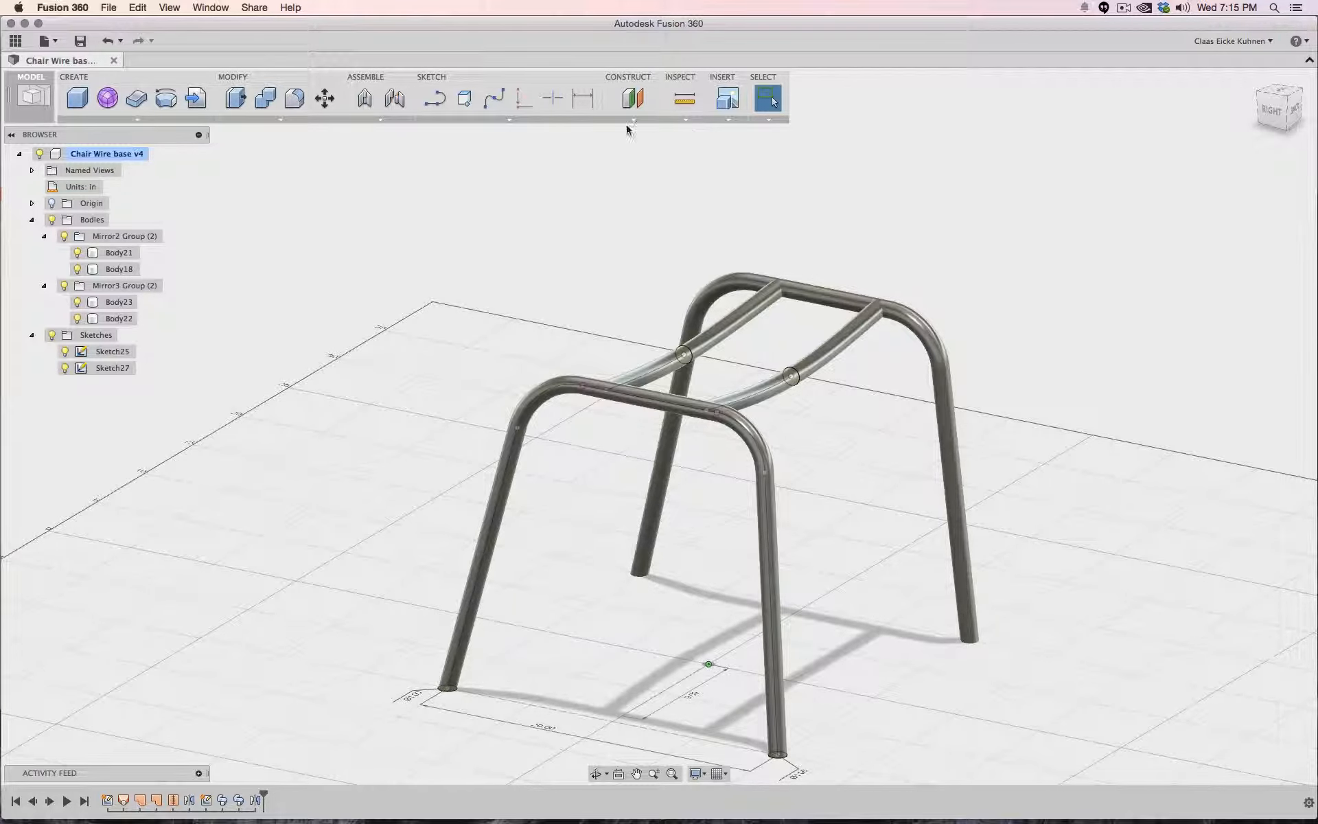
- Start a line sketch on the chair base's side plane and orient the view to Right
click(434, 100)
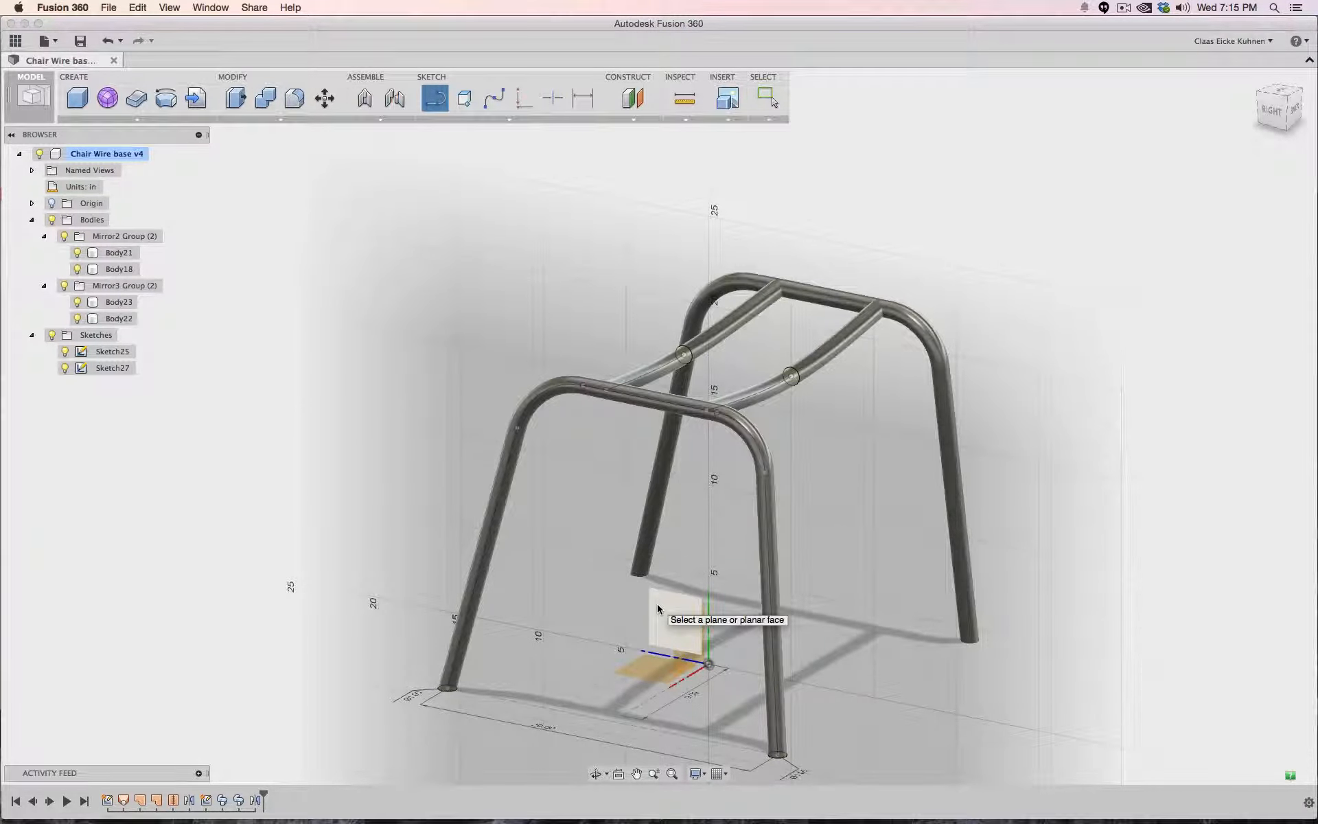
click(657, 603)
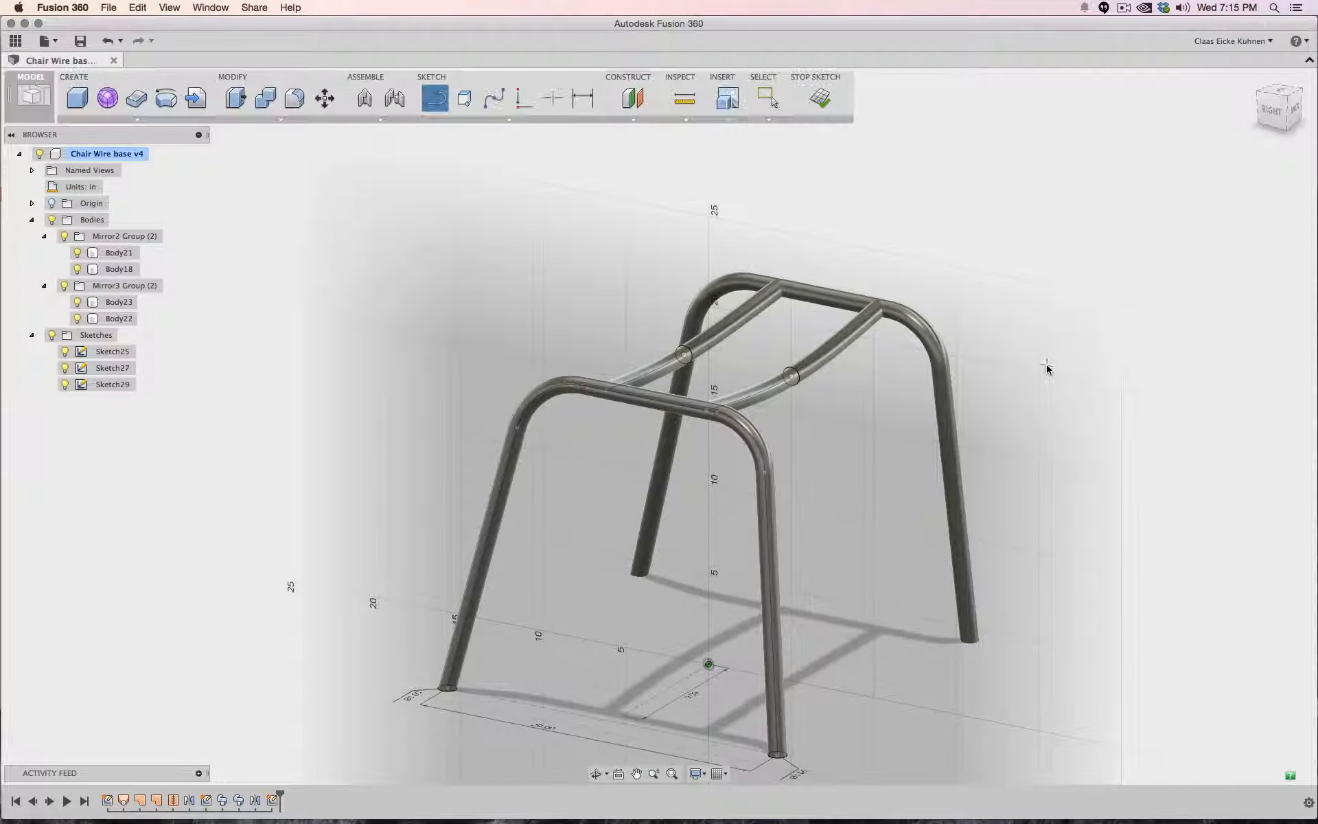
click(1272, 110)
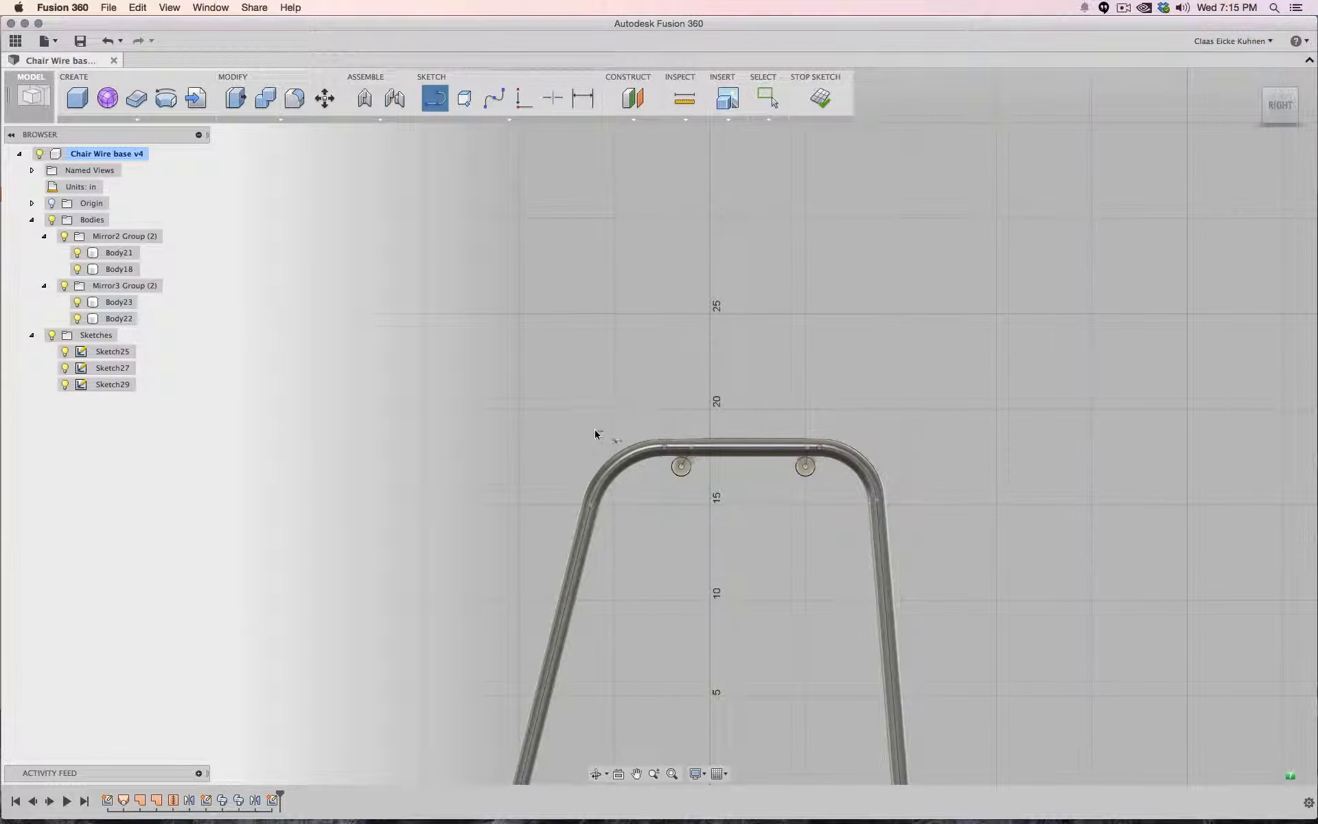
- Draw a 17 in horizontal seat line across the top of the frame tube
click(888, 437)
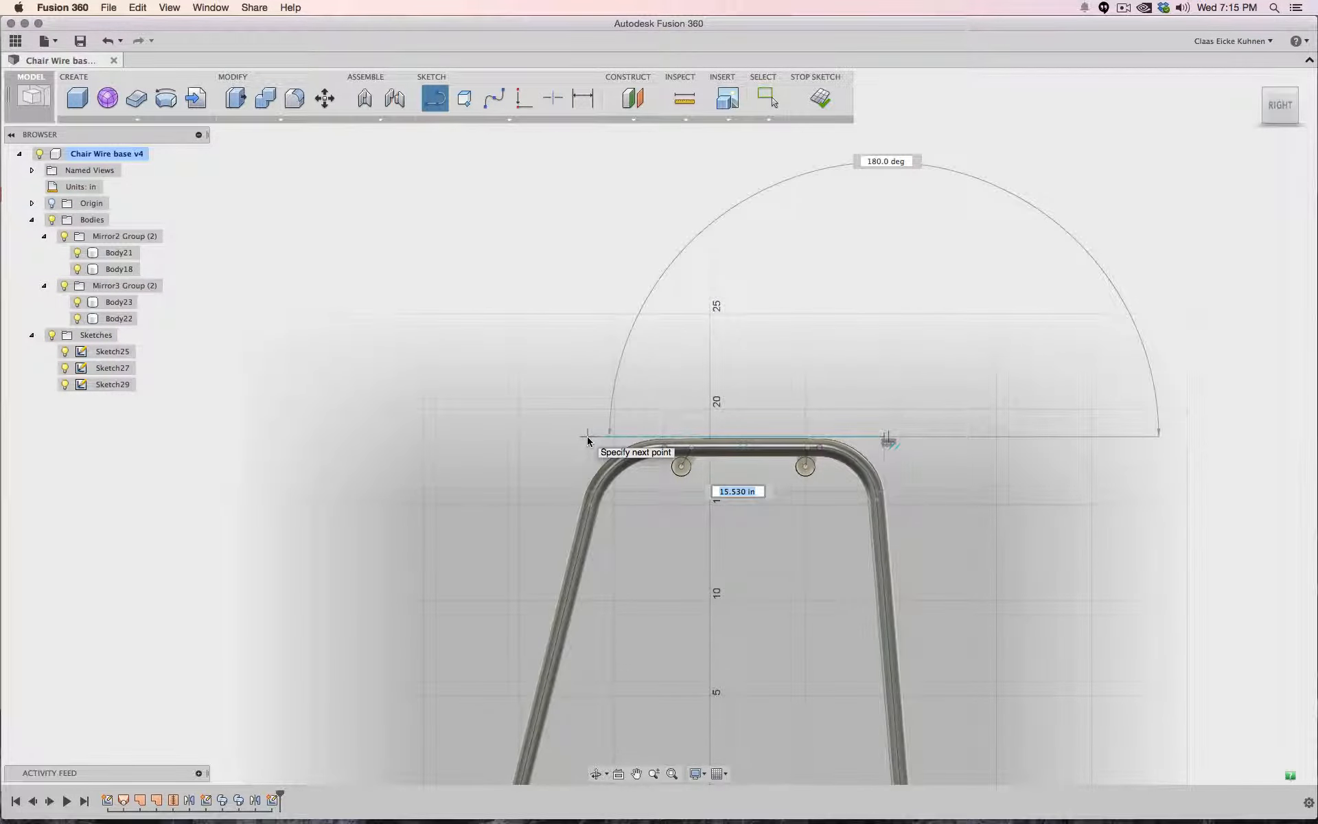
text(17)
key(Tab)
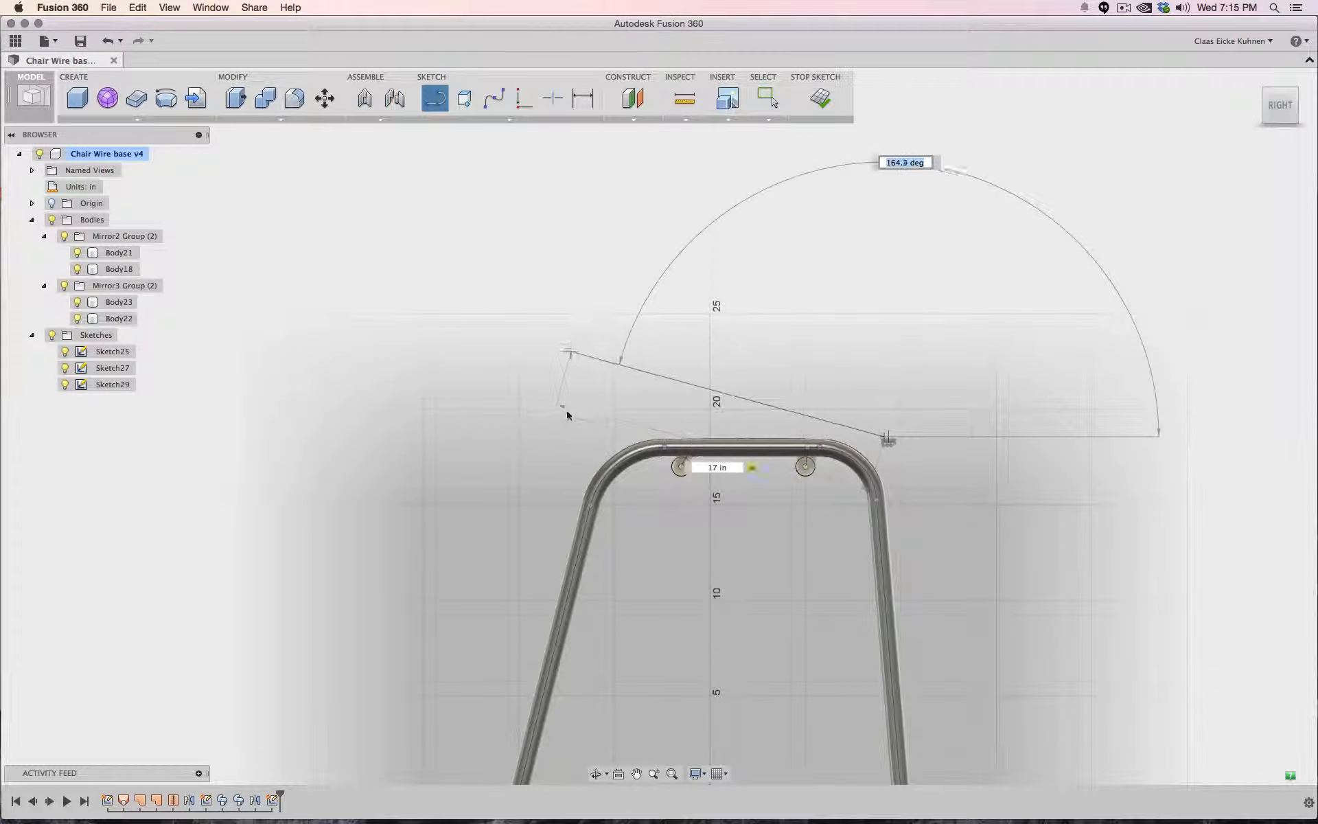
click(567, 434)
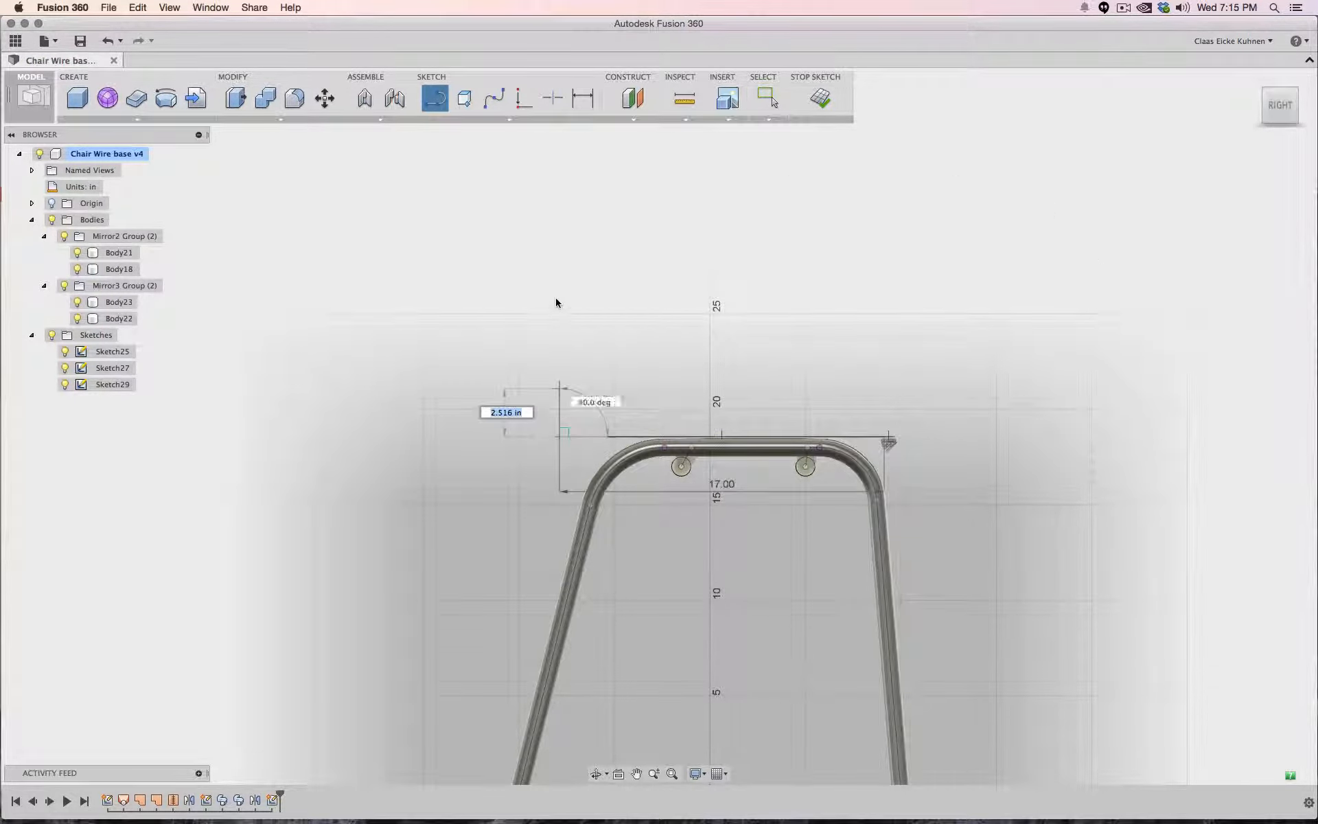
- Draw an 18 in backrest line rising from the seat line's rear end, leaning slightly backward, and exit the tool
text(18)
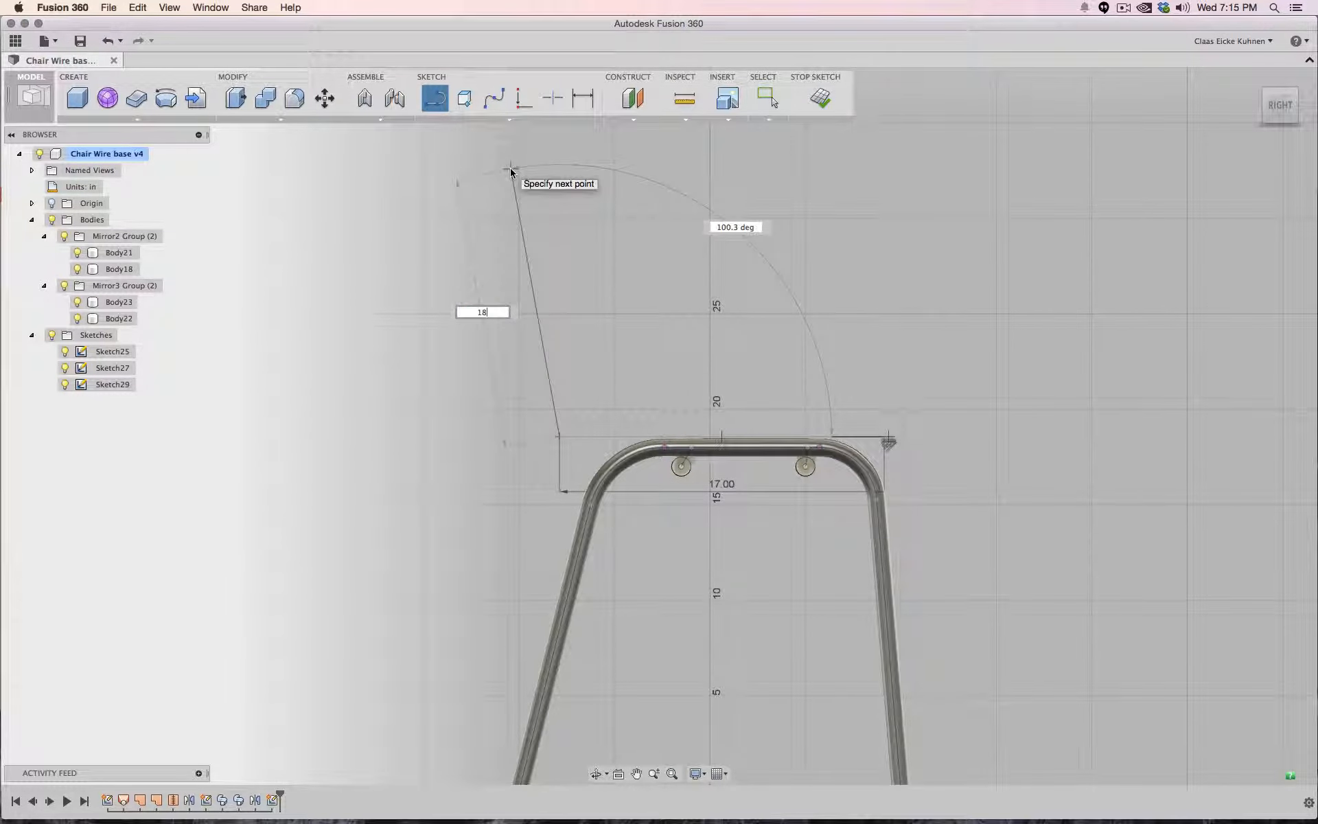
key(Tab)
middle_drag(511, 175, 513, 282)
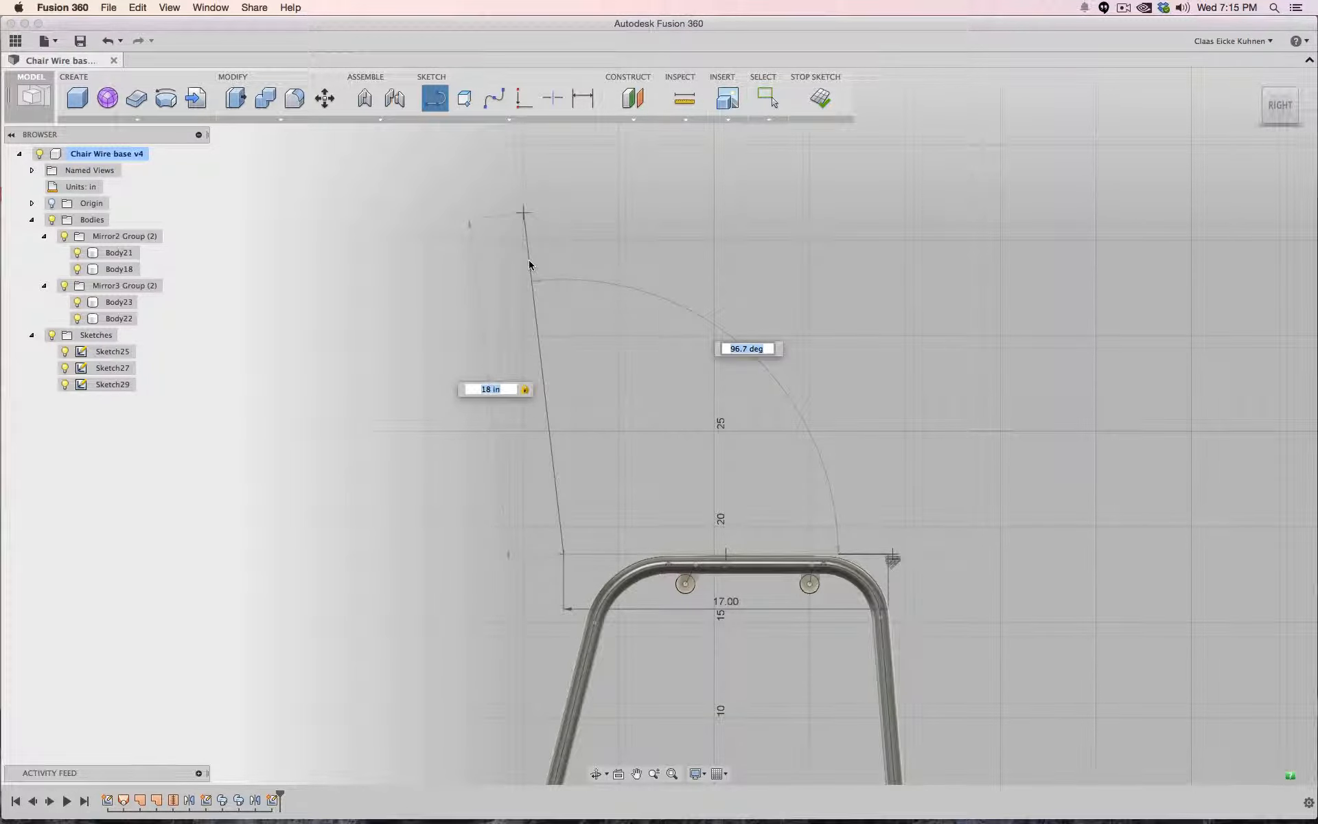
key(Return)
key(Escape)
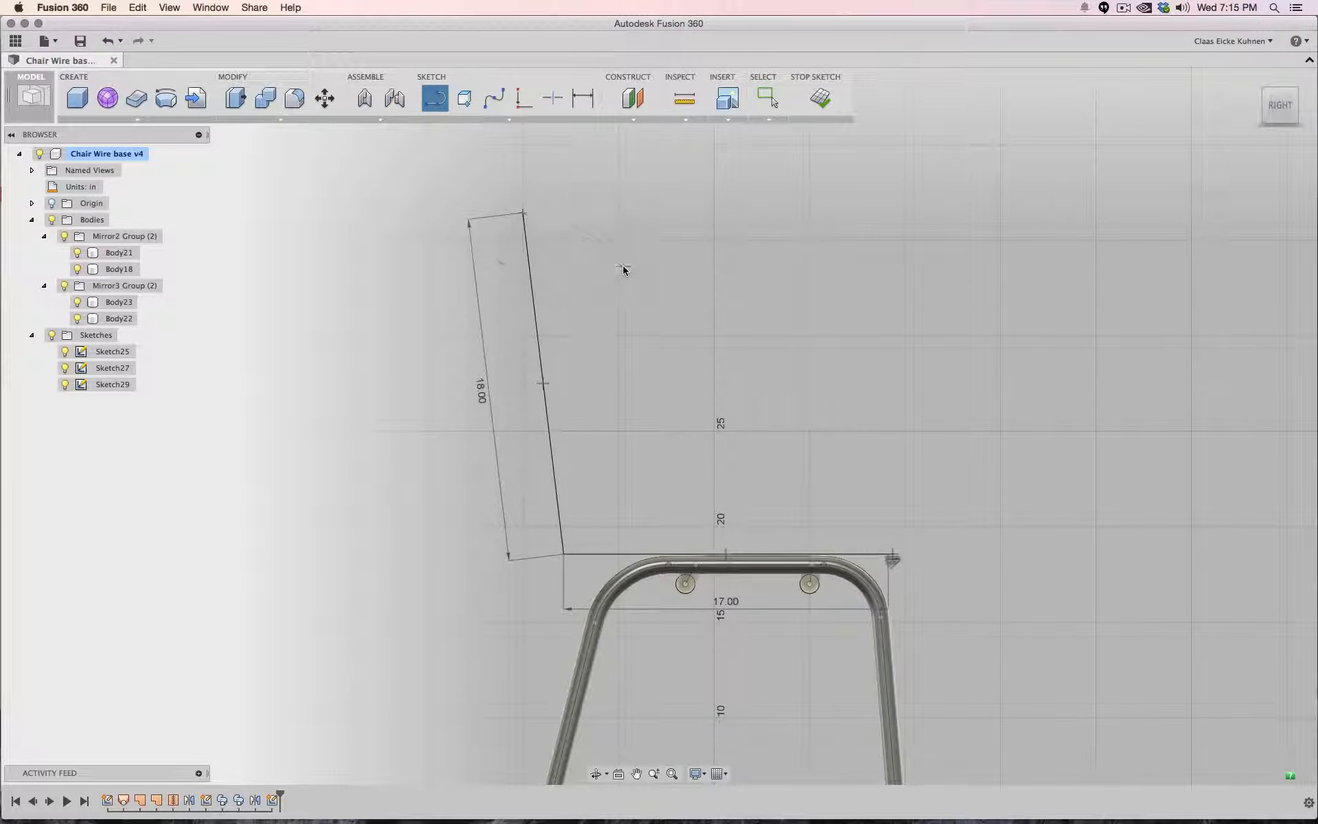
key(Escape)
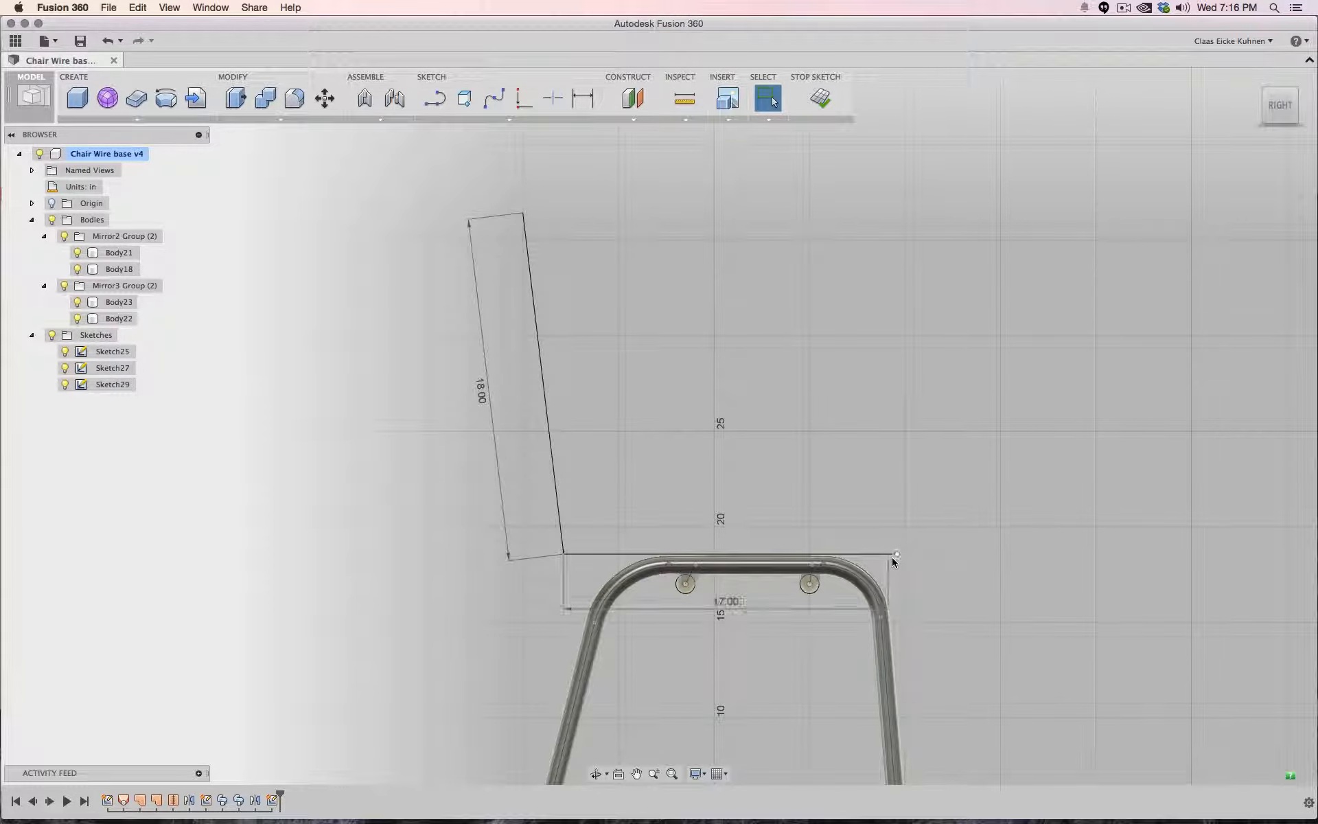
scroll(895, 568, down, 2)
scroll(899, 569, up, 5)
scroll(900, 569, up, 3)
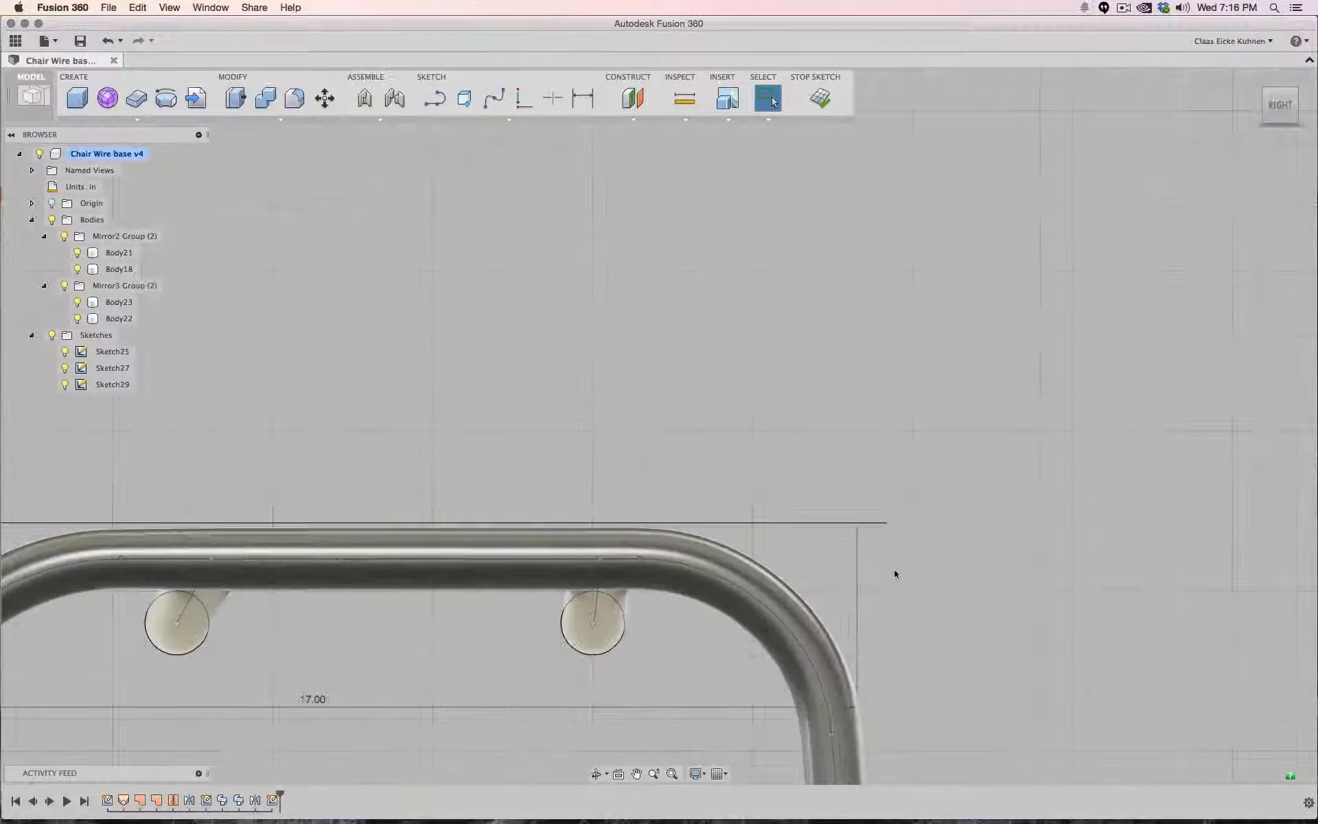
scroll(867, 524, down, 5)
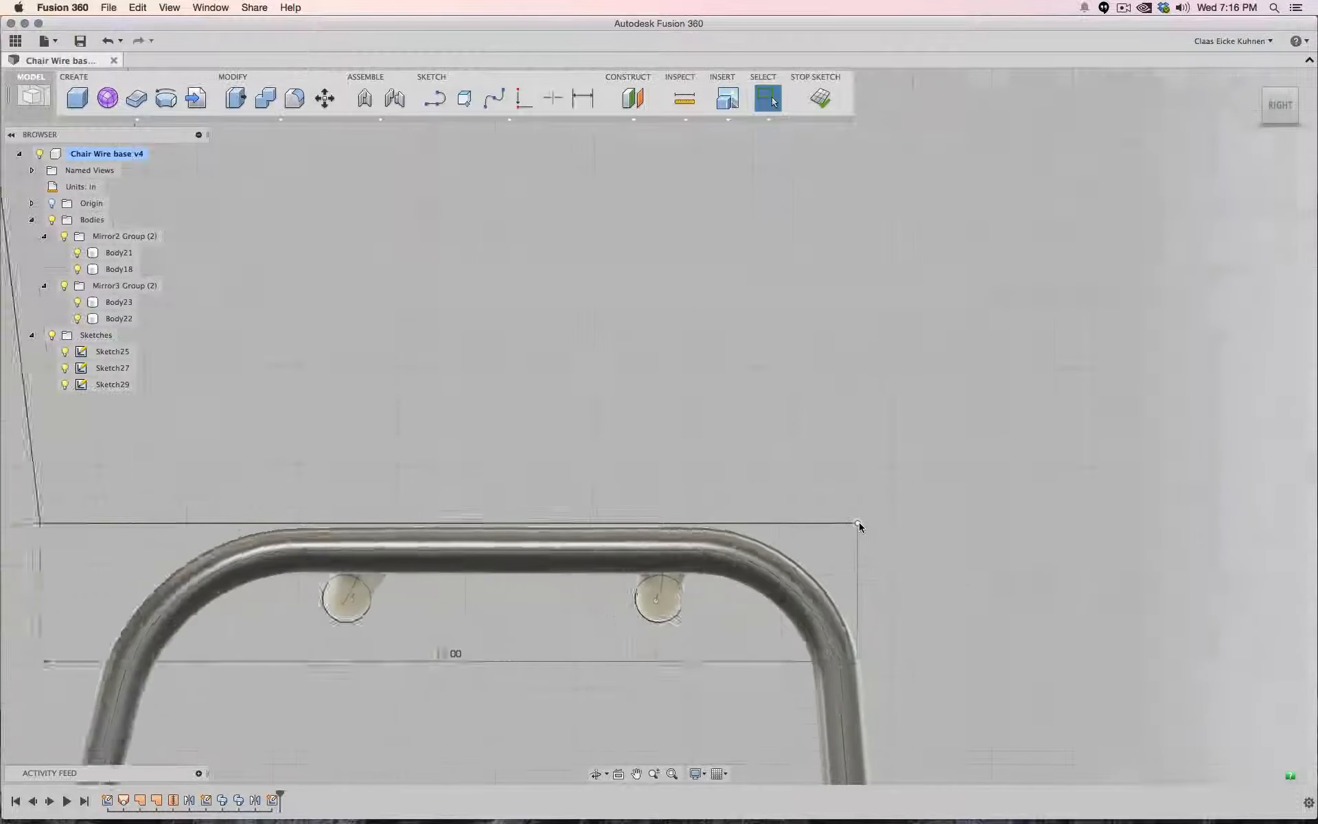
click(459, 523)
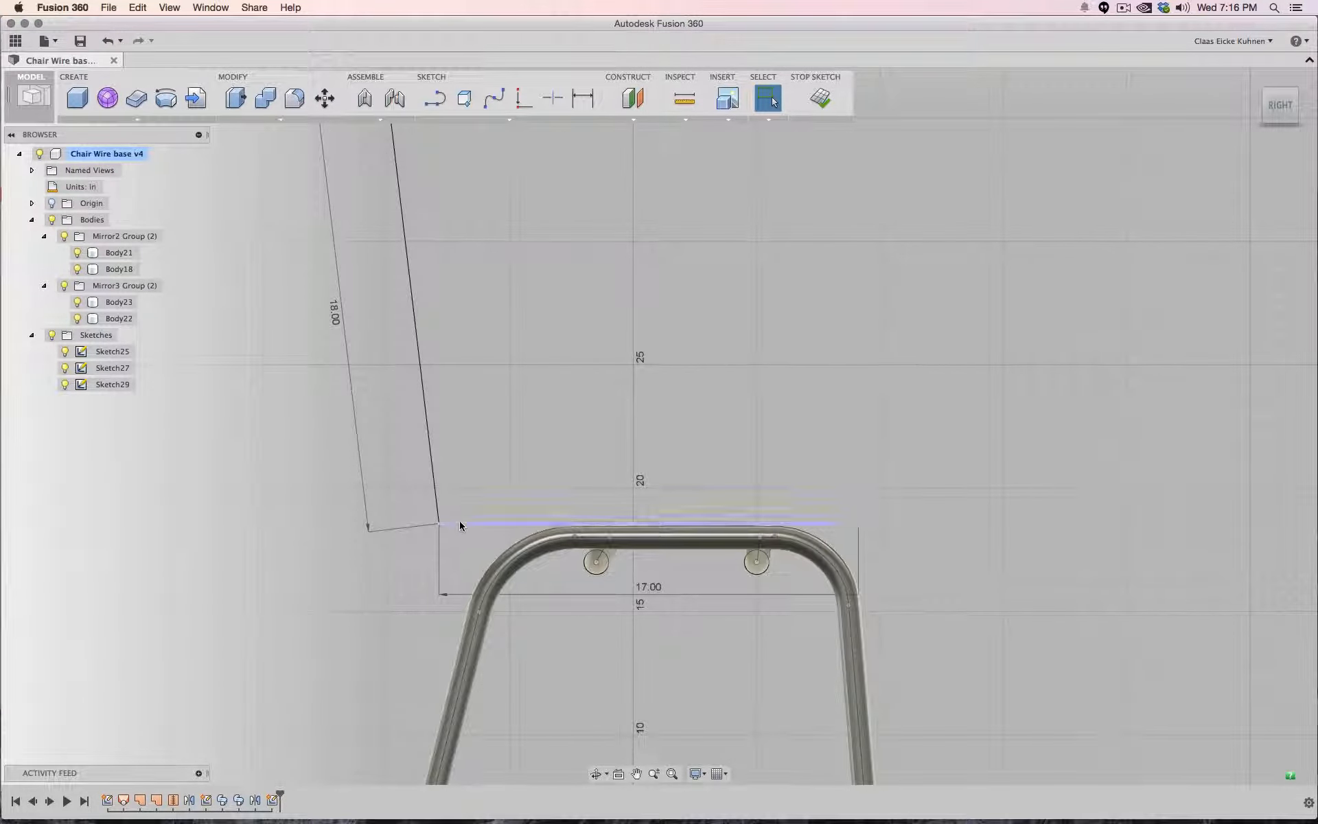
shift+click(436, 487)
right_click(435, 488)
click(435, 580)
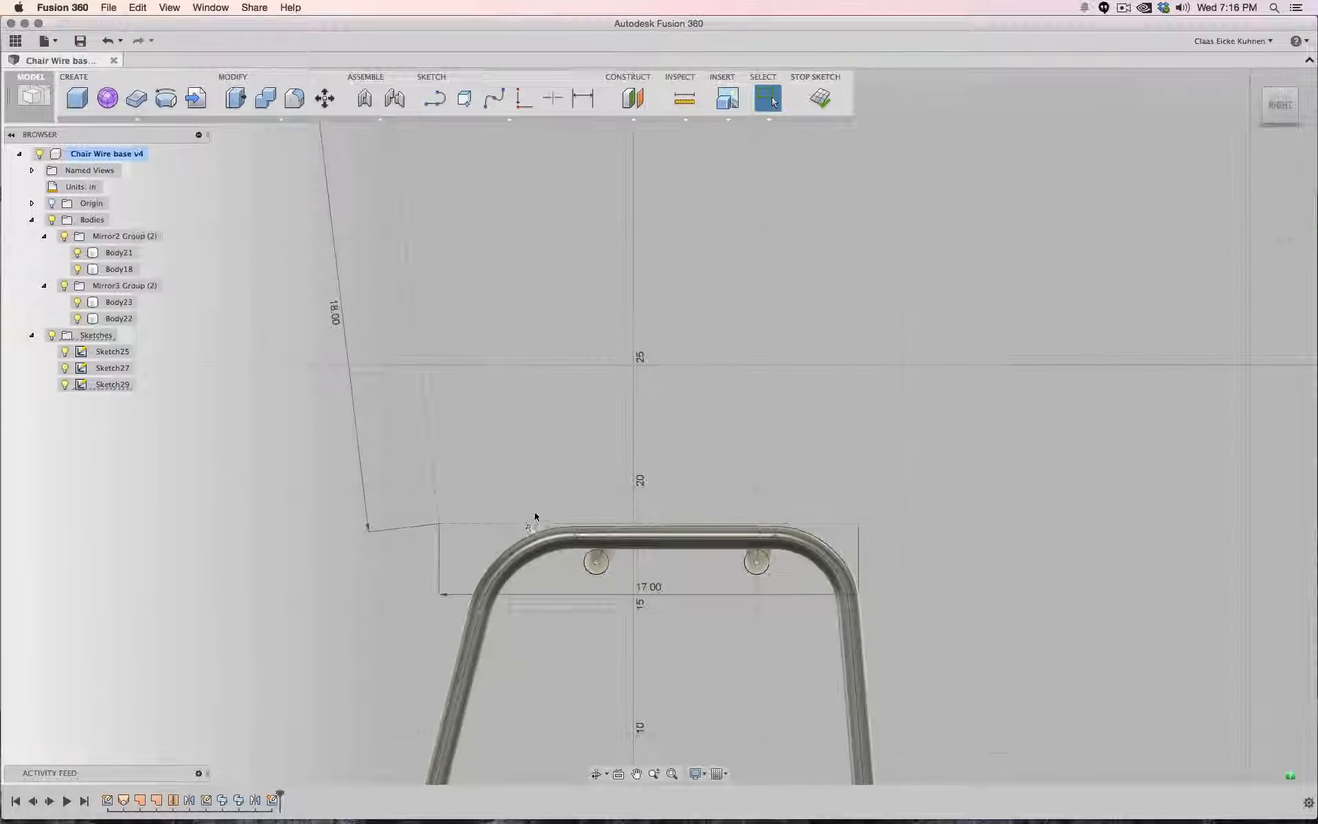
- Move the seat and backrest lines about 1.31 in horizontally and -0.54 in vertically onto the frame's top tube
scroll(533, 497, down, 3)
click(480, 451)
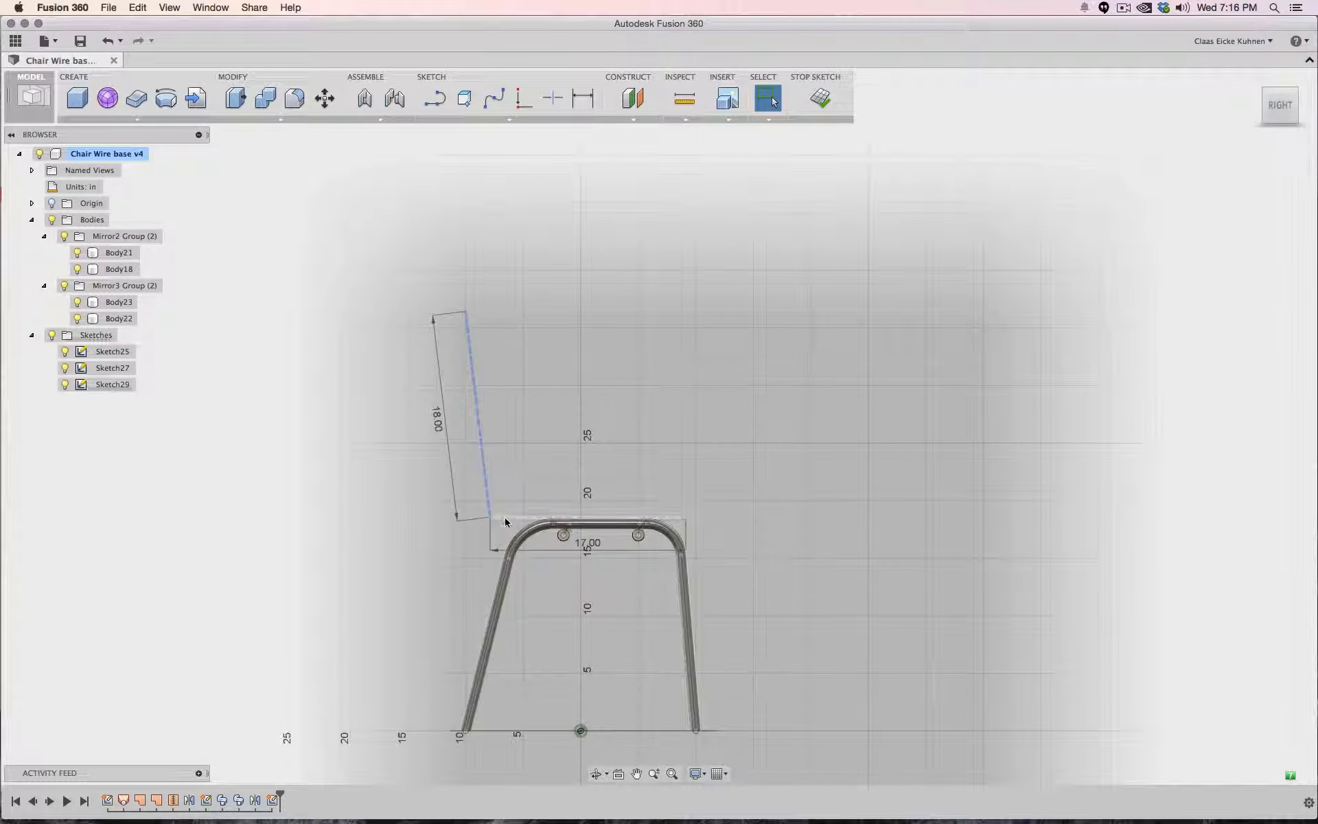
shift+click(504, 517)
right_click(504, 517)
click(472, 542)
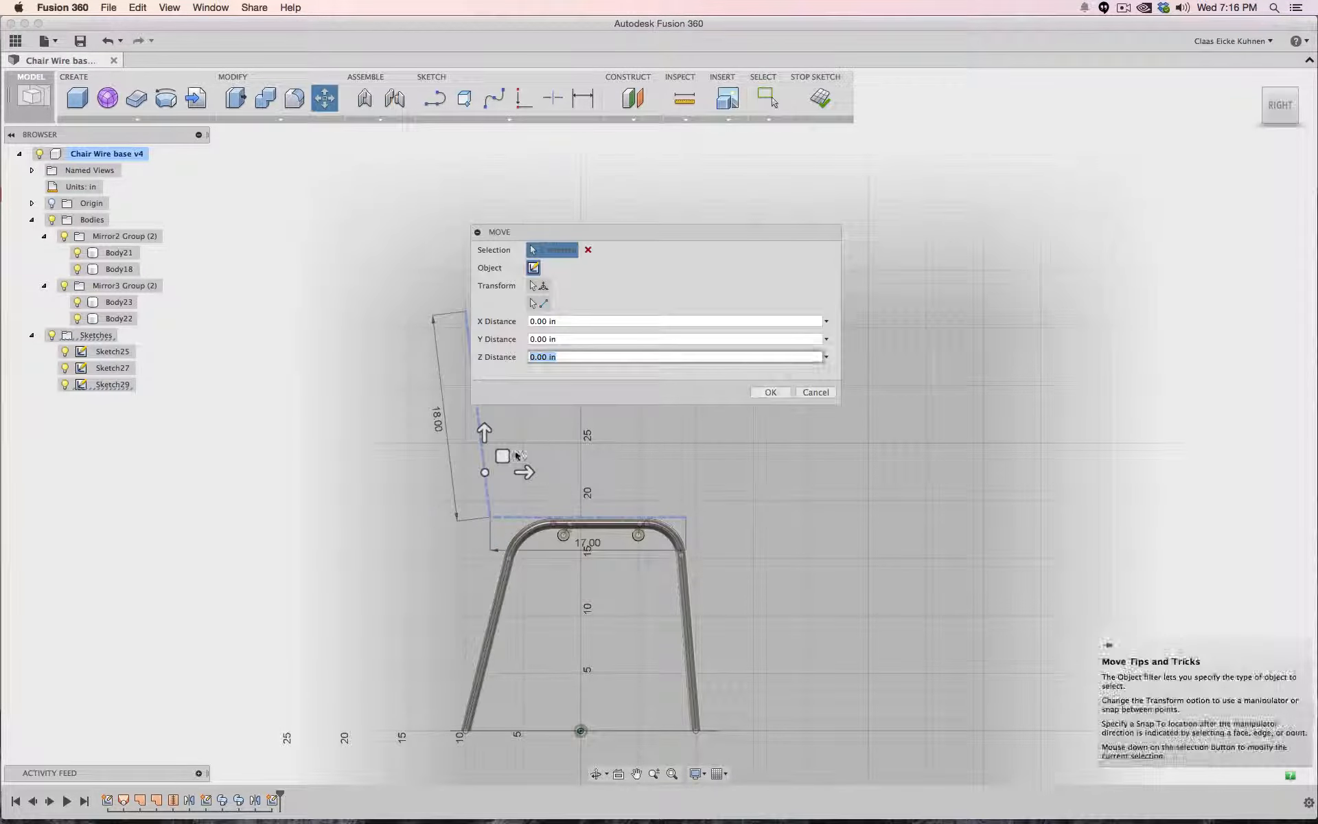
drag(602, 240, 769, 233)
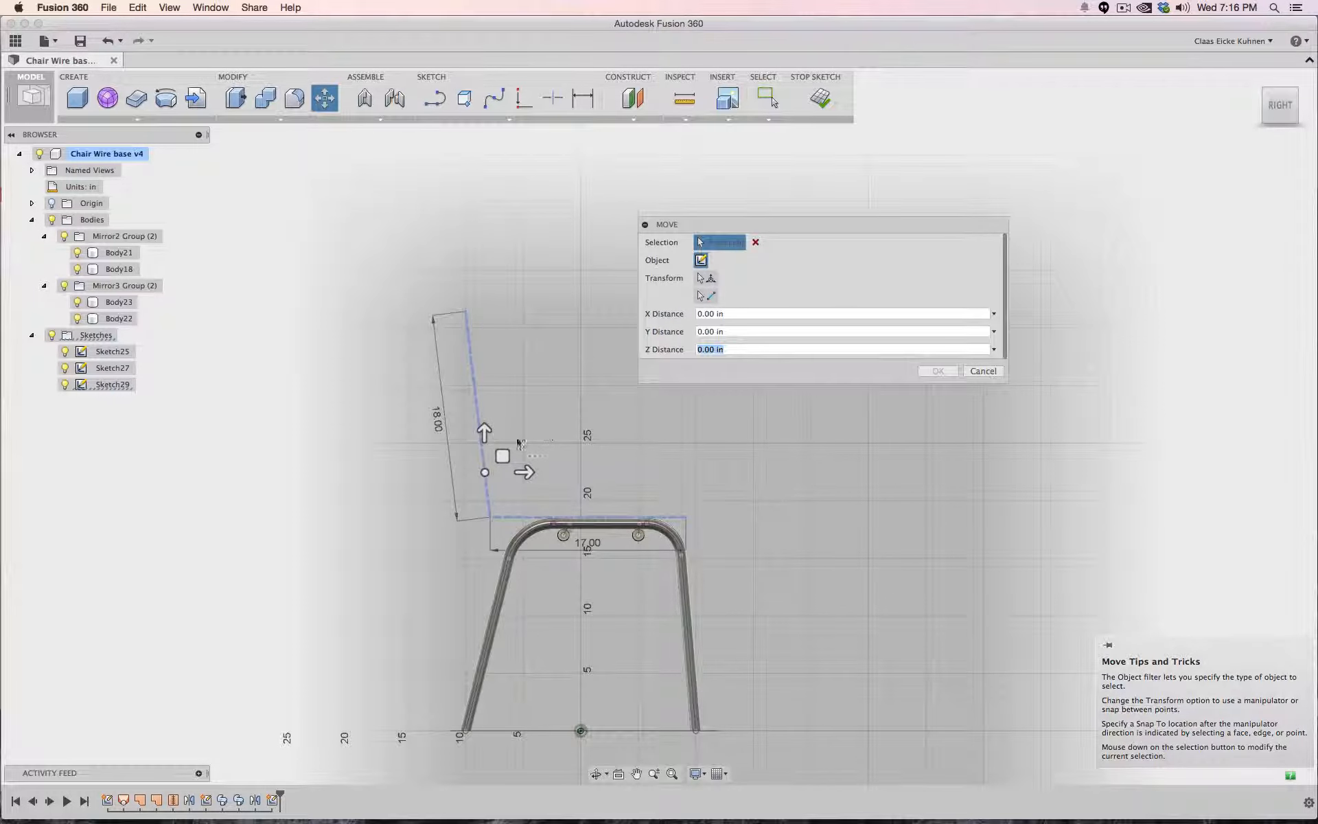
drag(502, 456, 517, 462)
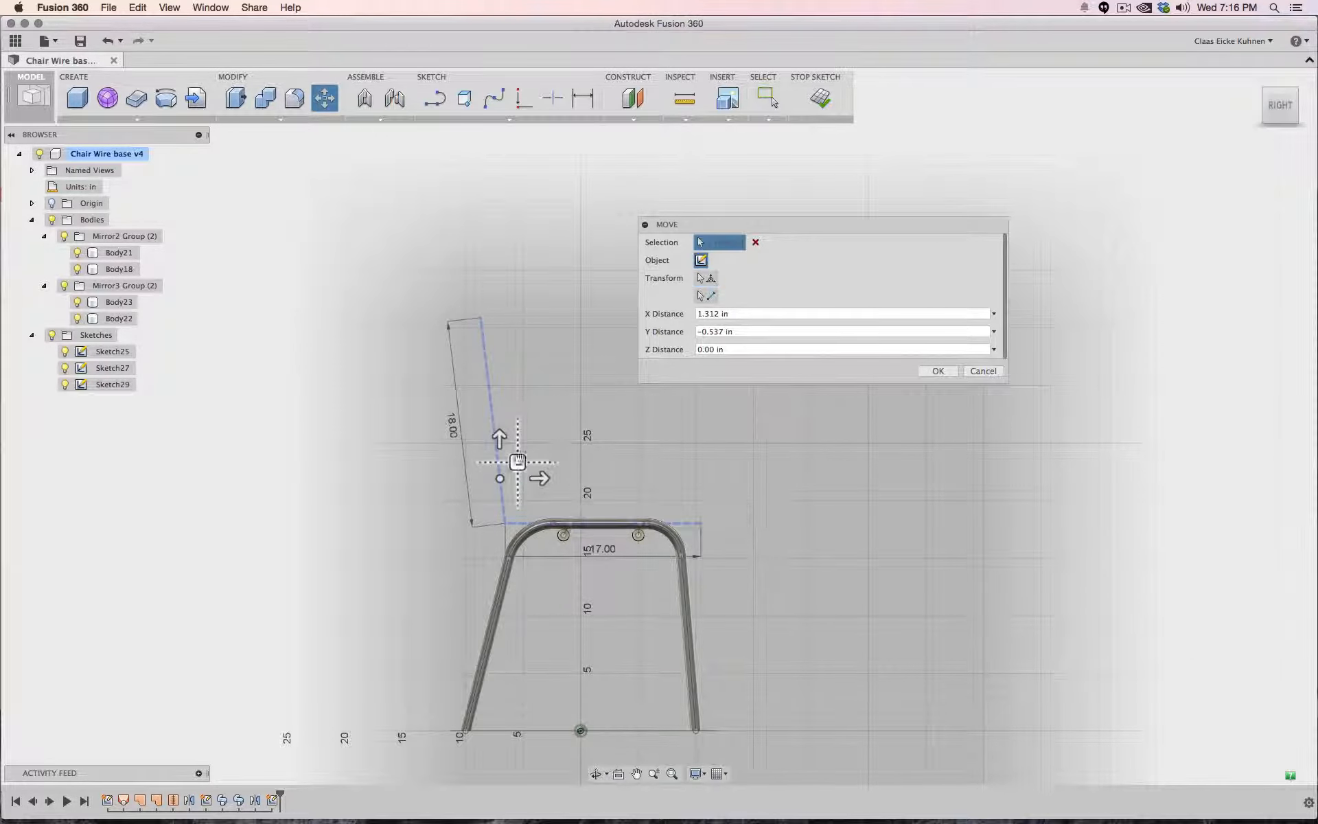
click(938, 370)
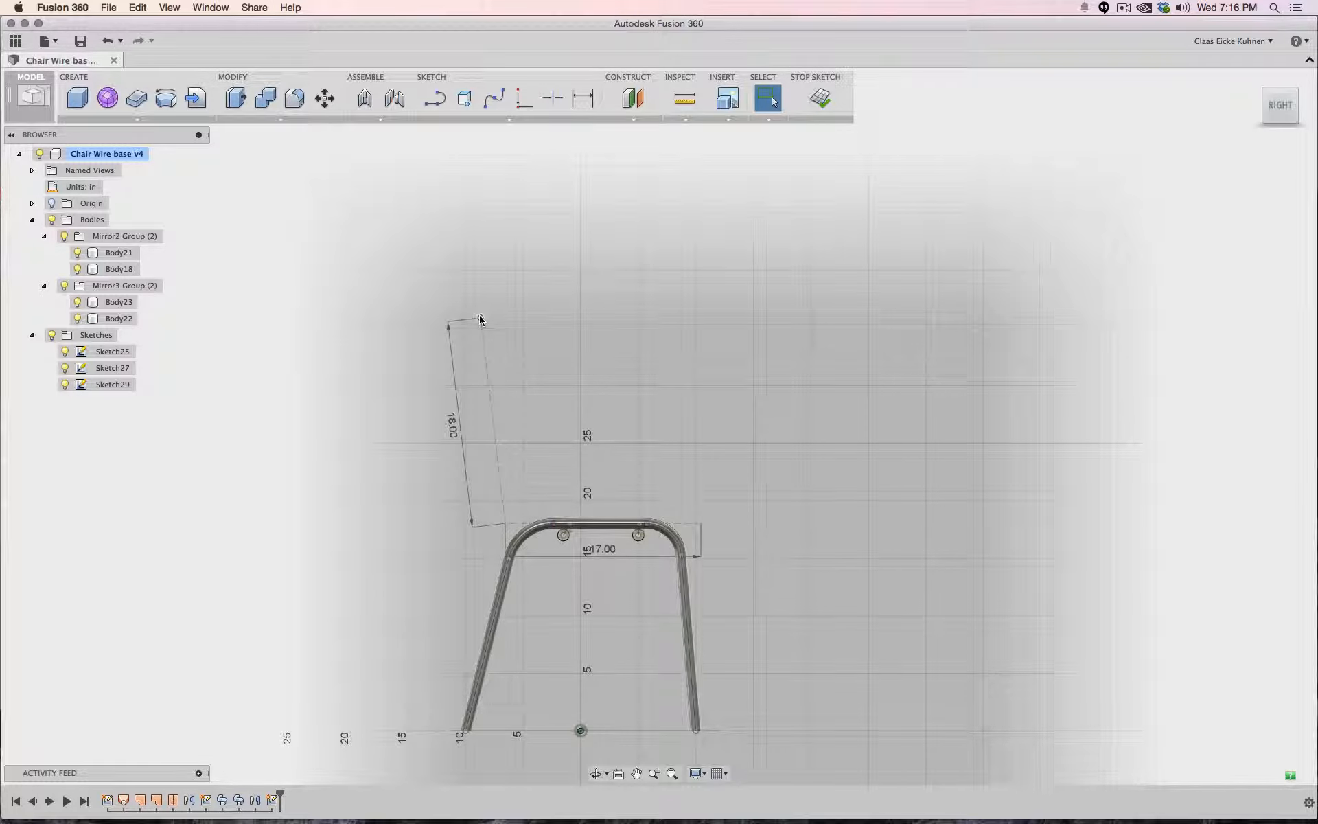
- Draw a vertical line up from the front leg's foot past the backrest and convert it to construction geometry
click(434, 98)
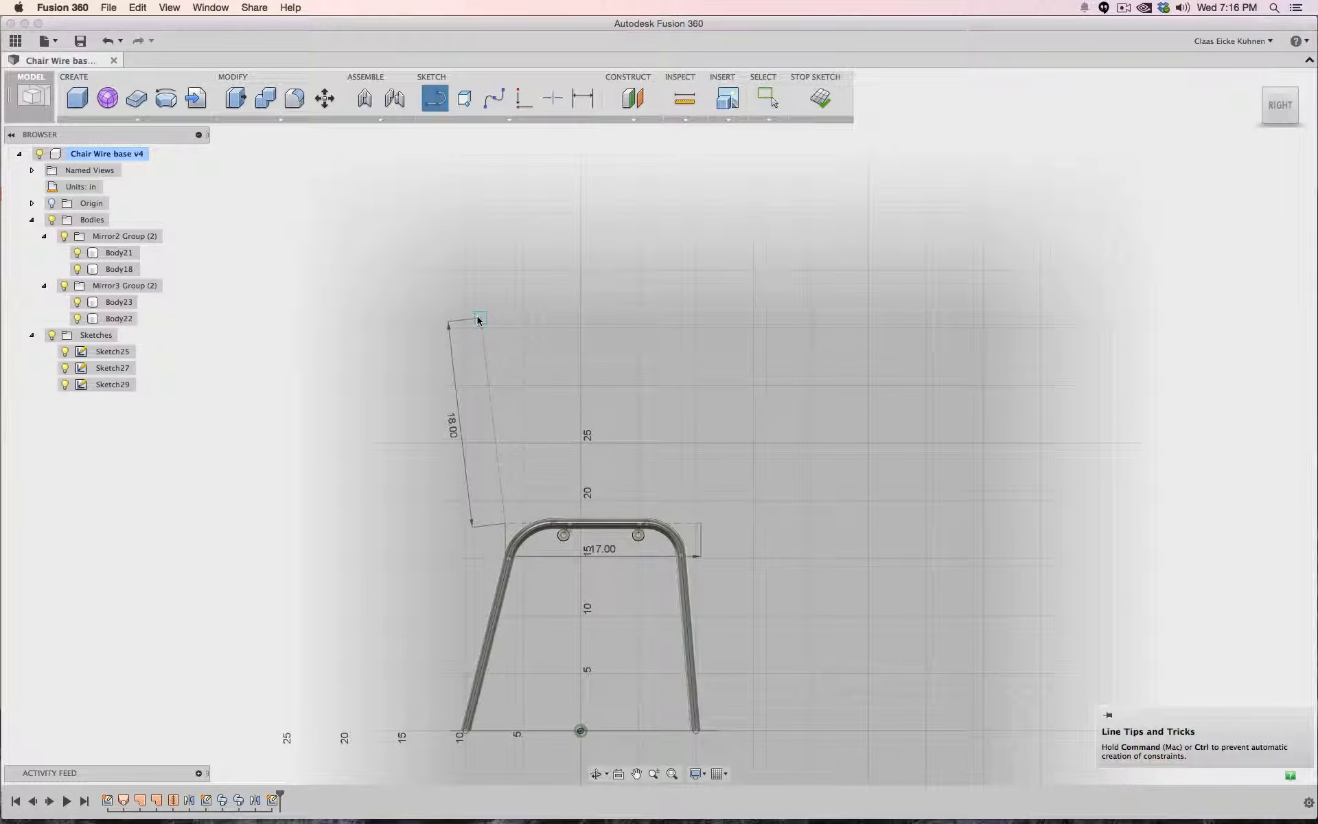
click(481, 318)
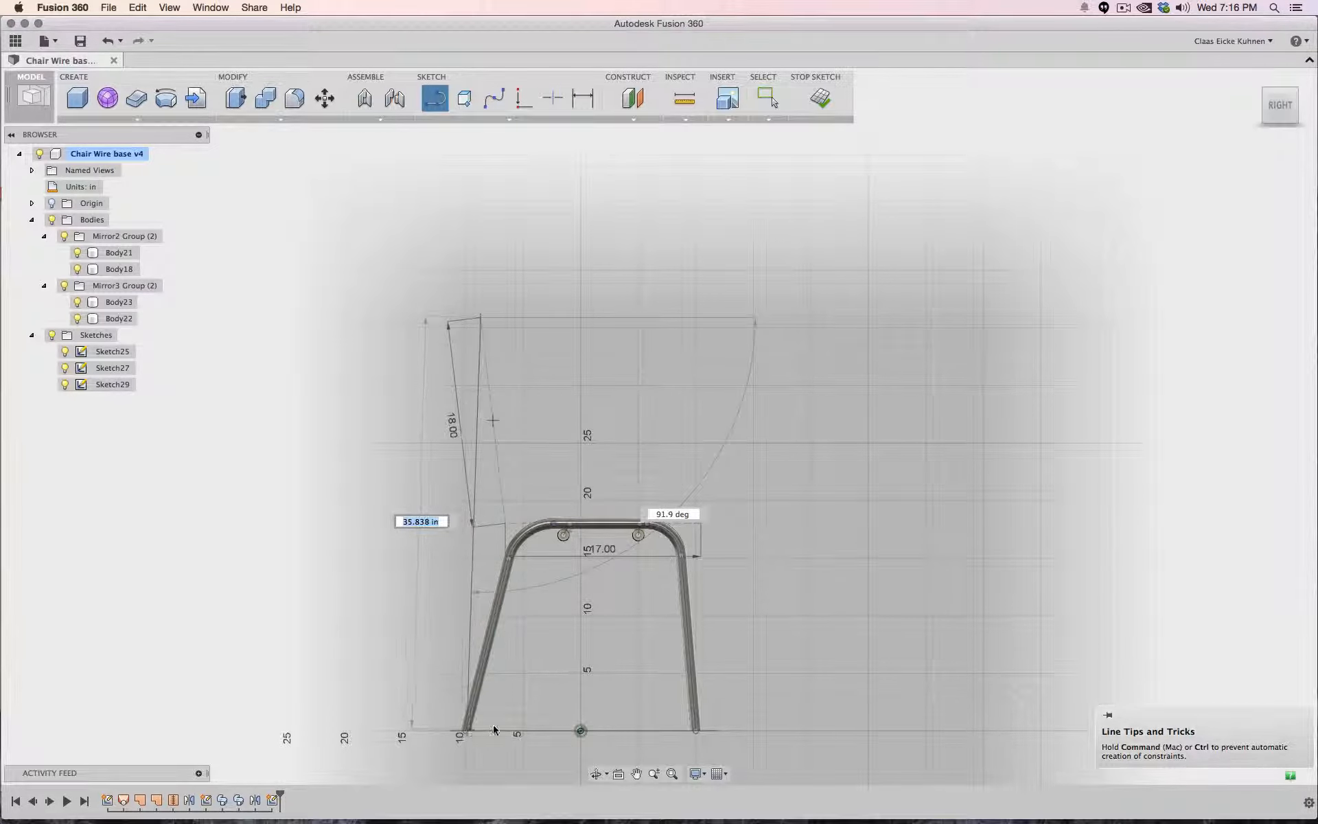
key(Escape)
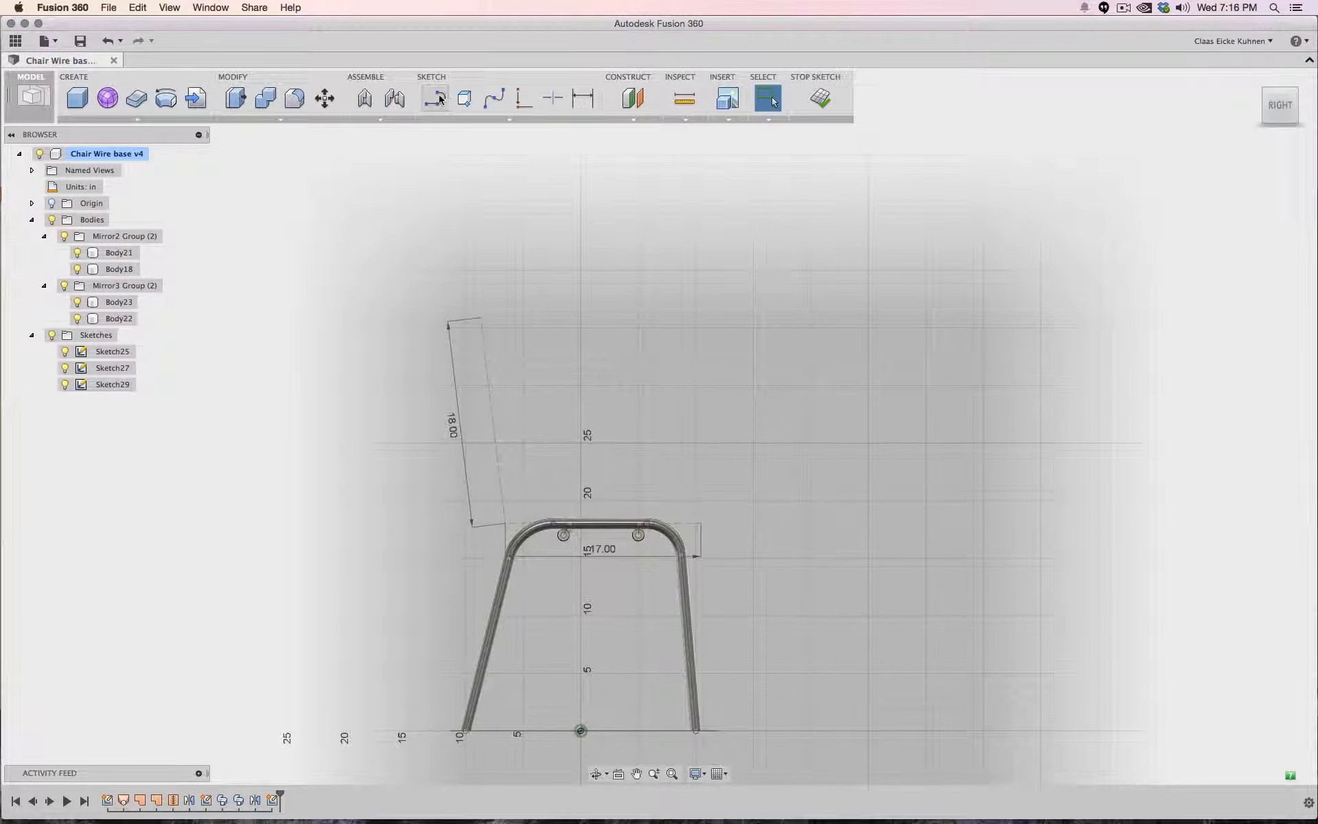
click(466, 730)
click(465, 262)
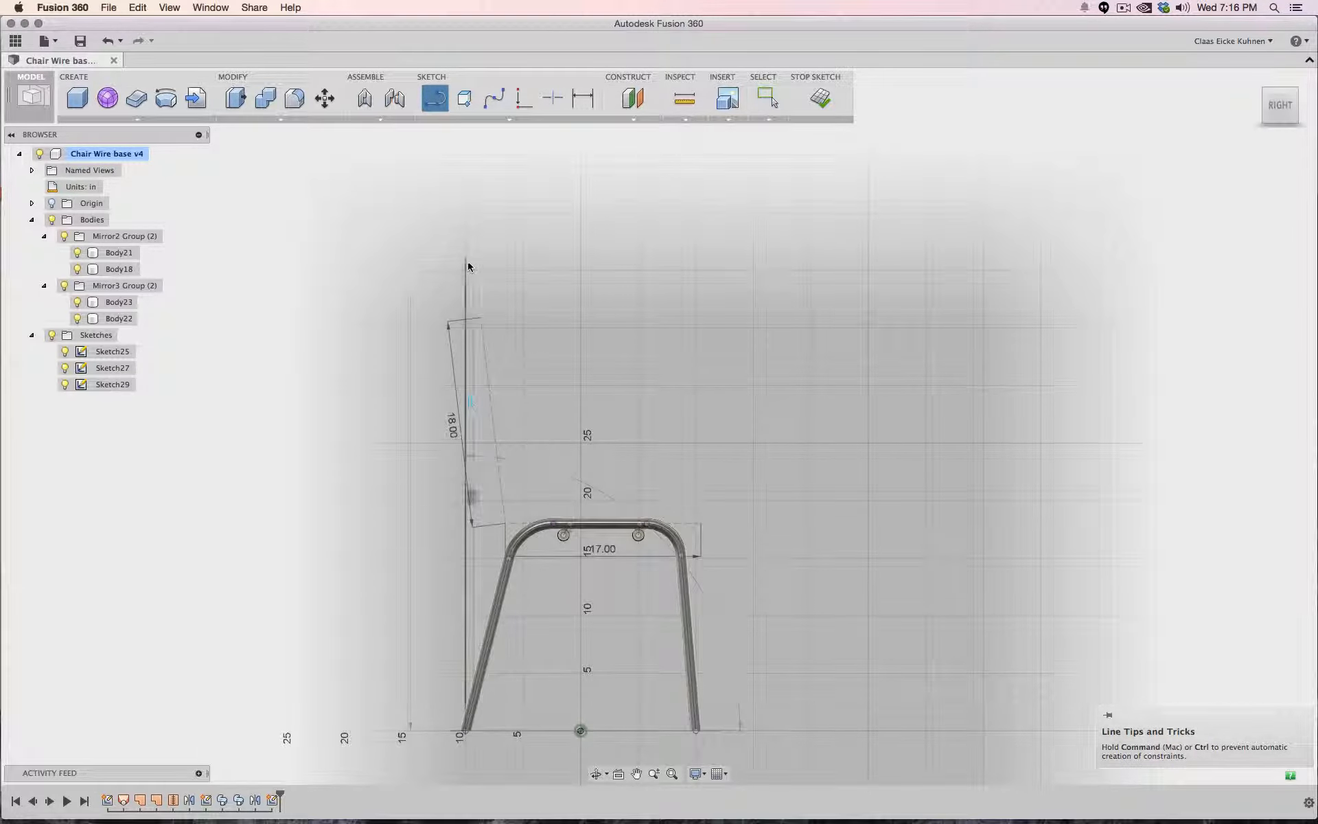
key(Escape)
right_click(464, 282)
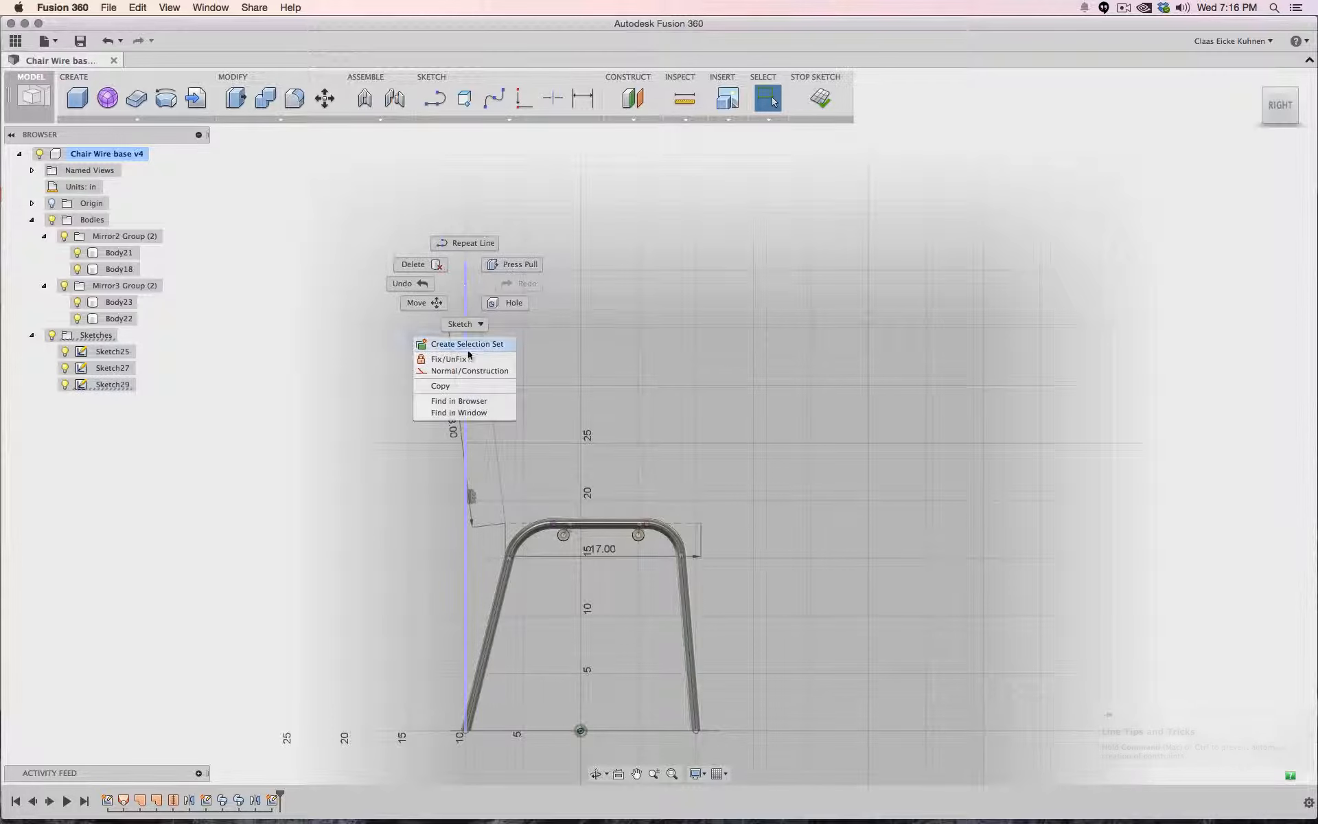
click(470, 372)
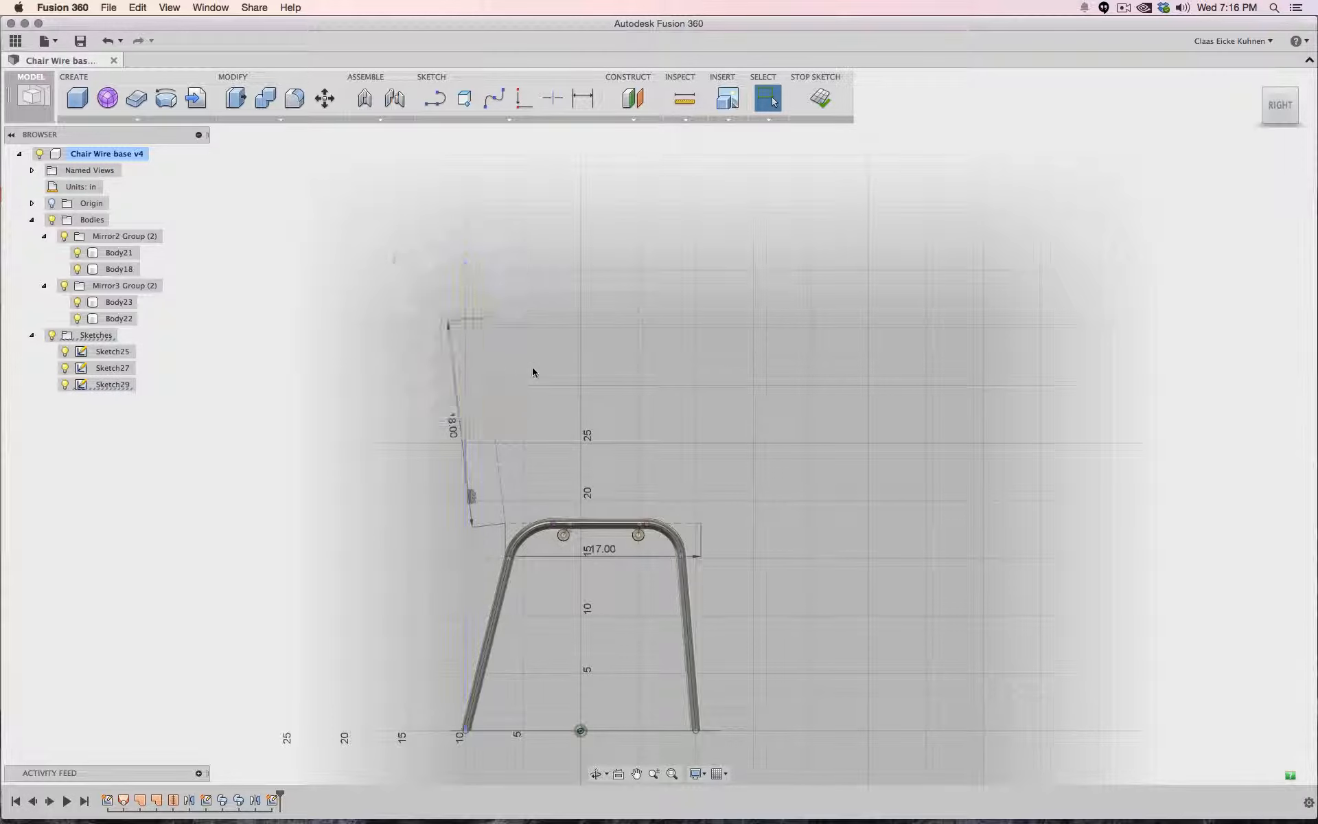
- Move the seat and backrest lines back and slightly up so the backrest's lower corner meets the construction line
click(489, 386)
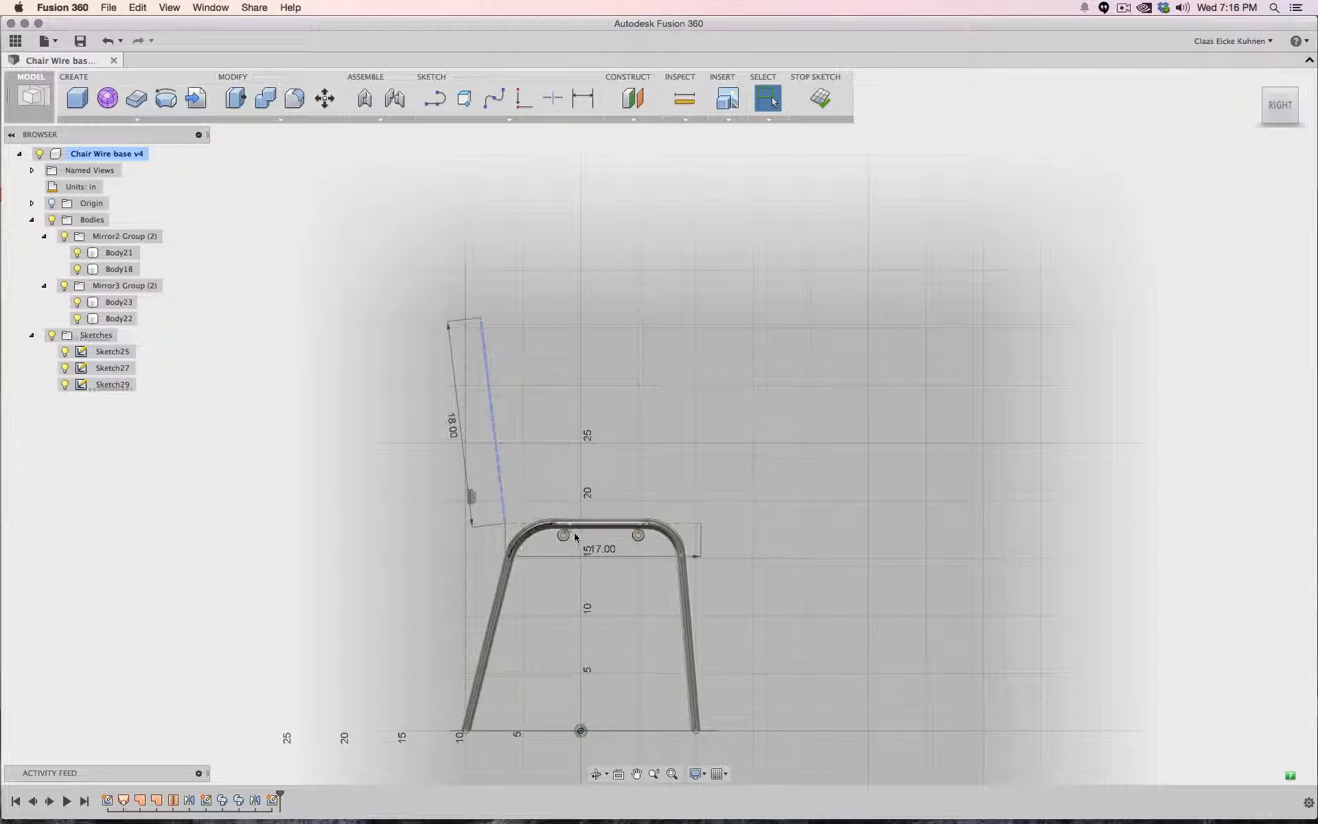
shift+click(515, 524)
right_click(497, 442)
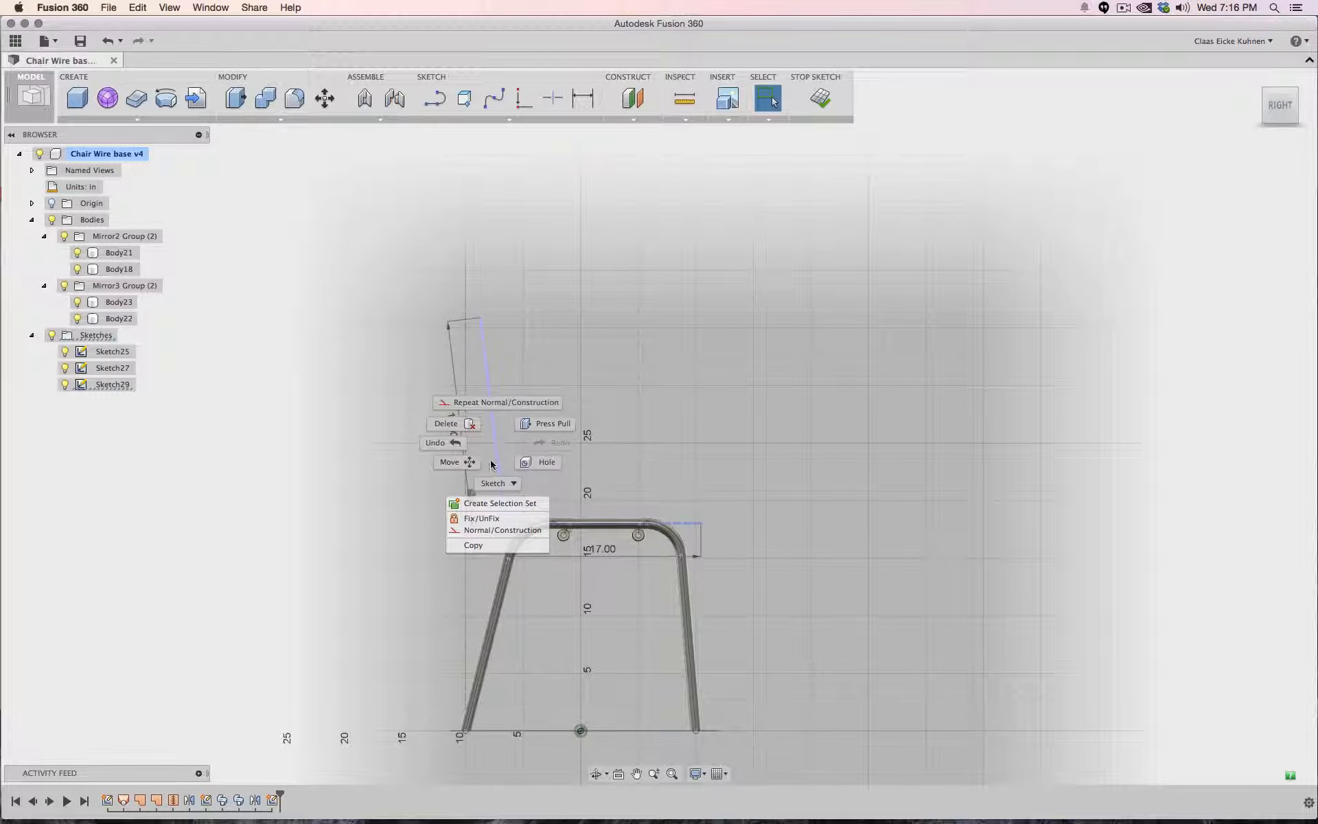
click(475, 460)
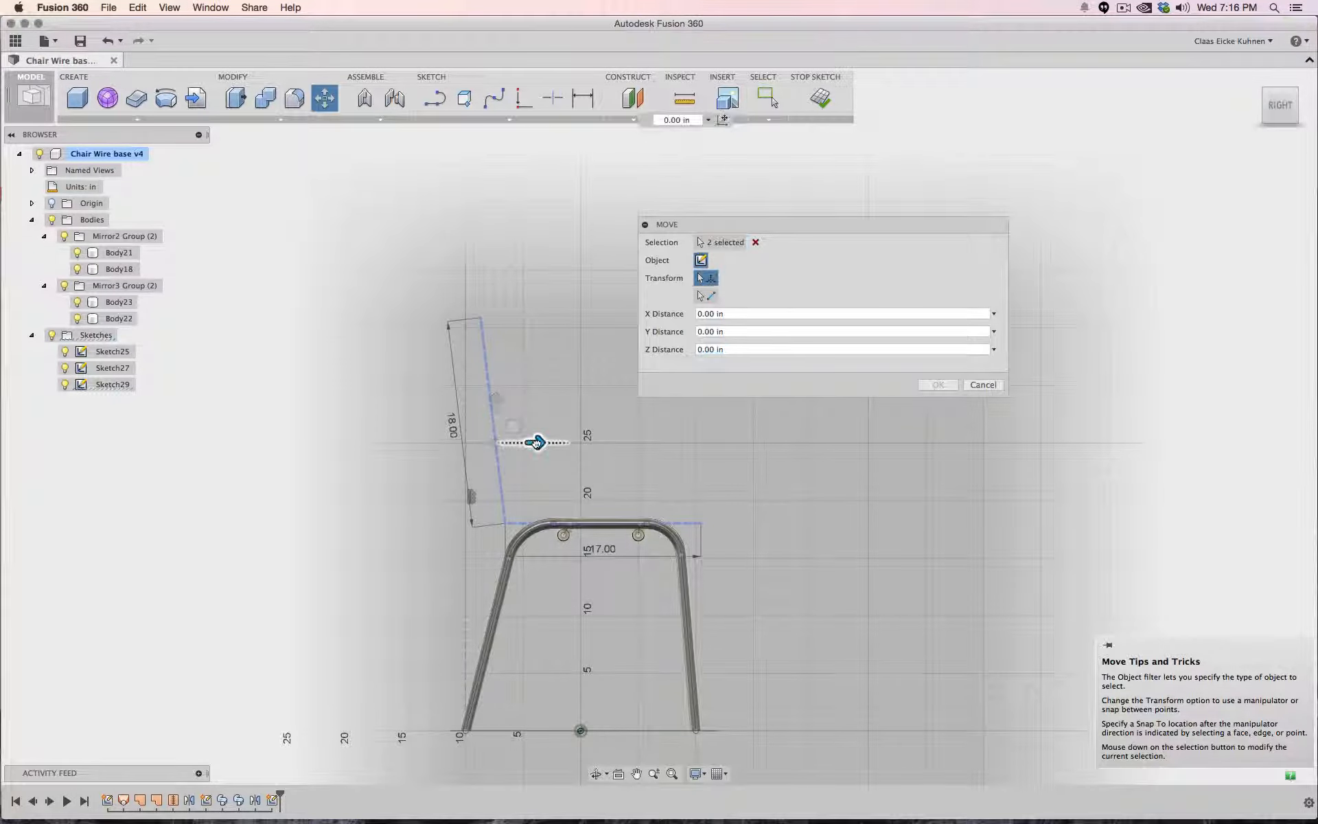
drag(536, 442, 525, 442)
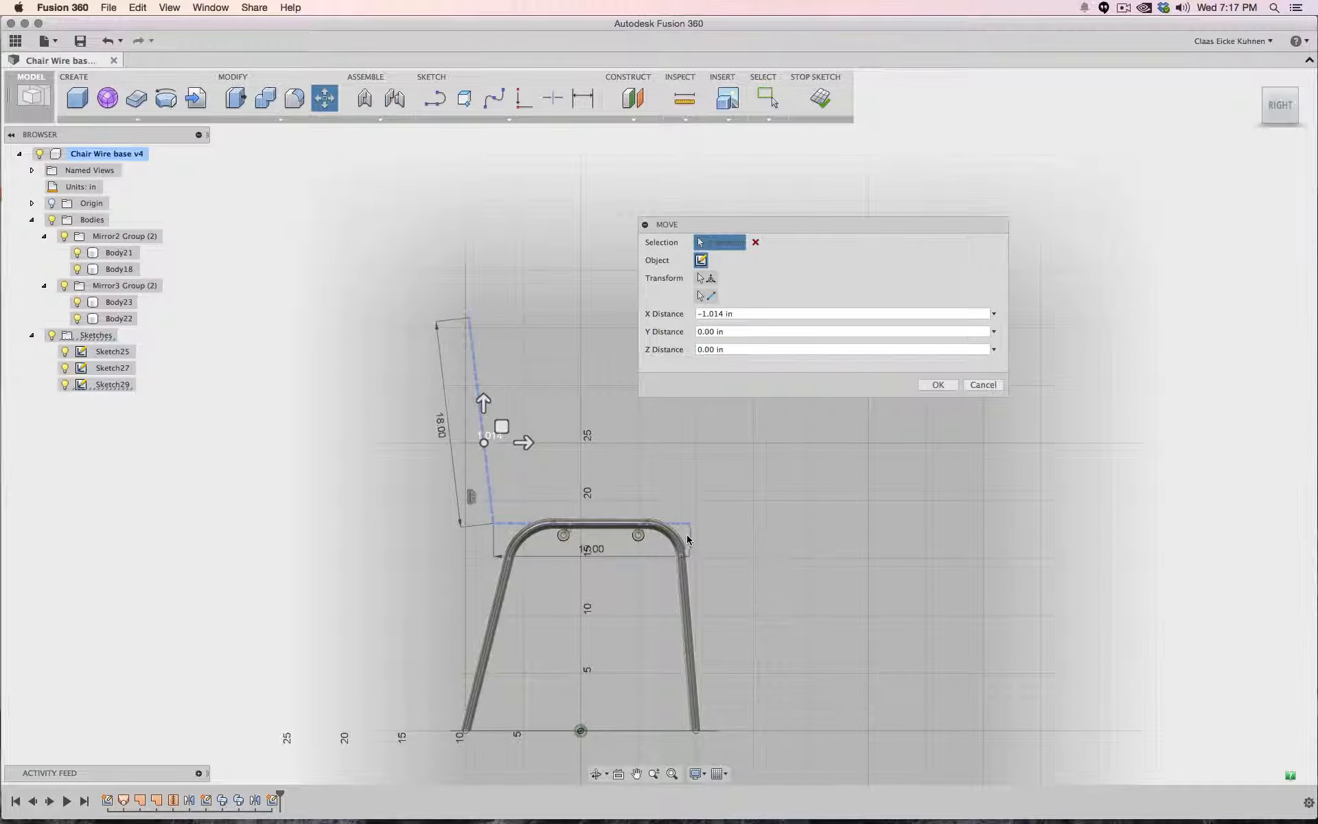
mouse_move(484, 404)
mouse_down()
mouse_move(484, 385)
mouse_move(484, 397)
mouse_up()
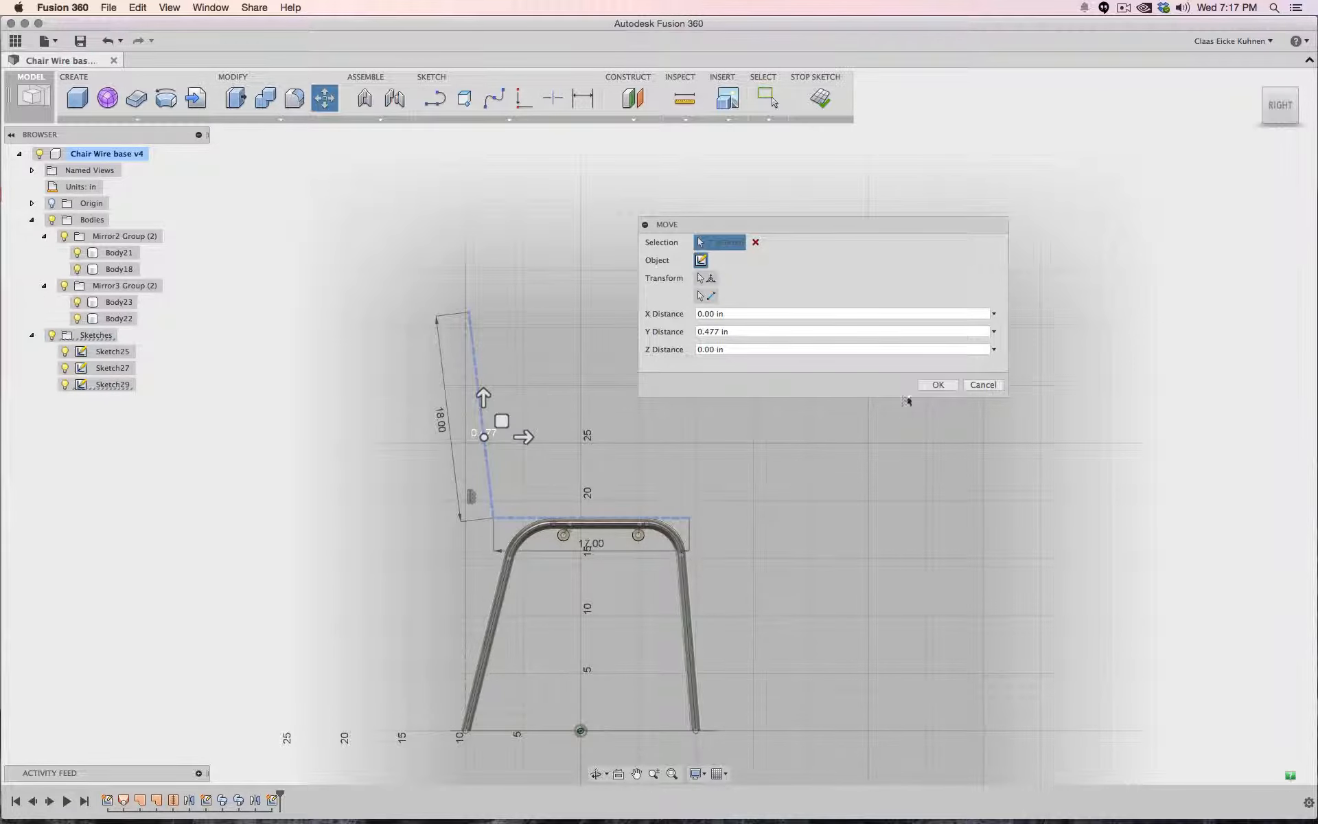
click(937, 384)
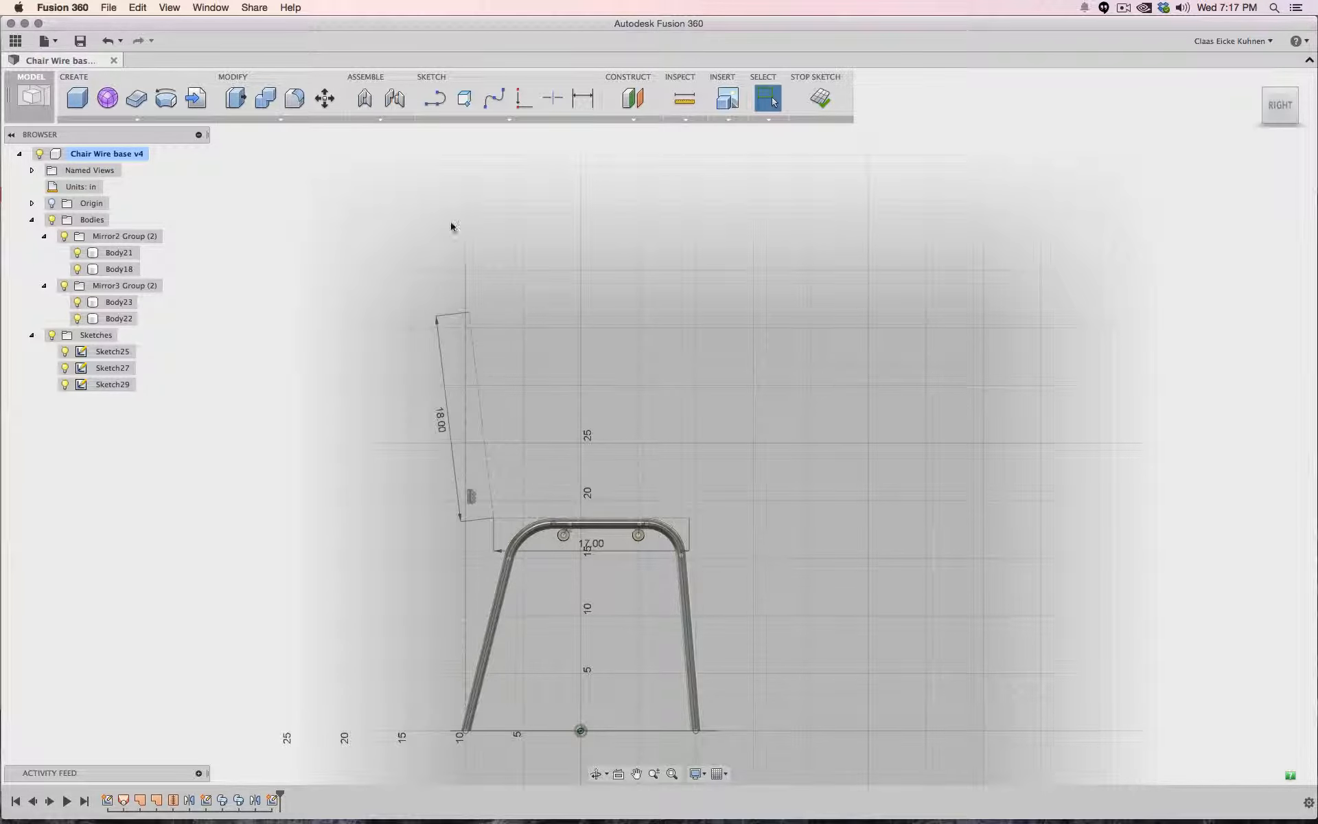
- Draw a fit-point spline from the seat's front end through the rear corner up to the top of the backrest
click(494, 99)
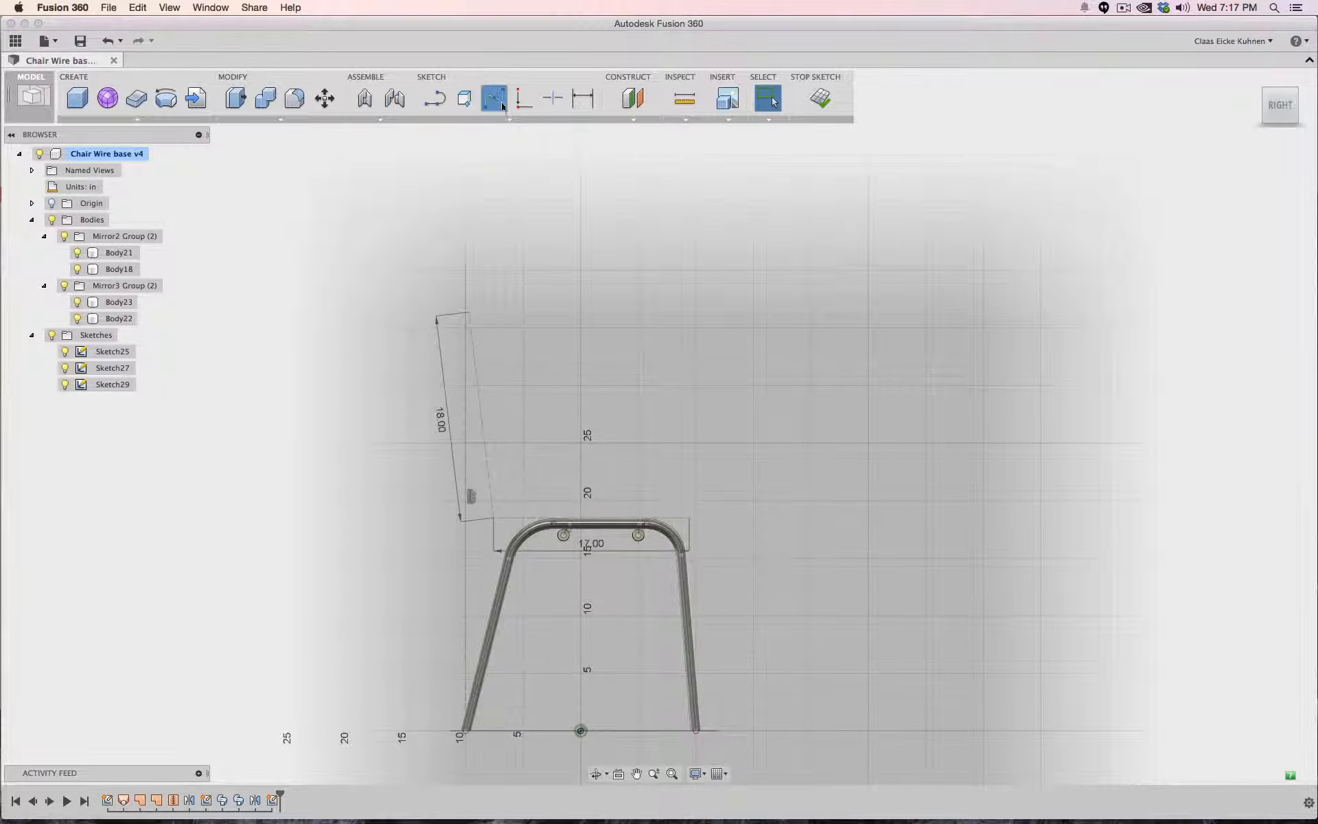
scroll(711, 519, up, 5)
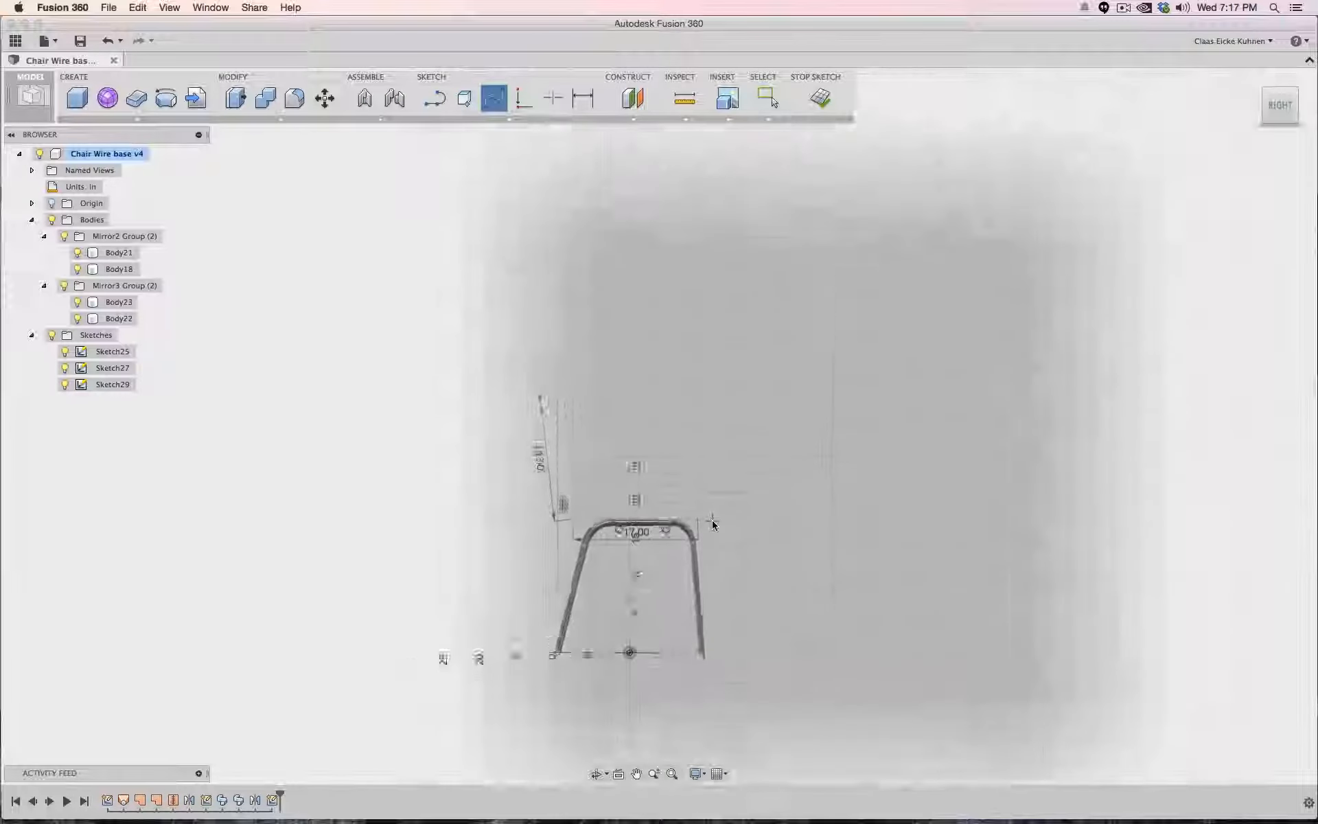
middle_drag(705, 502, 844, 565)
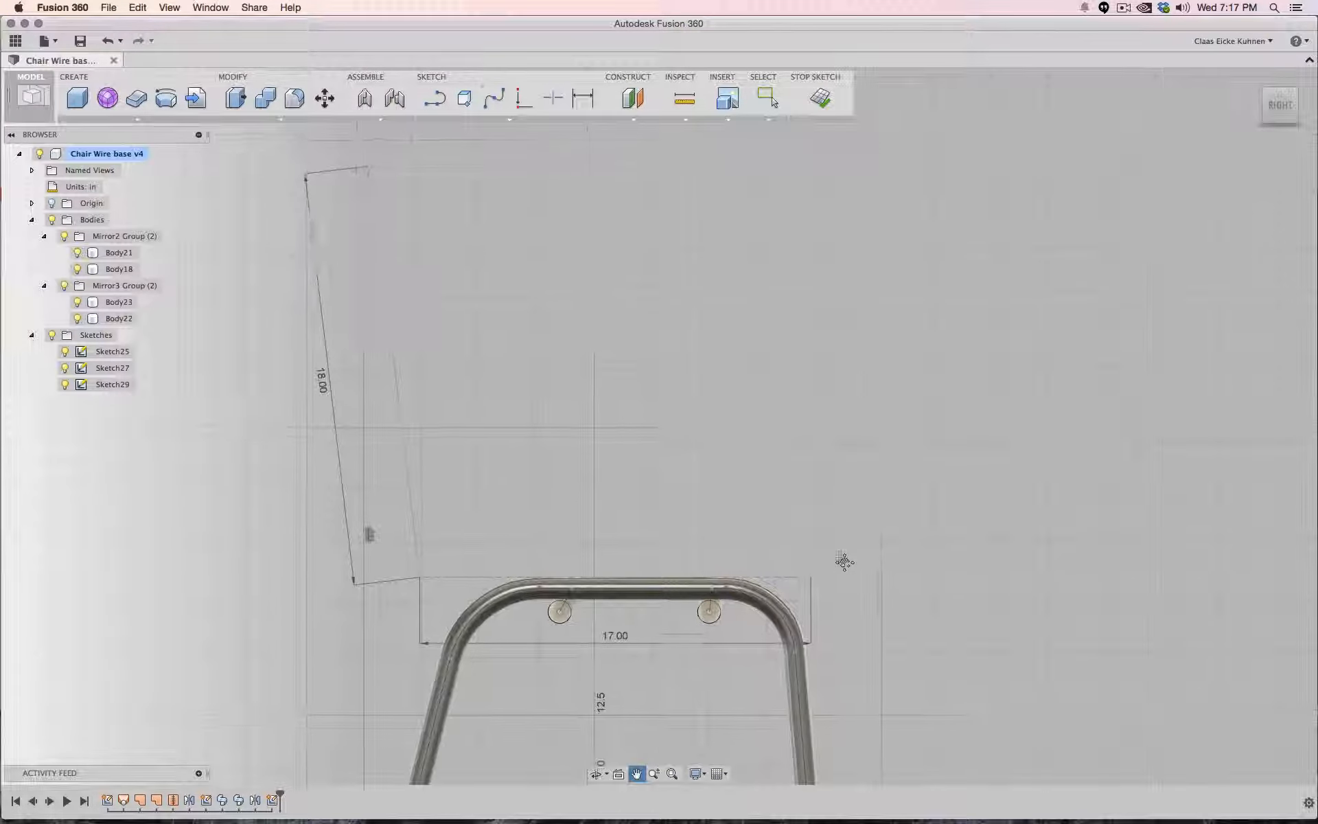
scroll(844, 566, down, 1)
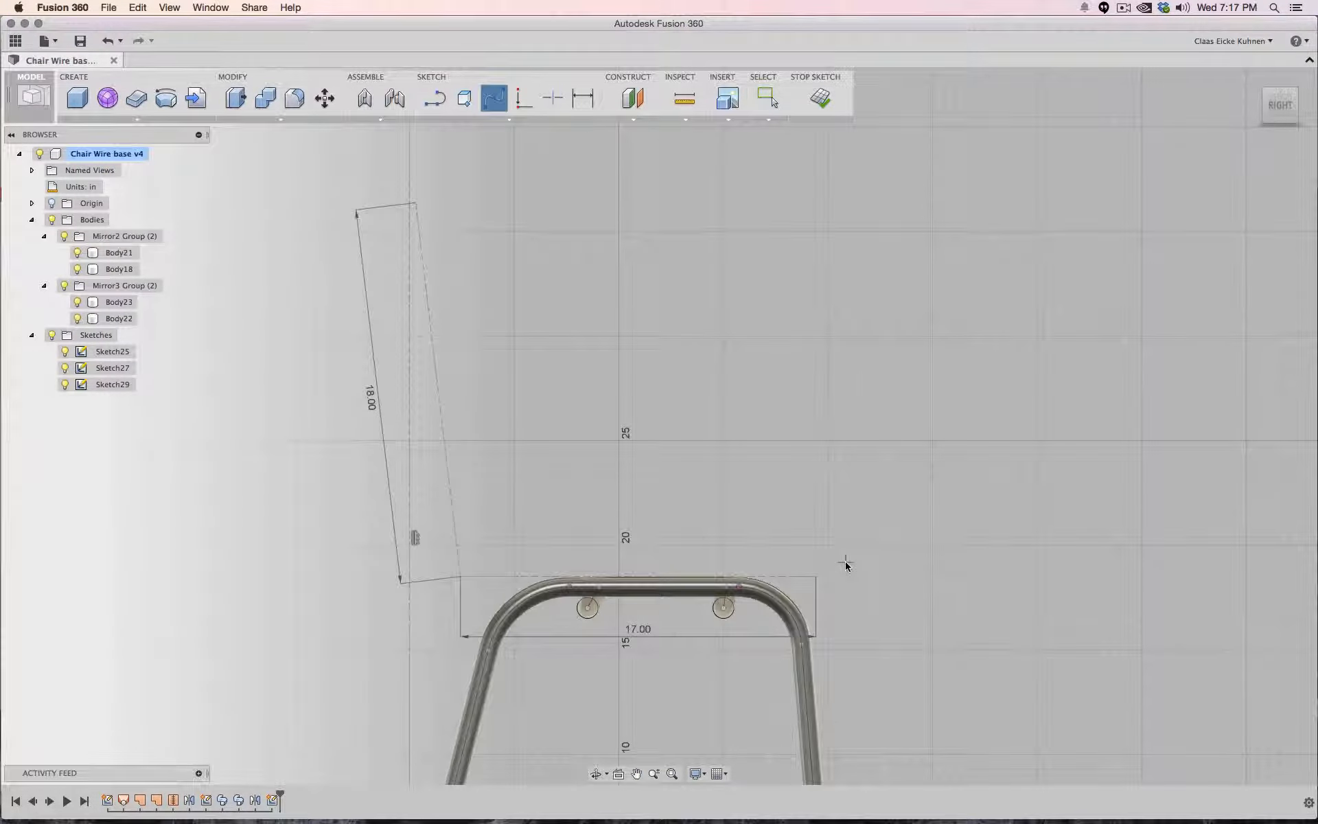
click(808, 596)
click(472, 588)
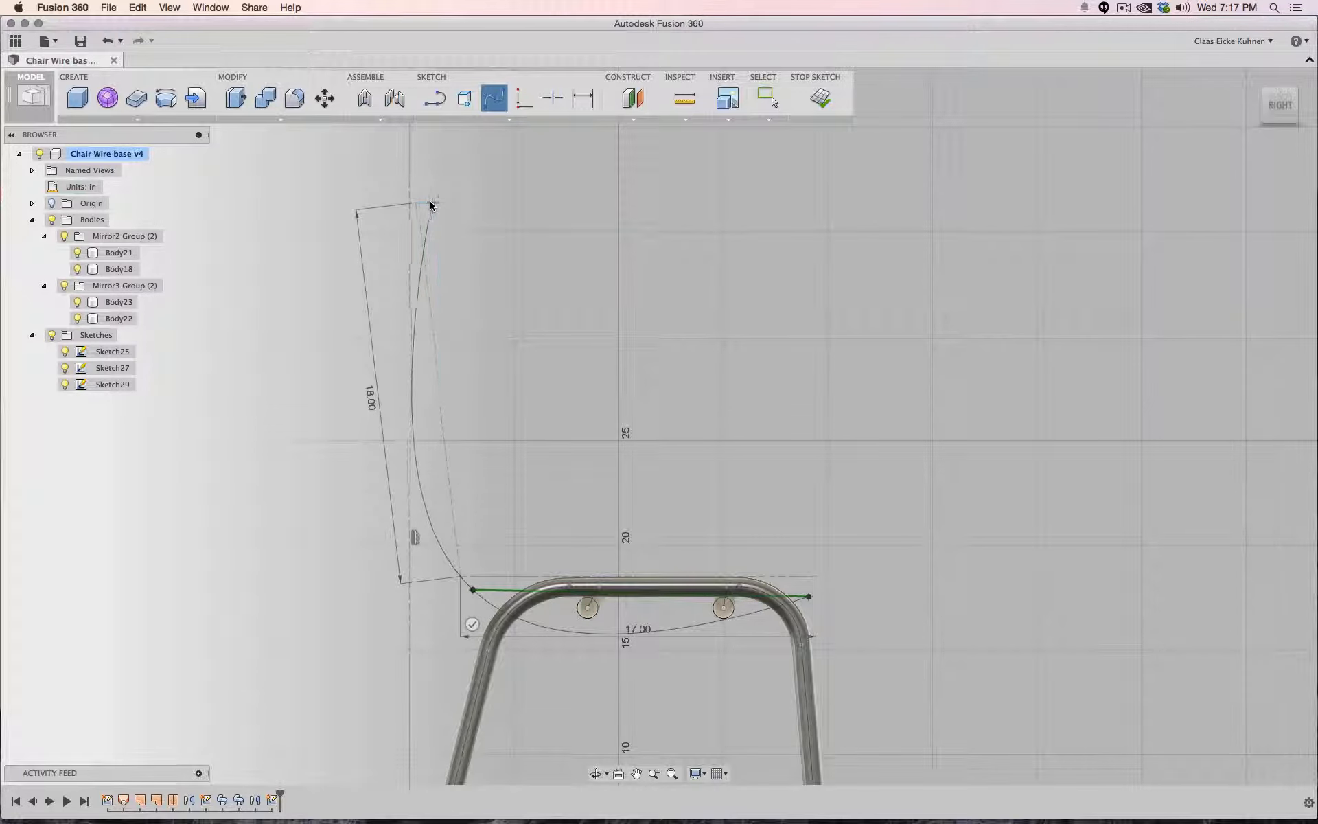
click(427, 203)
click(462, 208)
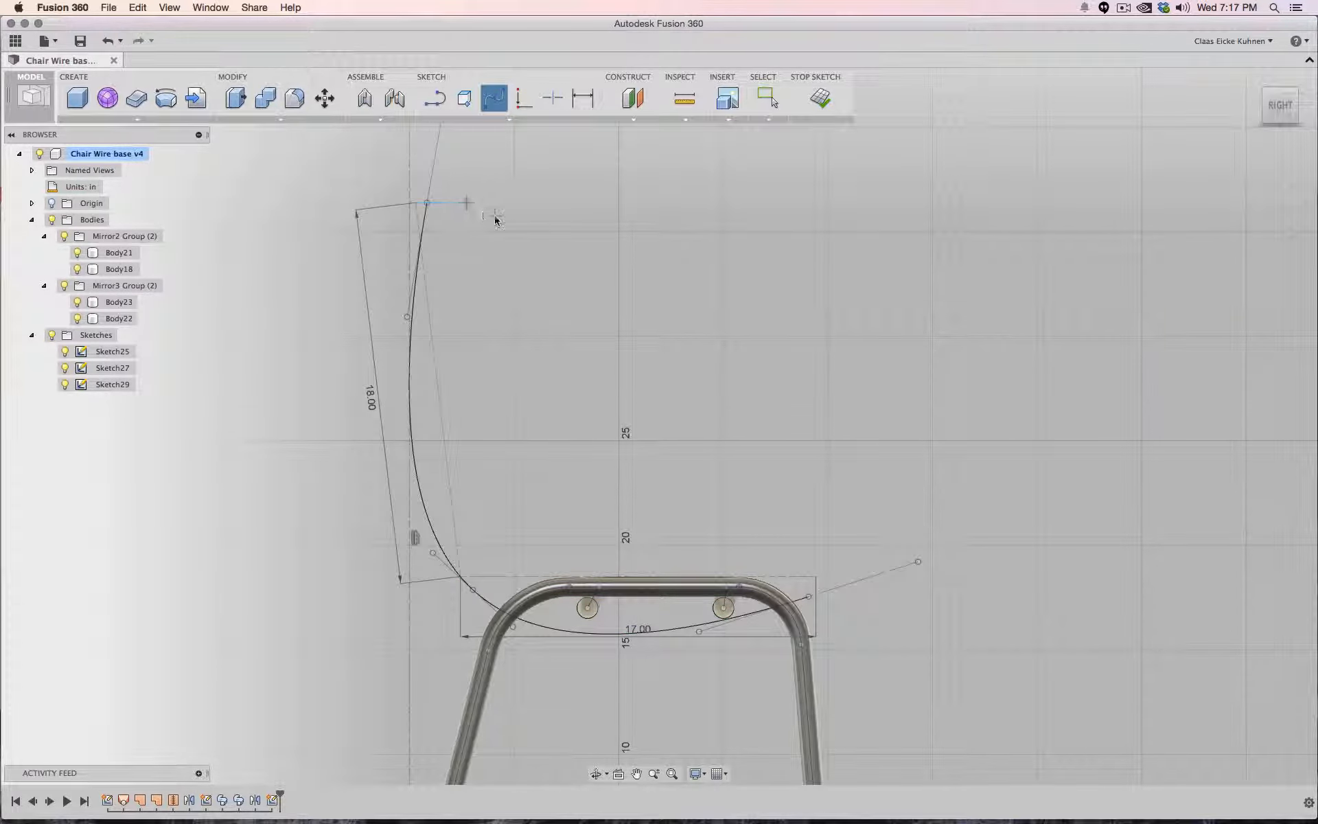
scroll(597, 306, down, 3)
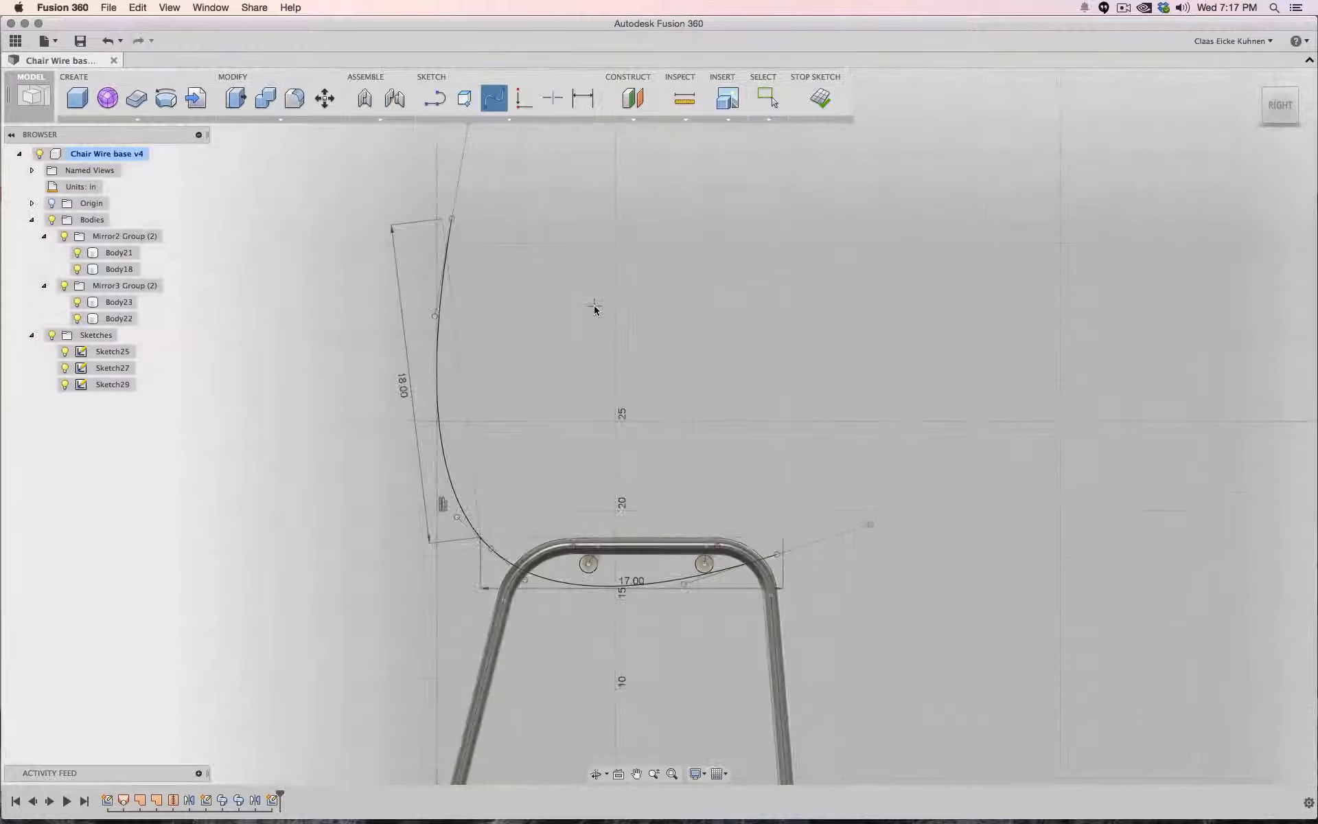
mouse_move(603, 297)
middle_down()
mouse_move(586, 371)
mouse_move(564, 299)
middle_up()
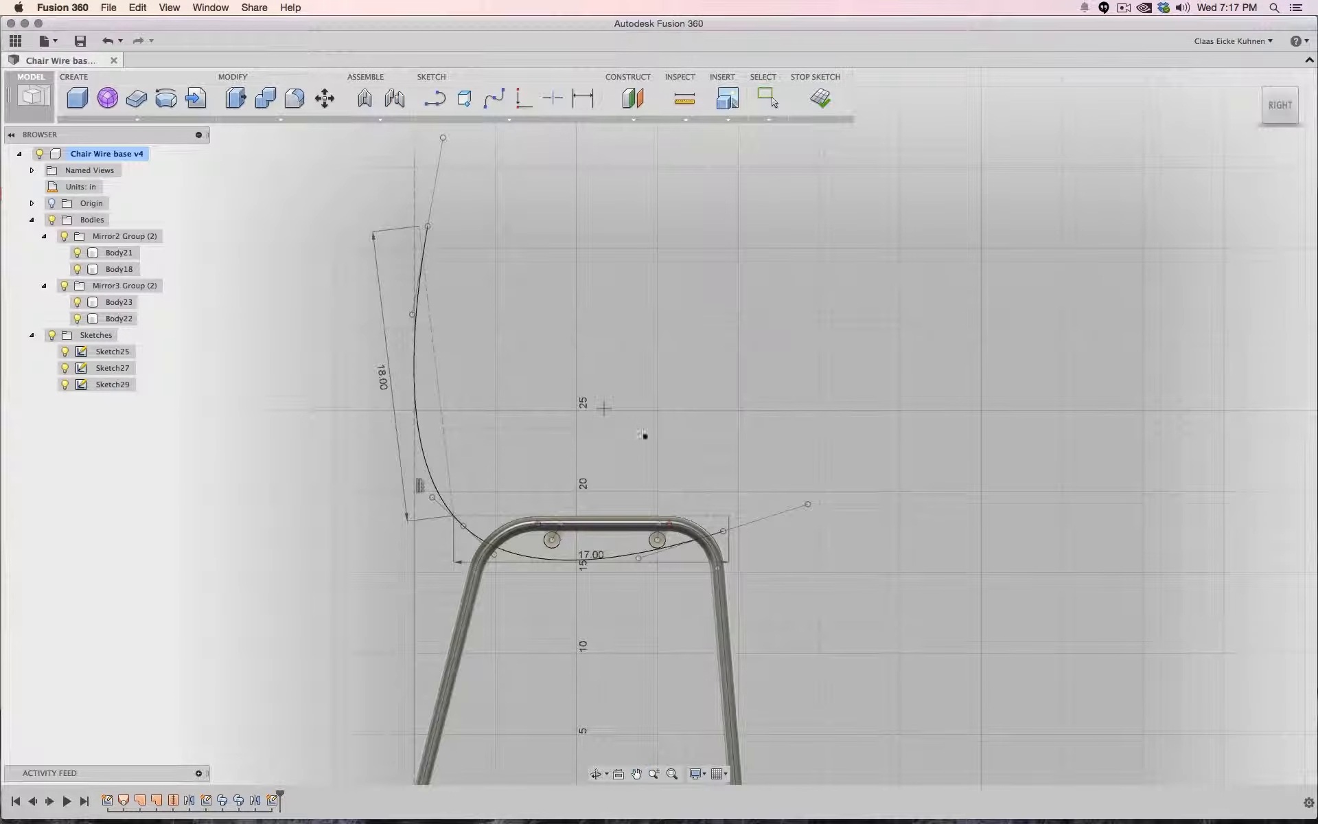
key(Escape)
- Adjust the spline's tangent handles at its front end and backrest top to shape the seat curve
drag(808, 504, 734, 559)
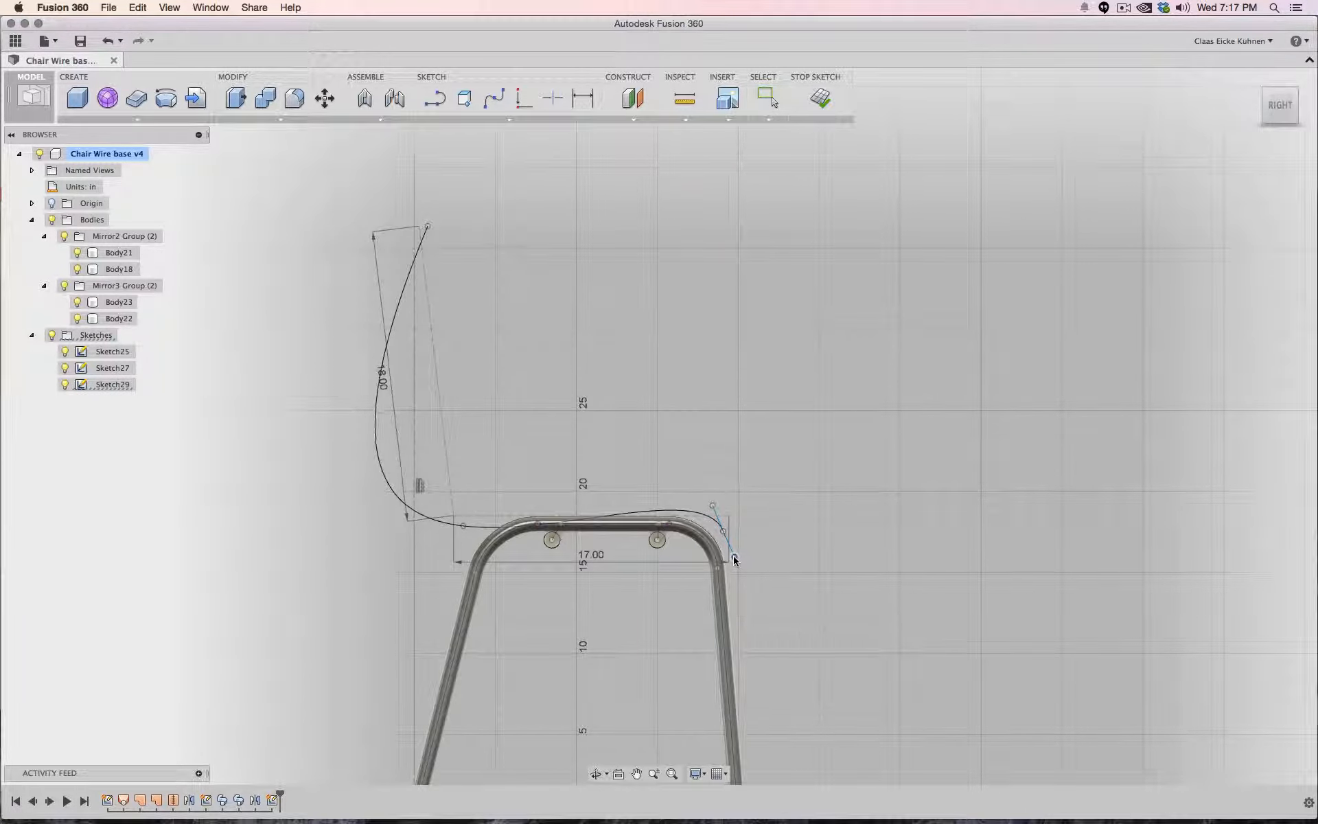
click(428, 226)
scroll(441, 204, down, 5)
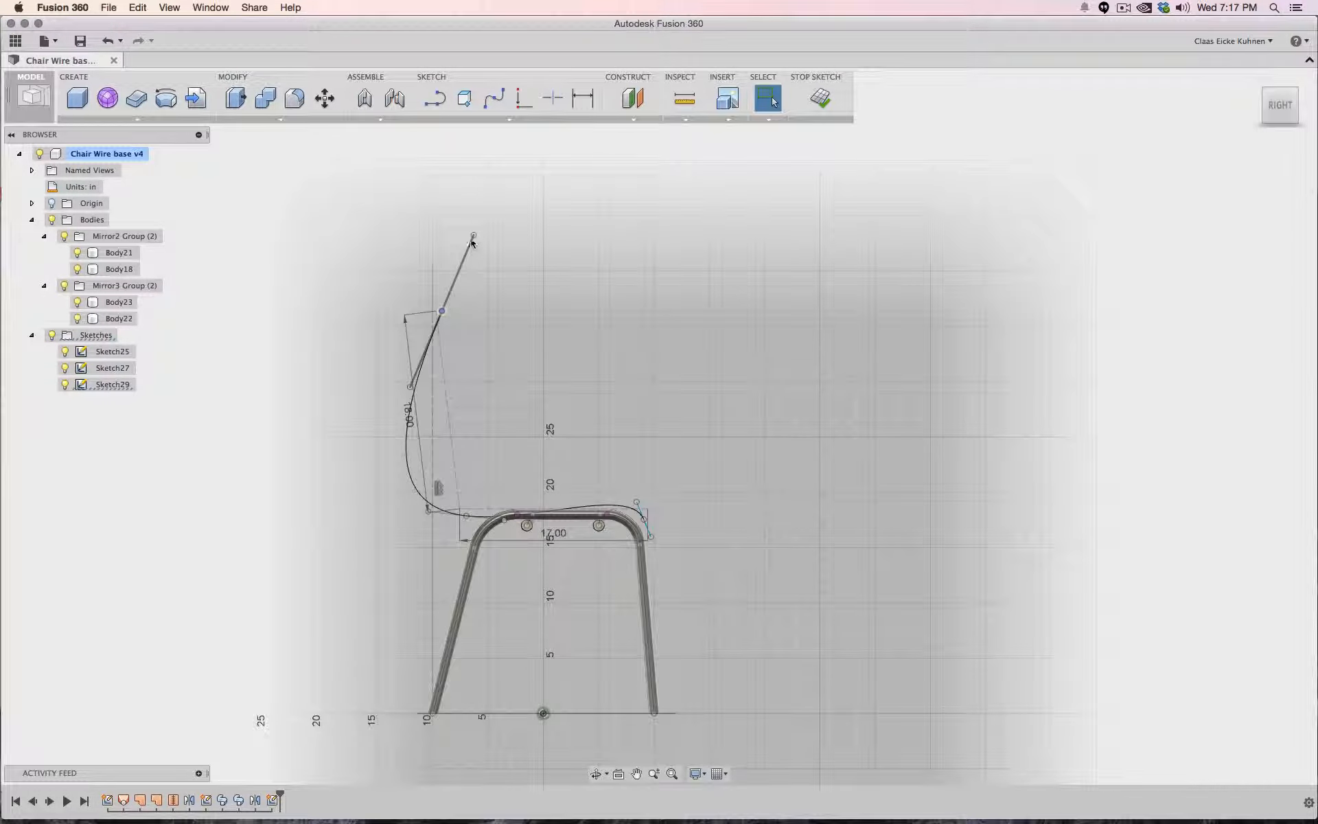
mouse_move(472, 241)
mouse_down()
mouse_move(416, 244)
mouse_move(423, 255)
mouse_up()
scroll(495, 508, up, 3)
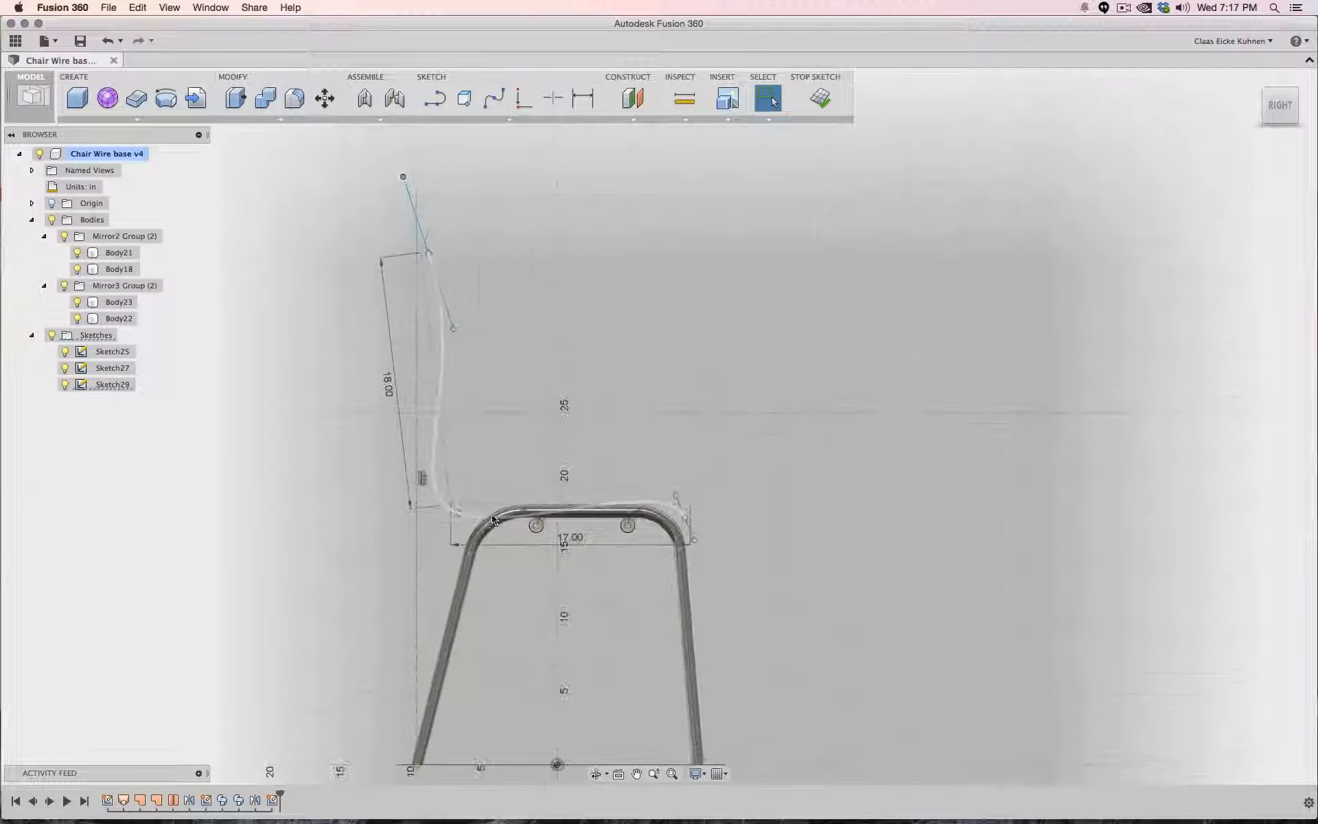
mouse_move(462, 515)
mouse_down()
mouse_move(494, 470)
mouse_move(525, 494)
mouse_move(487, 482)
mouse_move(463, 510)
mouse_up()
scroll(464, 514, down, 4)
scroll(463, 514, up, 10)
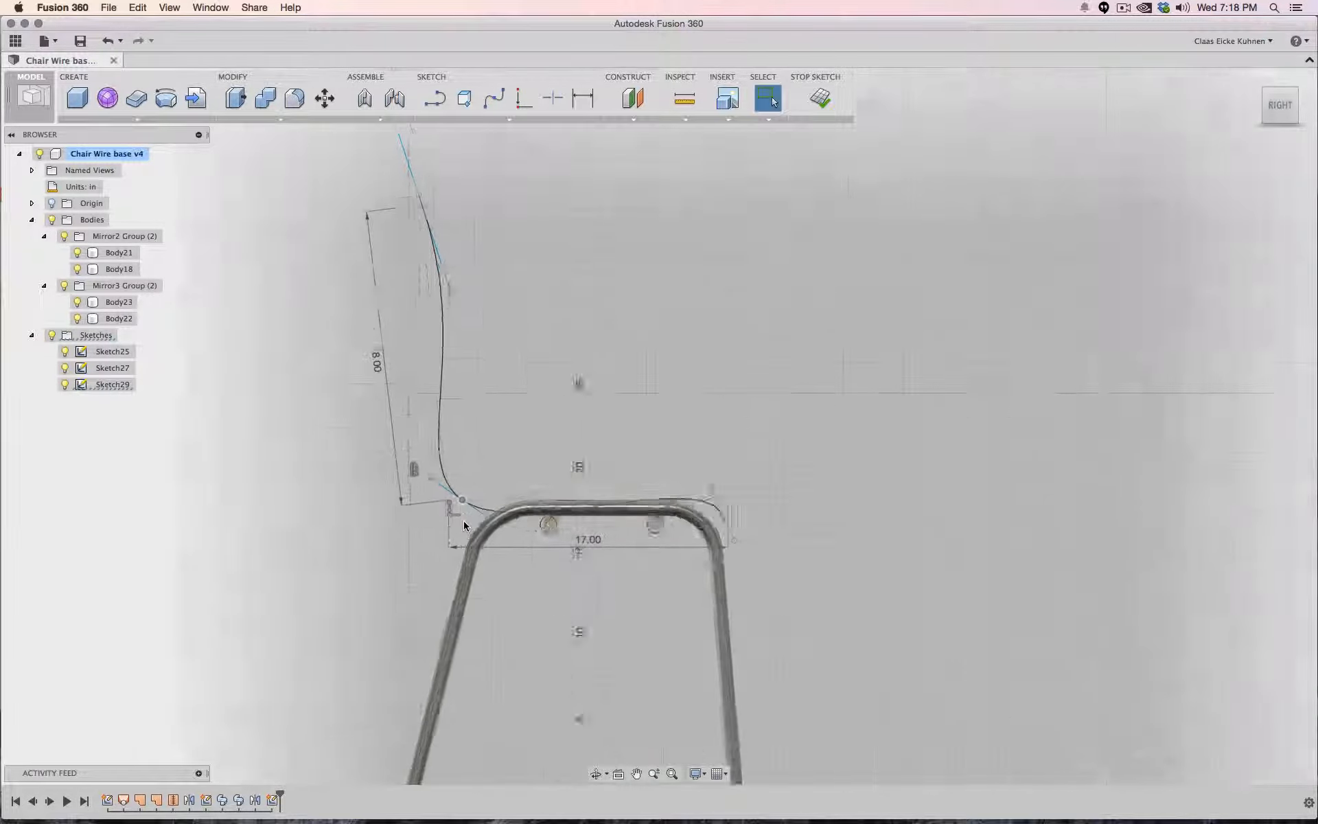
key(Escape)
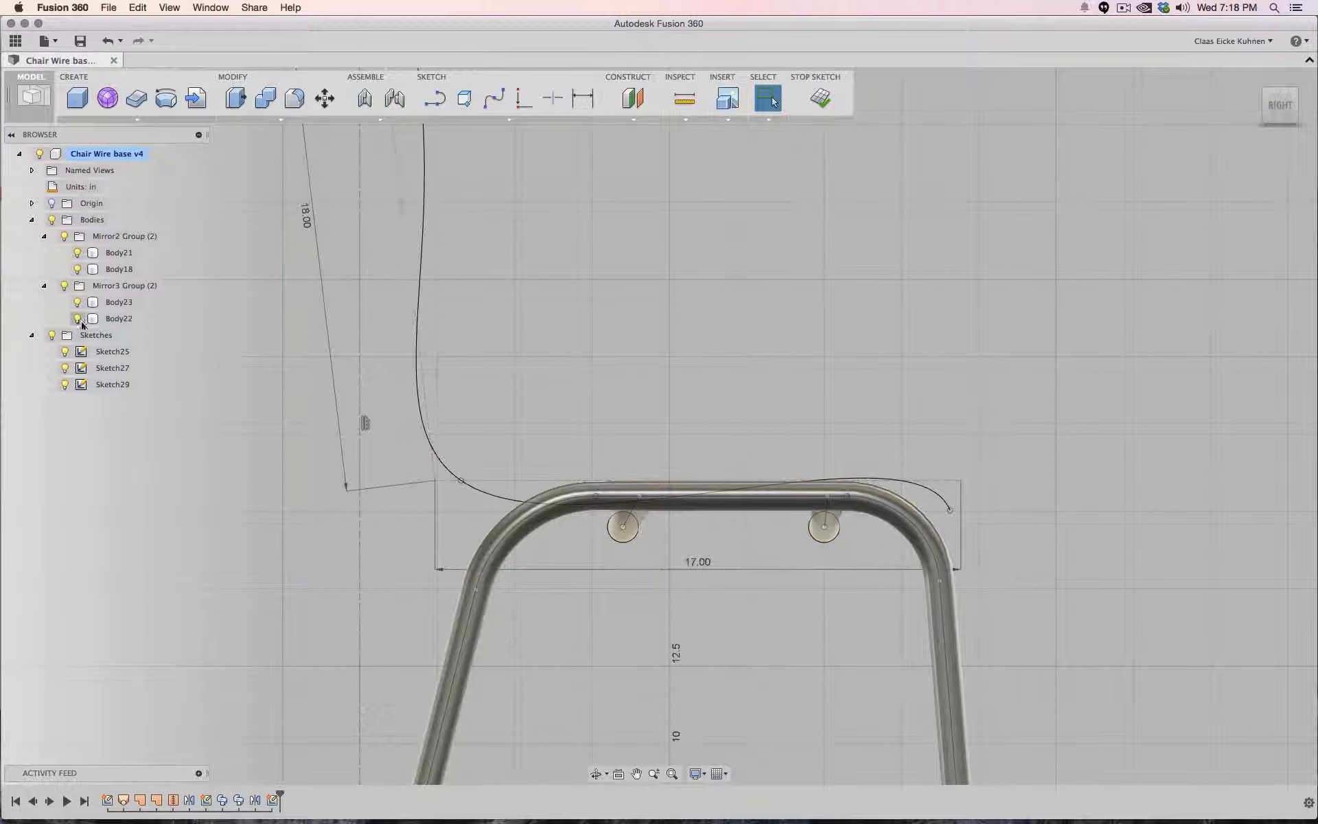
- Hide both mirror body groups and move the spline's front end and rear fit point to fit the frame
click(64, 285)
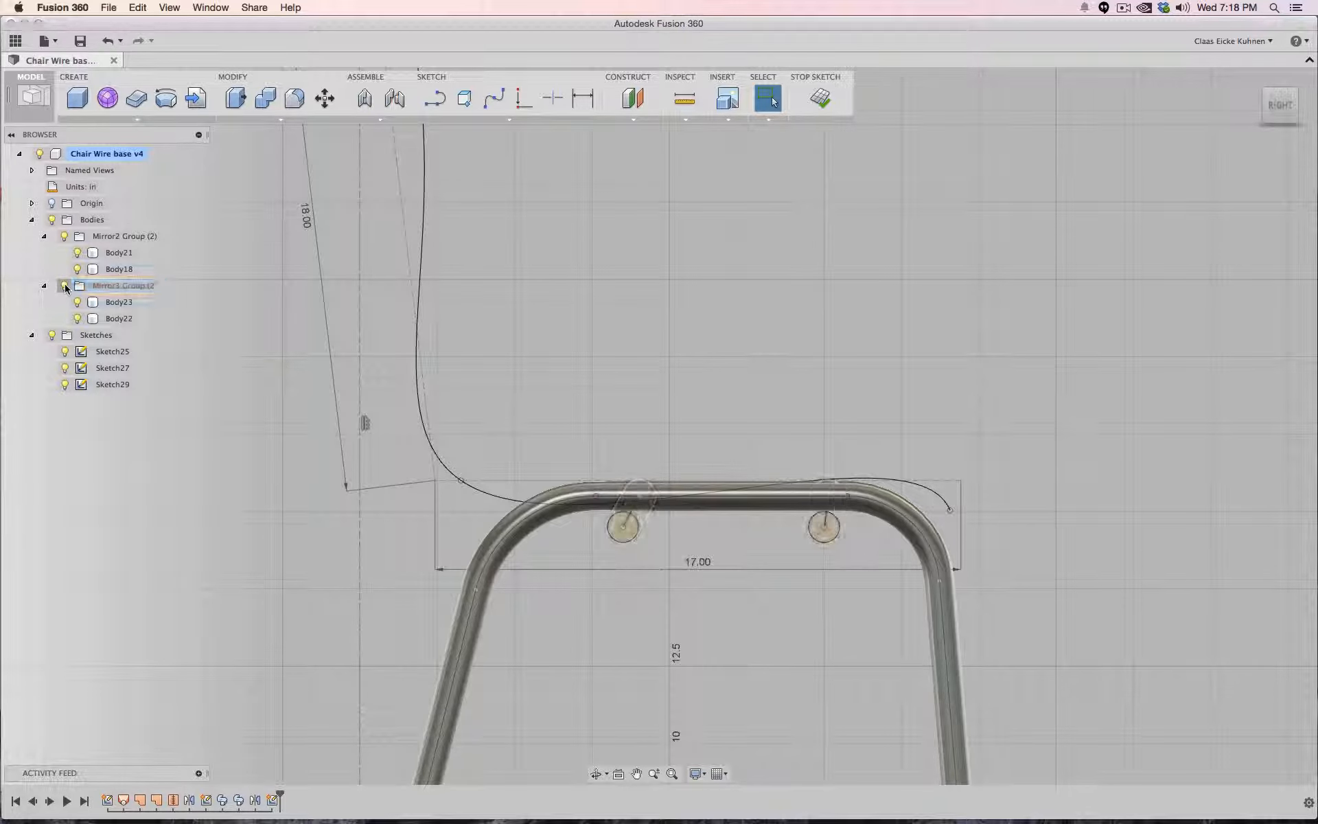
click(65, 236)
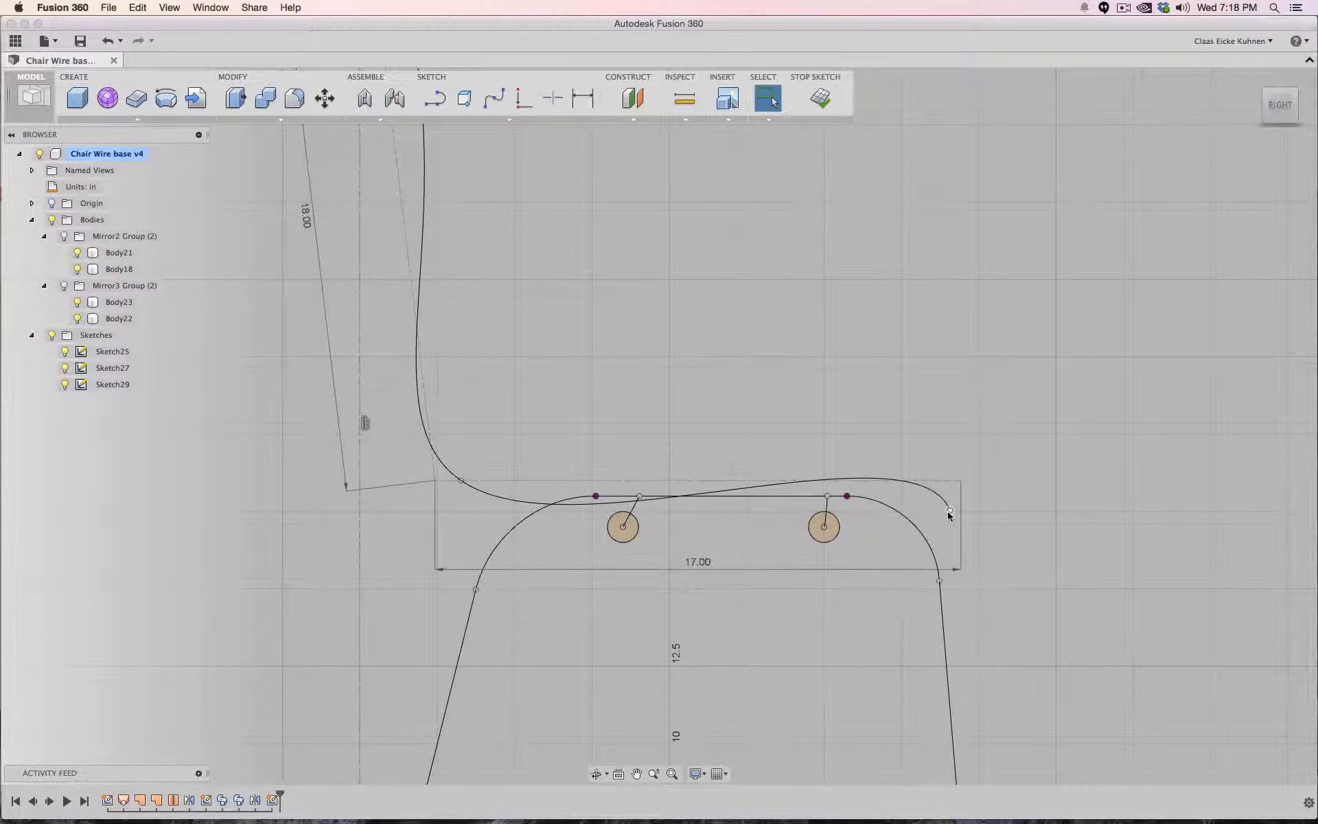
drag(951, 511, 952, 552)
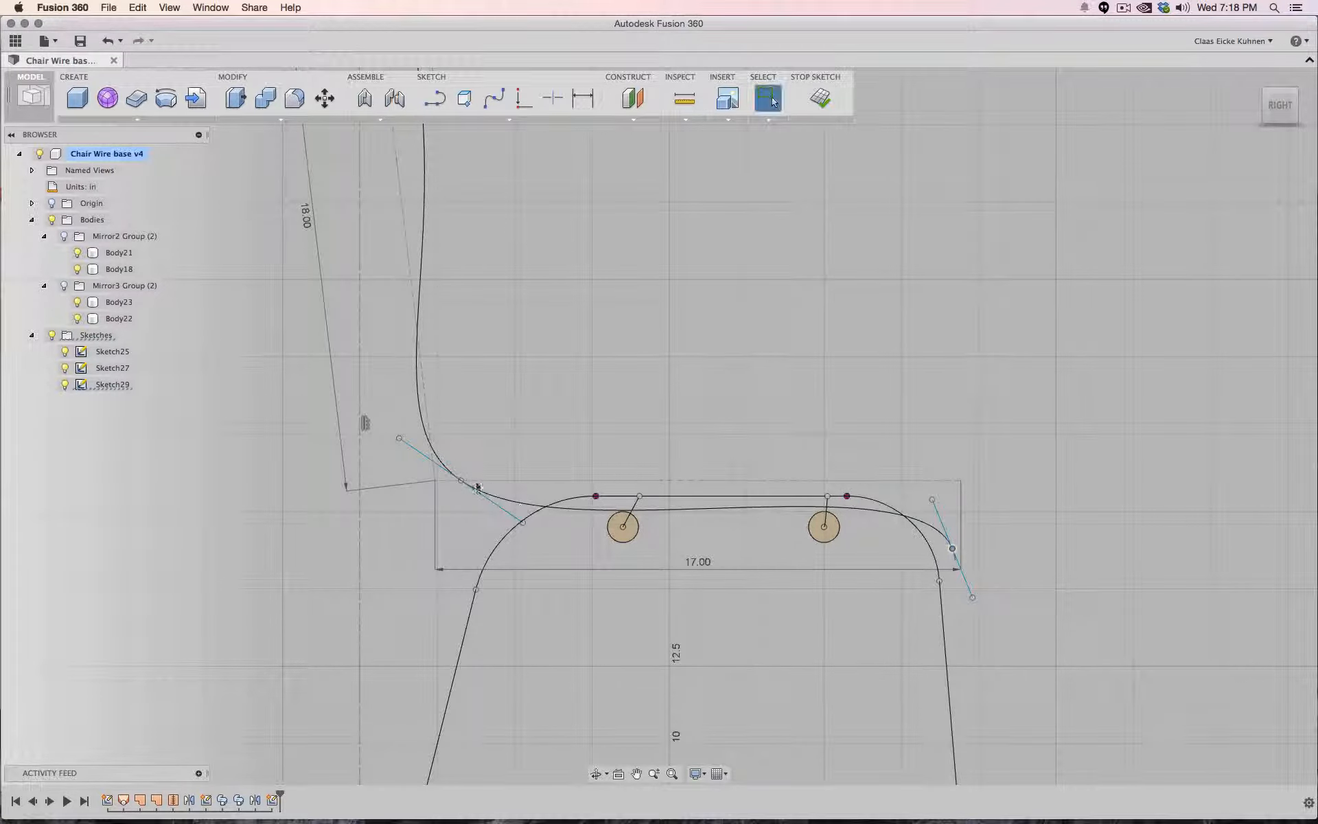
drag(461, 481, 459, 500)
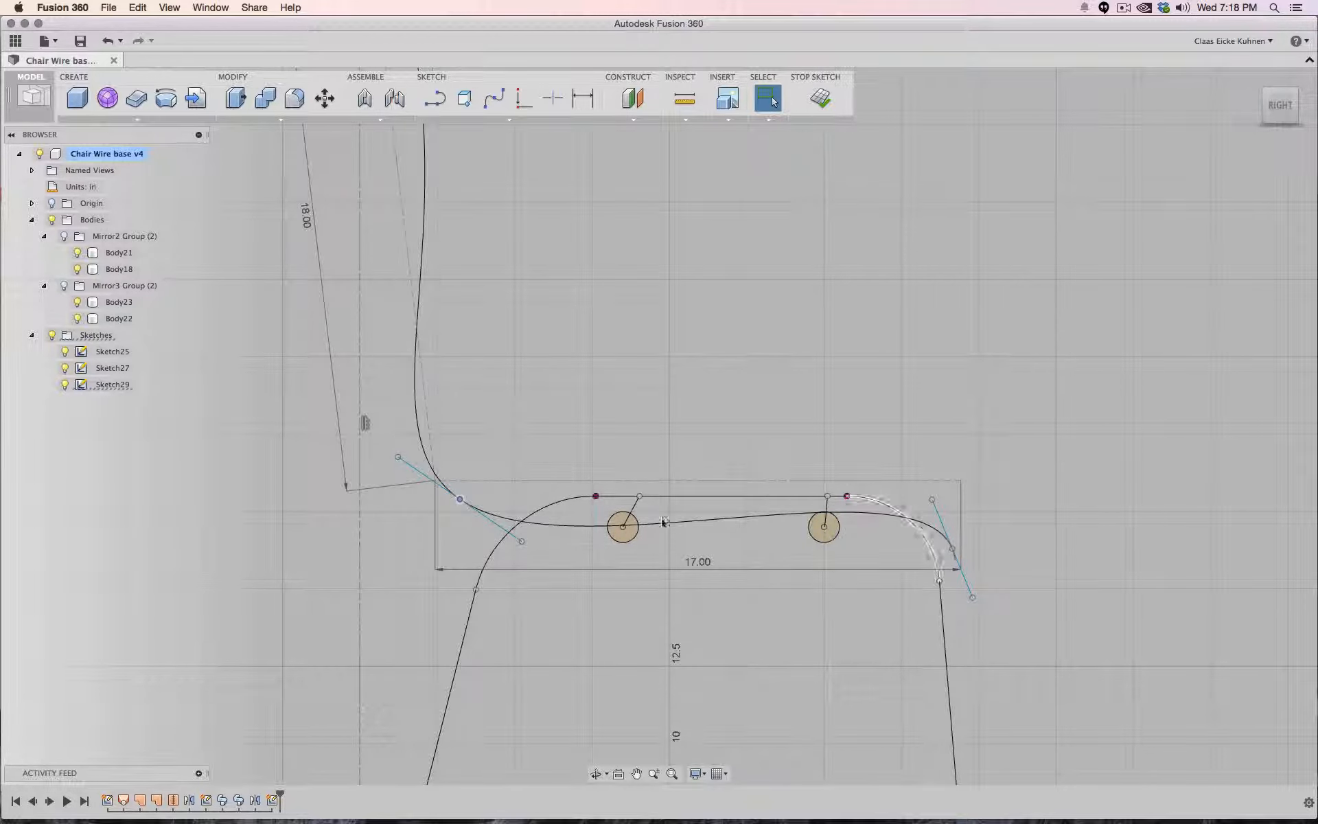
drag(459, 499, 456, 501)
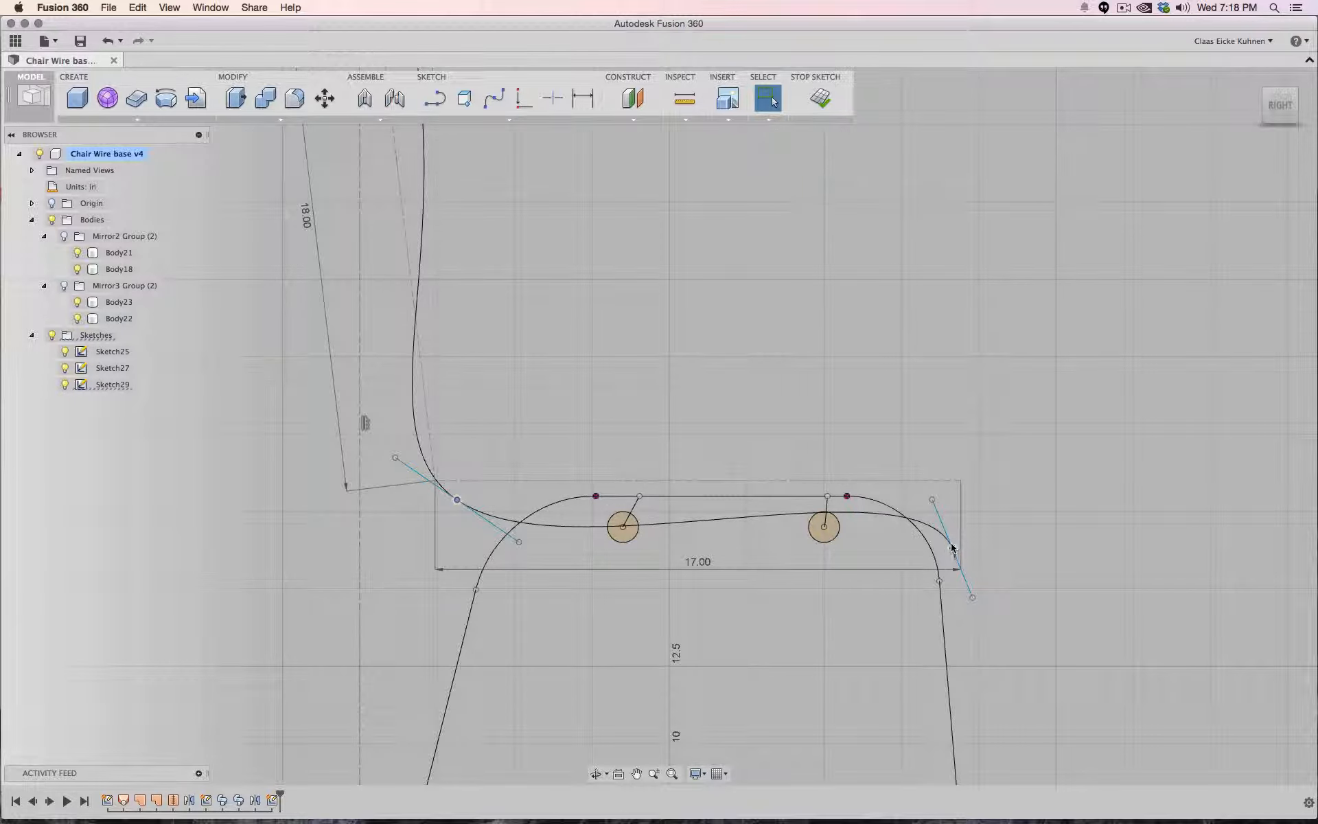
drag(952, 547, 952, 541)
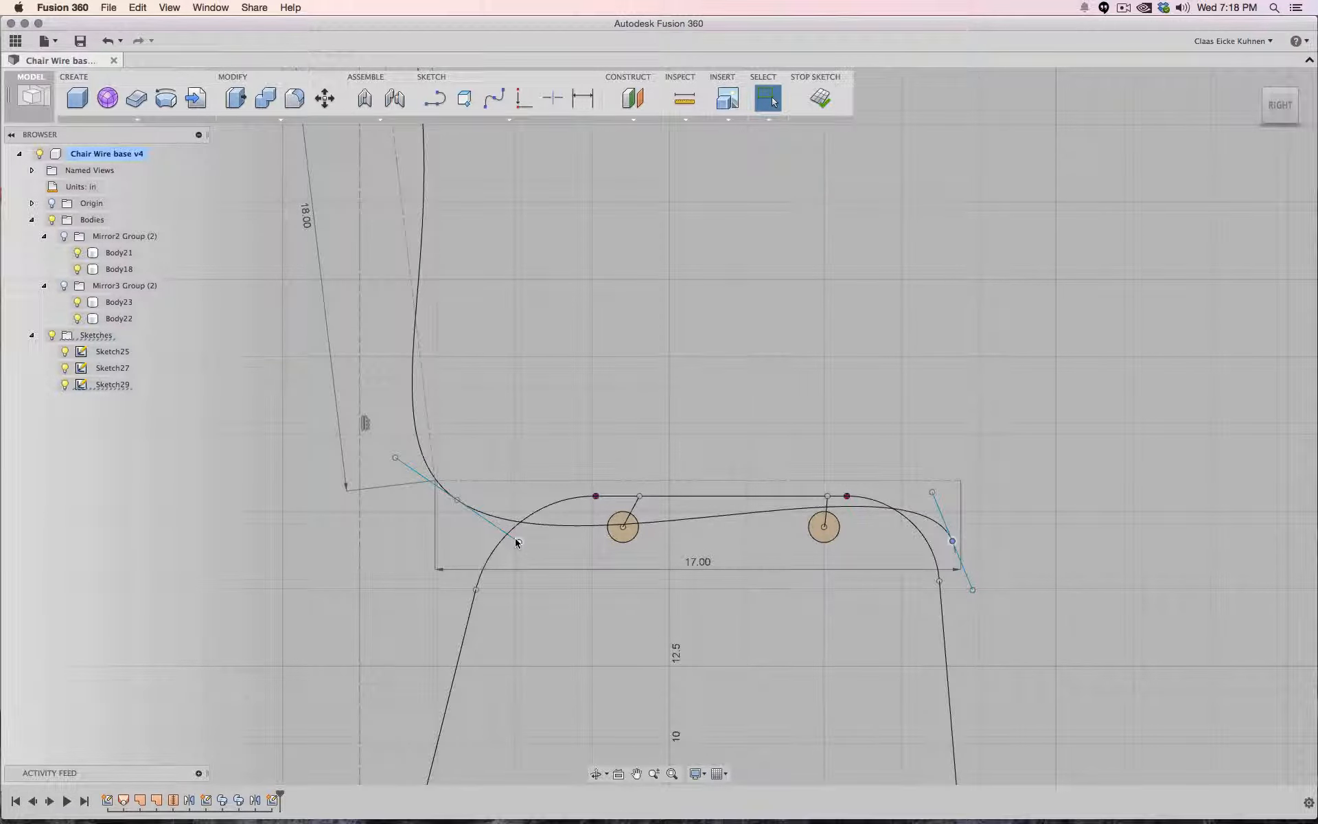
- Move the rear tube's profile circle slightly lower and toggle the visibility of Body18 and Body21
click(622, 527)
drag(622, 528, 624, 548)
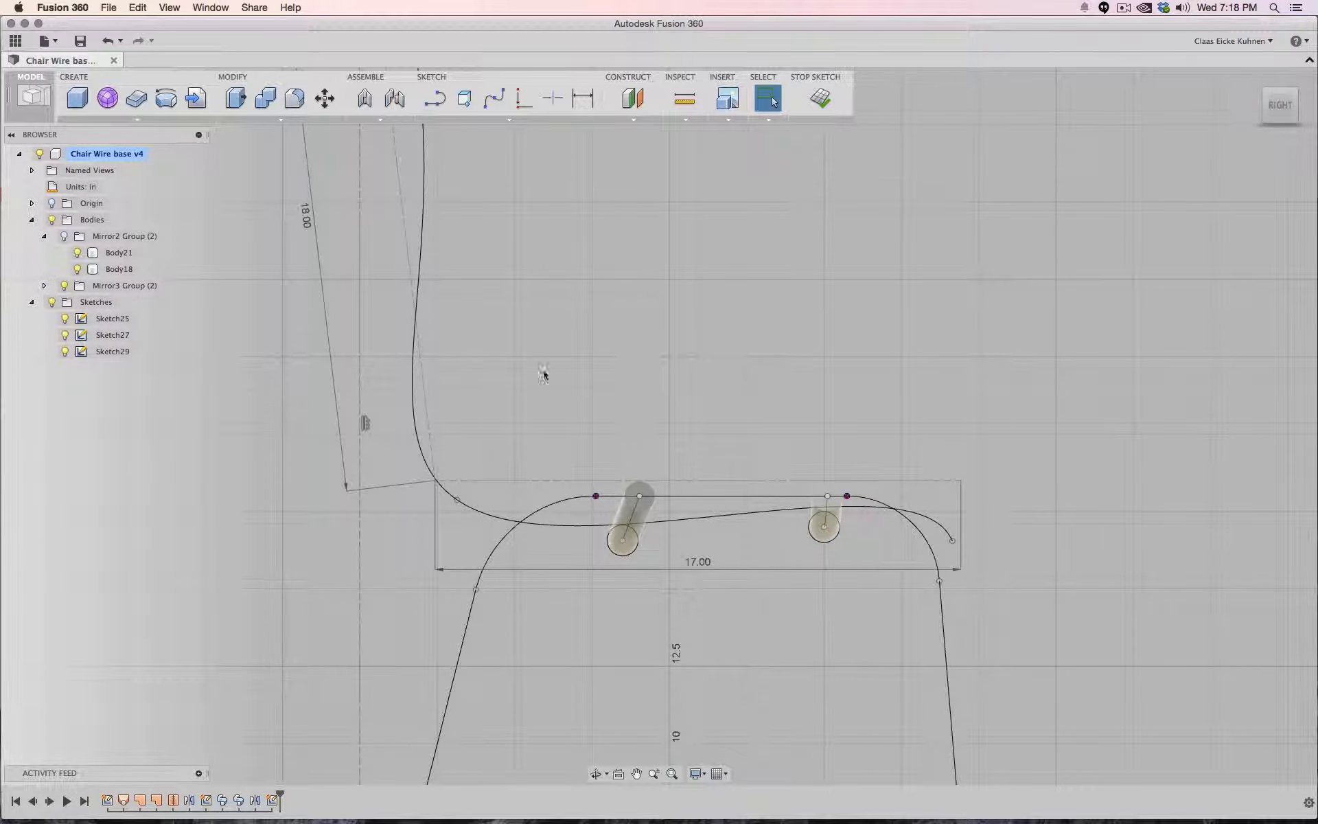
click(77, 269)
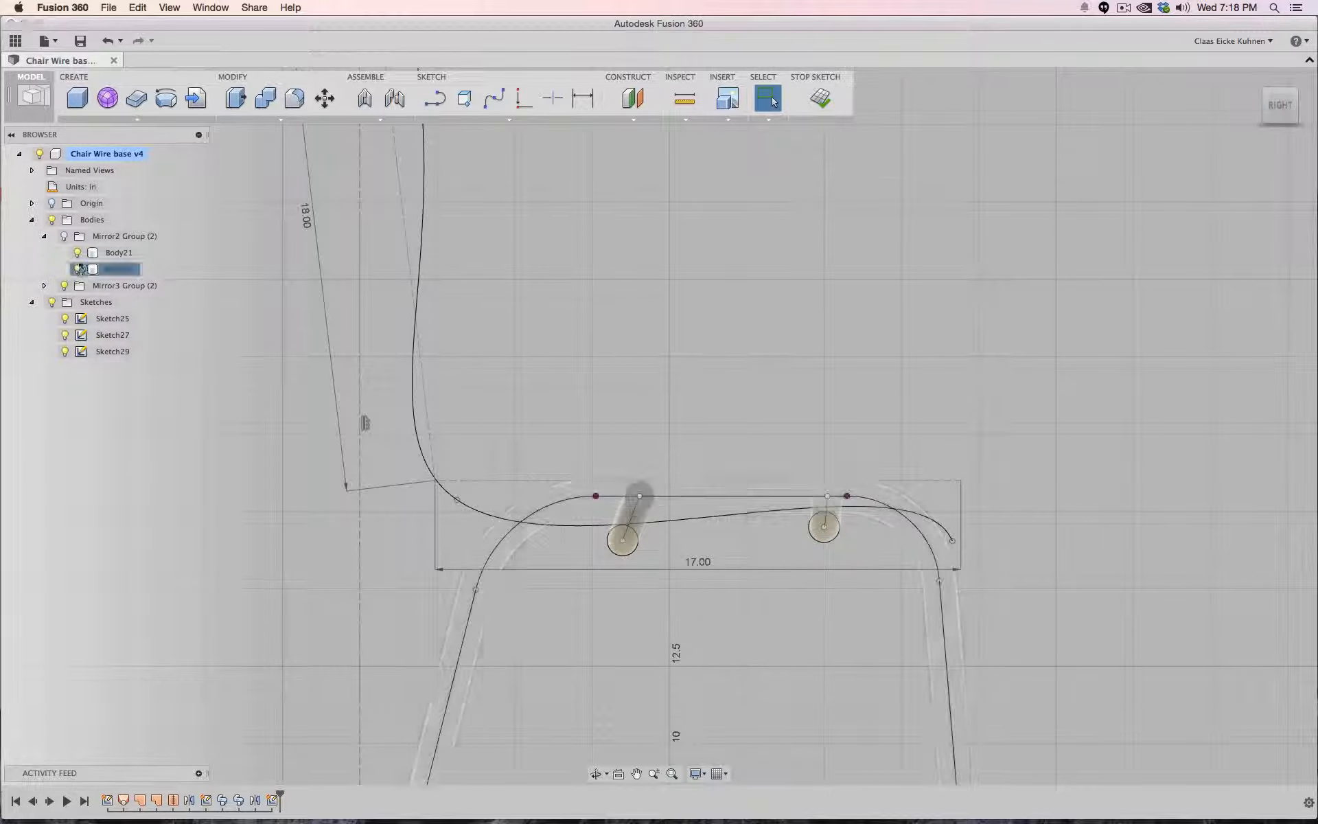
click(77, 252)
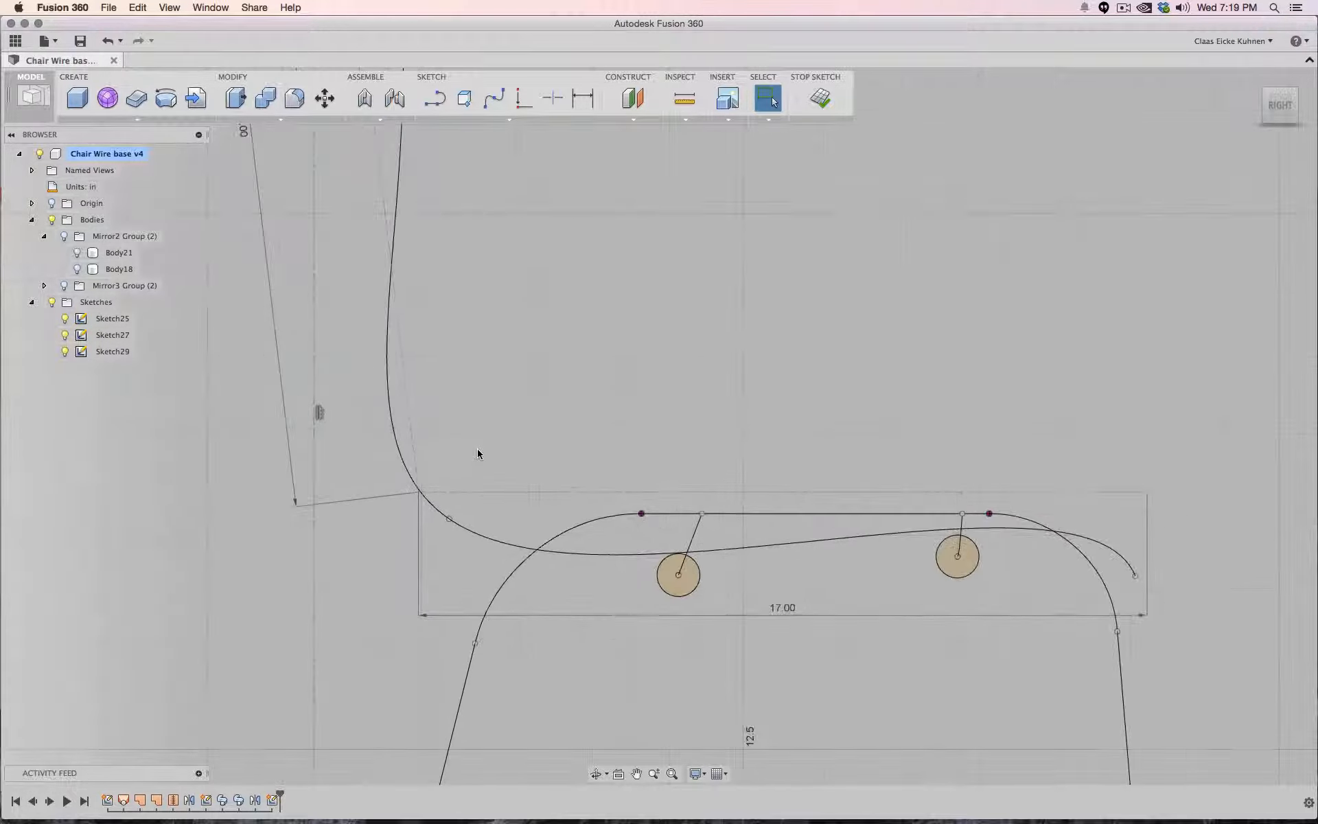
- Shorten the tangent handle at the backrest's top point to refine the backrest curve
scroll(480, 440, down, 3)
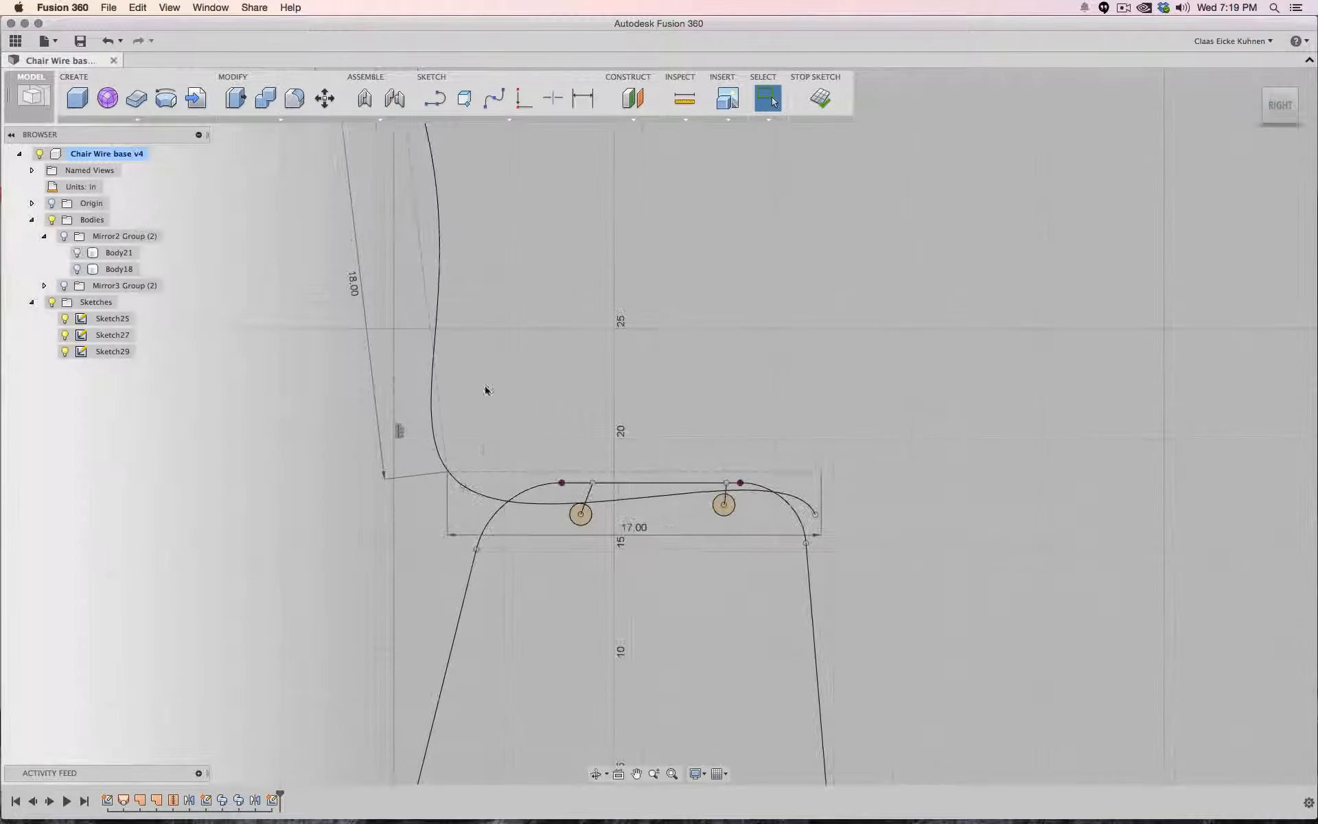
scroll(485, 390, down, 5)
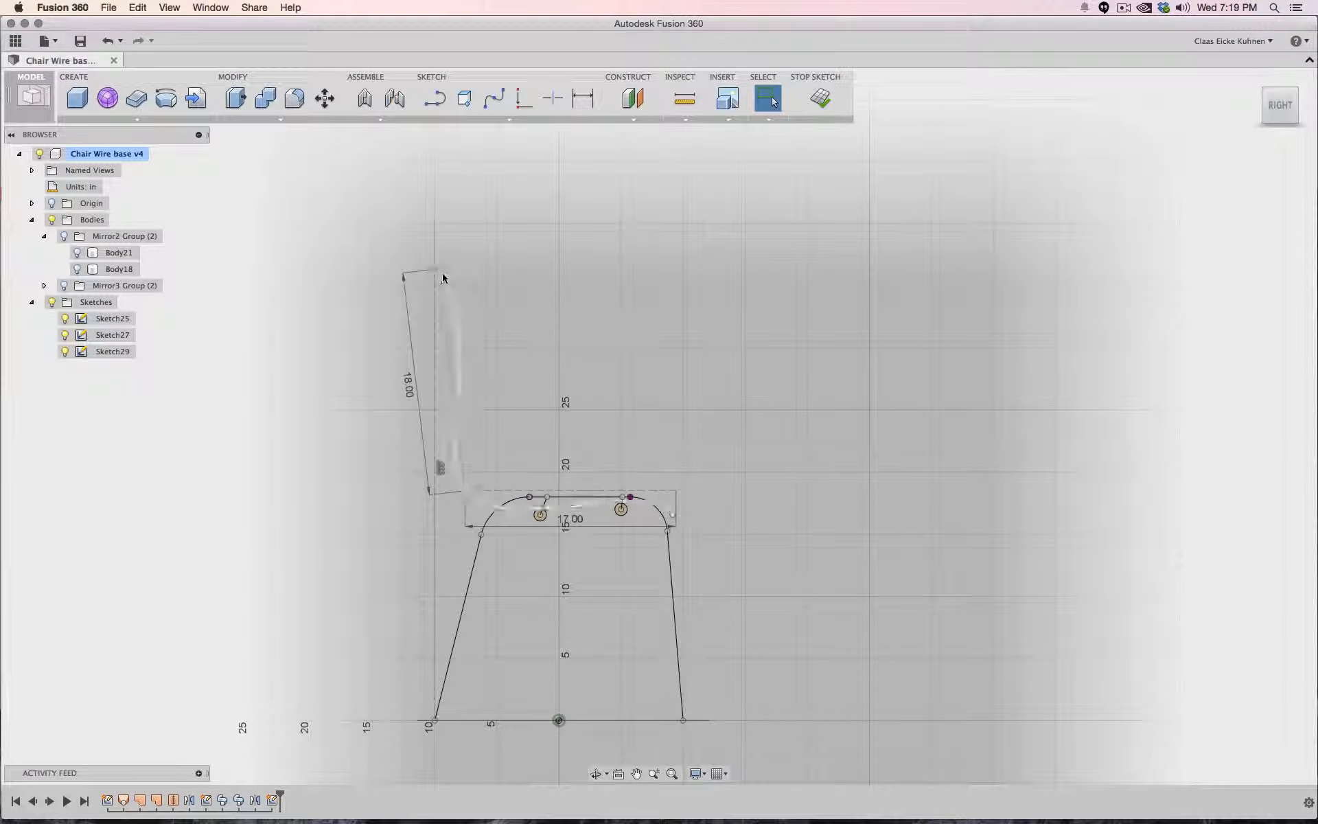
click(439, 270)
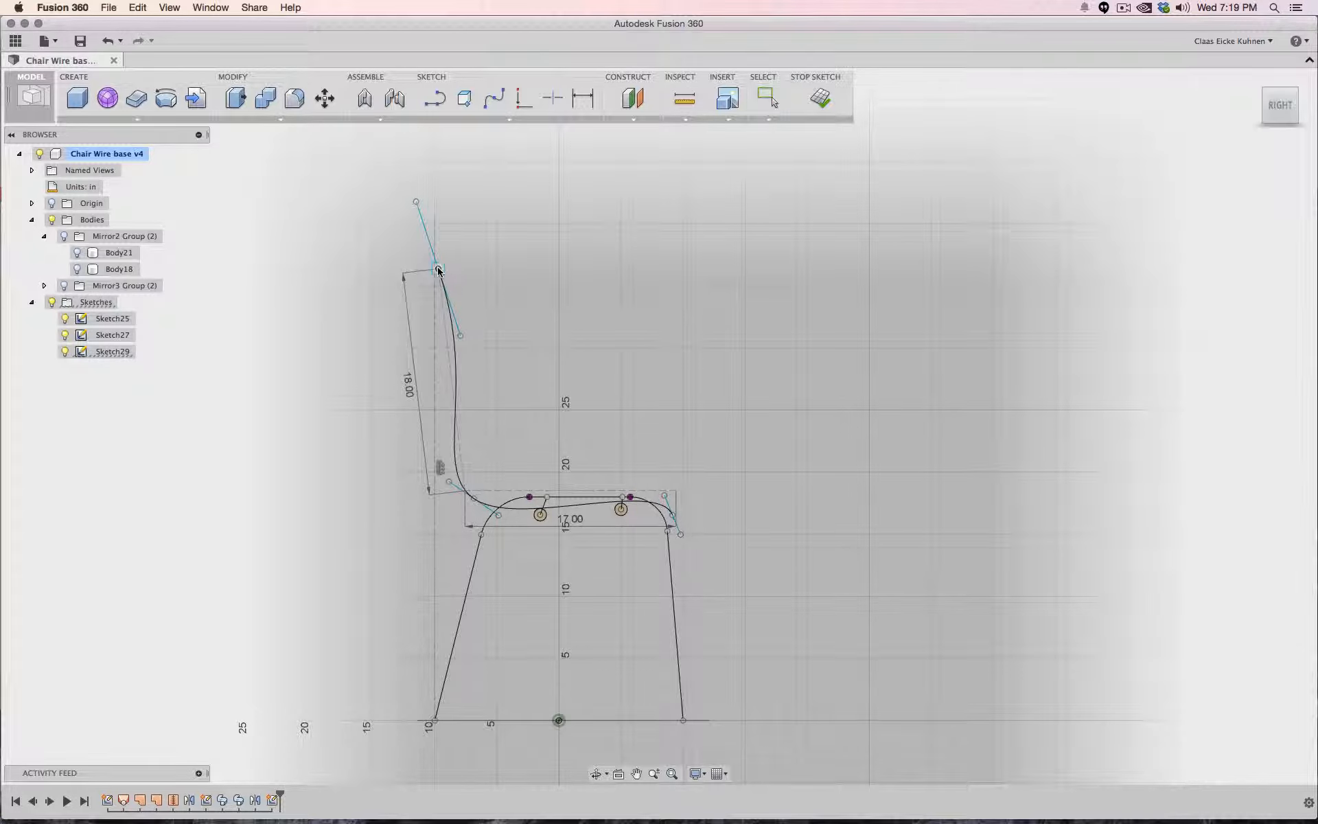
drag(459, 336, 453, 313)
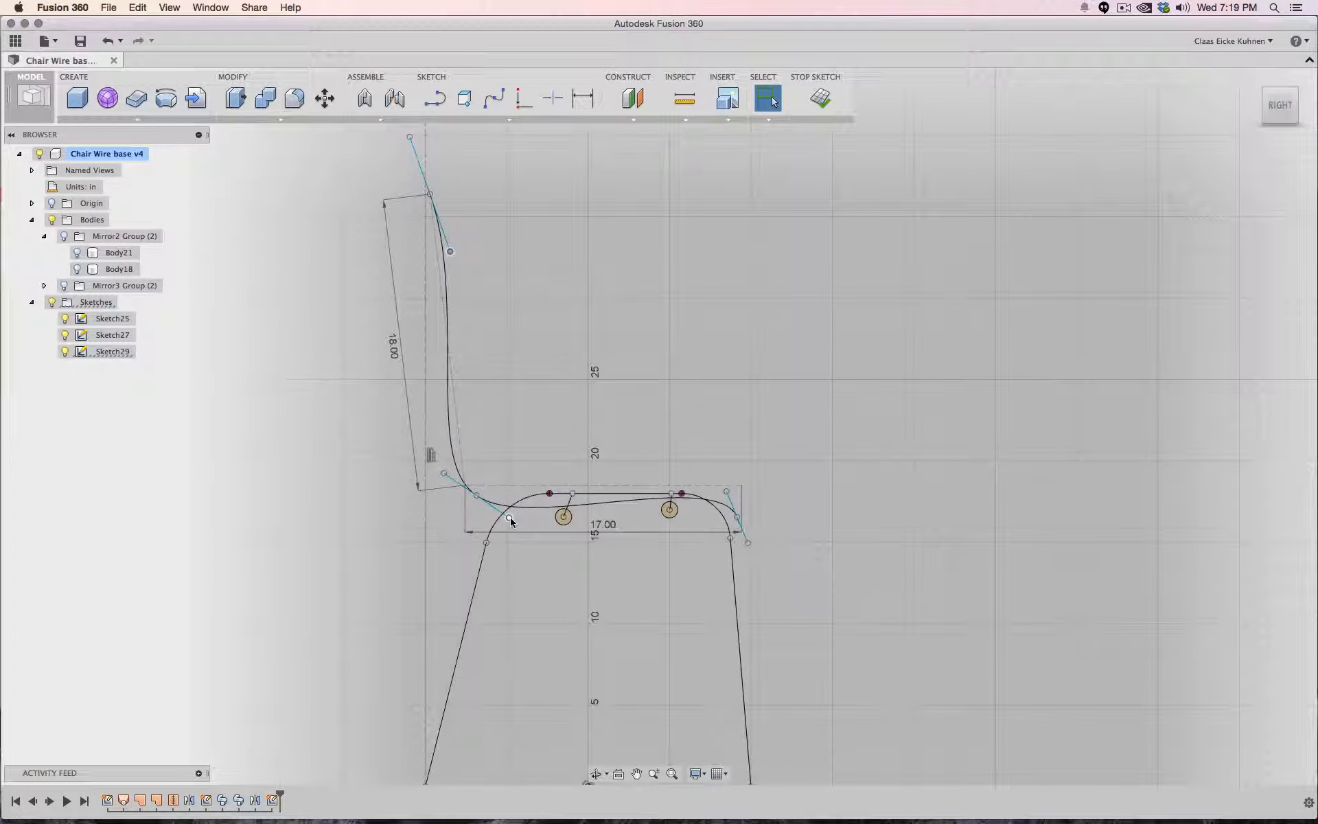
- Try to reshape the spline near the seat's rear corner by moving its fit point and tangent
mouse_move(508, 517)
mouse_down()
mouse_move(518, 484)
mouse_move(473, 515)
mouse_move(491, 495)
mouse_up()
key(super+z)
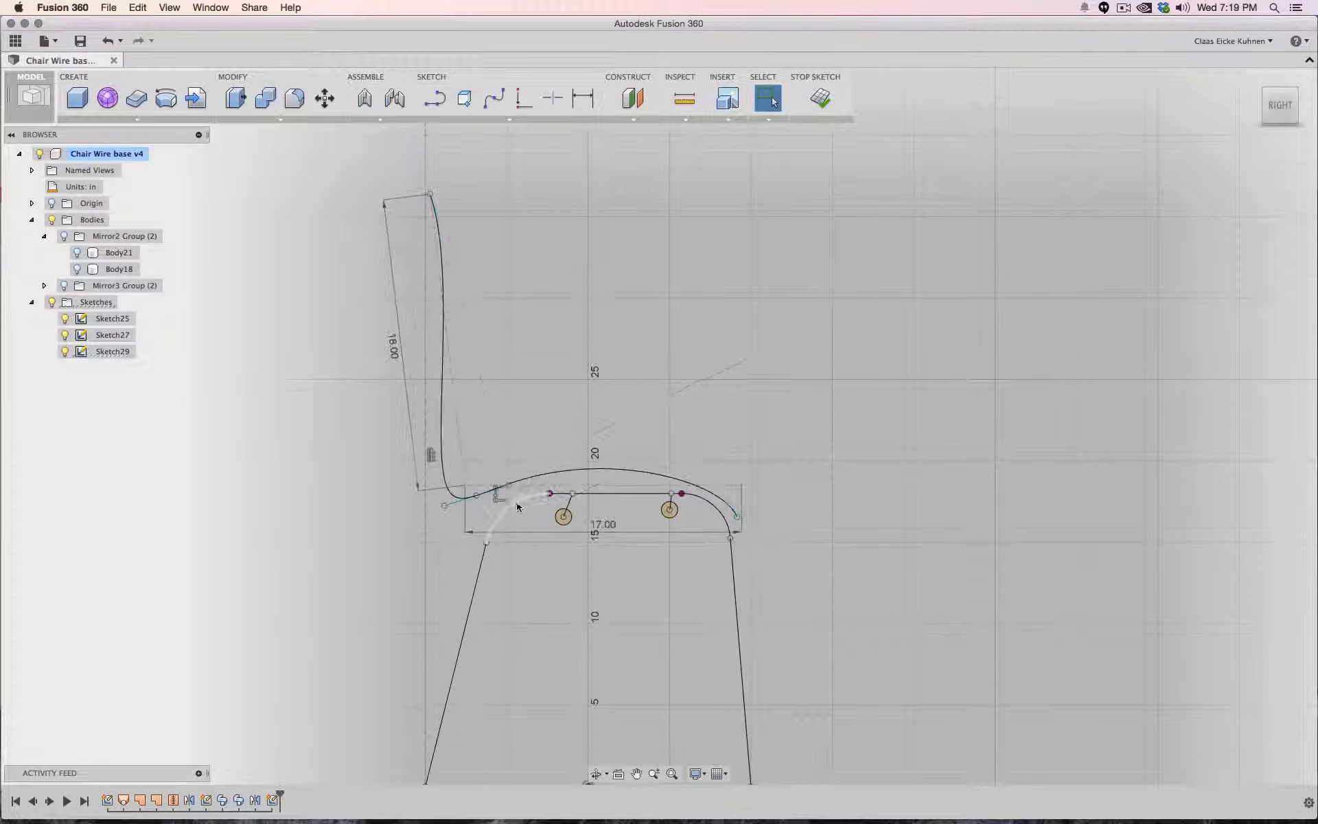
click(477, 495)
drag(442, 508, 440, 505)
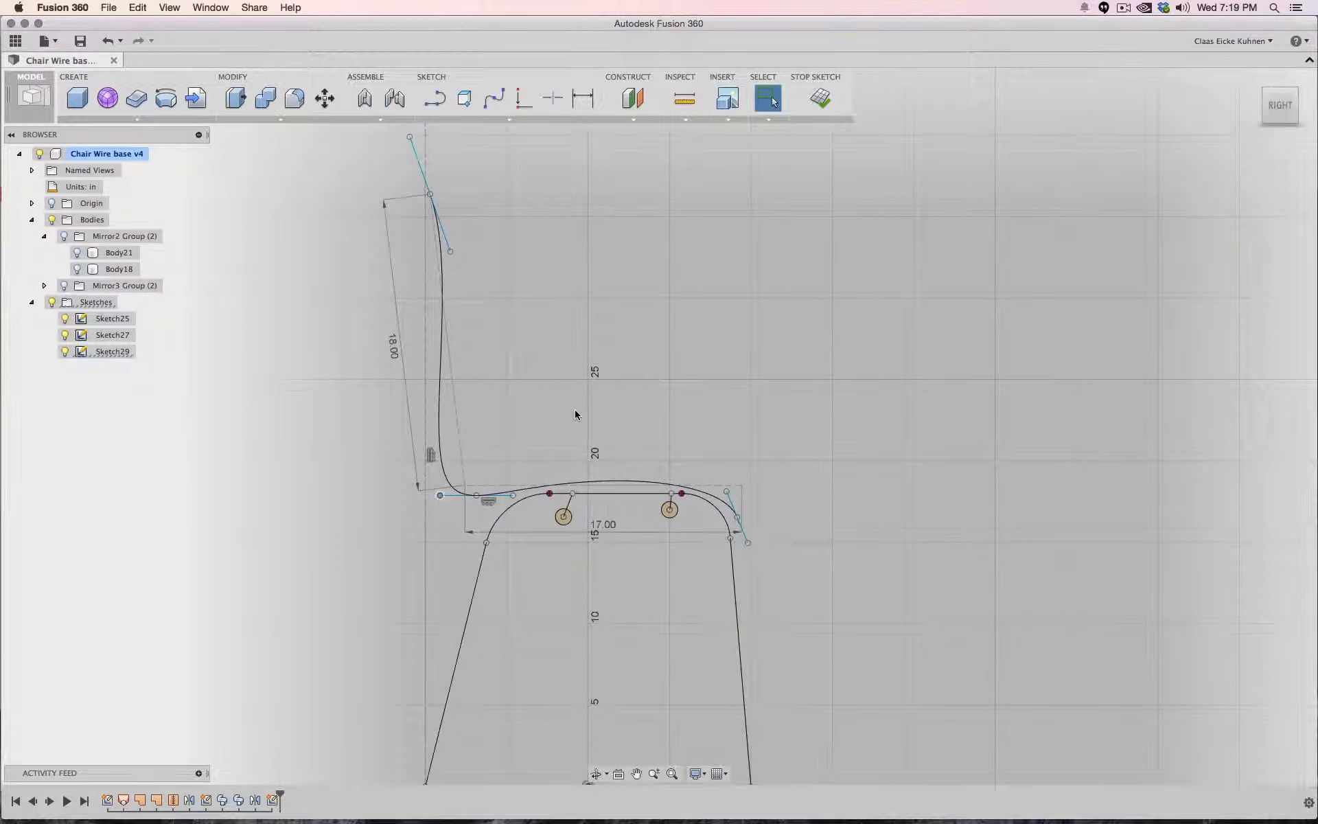
key(super+z)
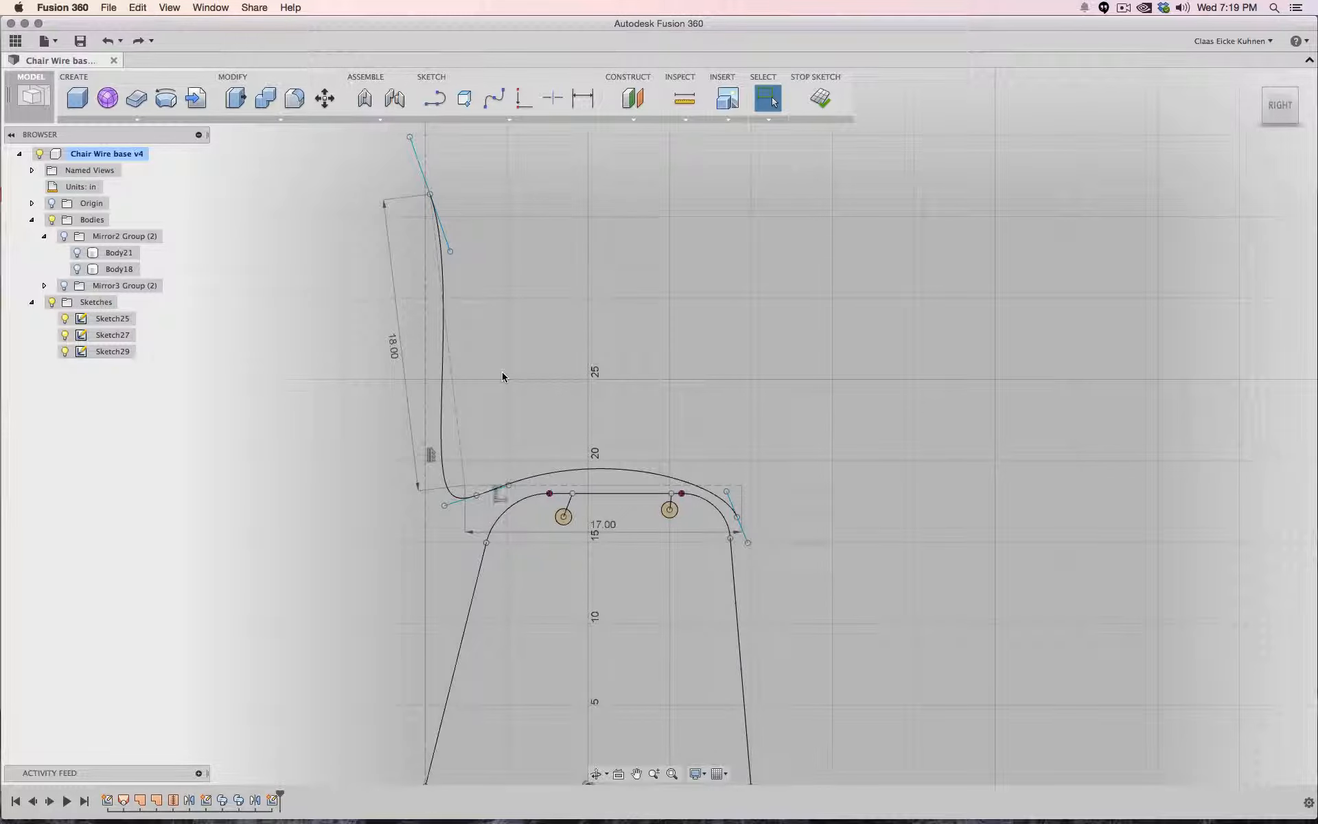
key(super+z)
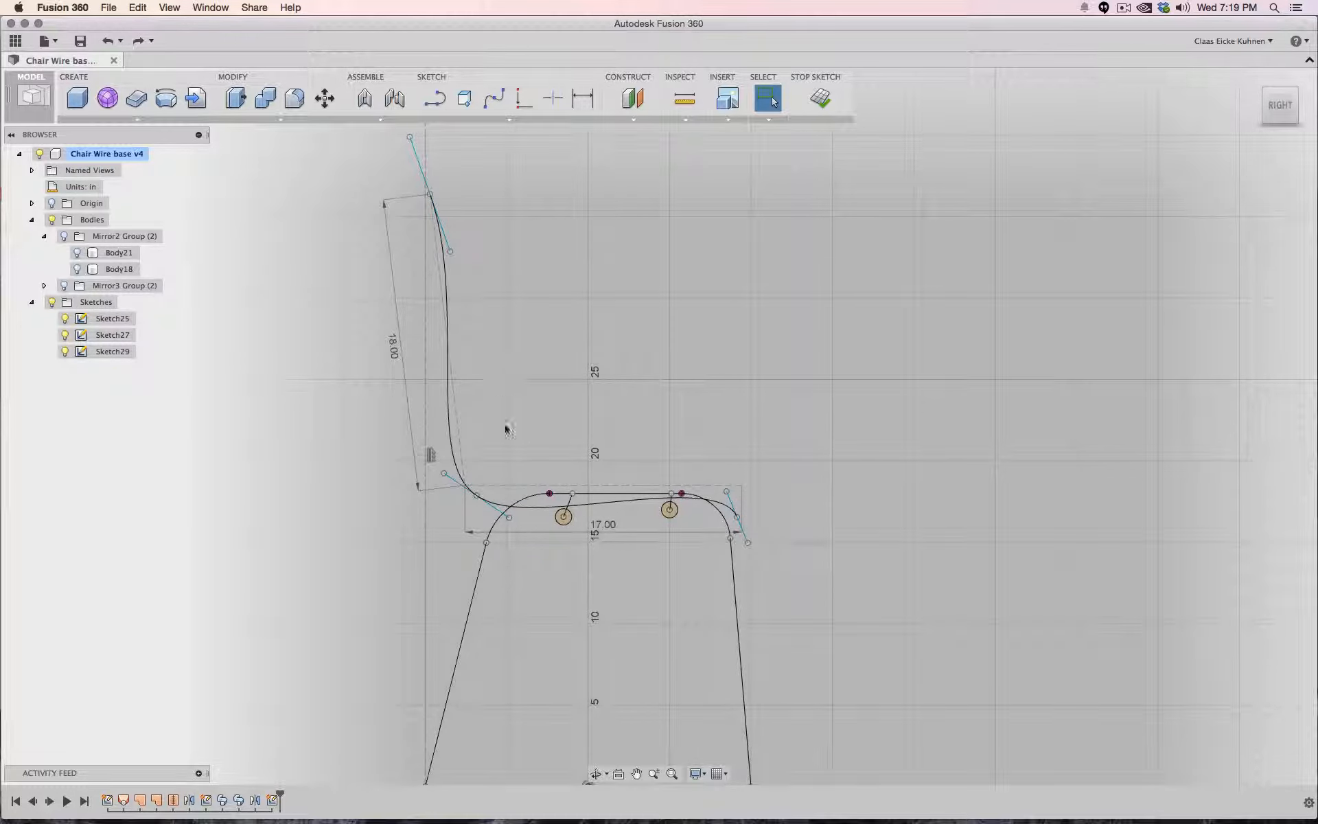
- Nudge the spline's fit point below the seat's rear corner and finish the sketch
scroll(496, 526, up, 3)
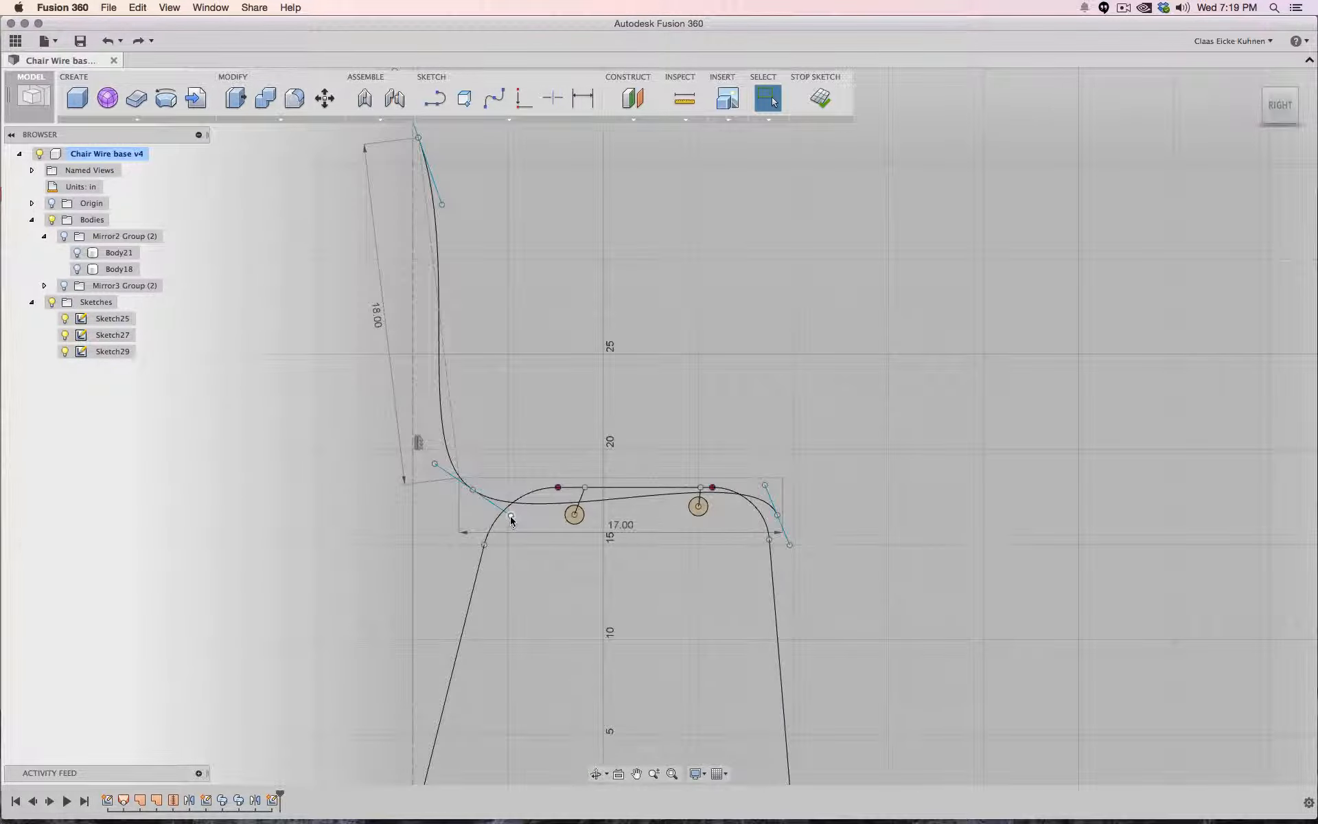
drag(510, 520, 499, 514)
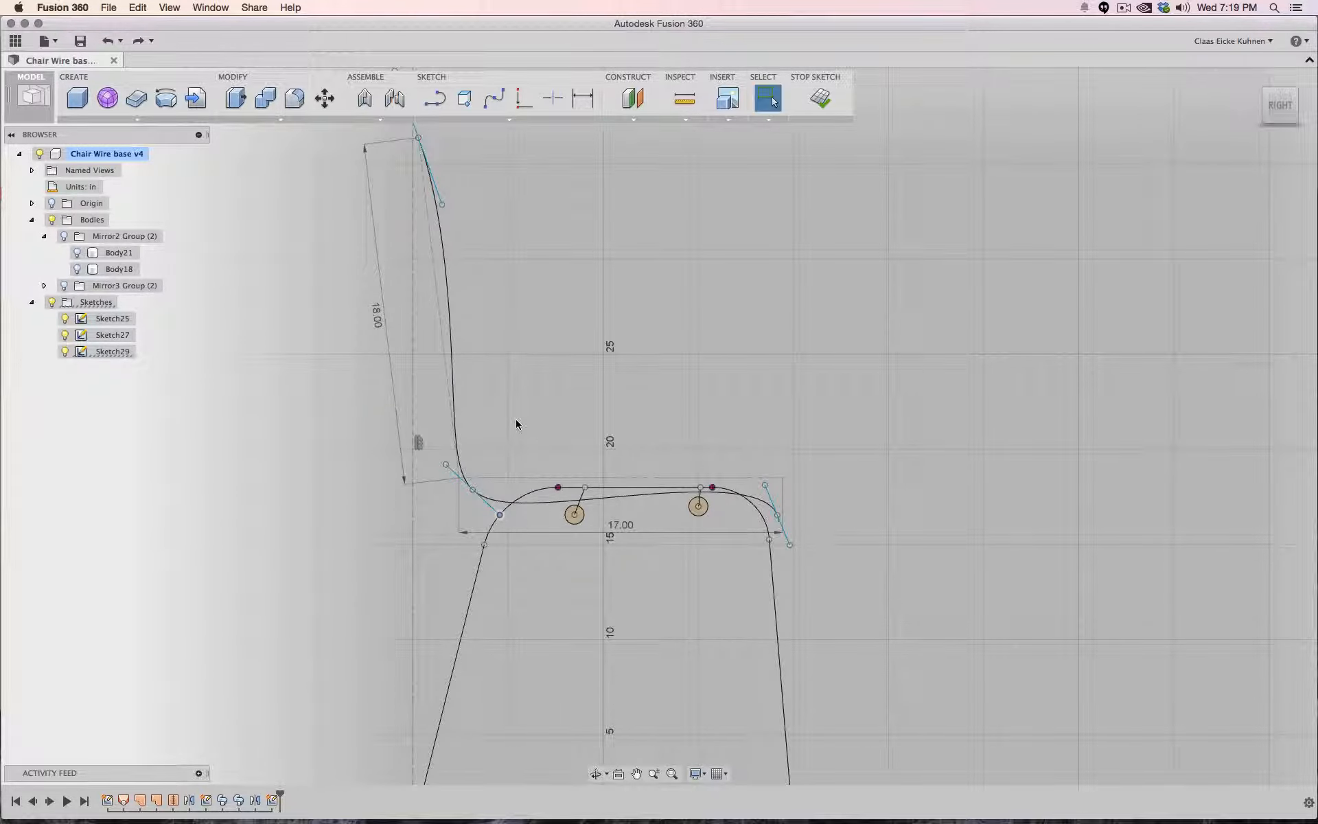
click(820, 99)
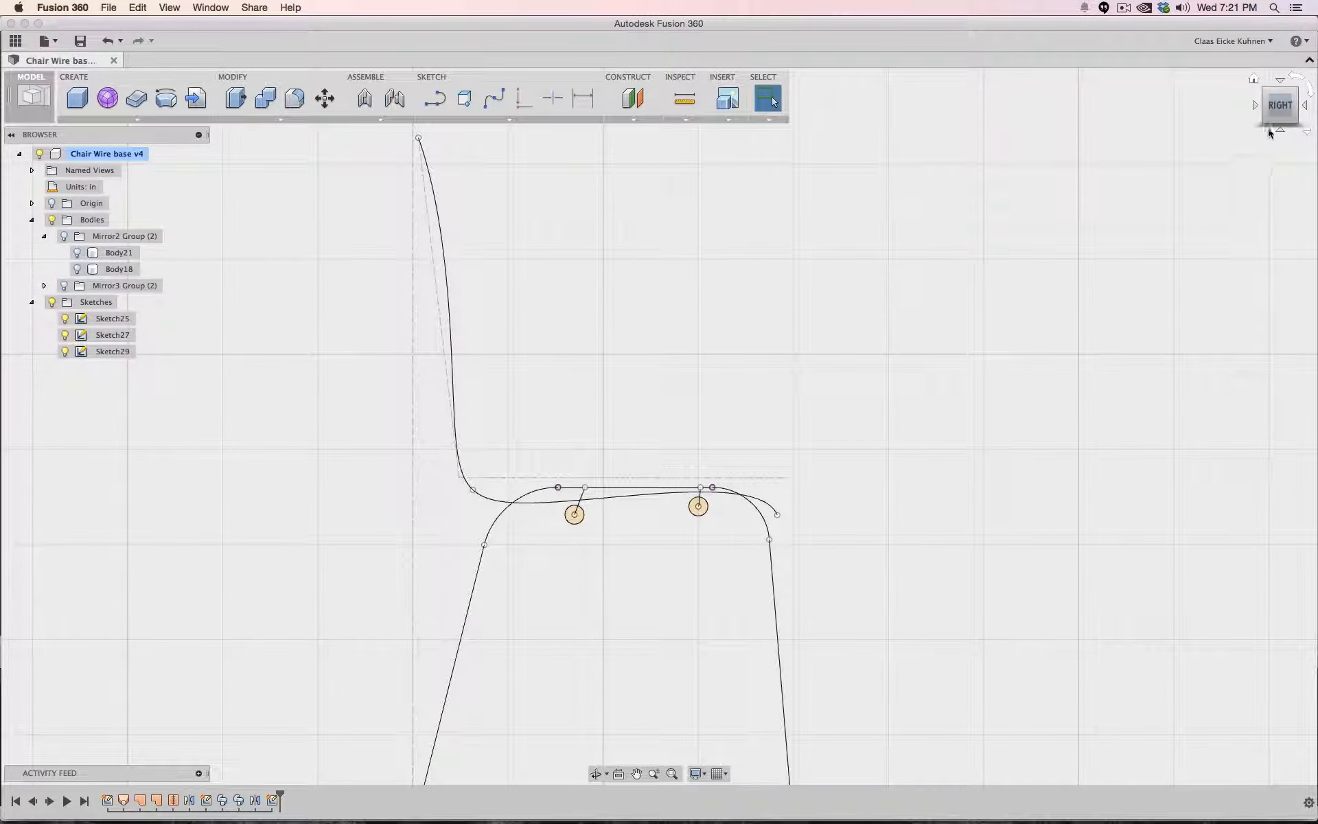
- Create a construction plane along the seat-shell spline, placed at the spline's front end at distance 0
drag(1279, 110, 1251, 116)
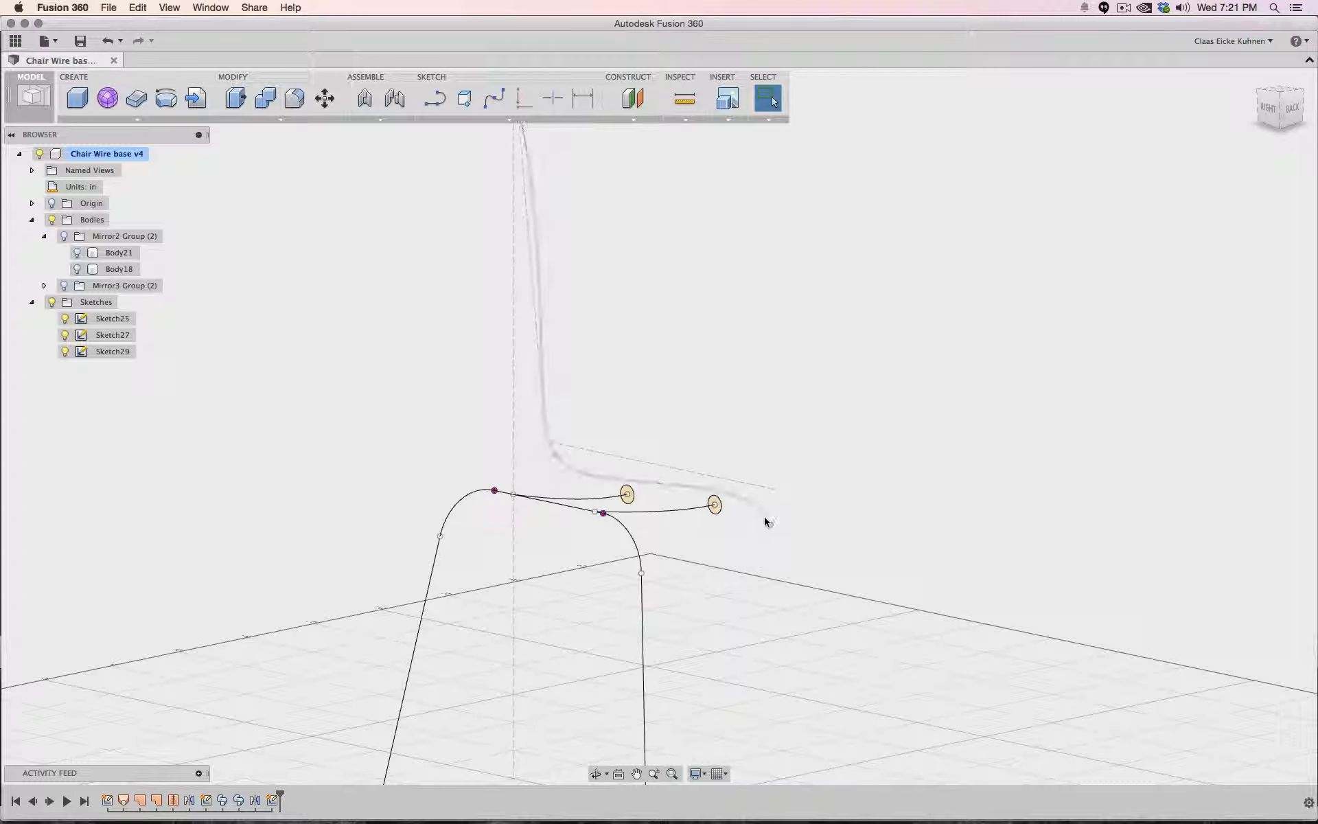
click(635, 121)
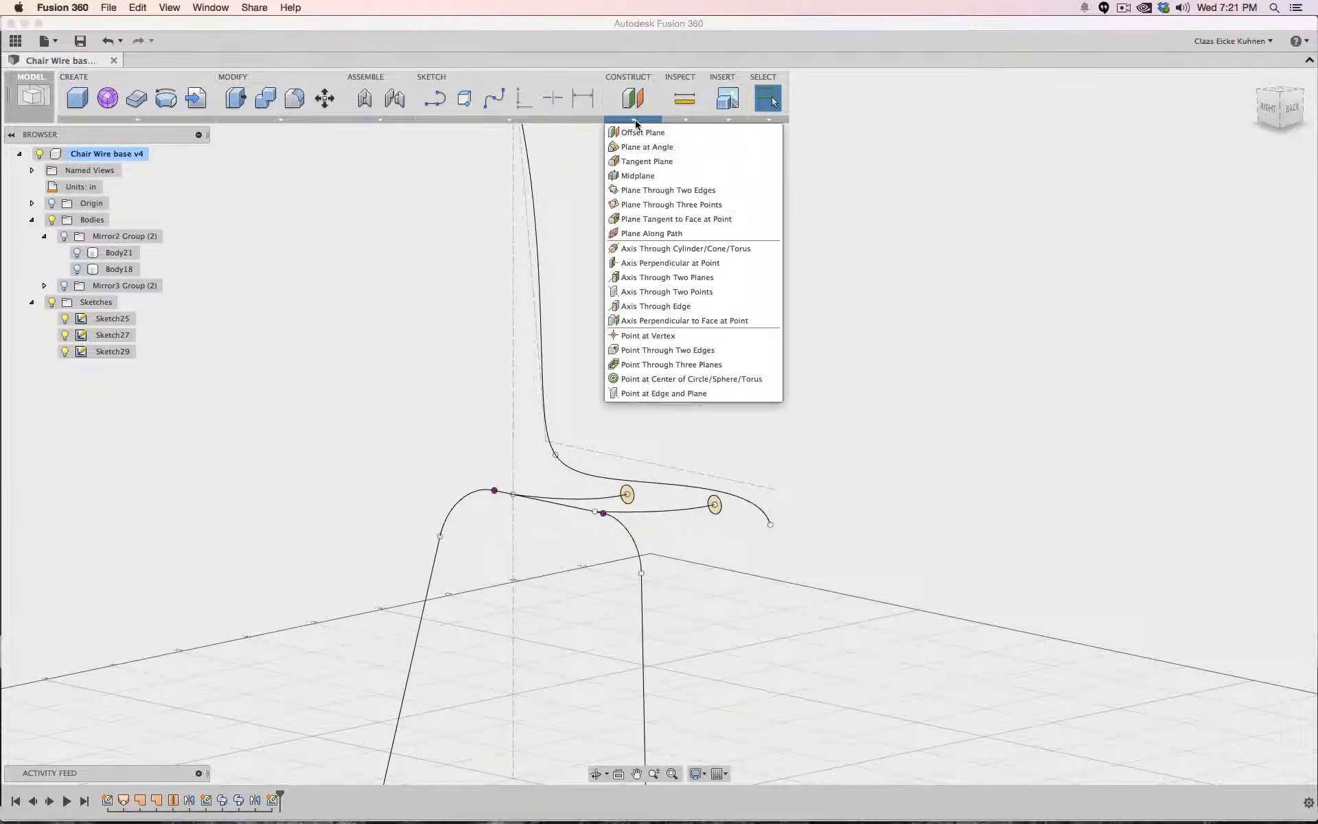
click(630, 233)
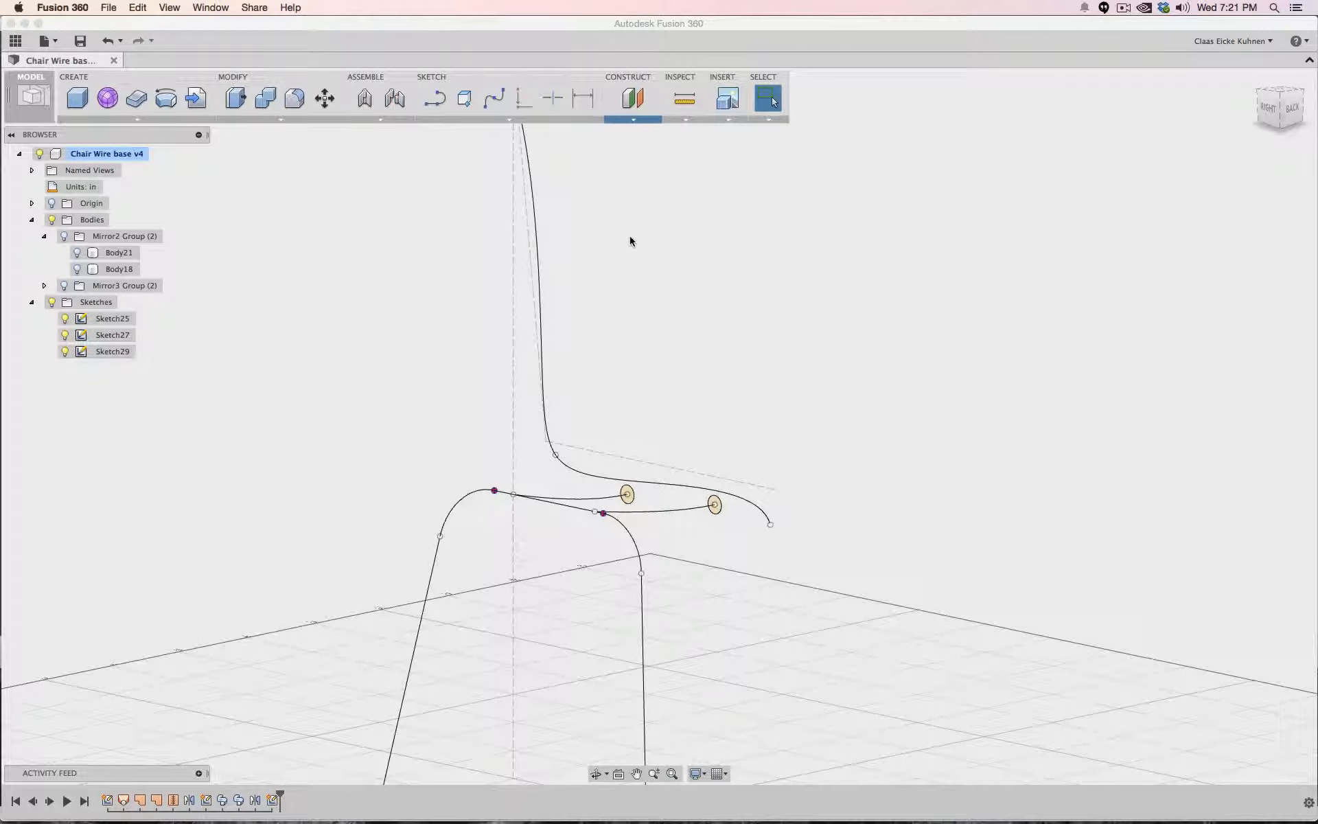
click(537, 251)
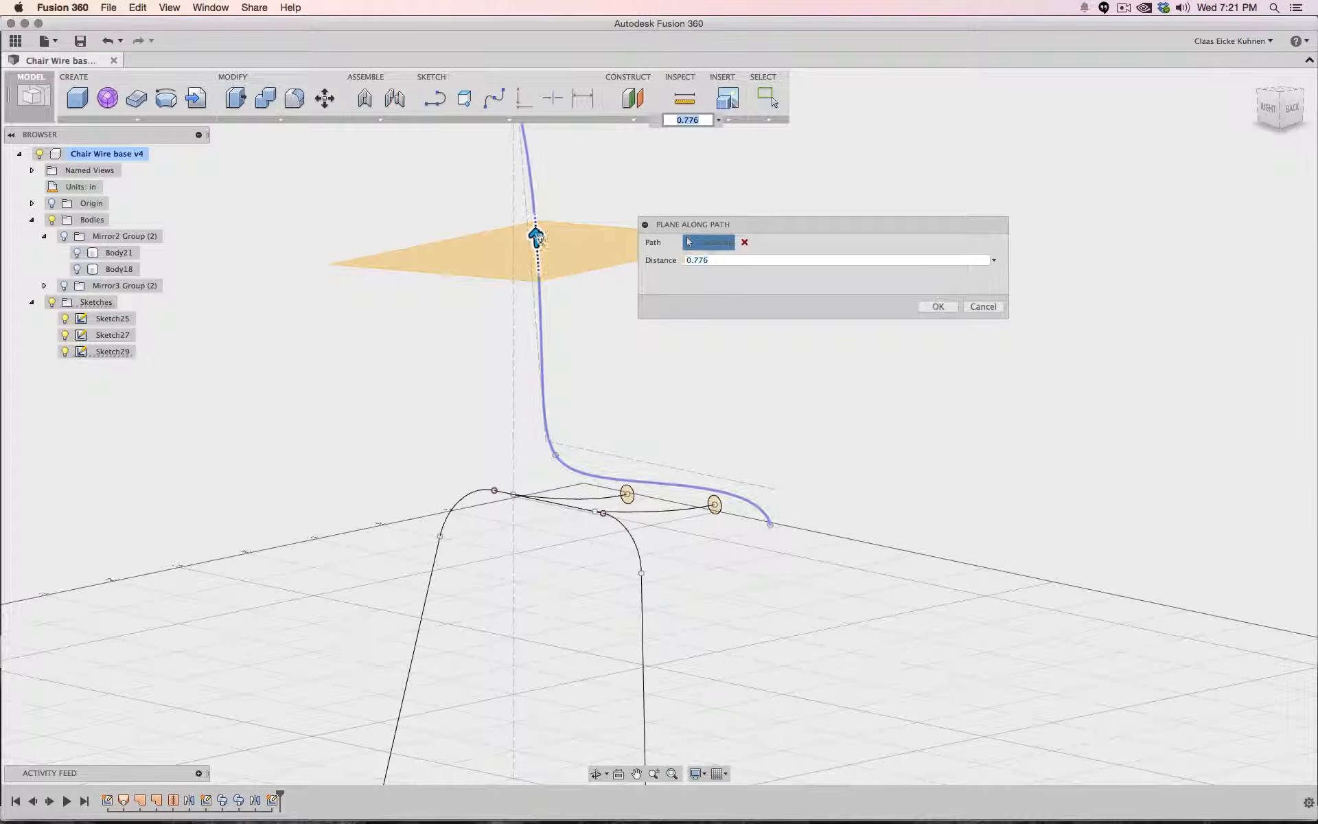
drag(539, 253, 785, 563)
click(938, 306)
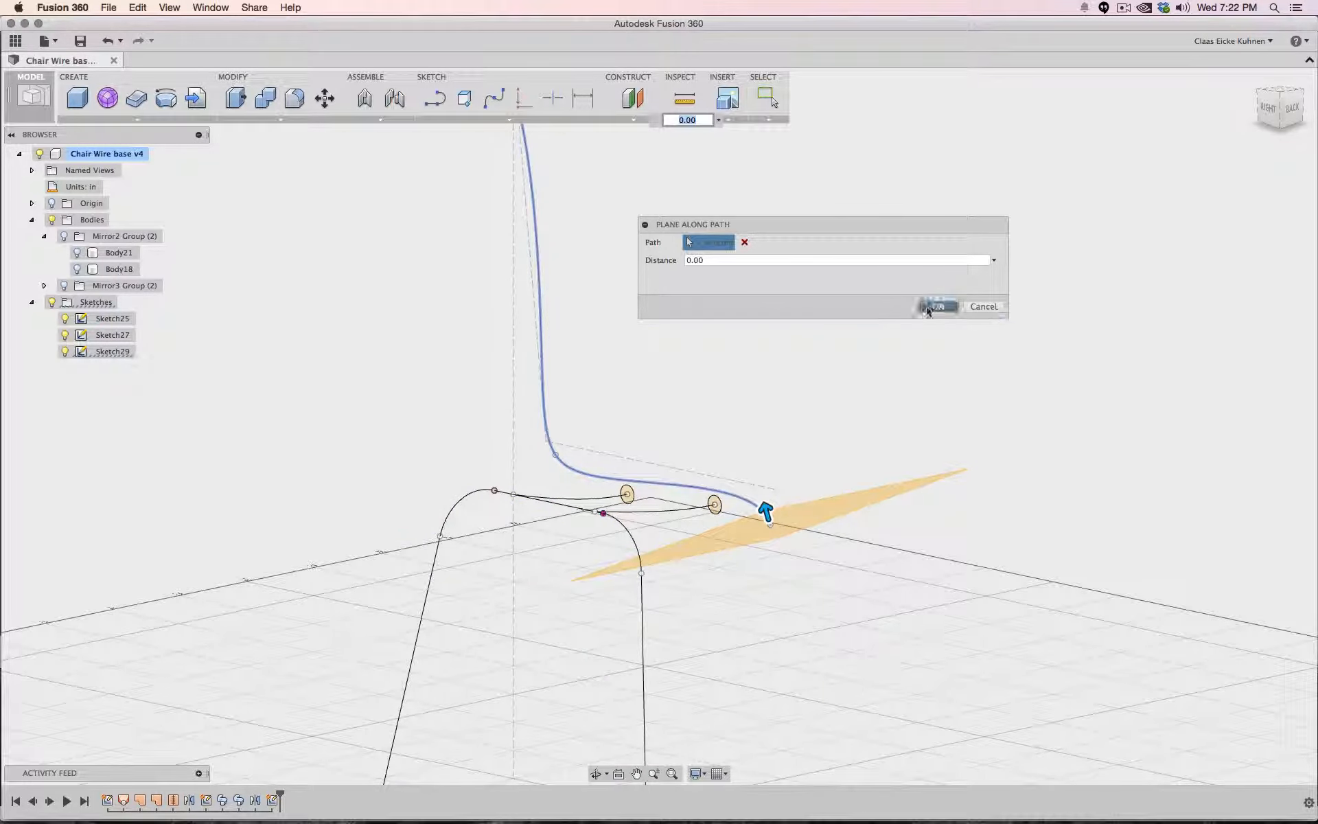
- Start a new sketch on the new construction plane
middle_drag(851, 266, 853, 353)
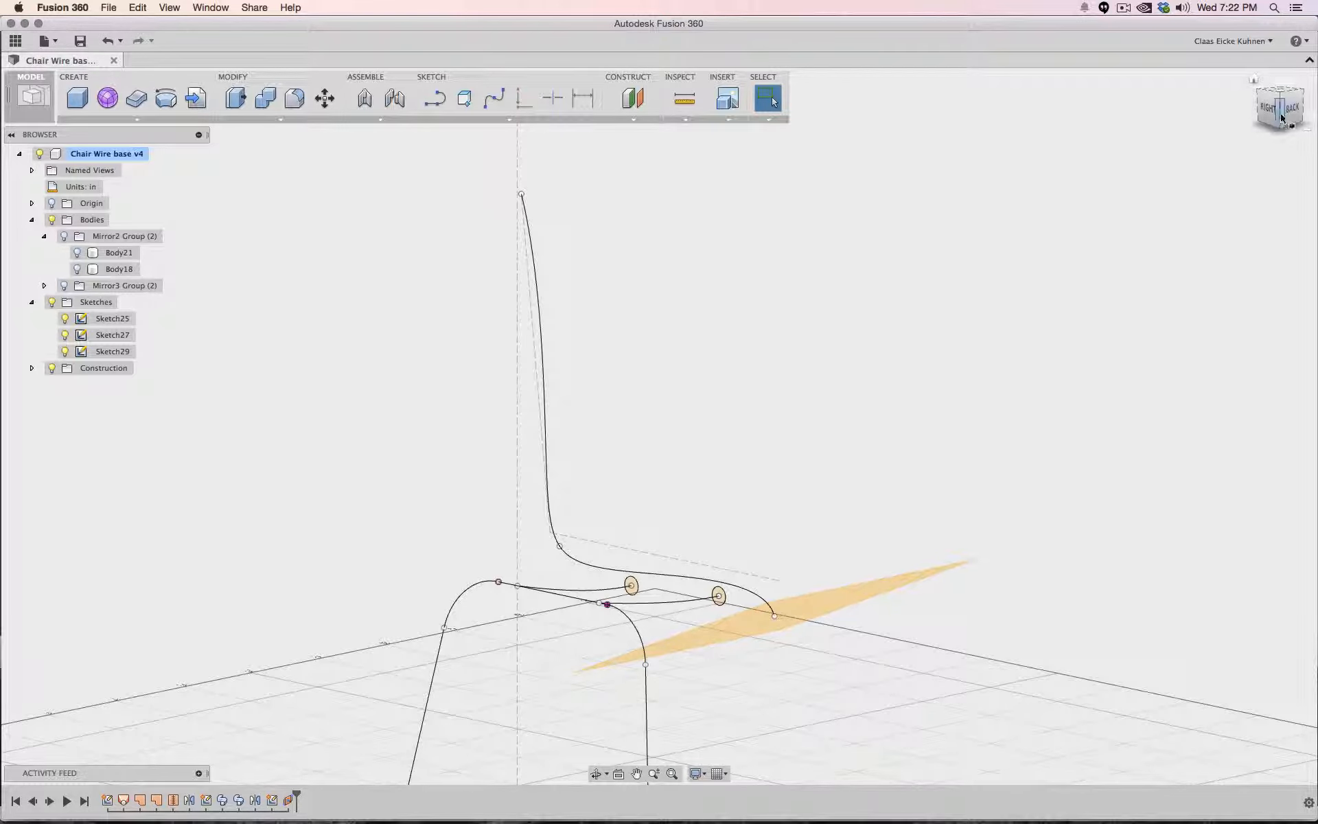
click(431, 103)
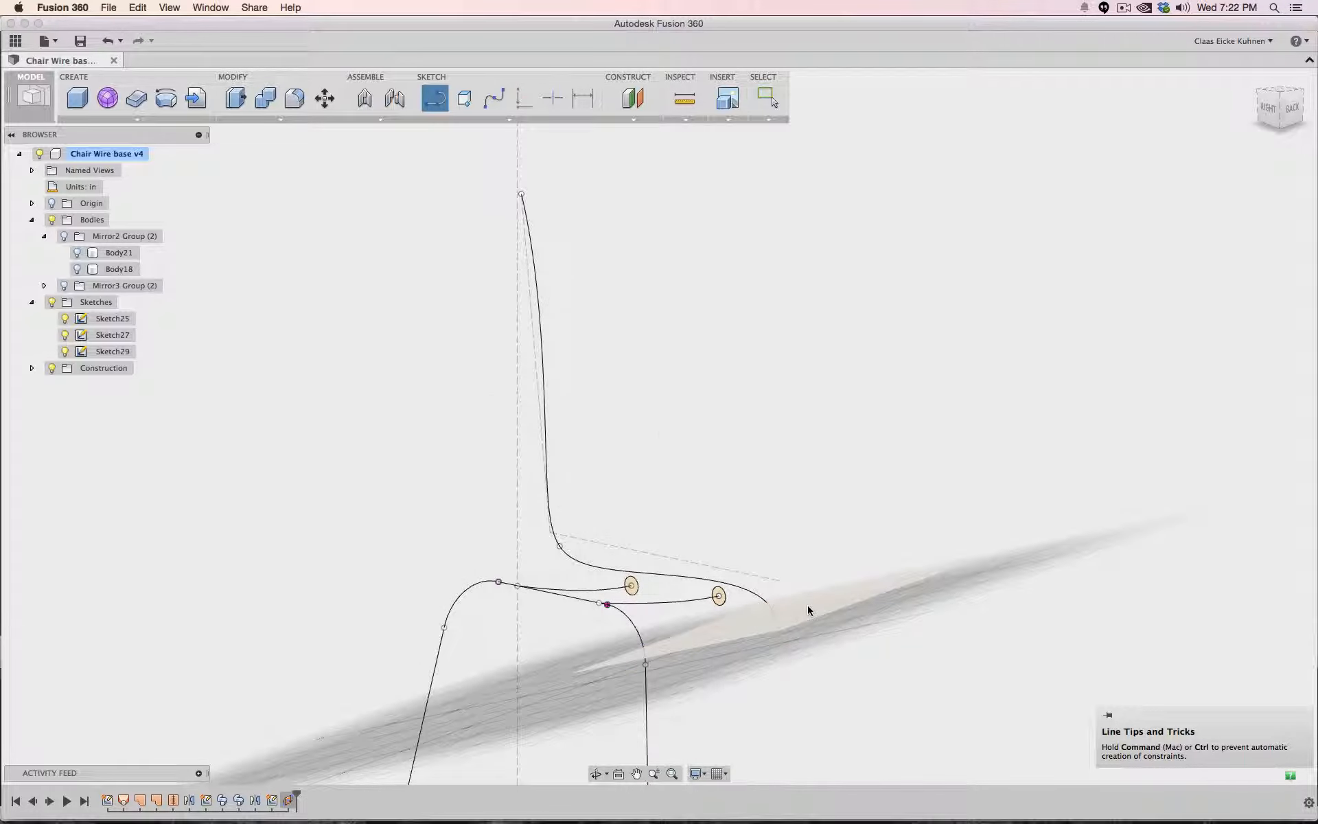
click(807, 607)
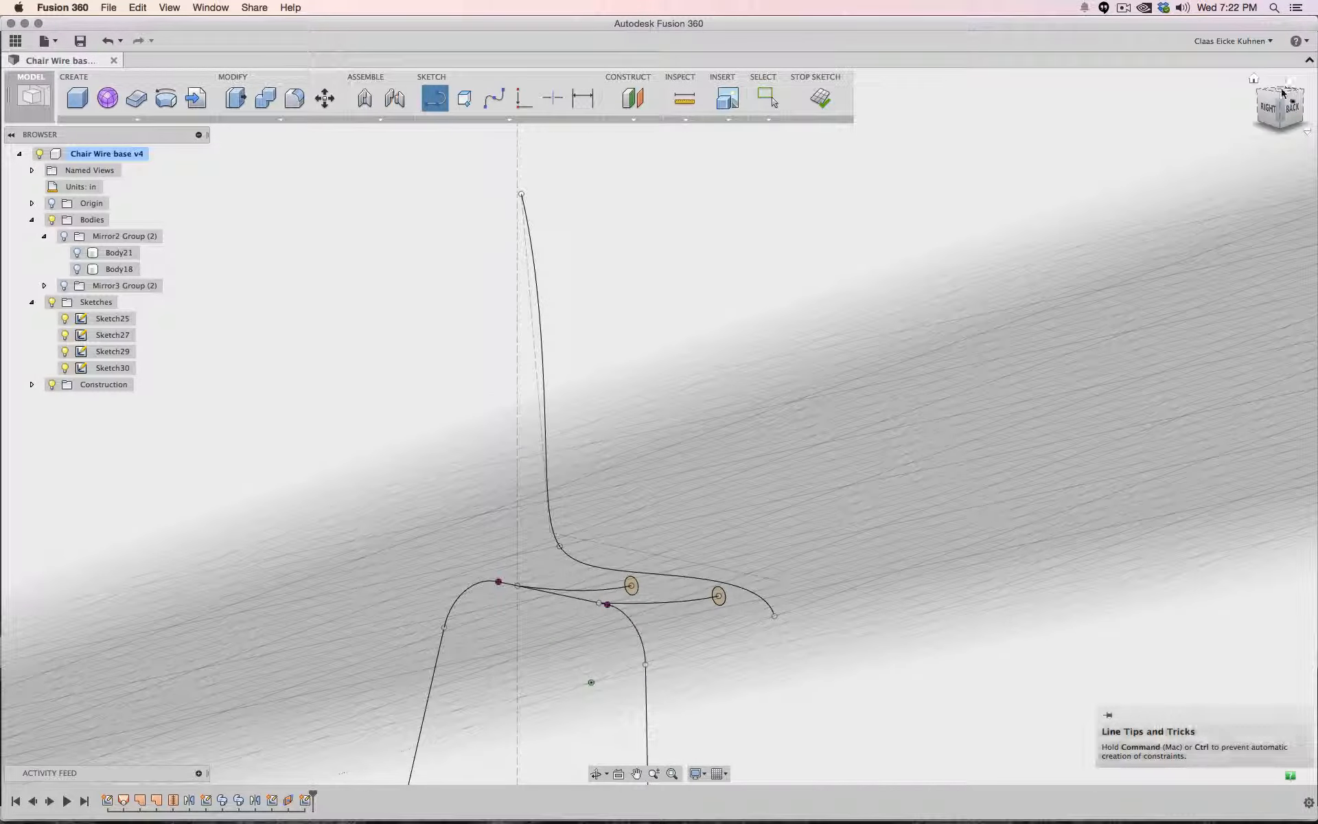
- Include the spline's front end point in the sketch as 3D geometry
click(1281, 93)
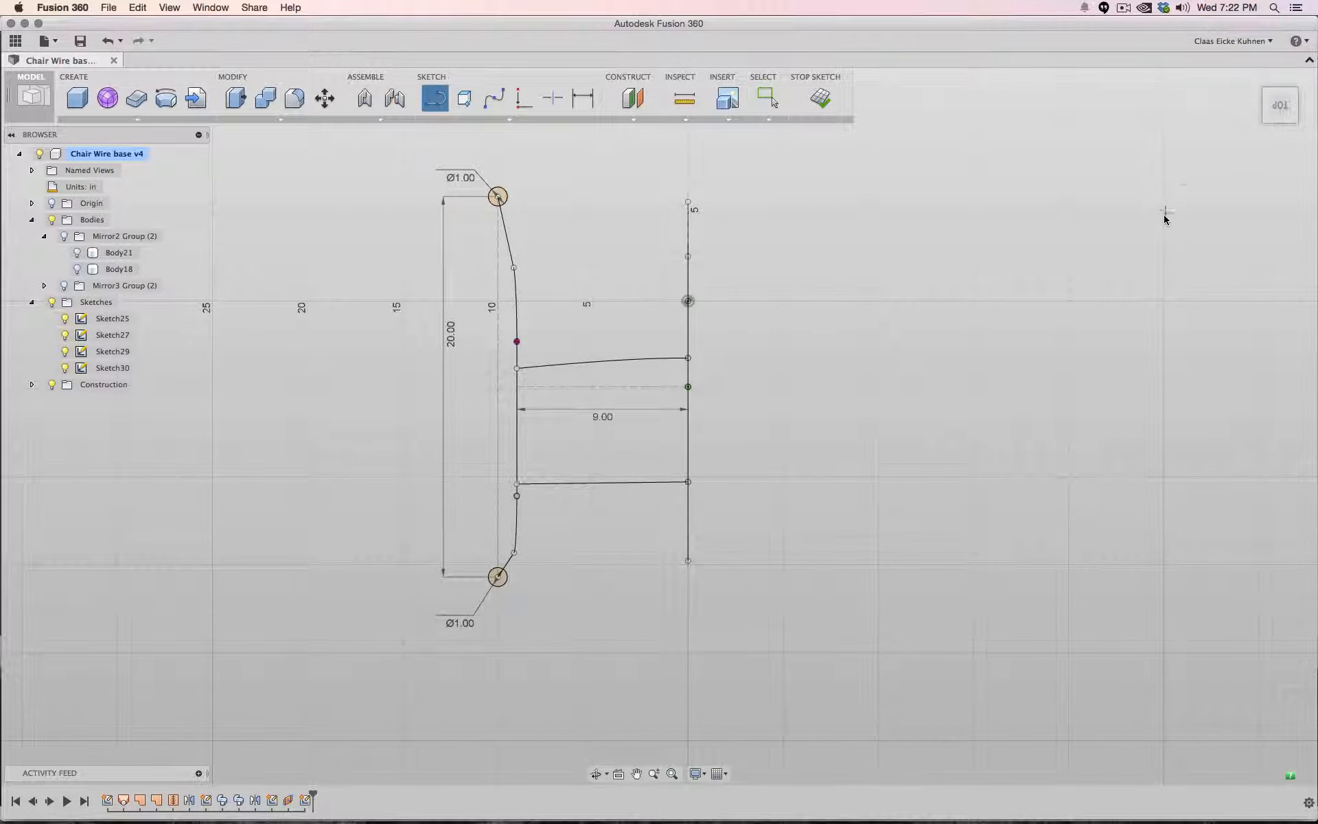
mouse_move(1251, 136)
drag(1271, 124, 1298, 85)
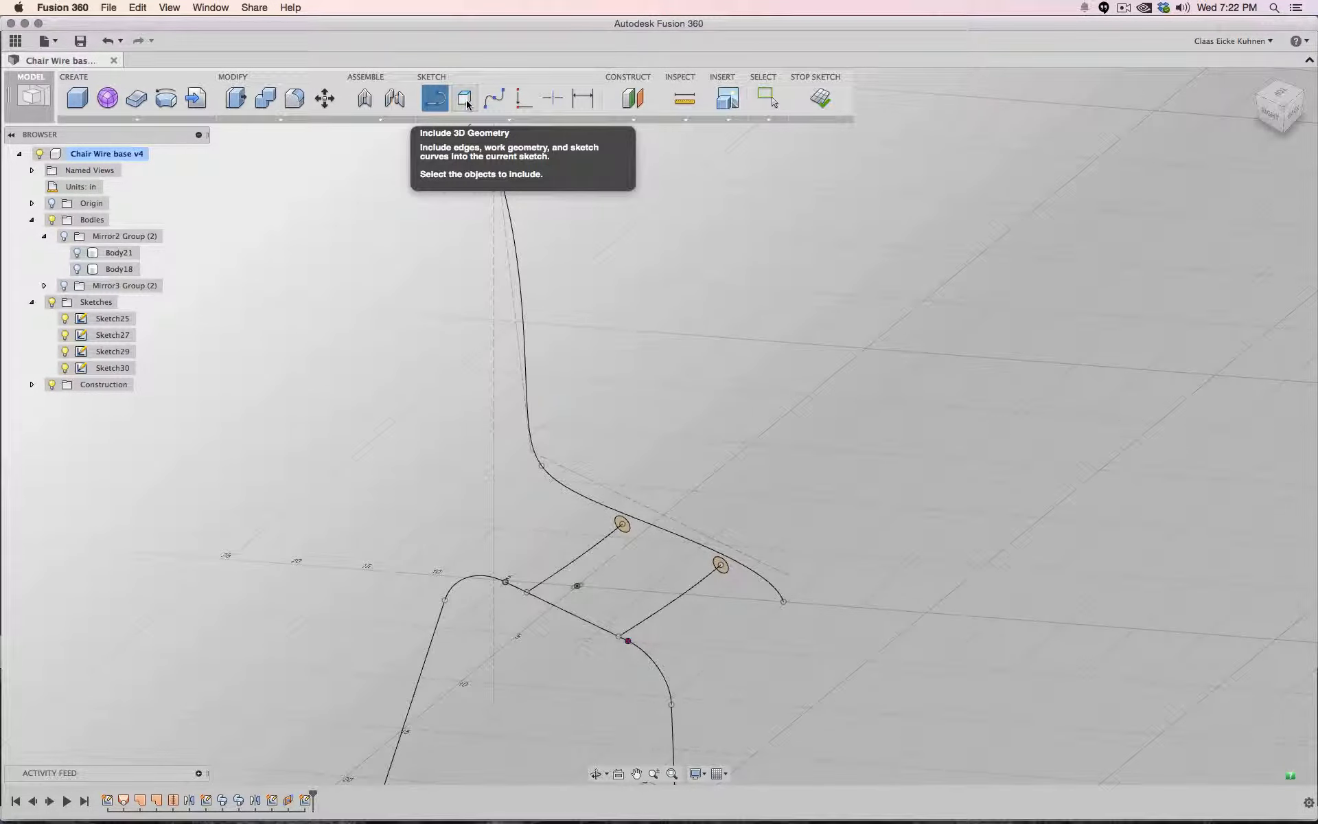
click(465, 99)
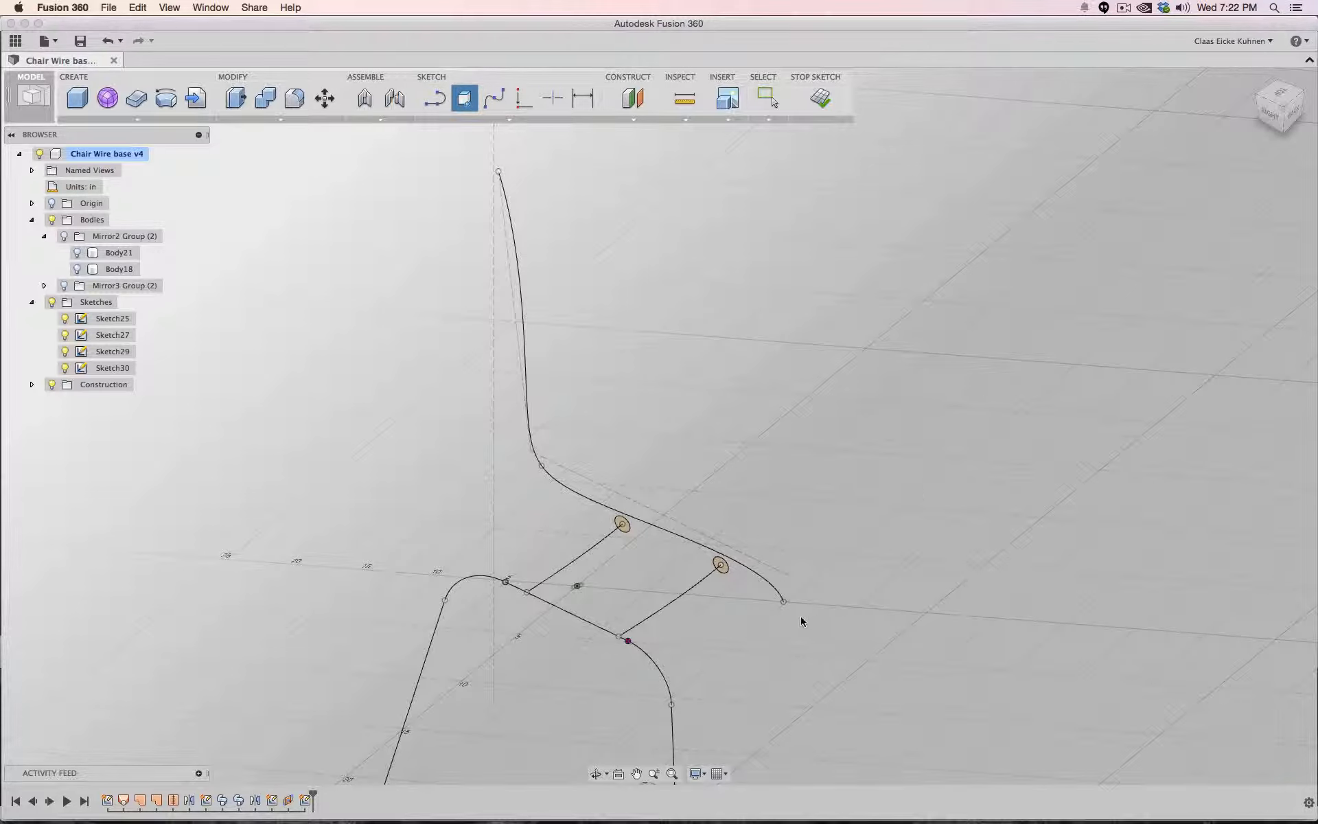
click(783, 602)
- Draw an 8 in line at 180 degrees from the included spline end point
click(435, 99)
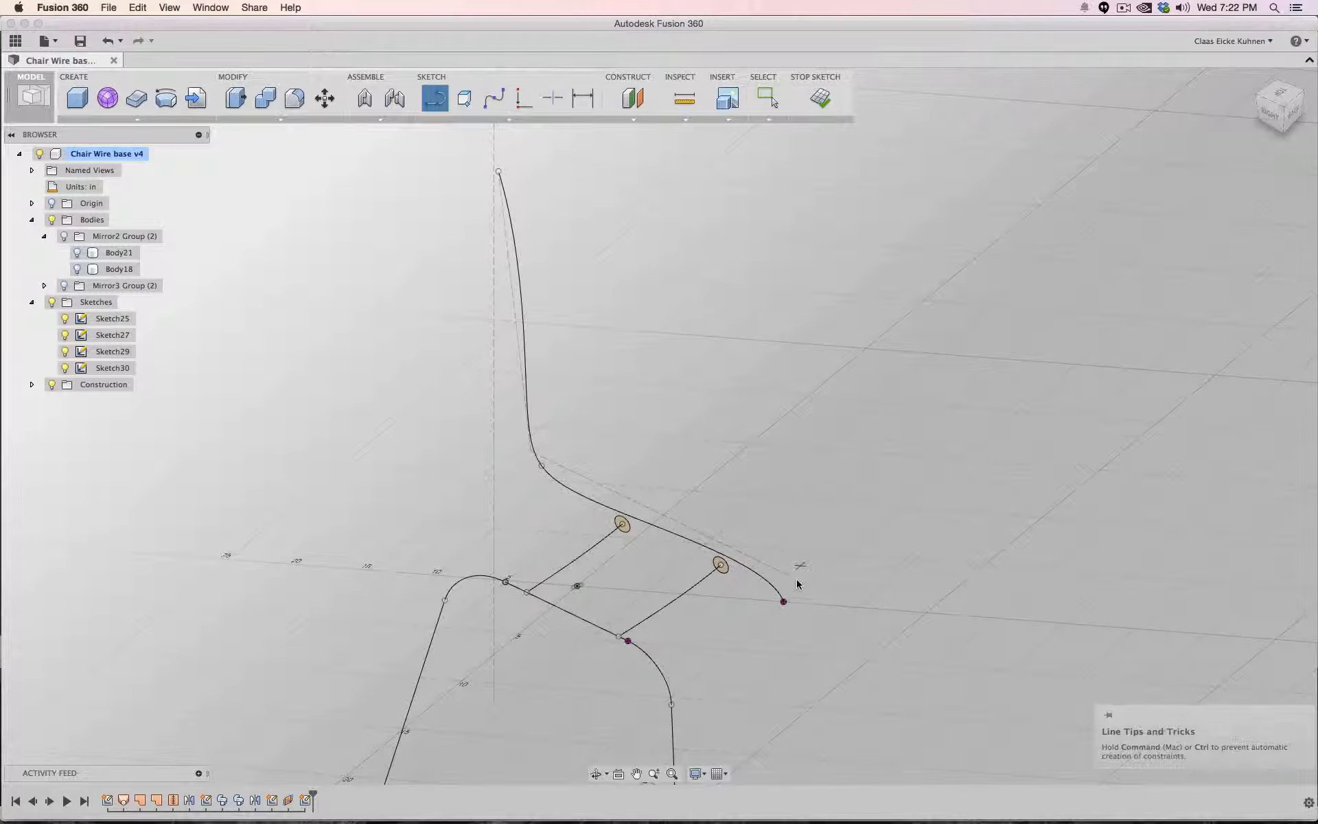
click(783, 602)
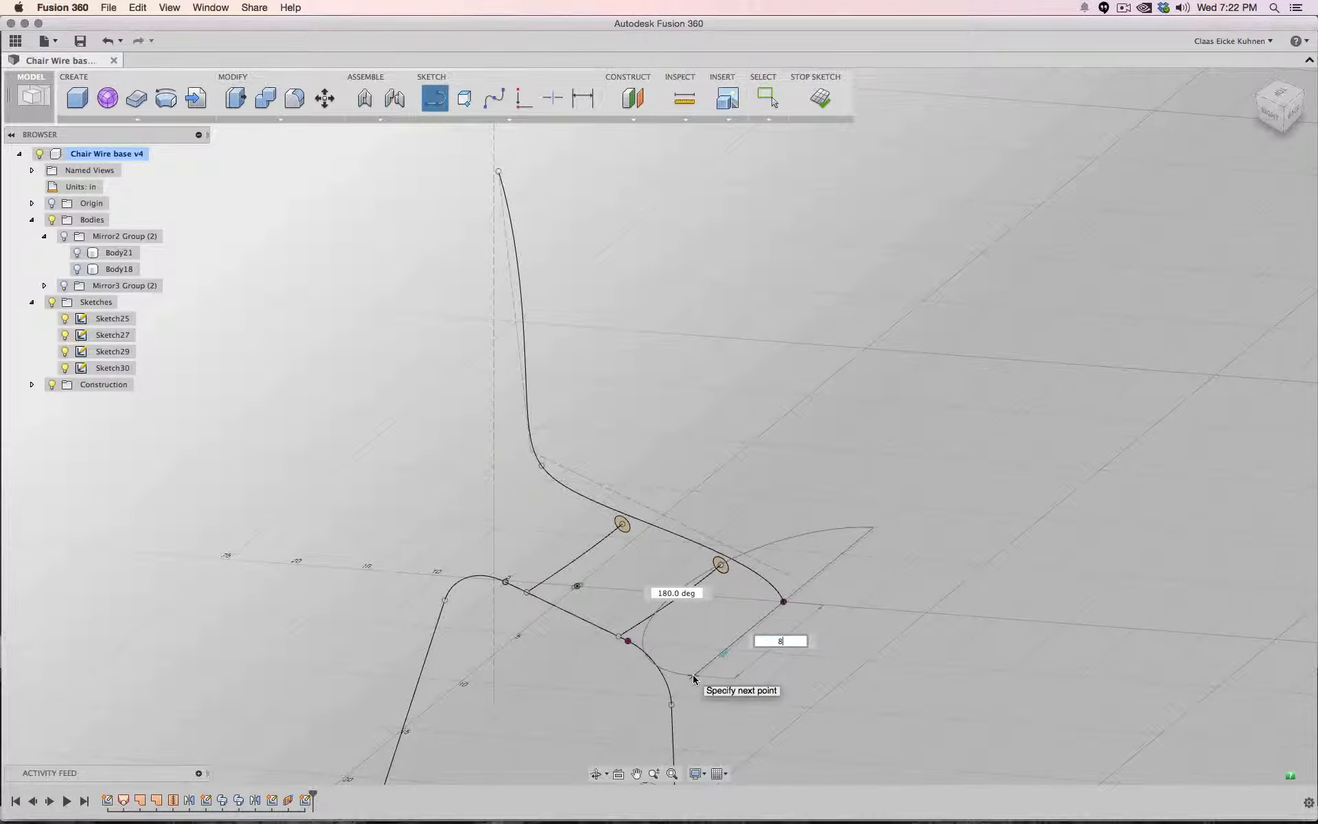
key(Tab)
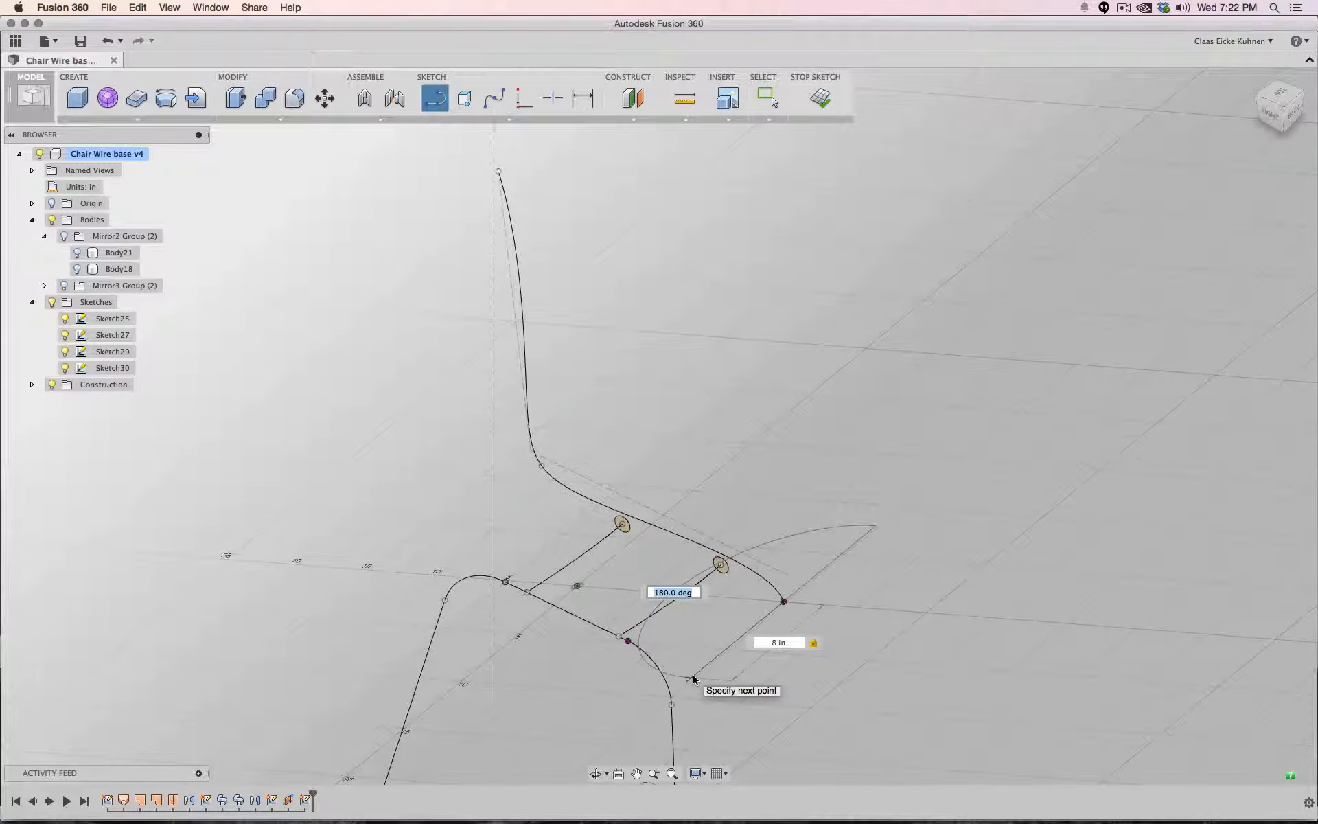
key(Return)
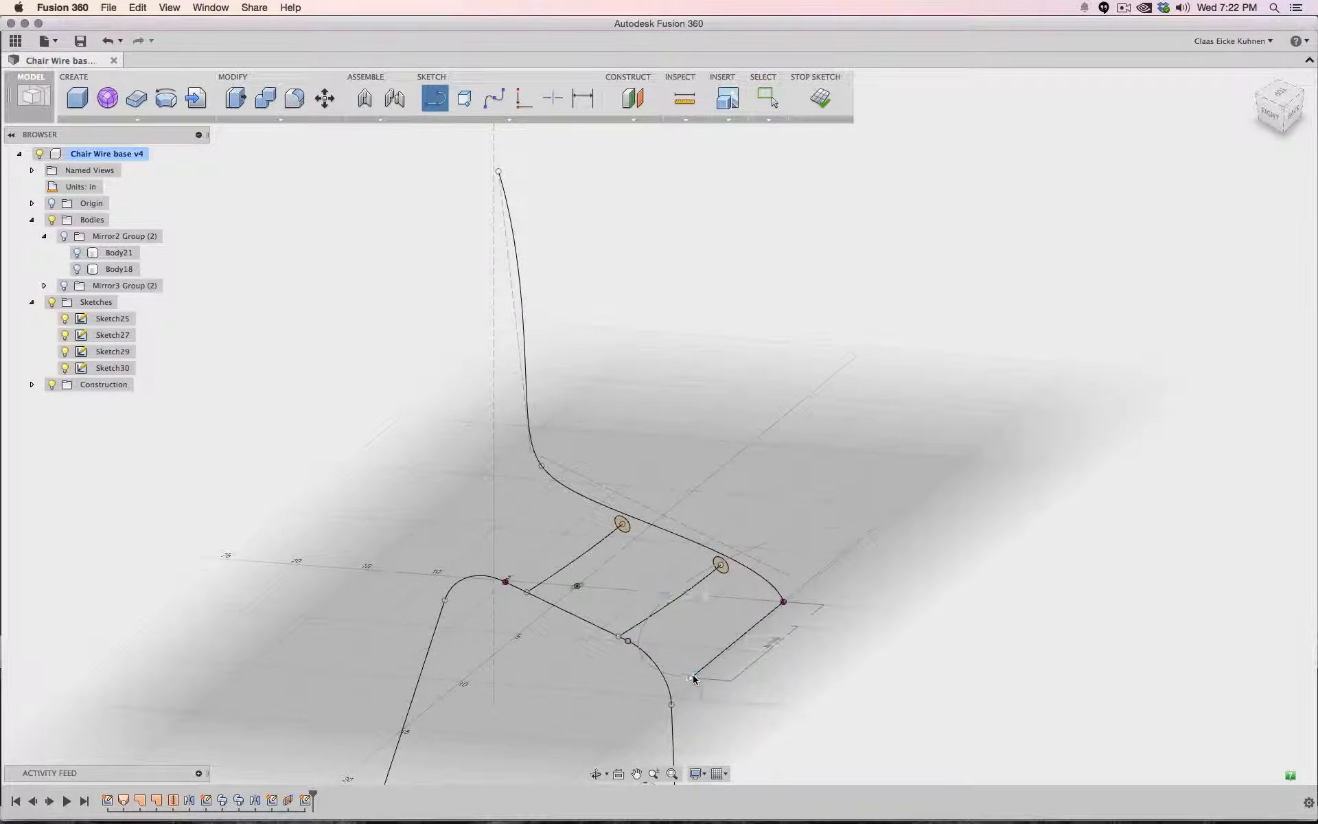
key(Escape)
- Try to set the new line's length dimension to 9 in
click(1282, 92)
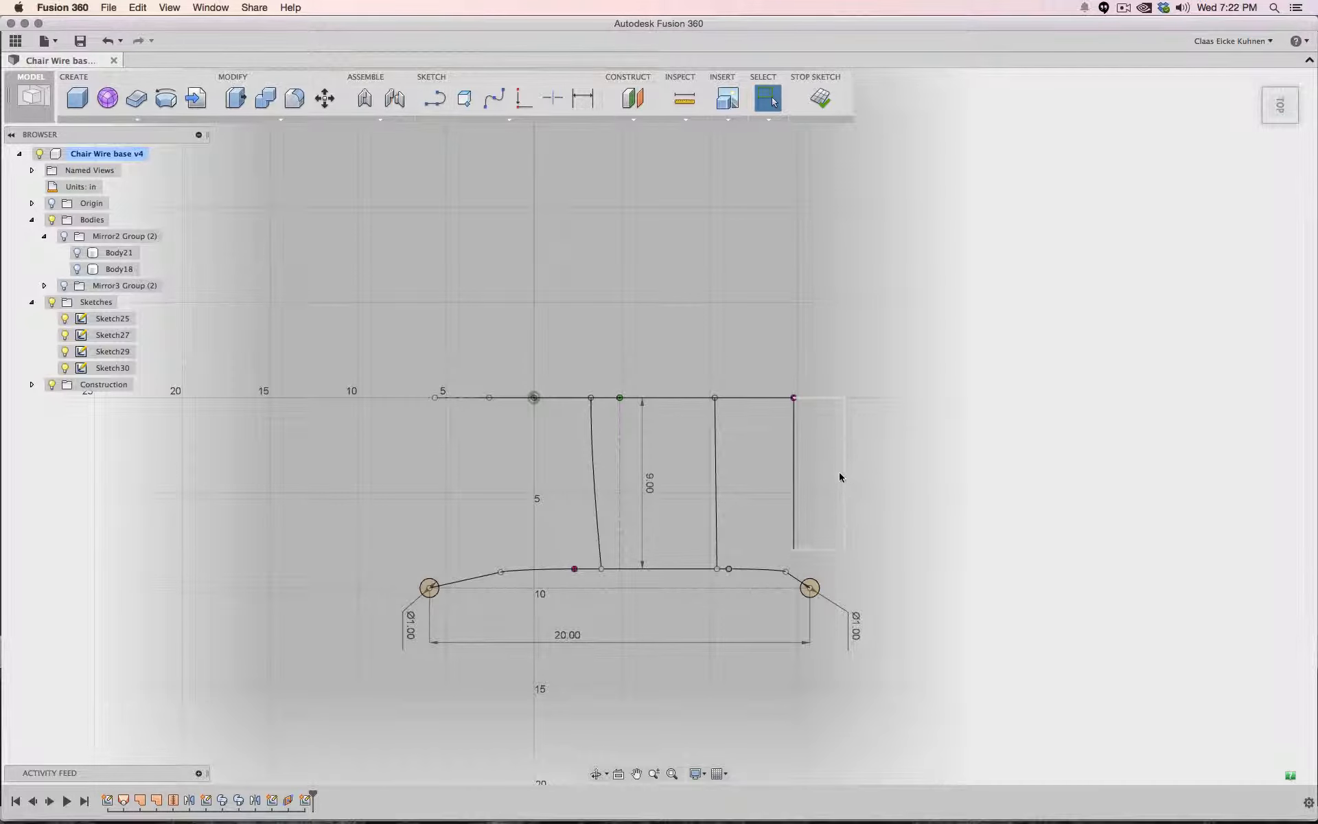
click(840, 475)
text(9)
key(Return)
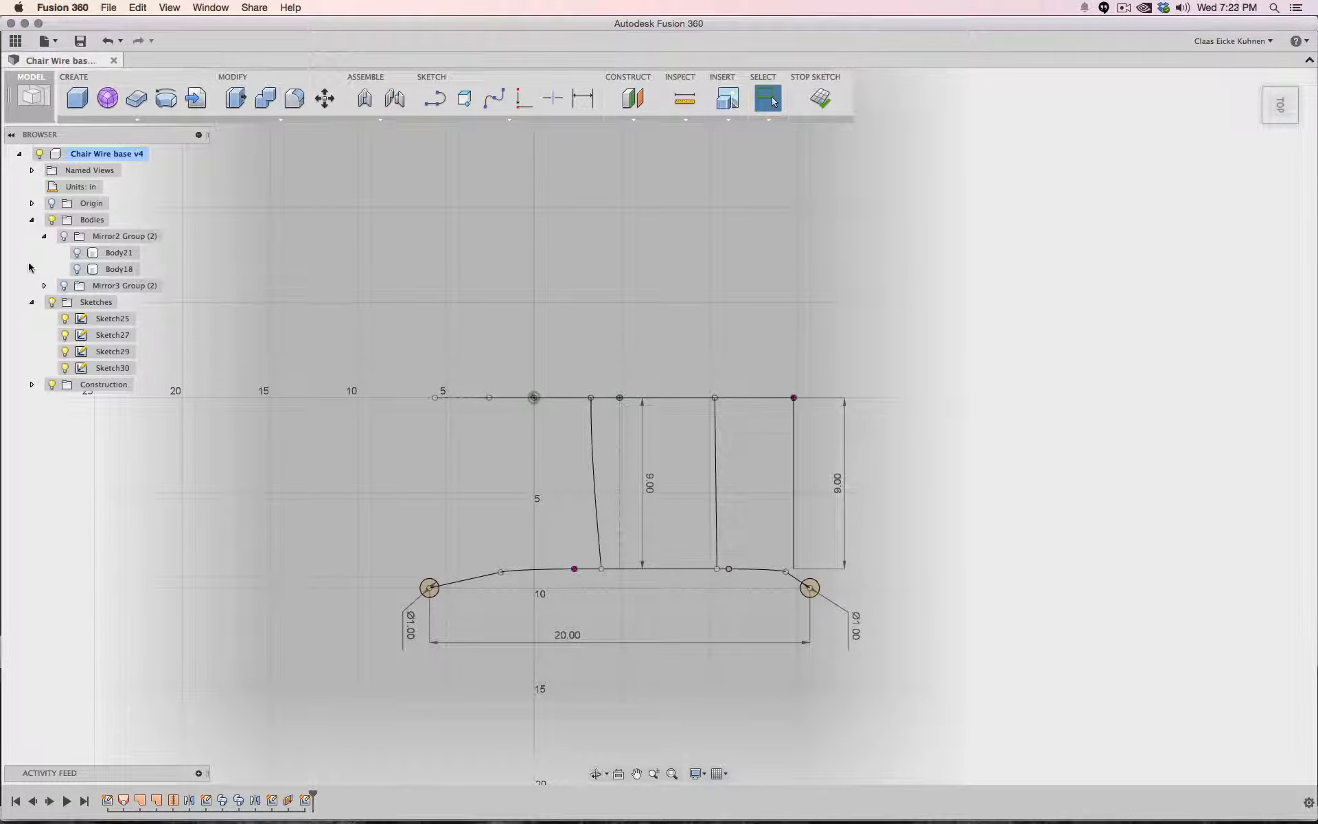
- Show the Mirror3 Group, Mirror2 Group and Body18 bodies
click(66, 285)
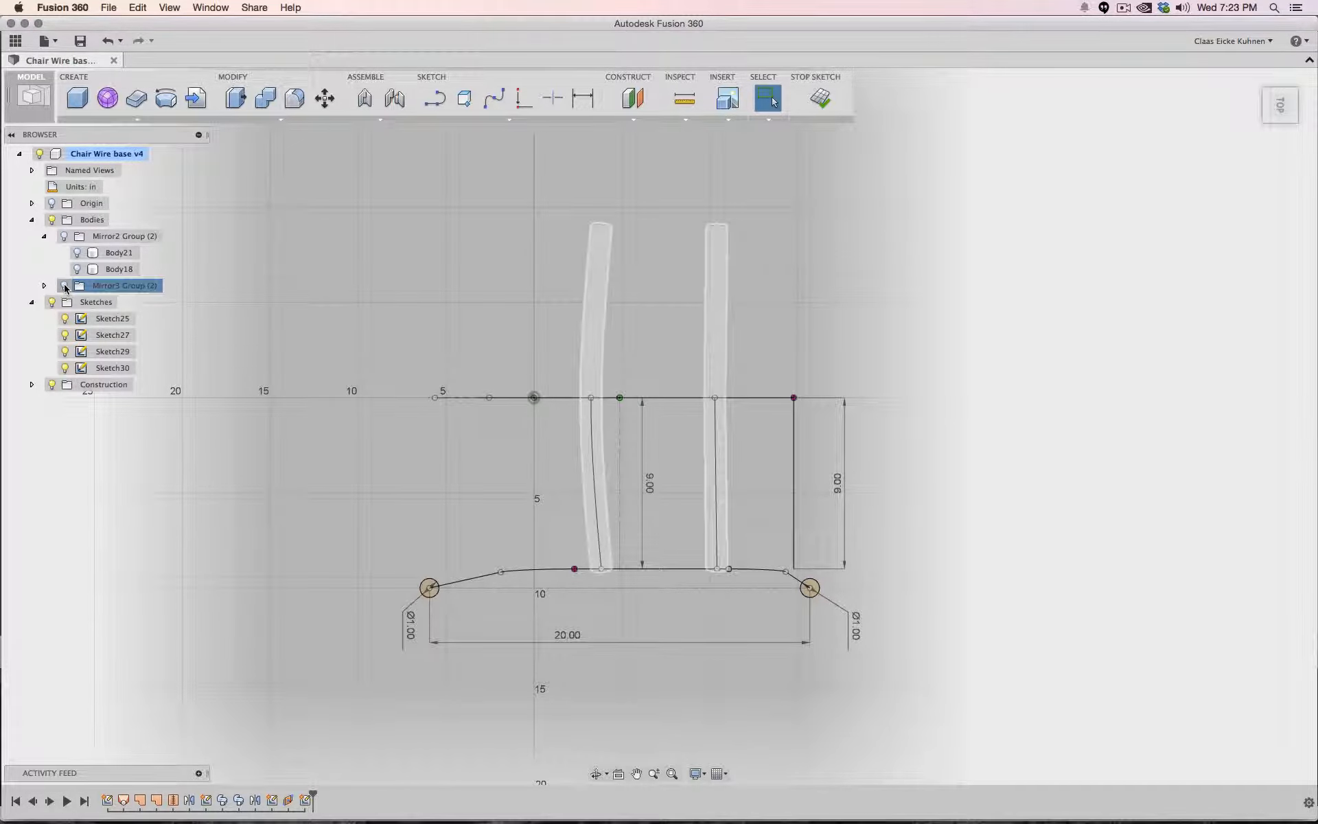
click(64, 235)
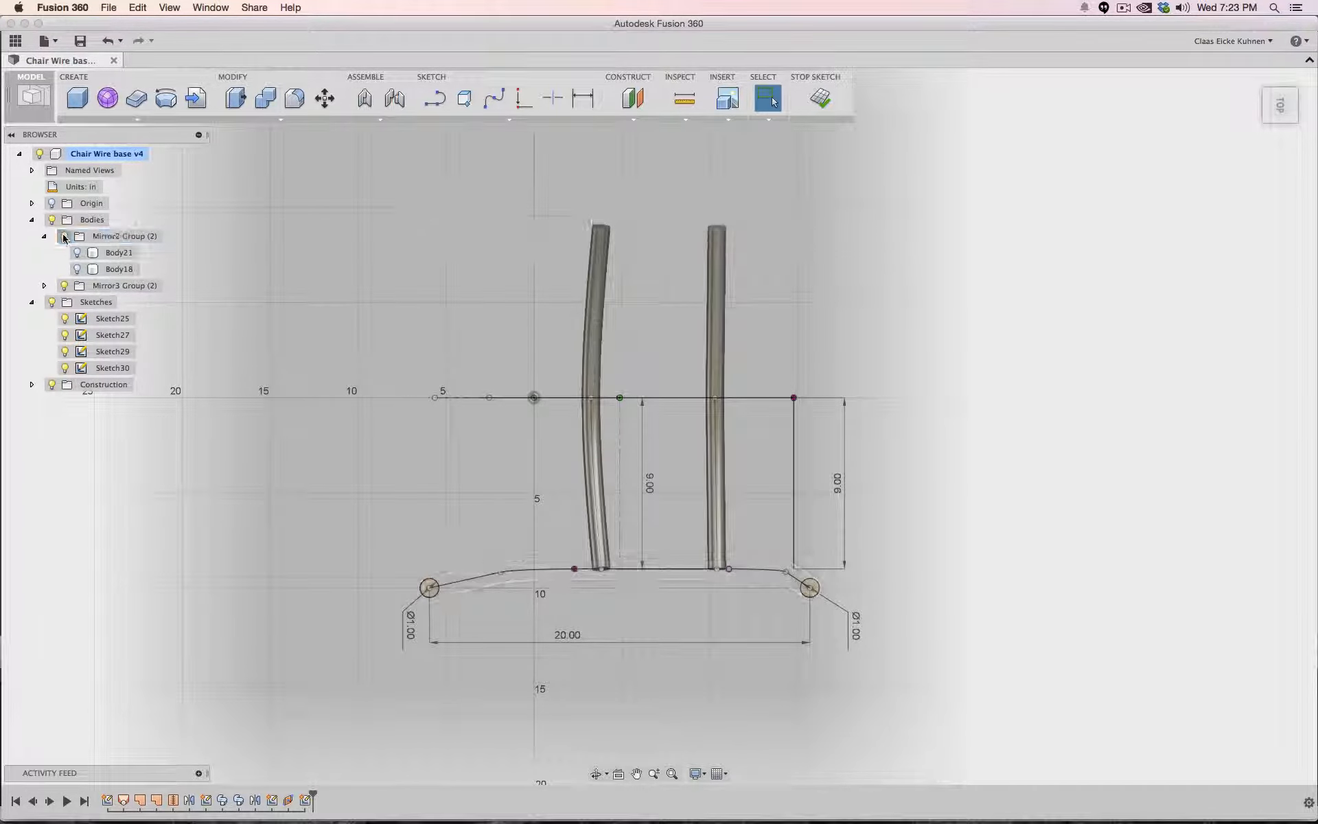
click(78, 269)
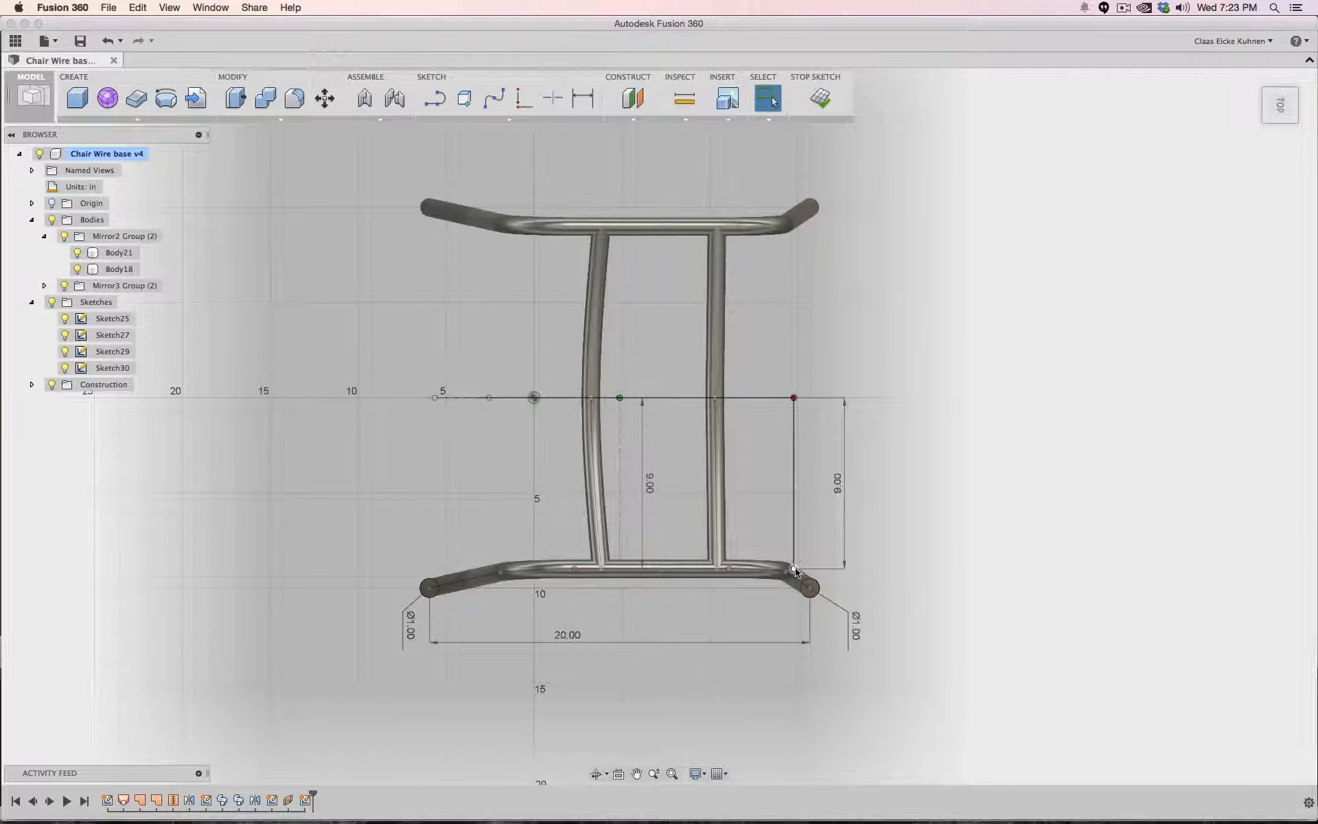
- Set the line's length dimension to 8.5 in
click(843, 484)
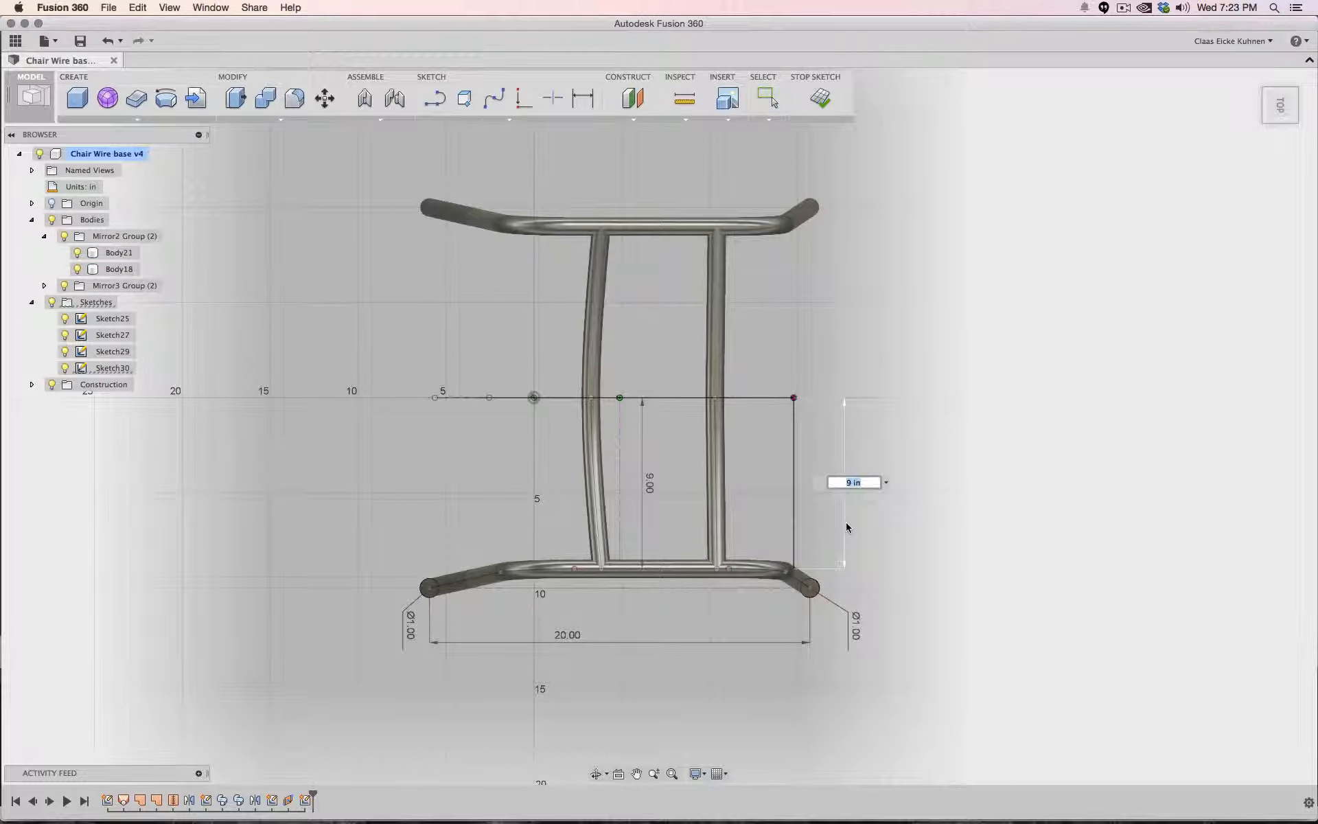
key(Escape)
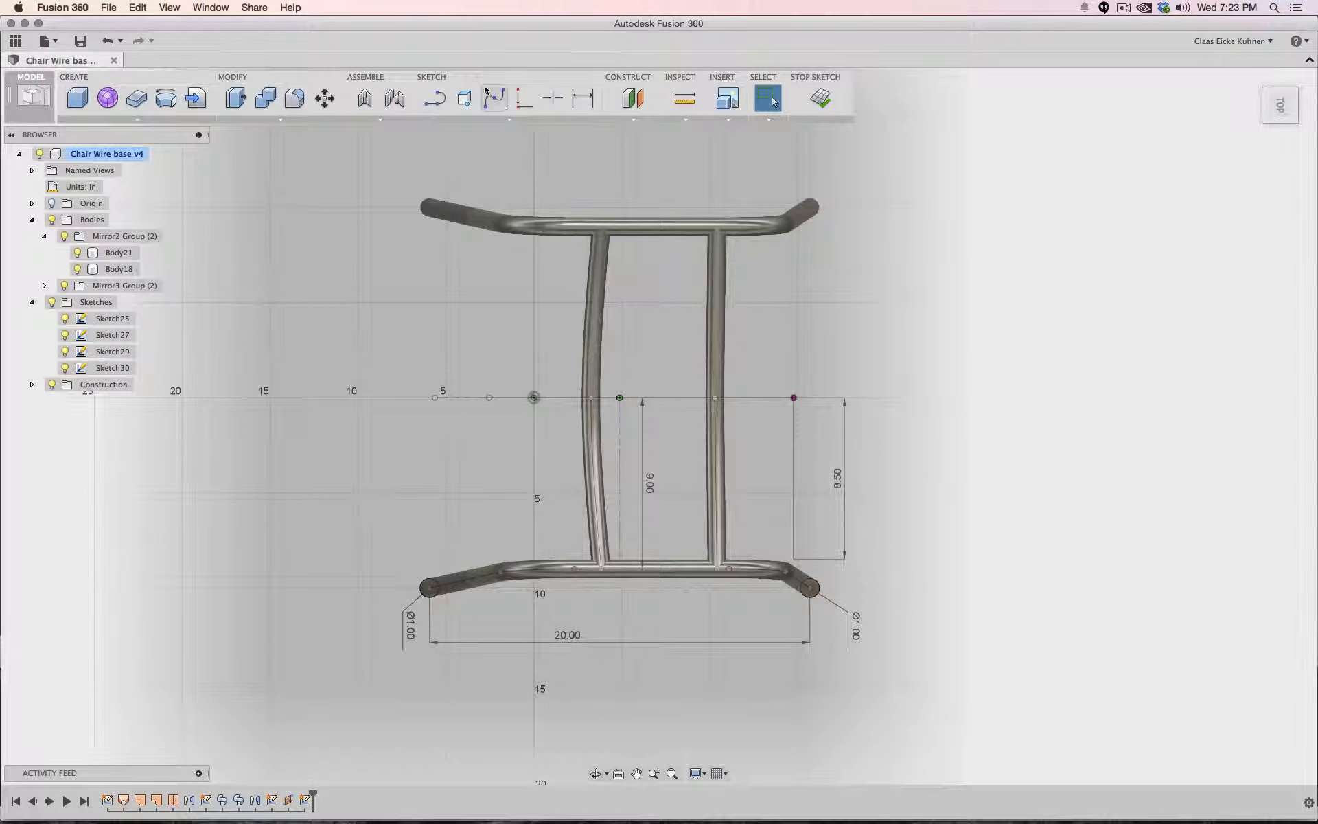
- Draw a 1 in line from the lower end of the 8.5 in line
click(435, 98)
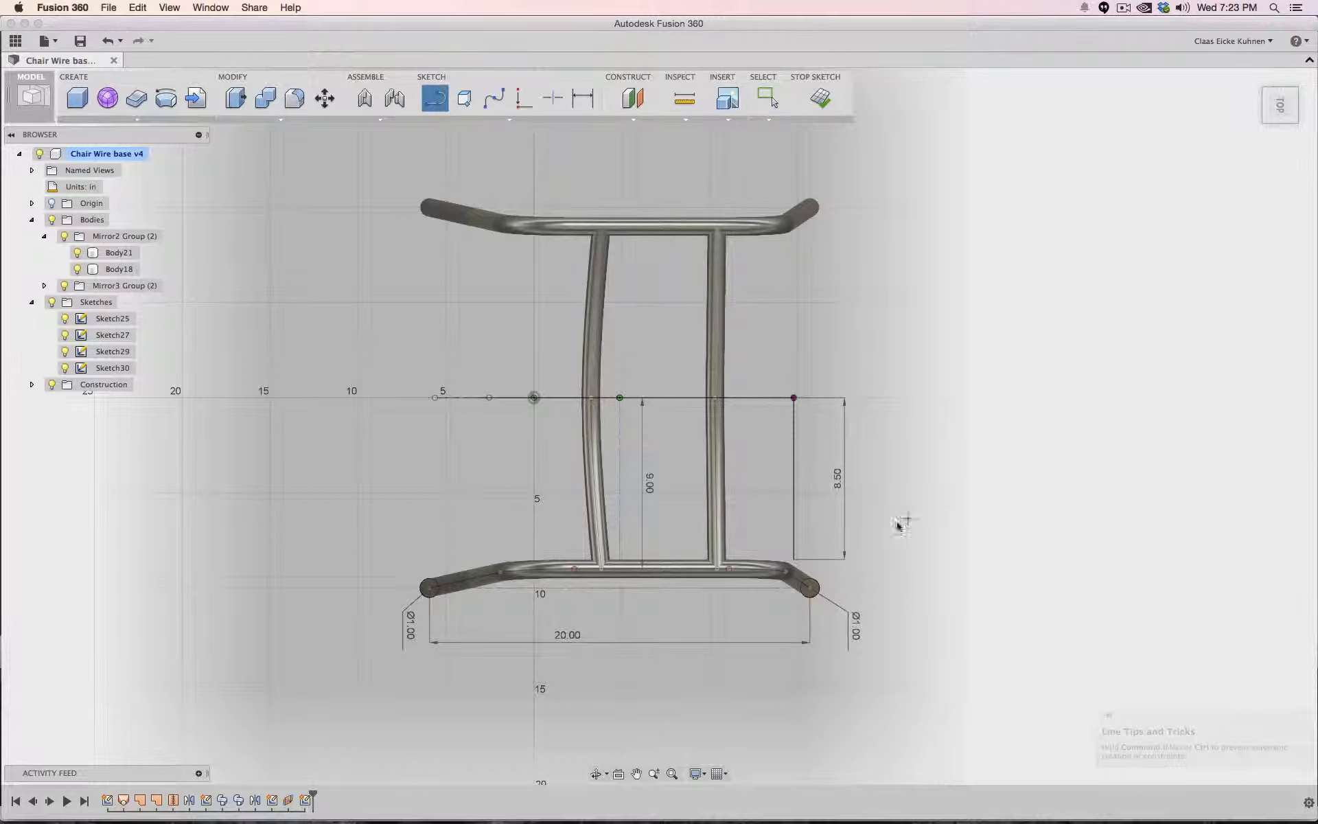
click(813, 560)
text(1)
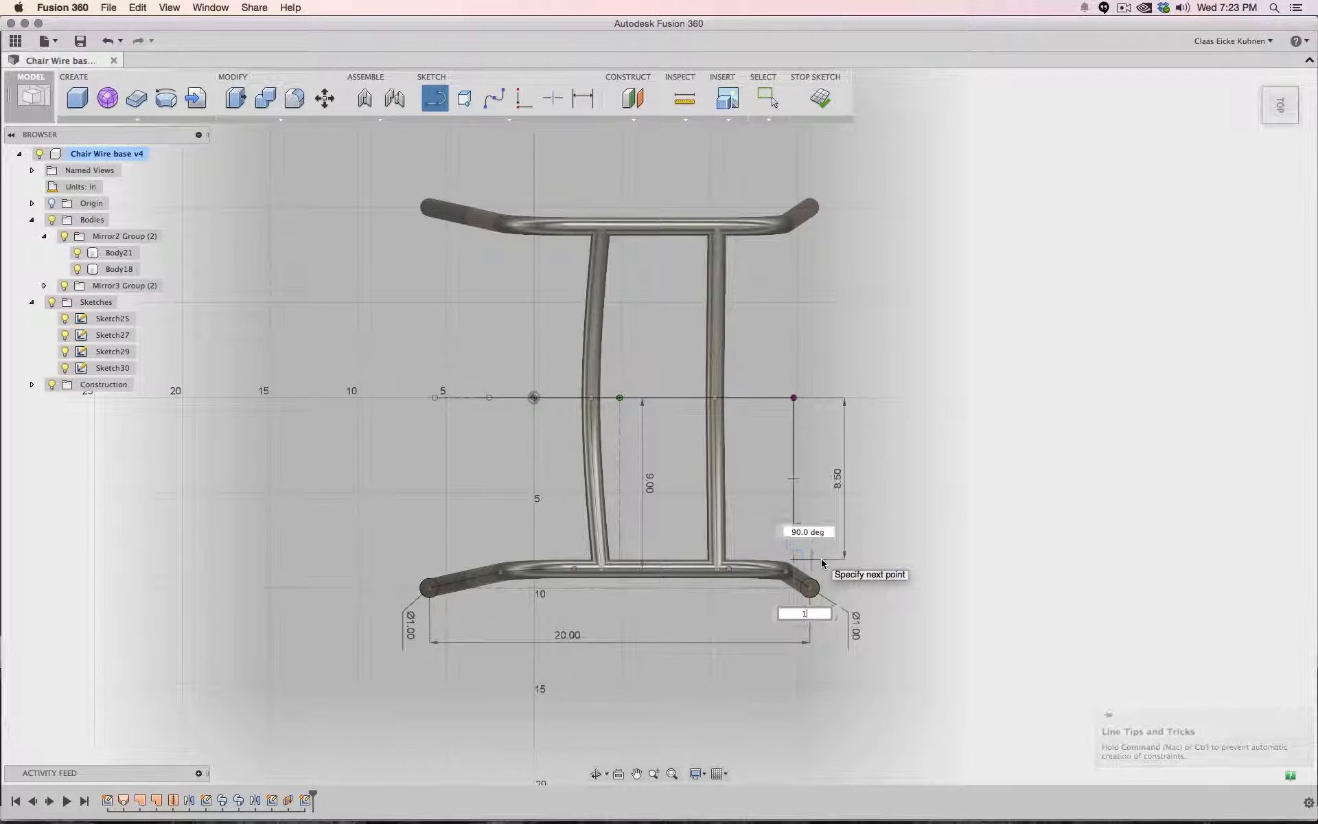
key(Tab)
key(Return)
key(Escape)
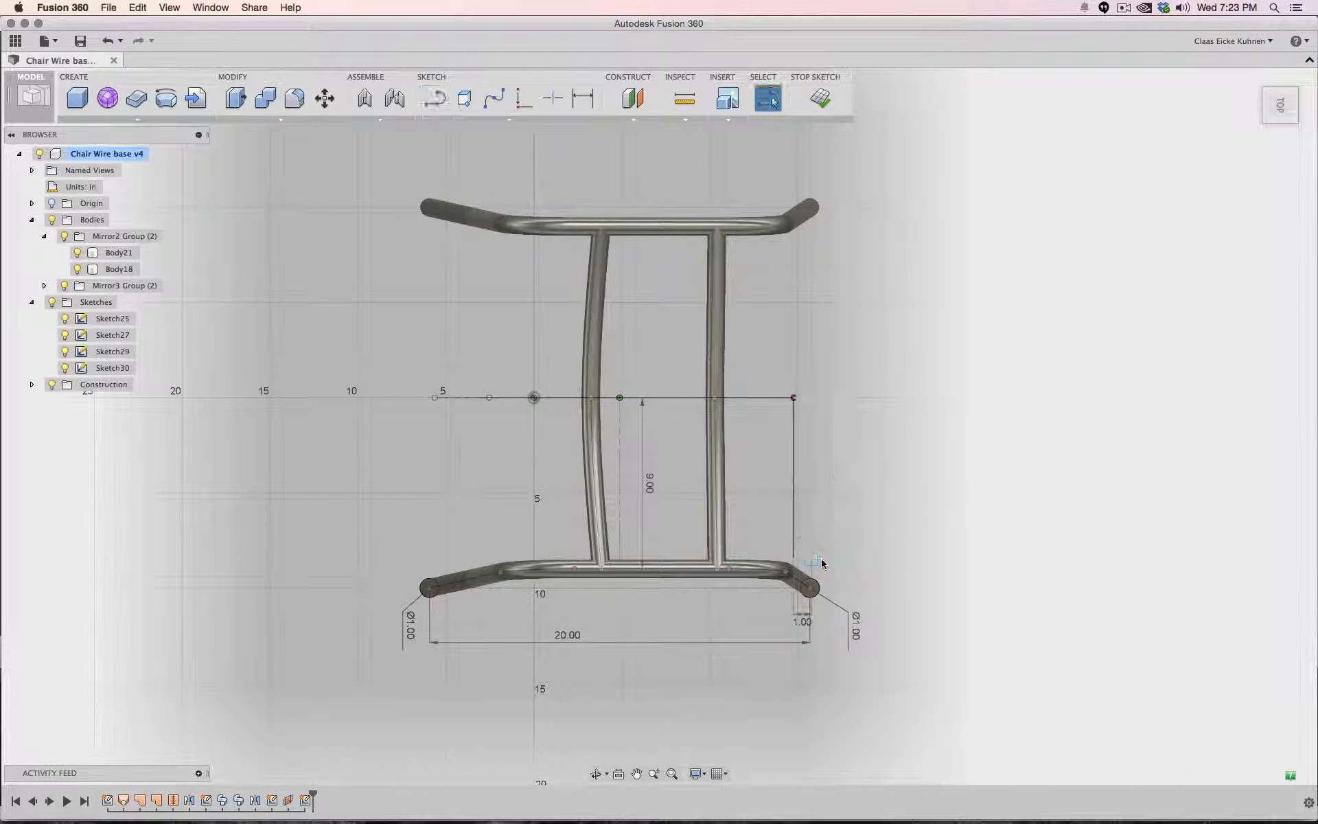
- Draw an 8.5 in line upward from the spline's end point, followed by a 1 in segment at 90 degrees
click(435, 100)
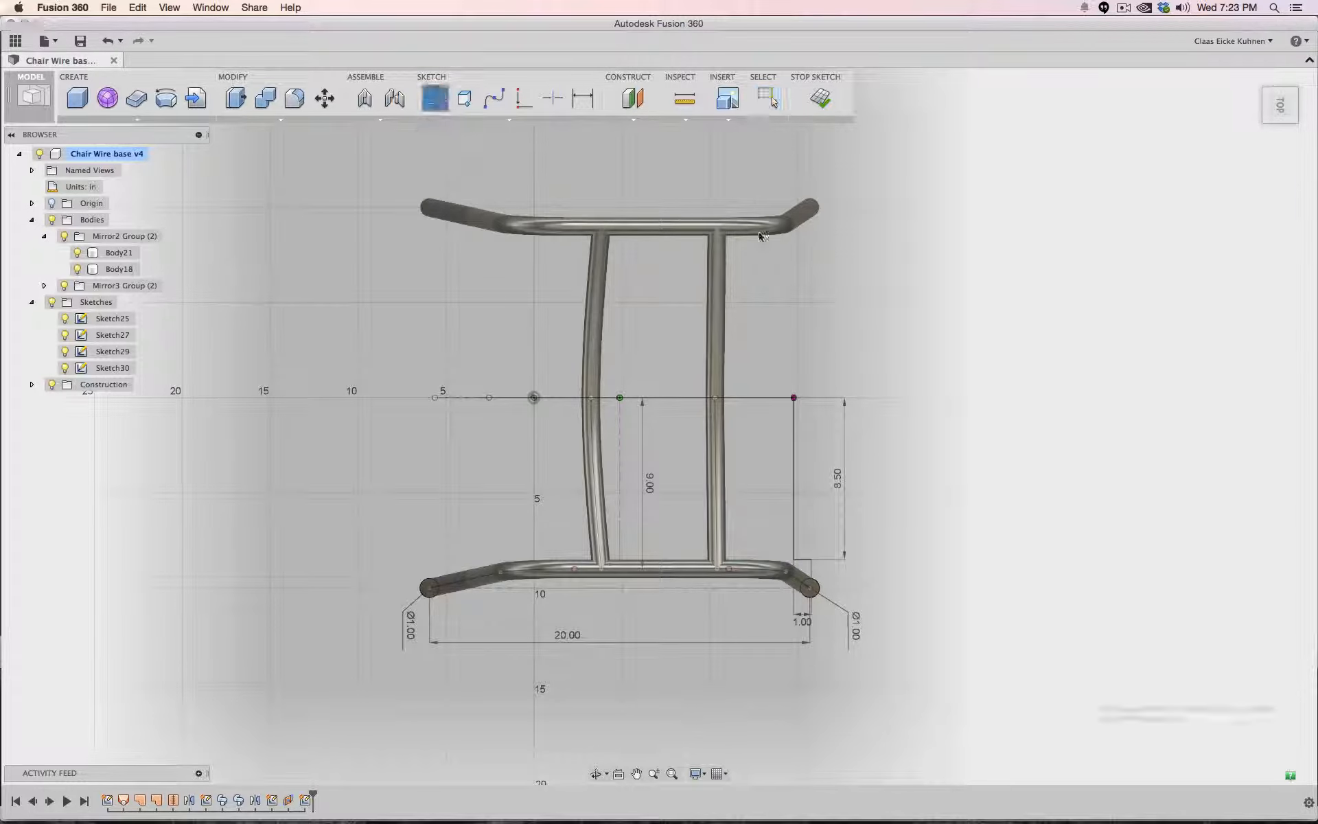
click(793, 397)
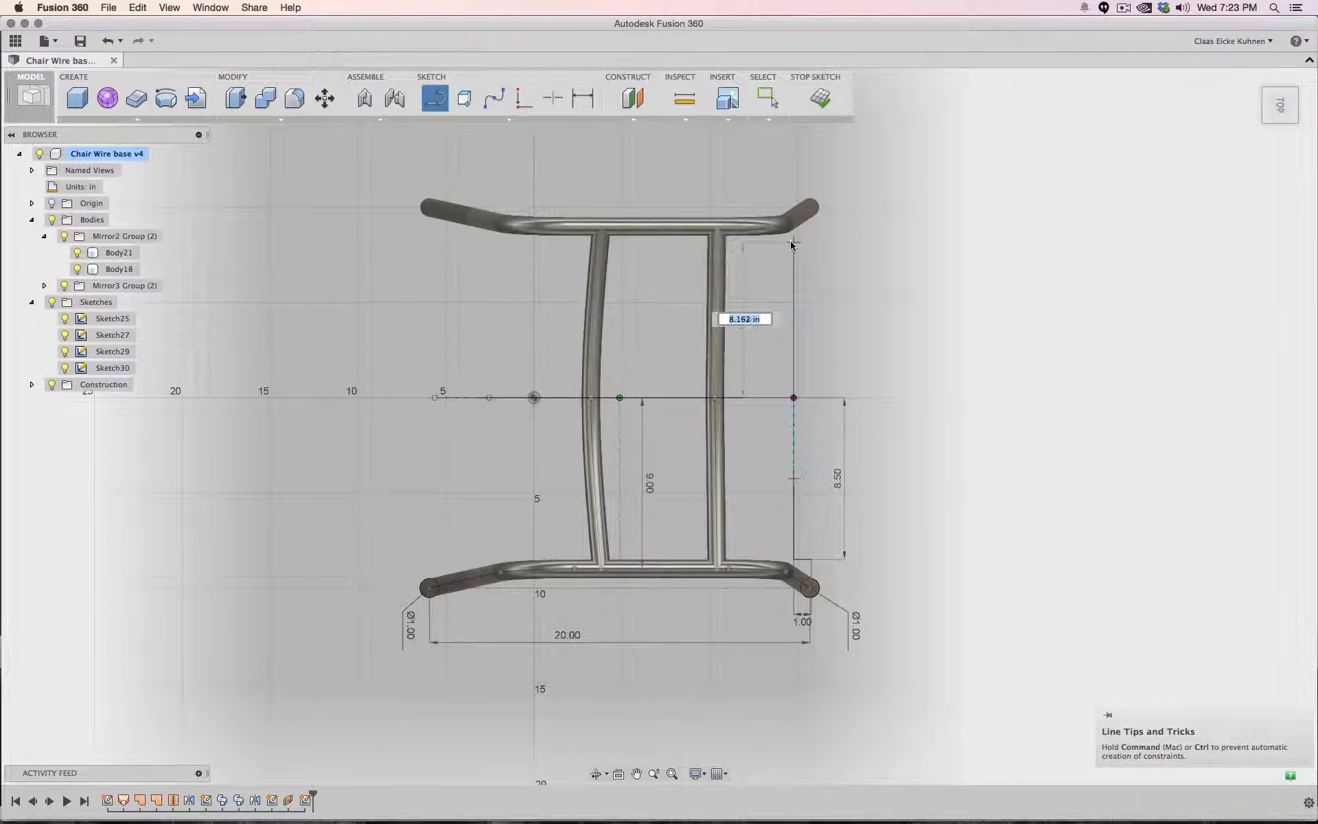
text(8)
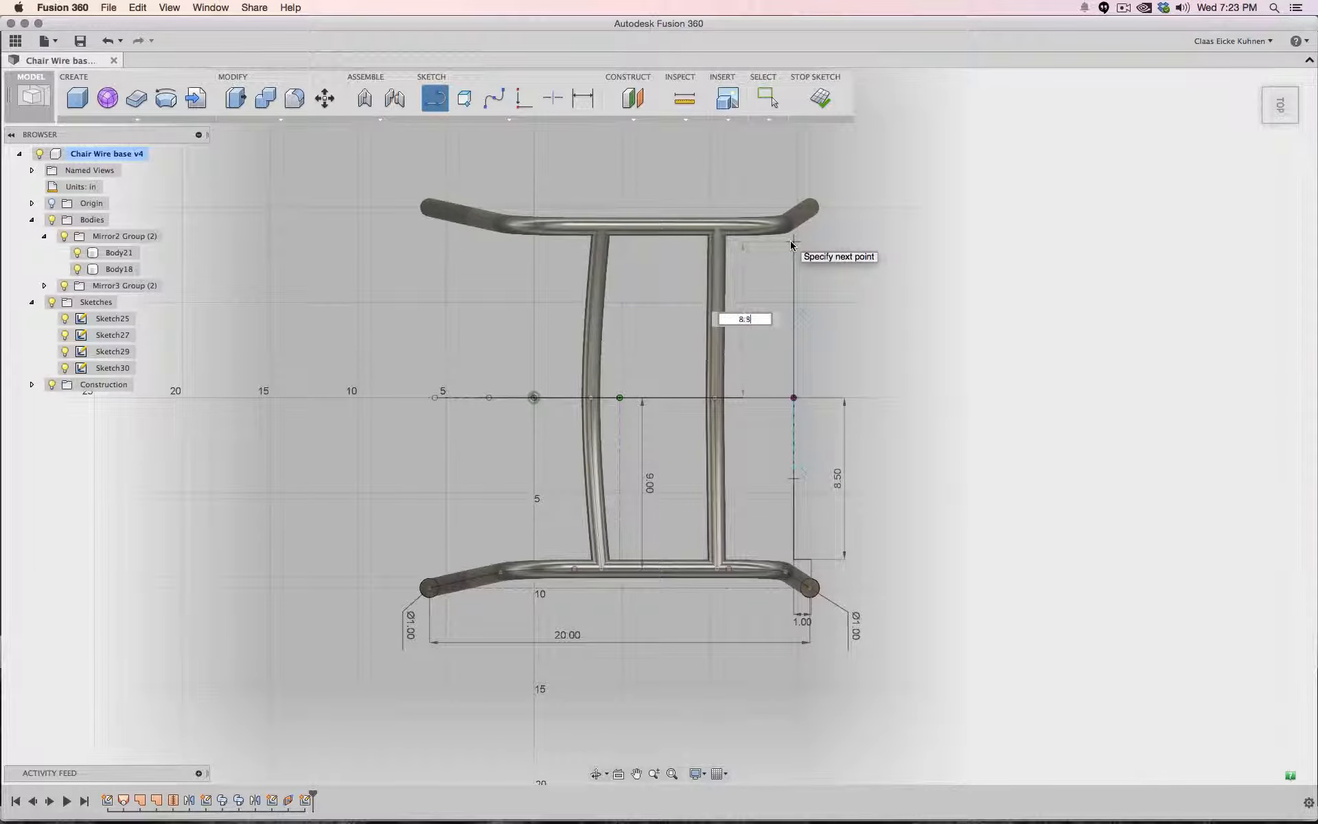
text(.5)
key(Return)
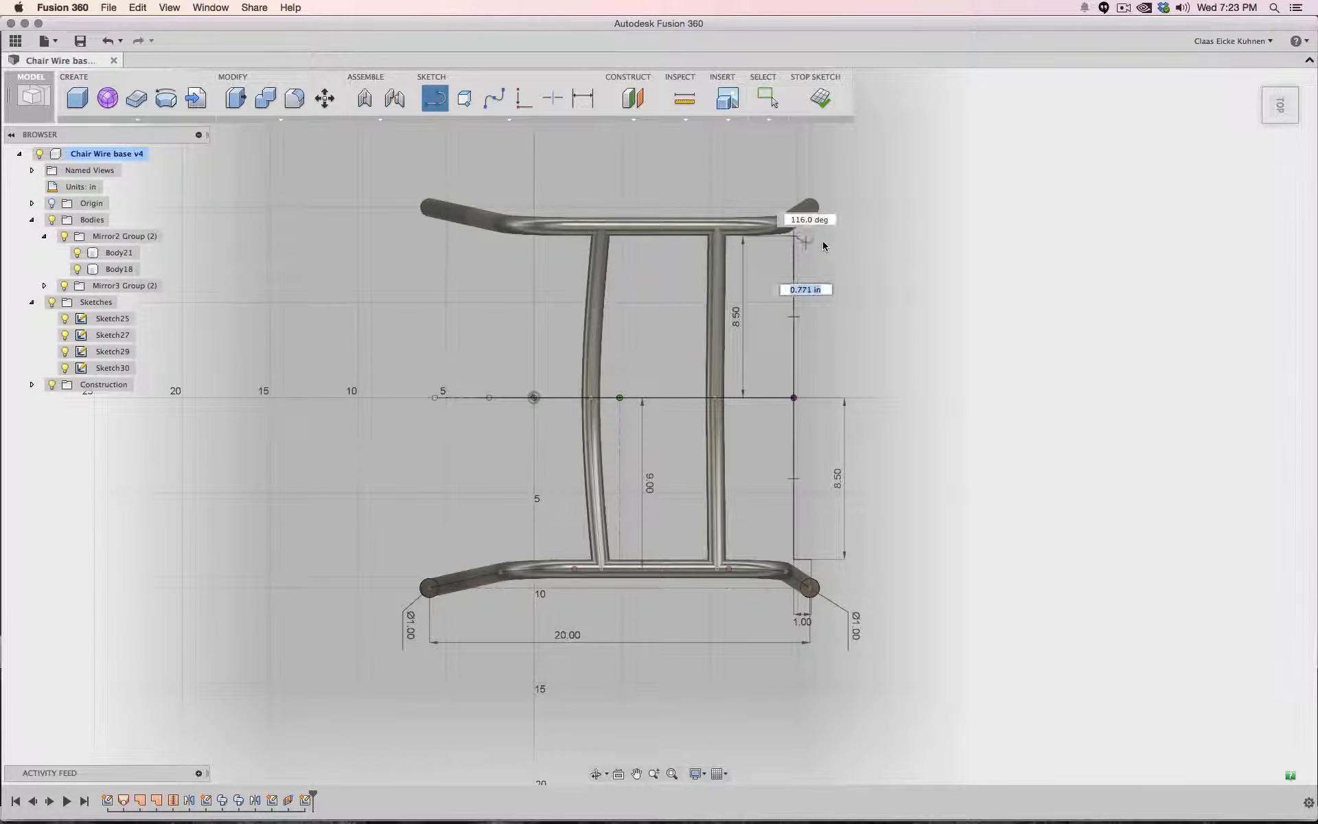
text(1)
key(Tab)
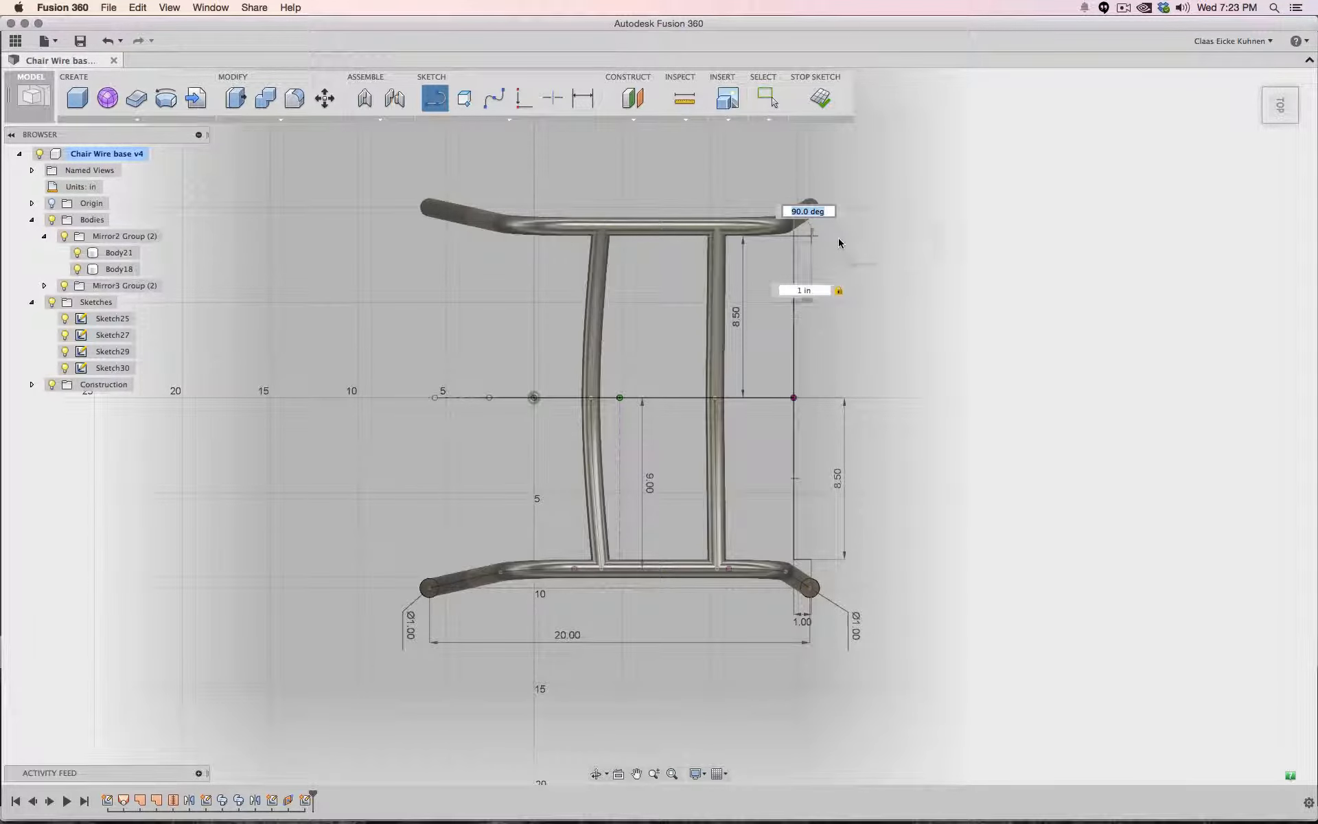
key(Return)
key(Escape)
- Convert the two 8.5 in lines to construction geometry
click(801, 237)
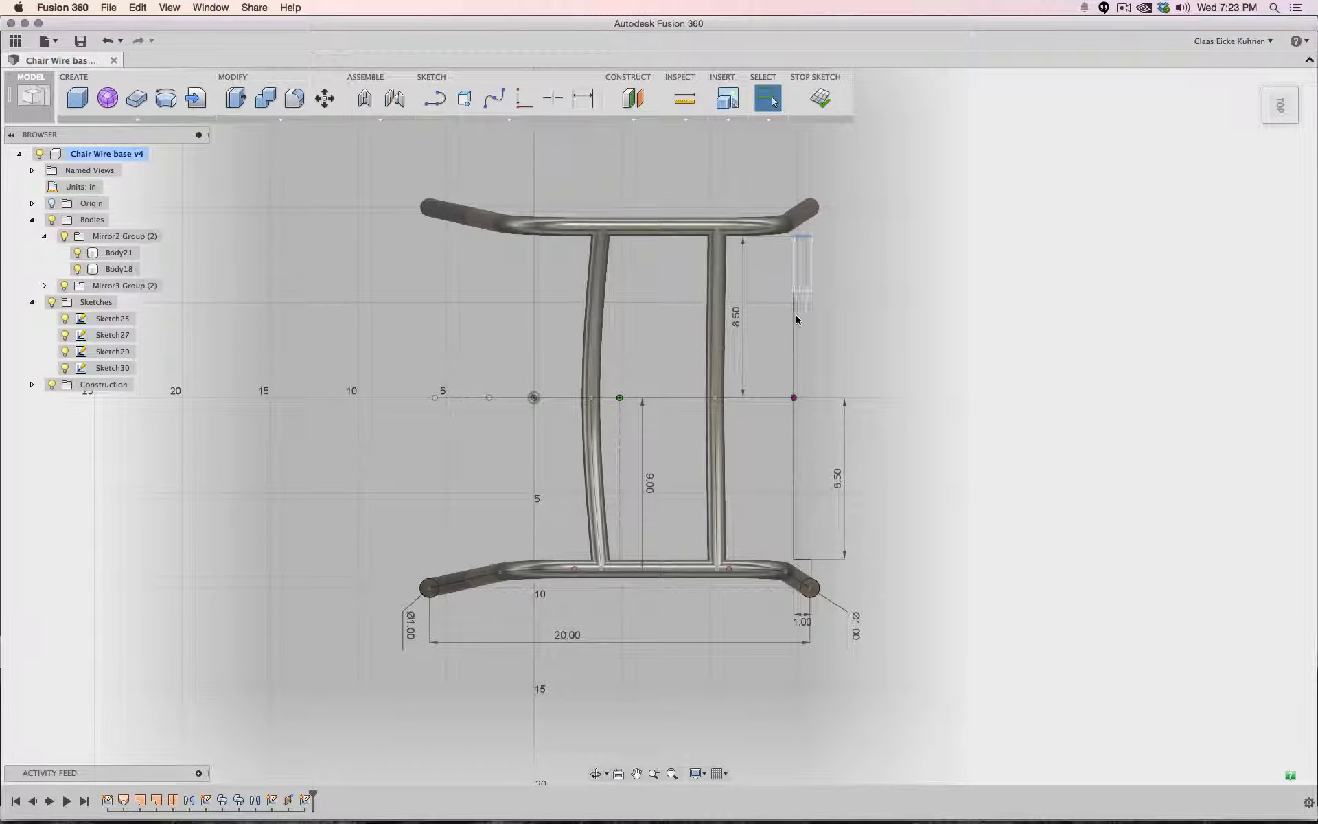
shift+click(795, 356)
shift+click(795, 443)
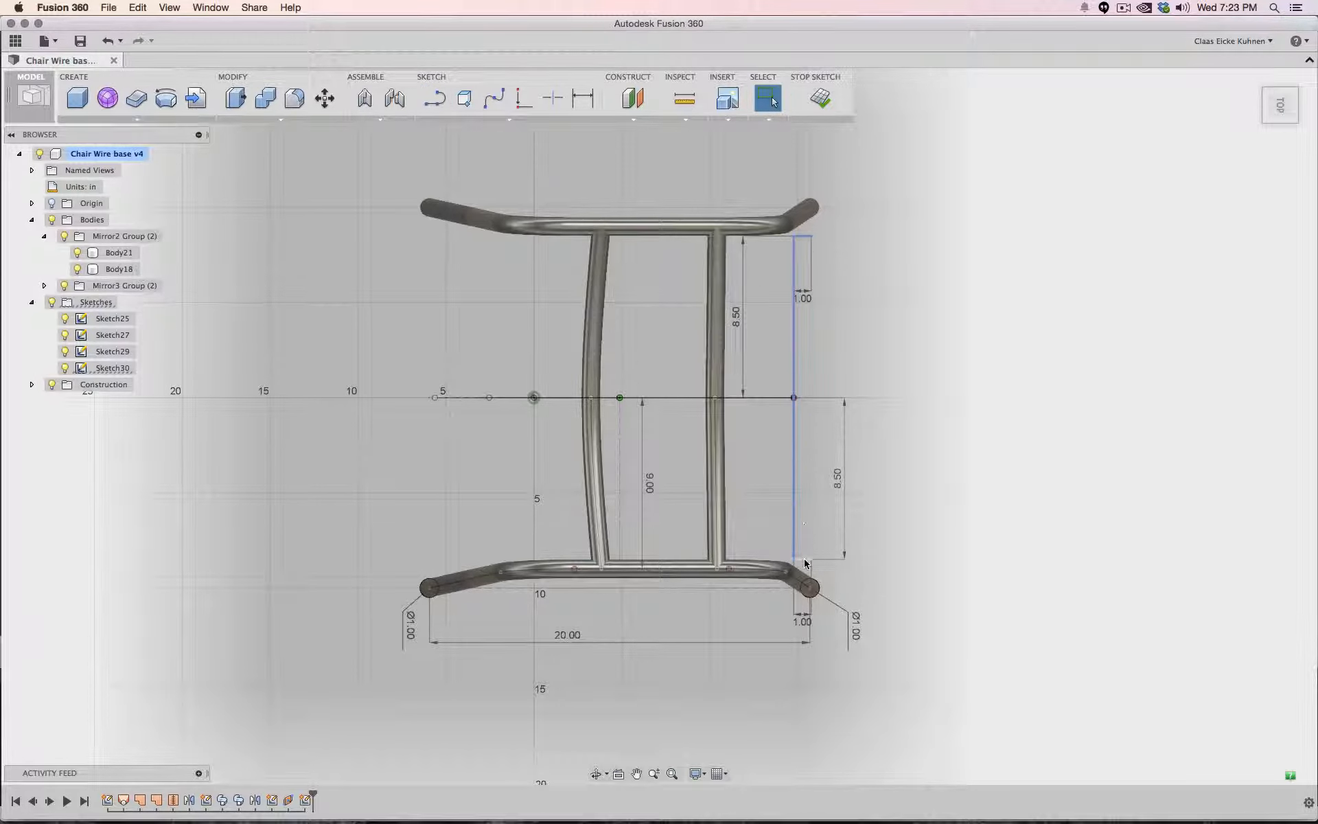
right_click(794, 460)
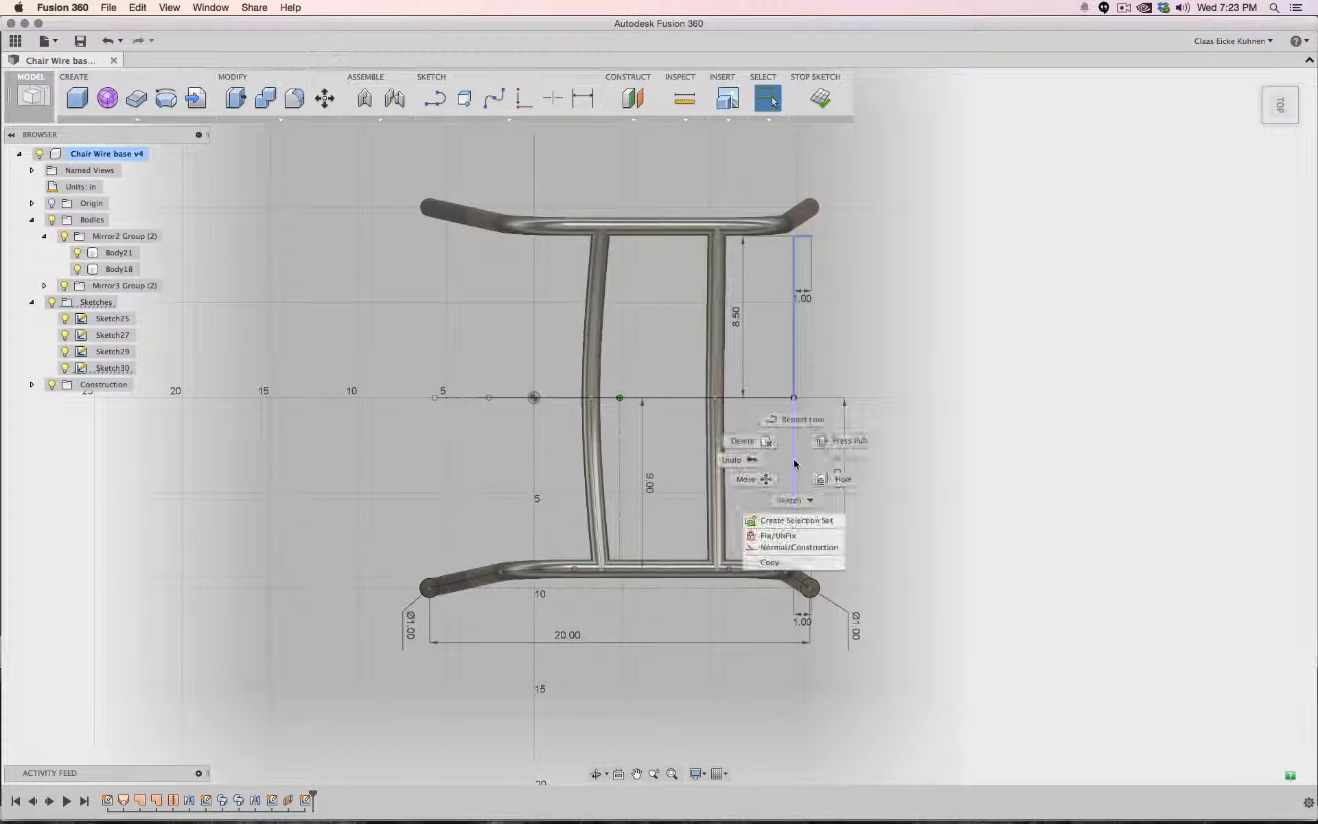
click(797, 546)
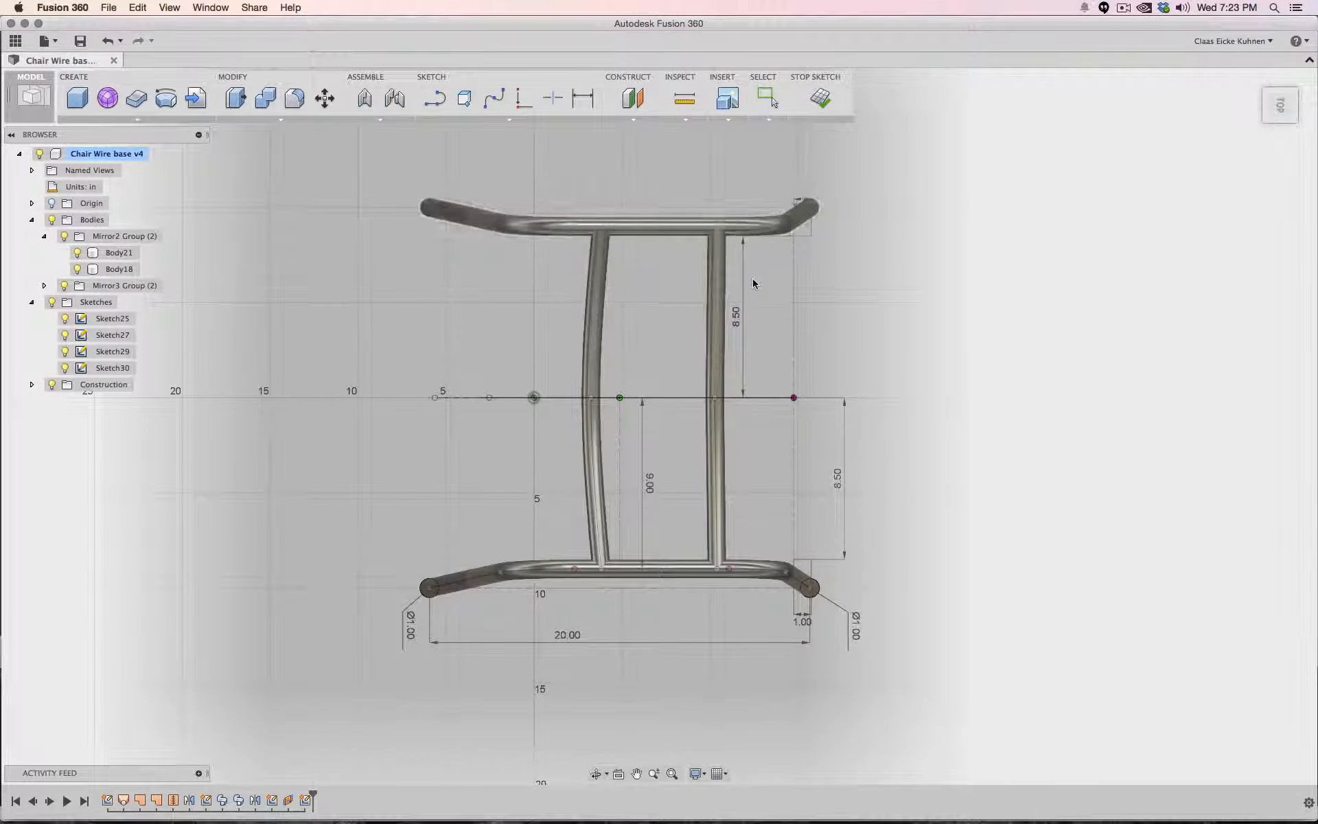
- Reposition the two 8.50 dimensions beside the construction lines
drag(733, 309, 764, 313)
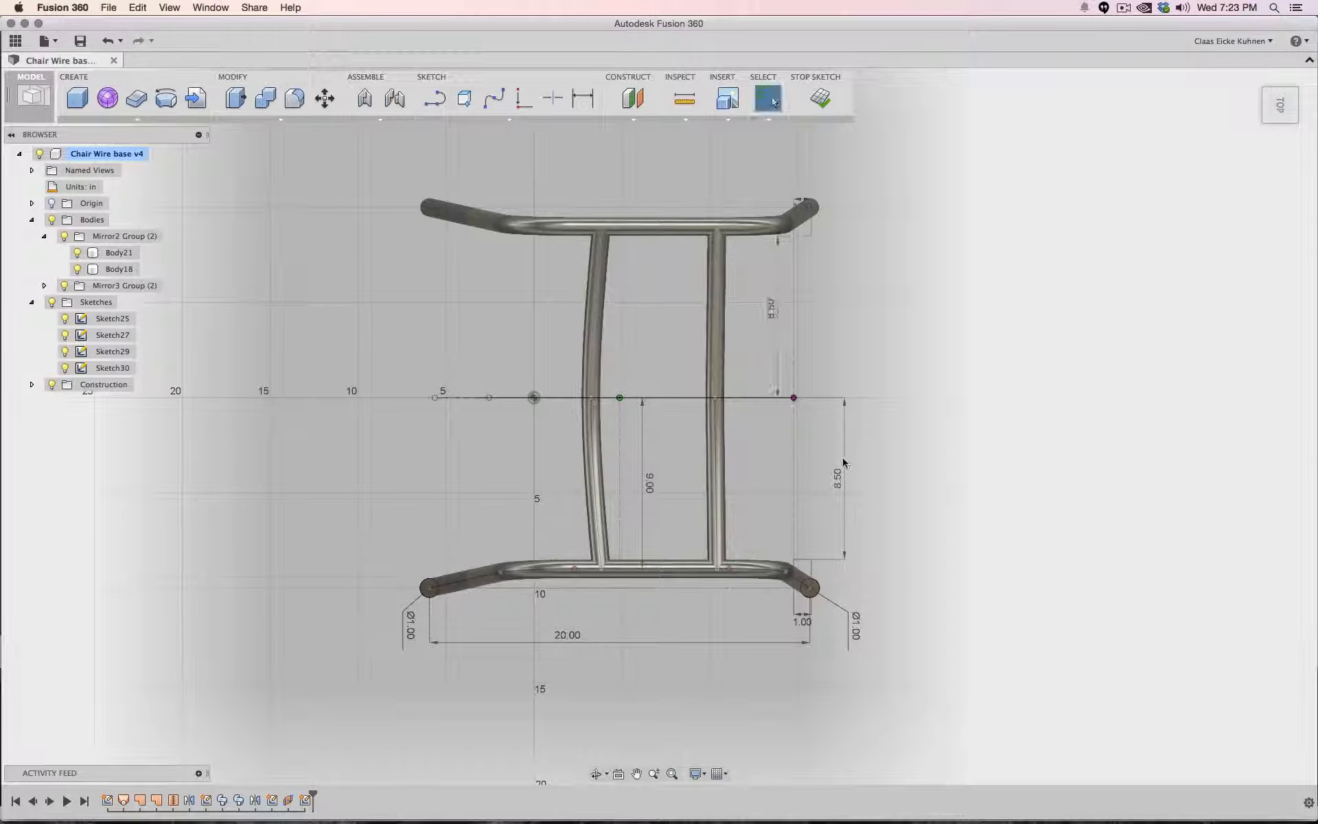
drag(846, 466, 776, 471)
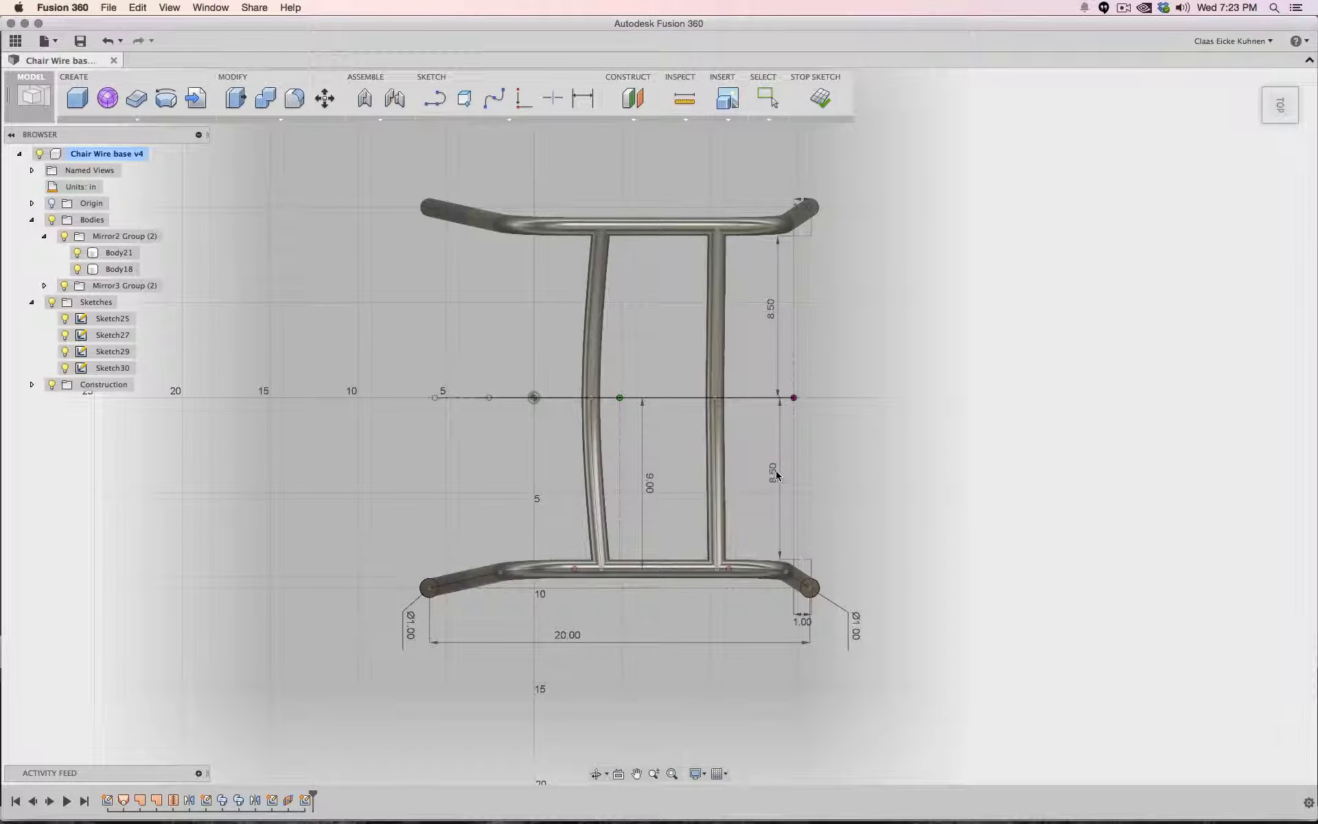
- Draw a spline from the upper 1 in line's end through the seat spline's end point to the lower 1 in line's end, then finish the sketch
key(Escape)
drag(1293, 120, 1011, 226)
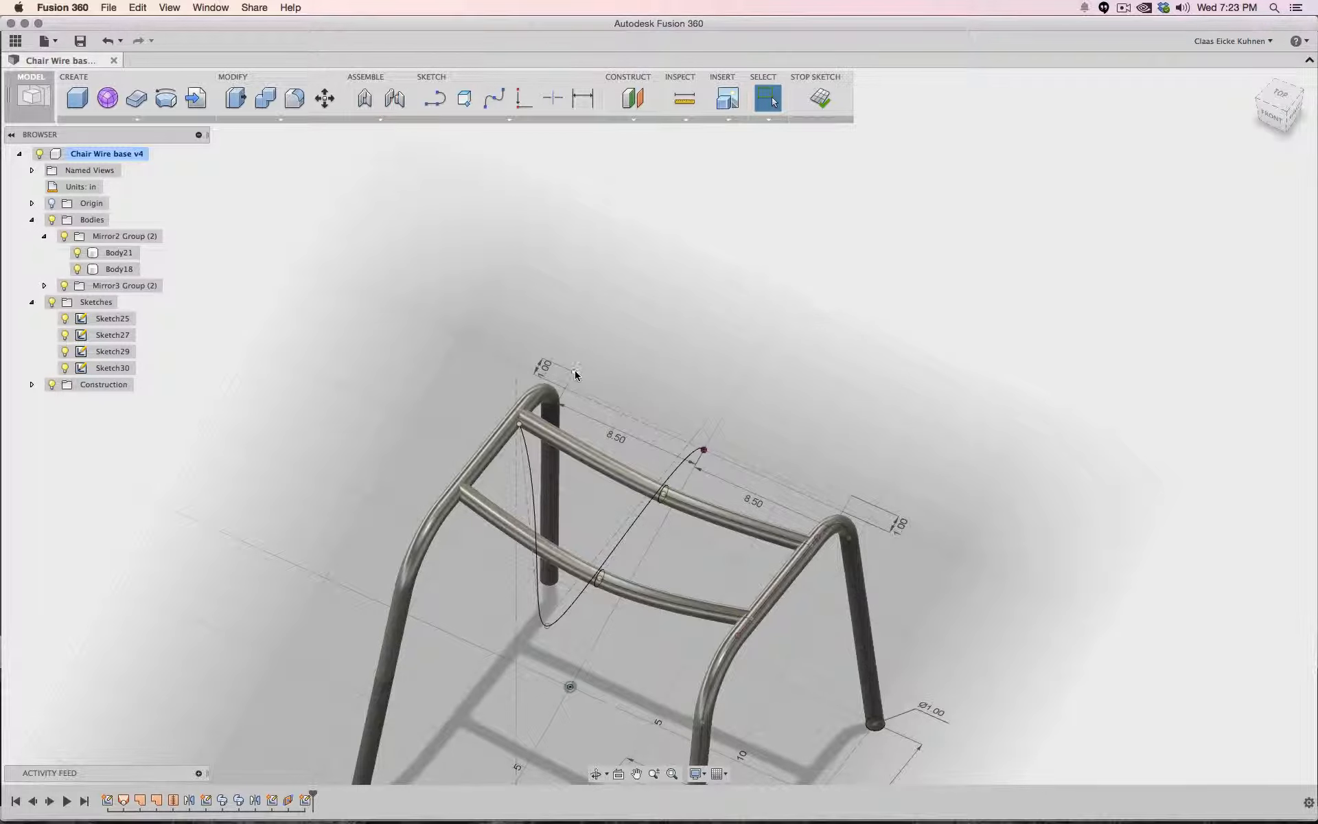
click(704, 450)
click(494, 99)
click(574, 372)
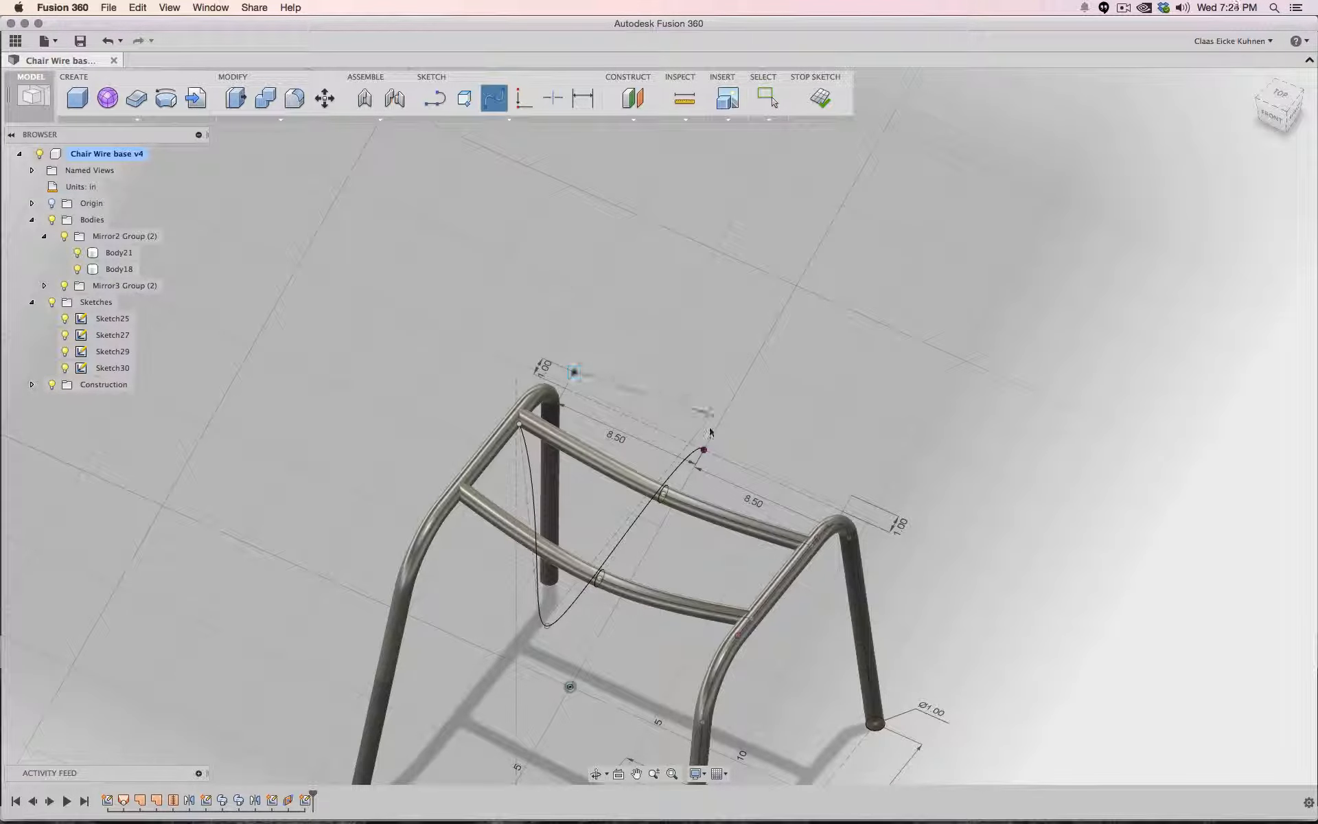
click(703, 449)
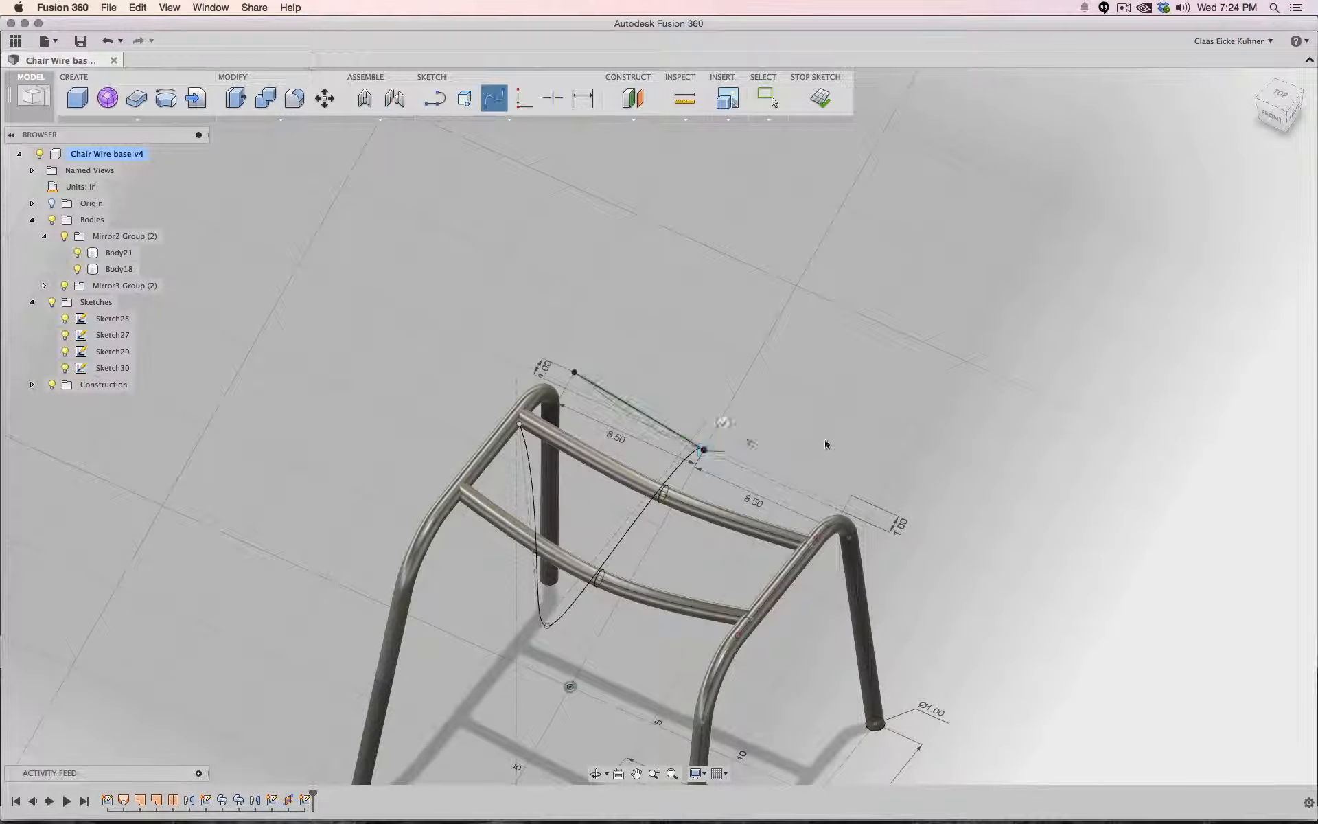
click(851, 495)
click(862, 466)
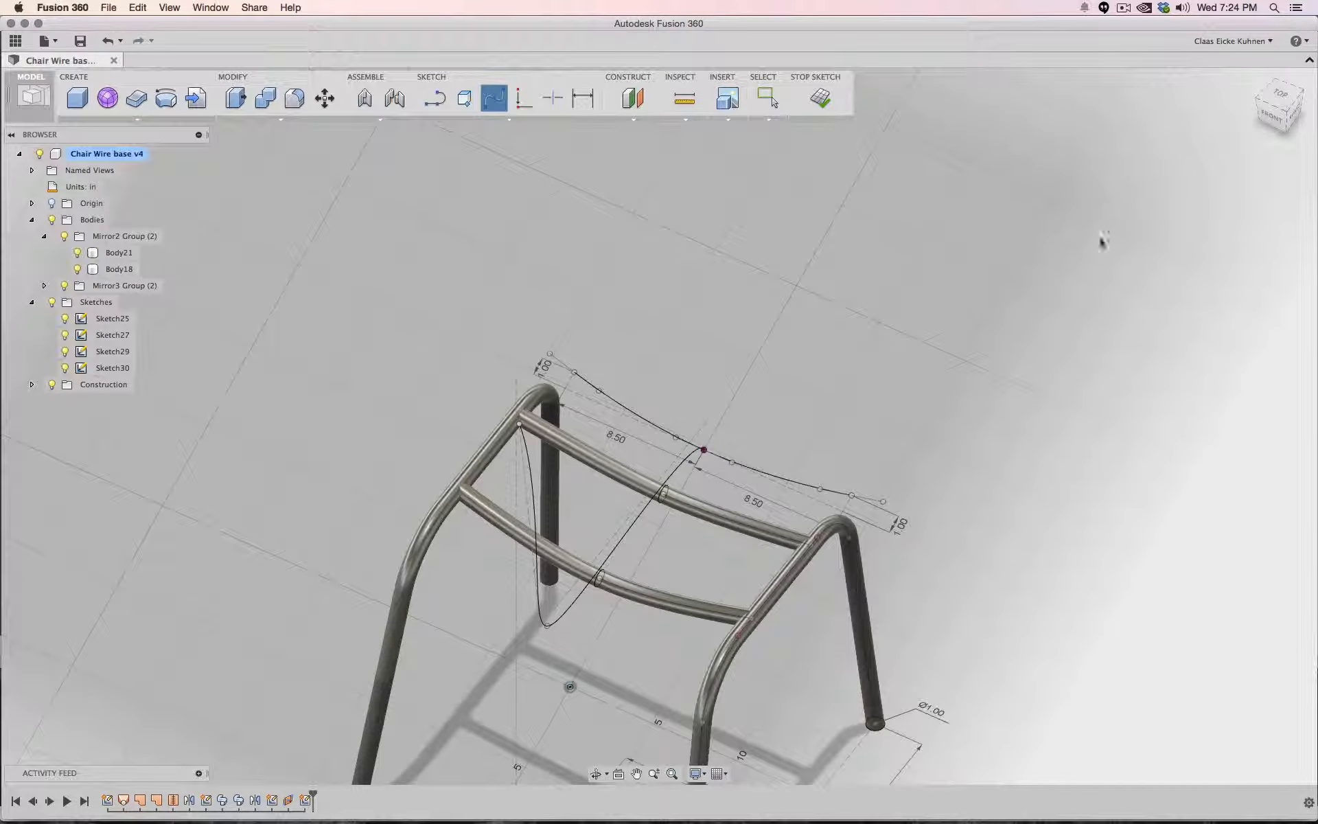
mouse_move(1275, 108)
mouse_down()
mouse_move(1254, 104)
mouse_move(1284, 113)
mouse_up()
click(823, 100)
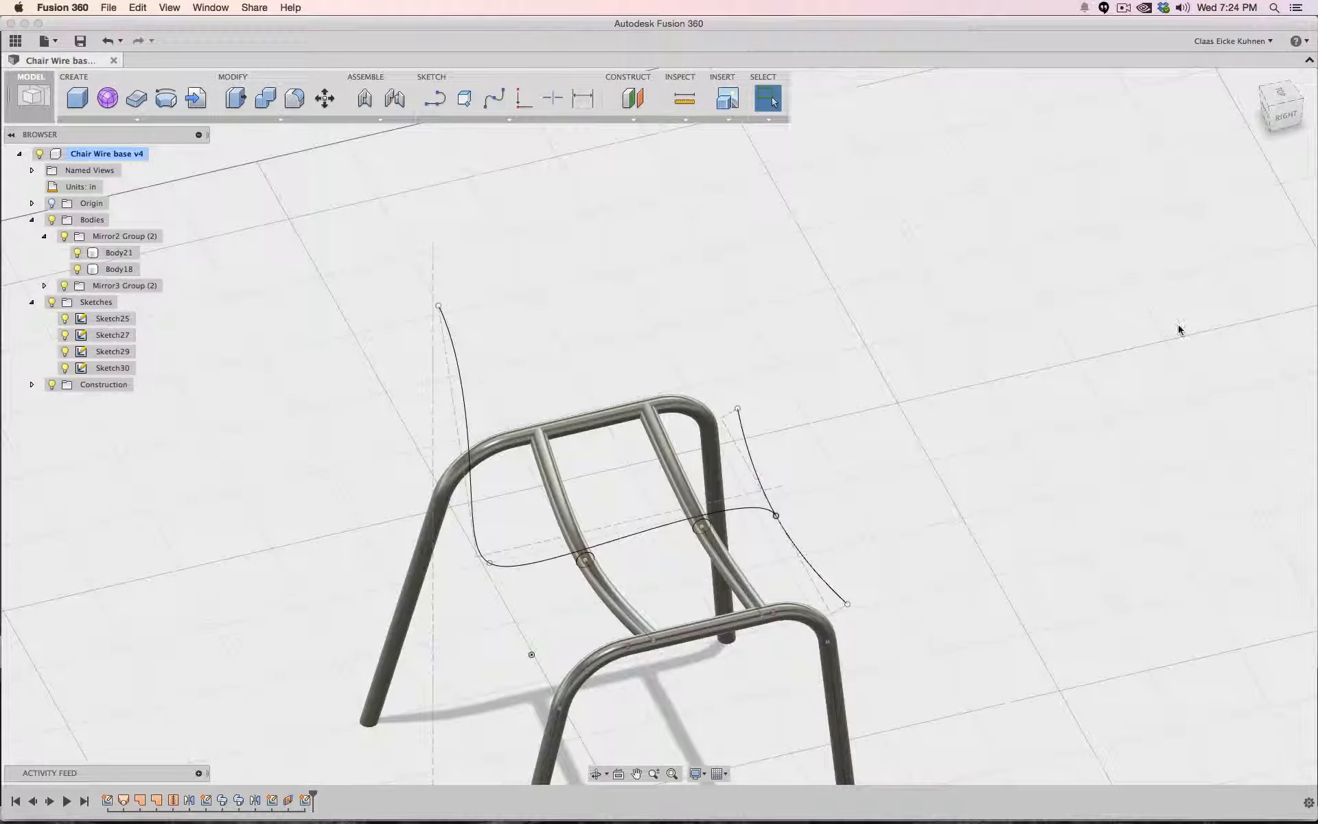
- Switch to the Patch workspace and try to loft a surface between the two seat splines
click(29, 97)
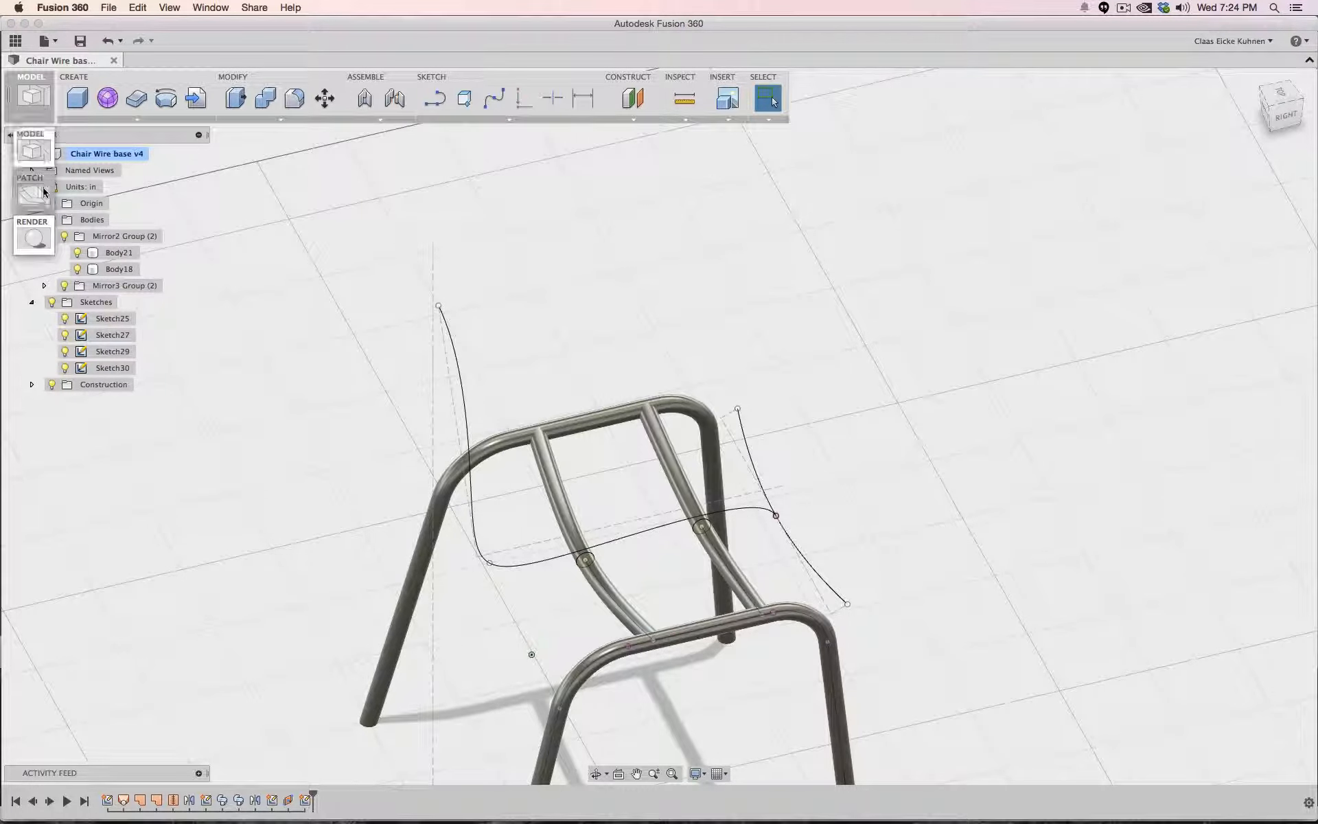
click(43, 192)
click(106, 100)
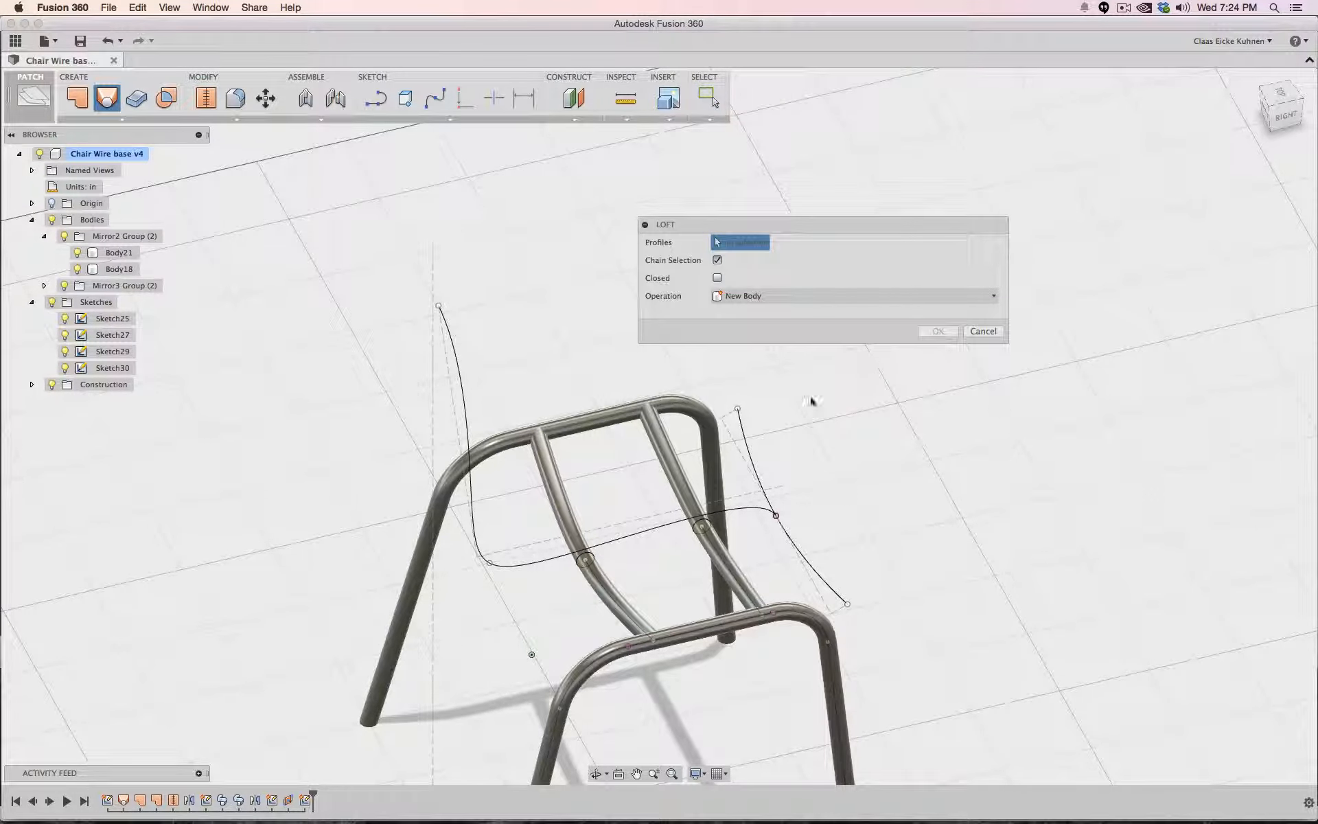
click(744, 433)
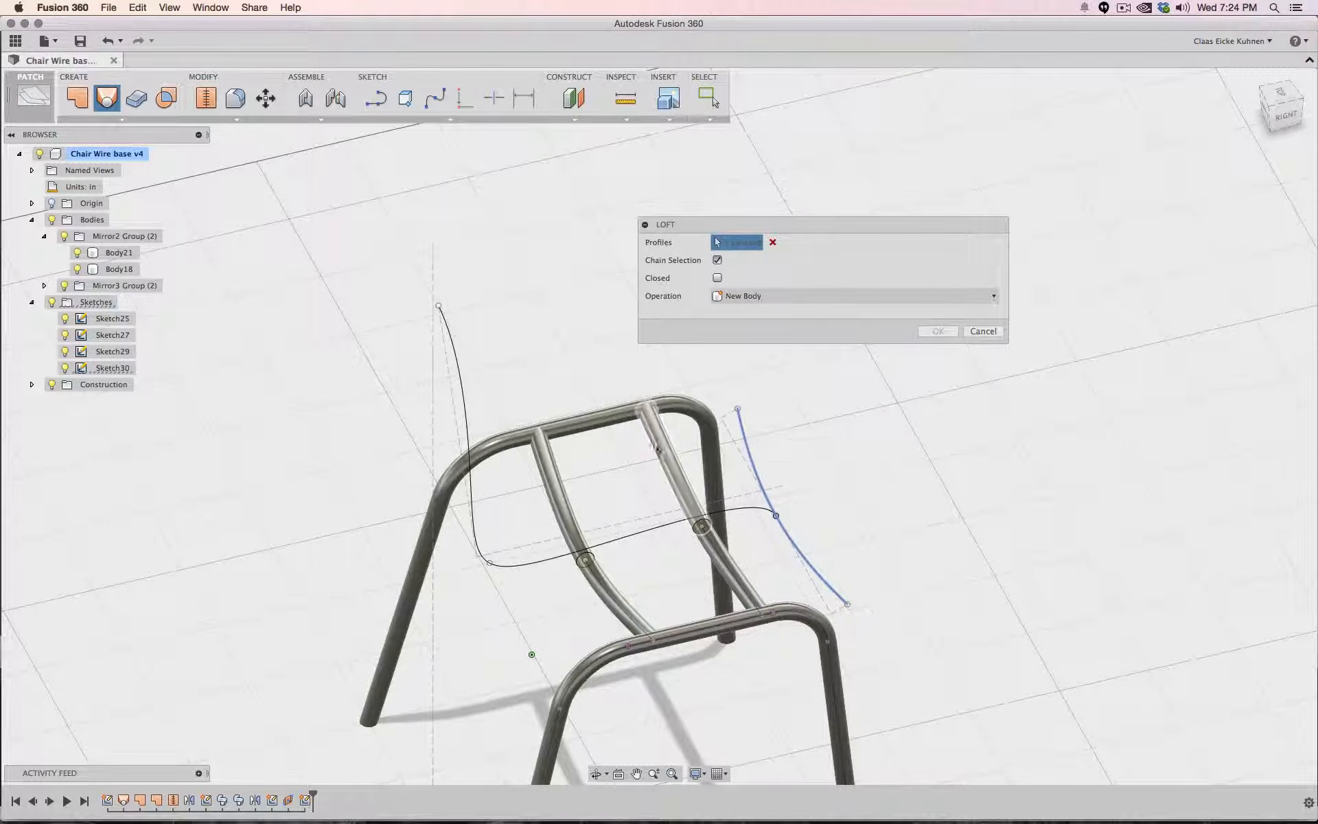
click(640, 535)
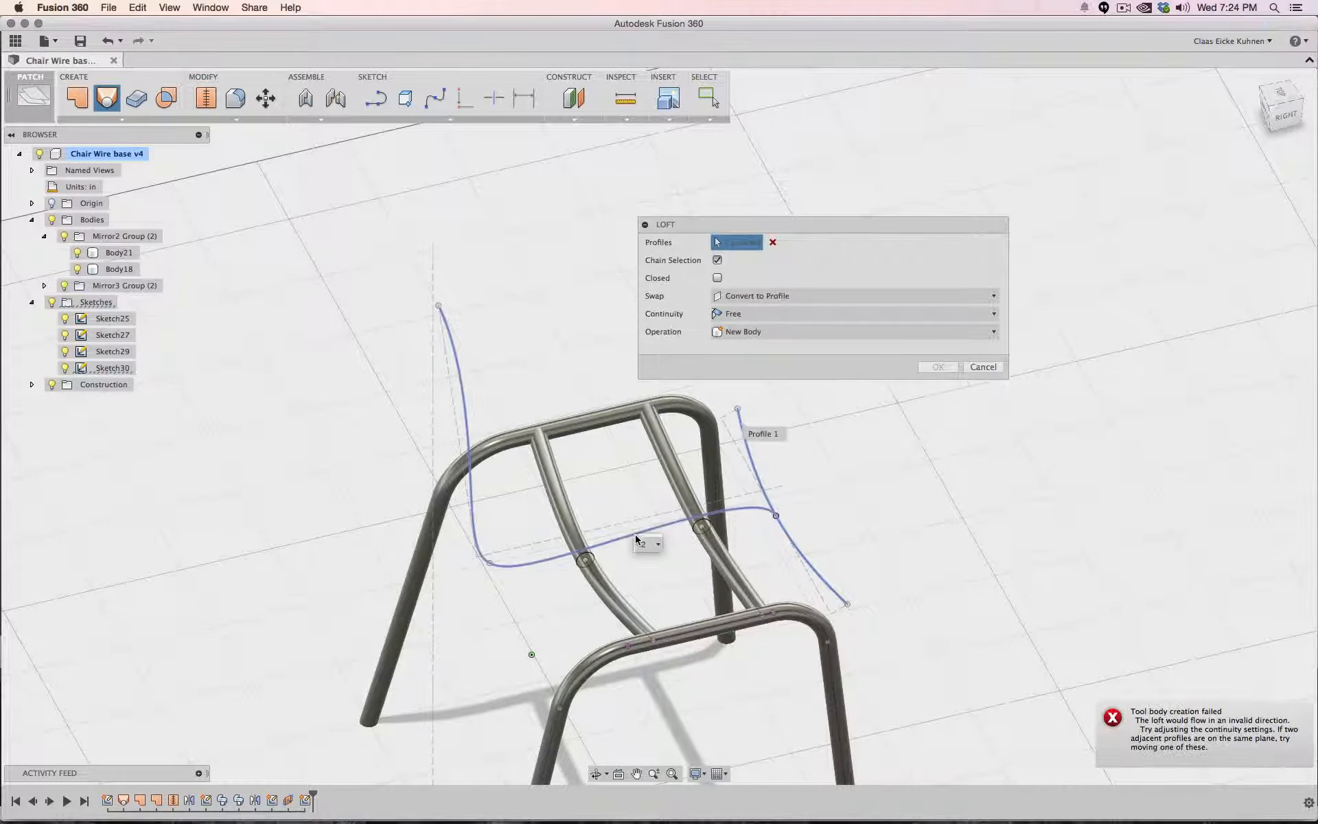
click(745, 296)
click(753, 328)
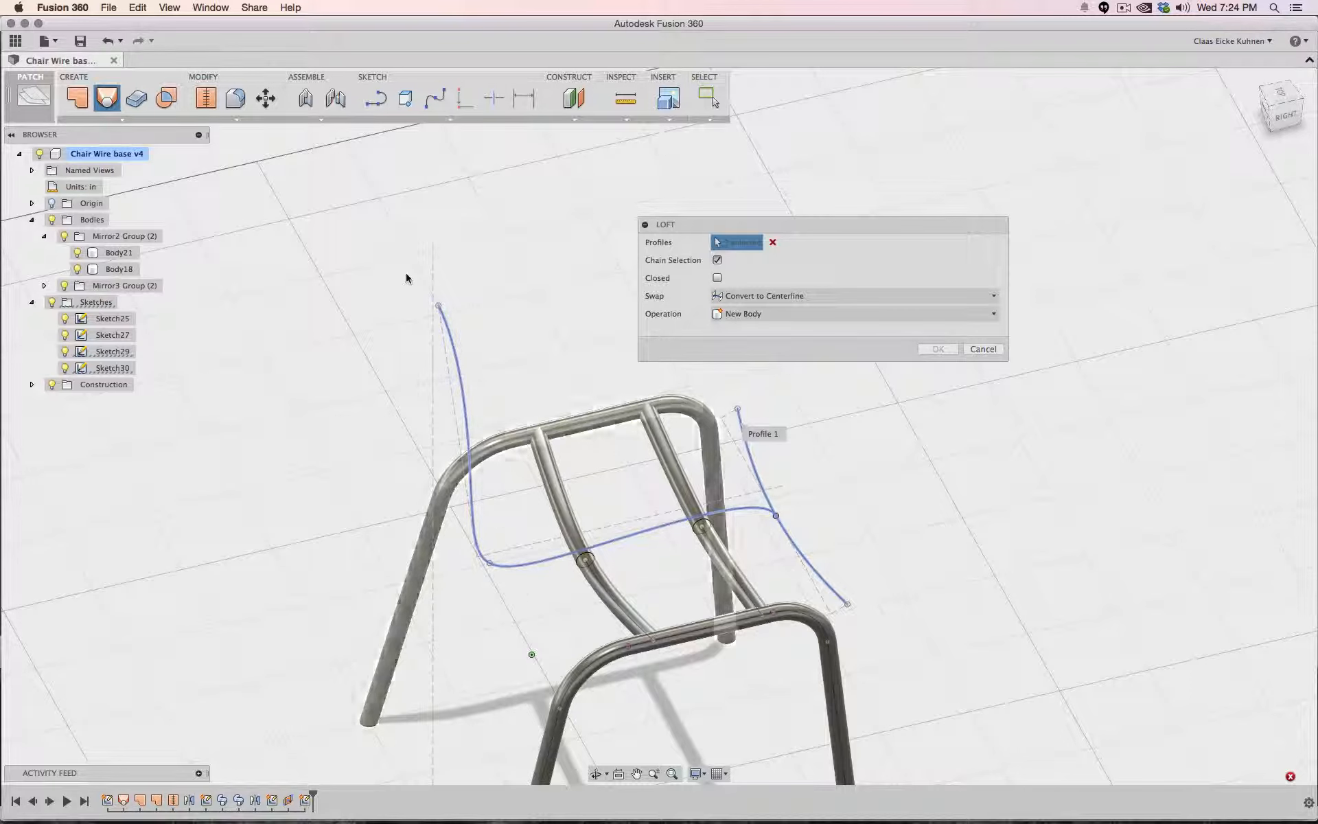
click(983, 350)
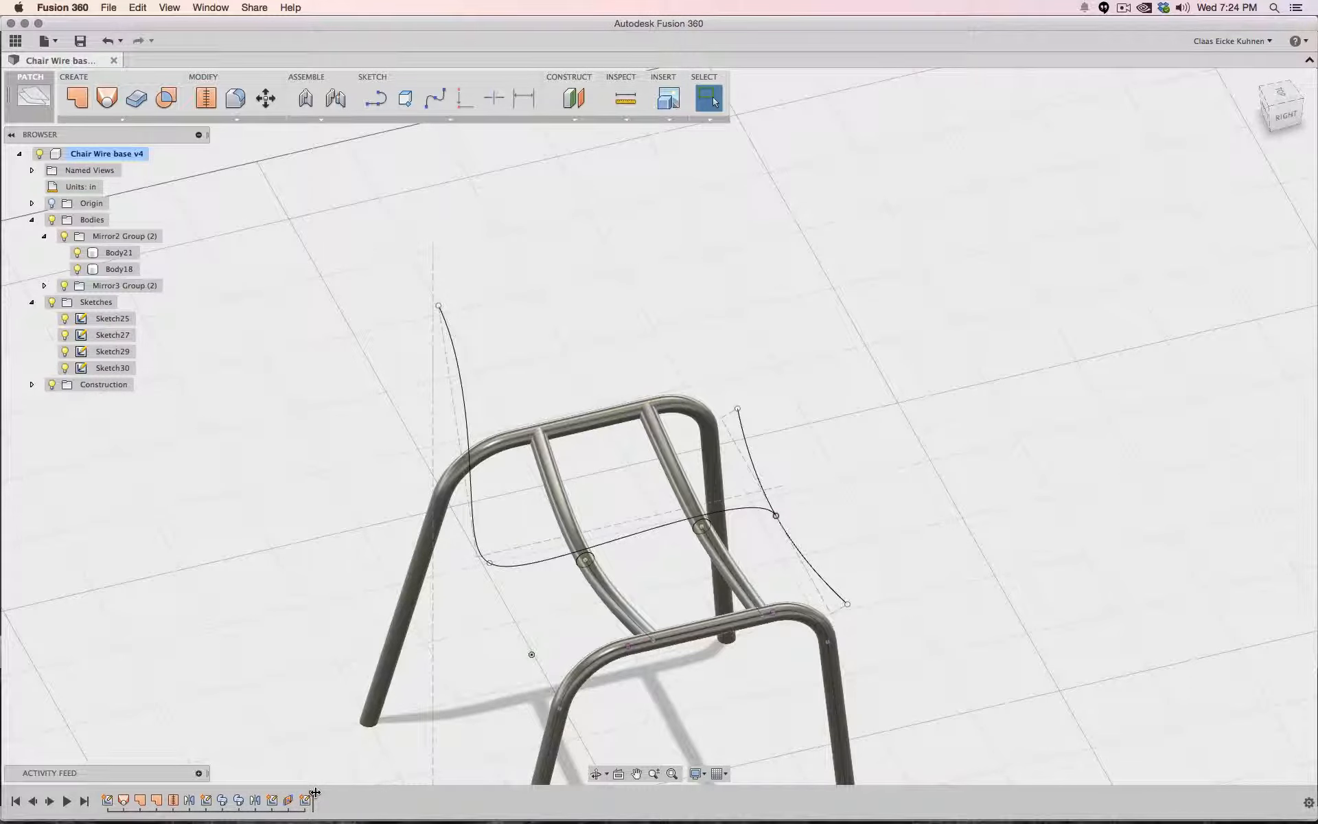
- Roll the timeline back before the last sketch and create a plane along the seat spline path at distance 1.00
drag(316, 793, 298, 793)
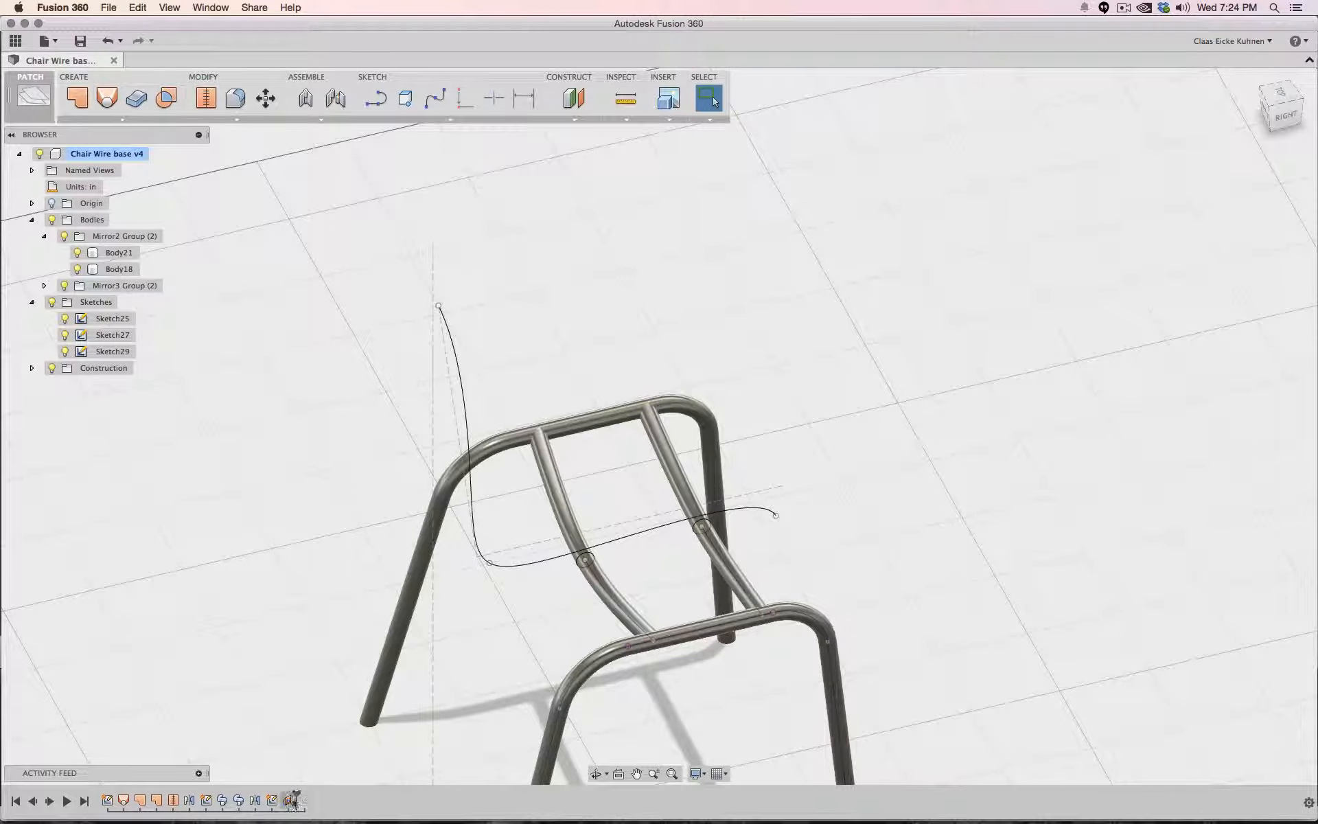
click(587, 119)
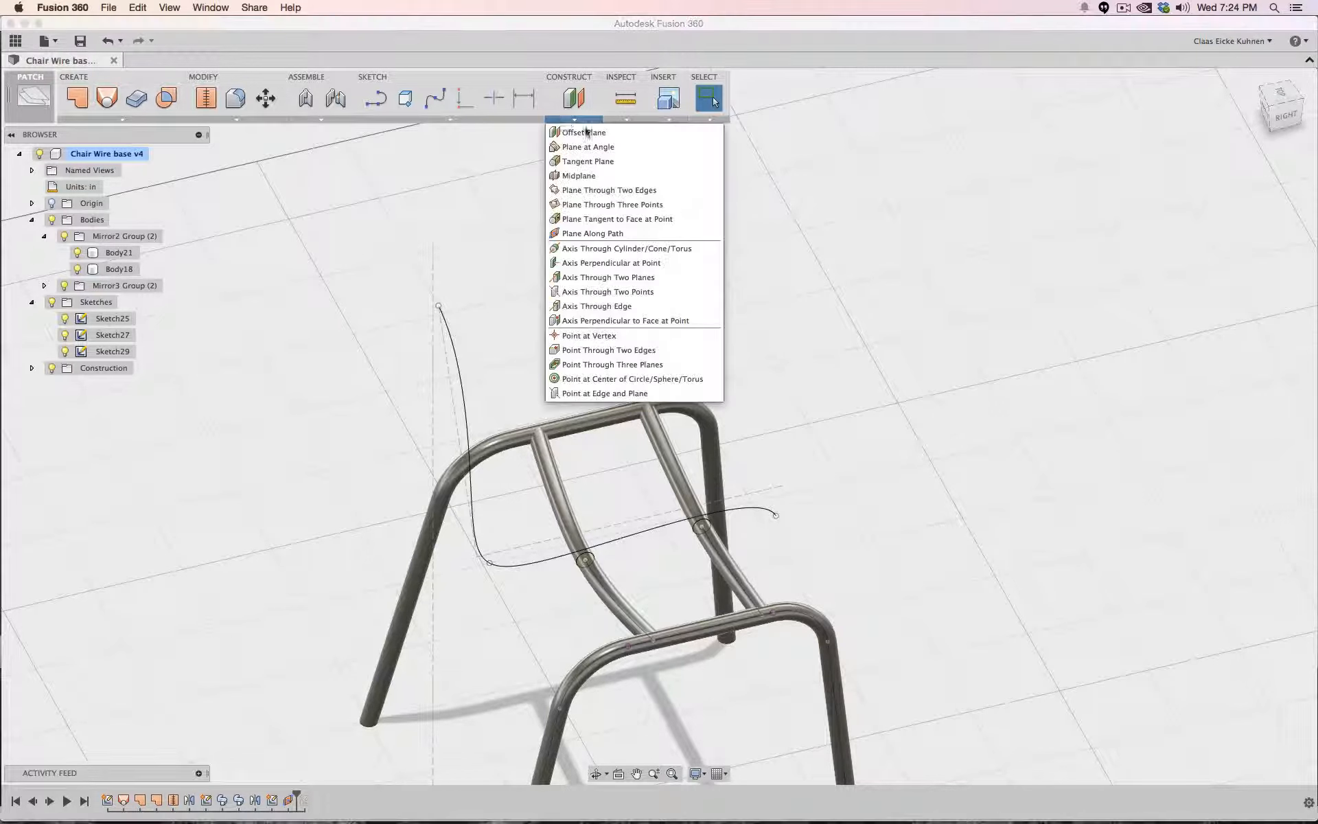
click(597, 233)
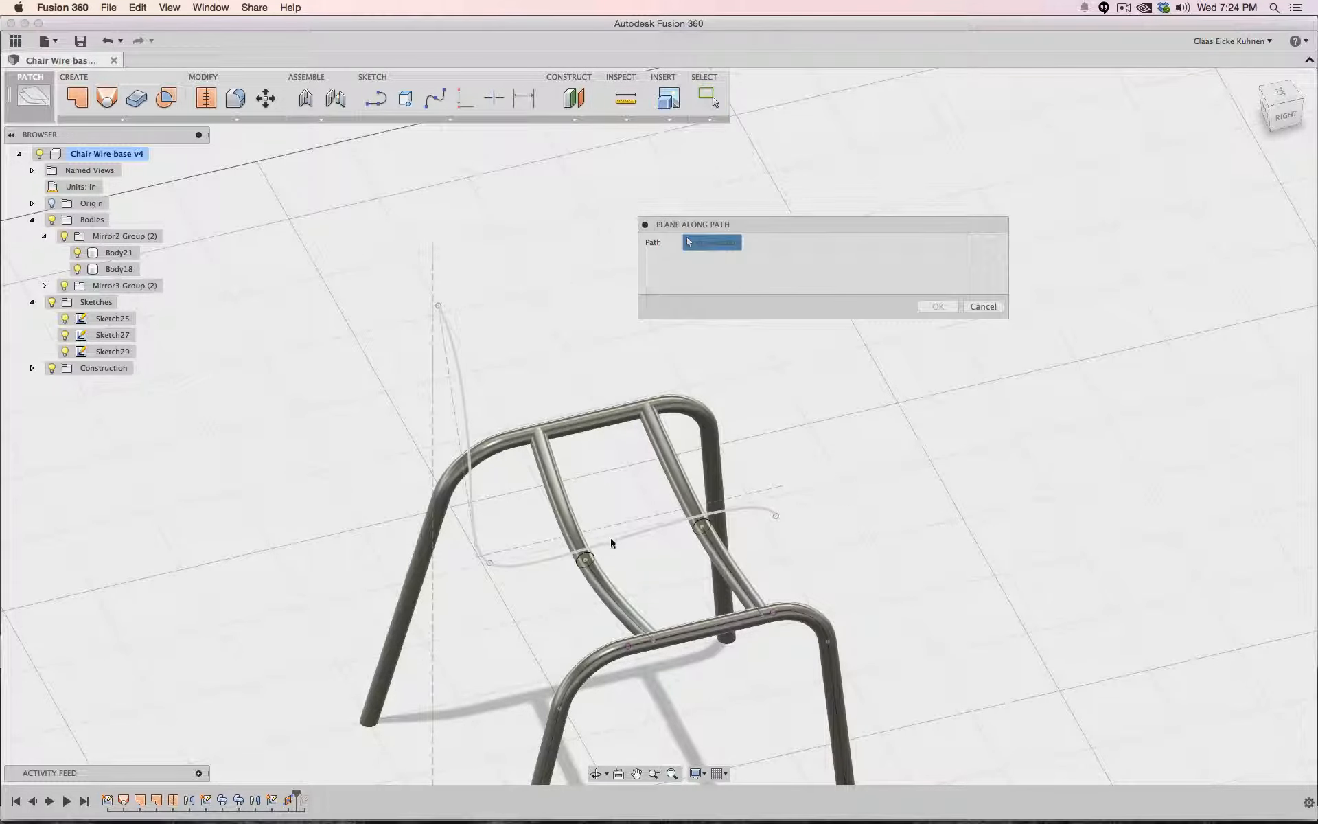
click(612, 543)
mouse_move(597, 547)
mouse_down()
mouse_move(477, 553)
mouse_move(433, 296)
mouse_up()
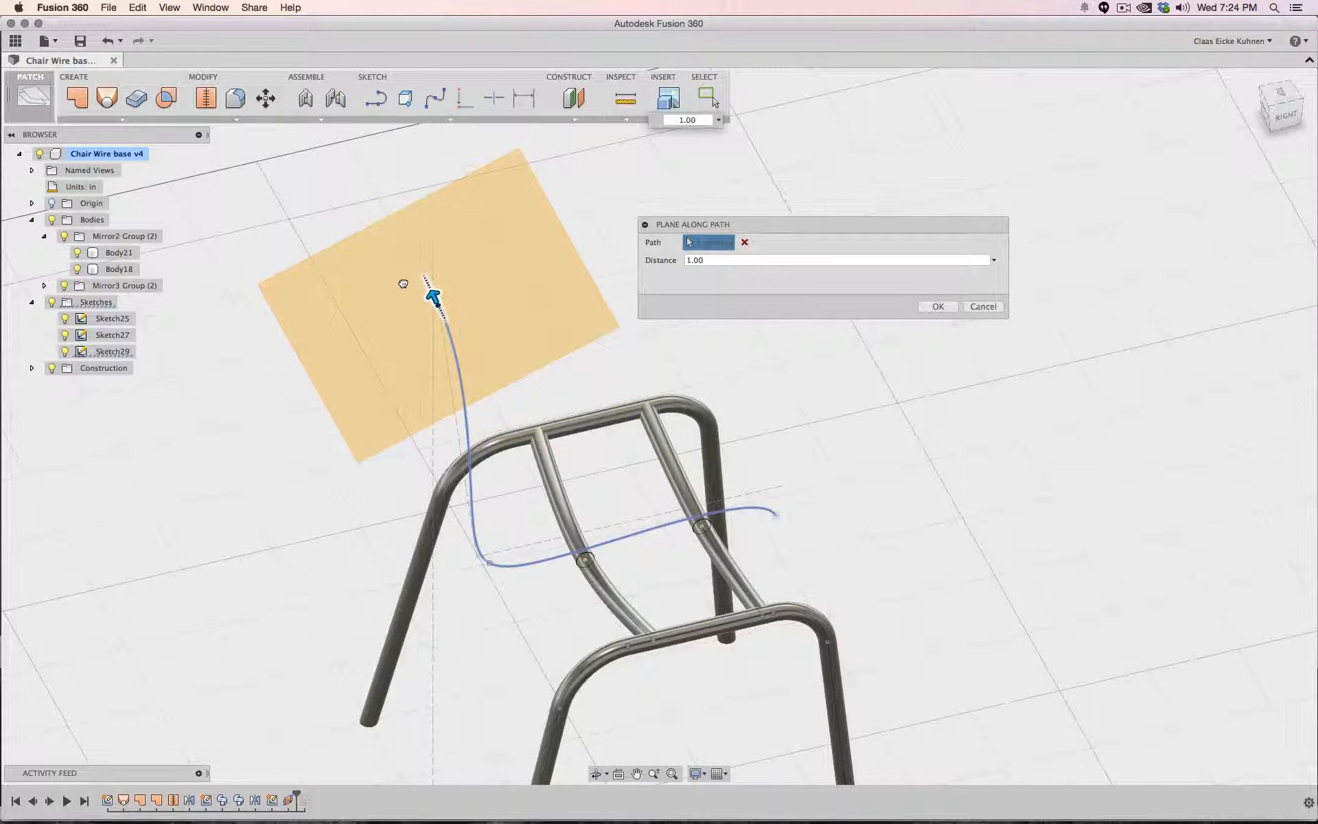
click(938, 307)
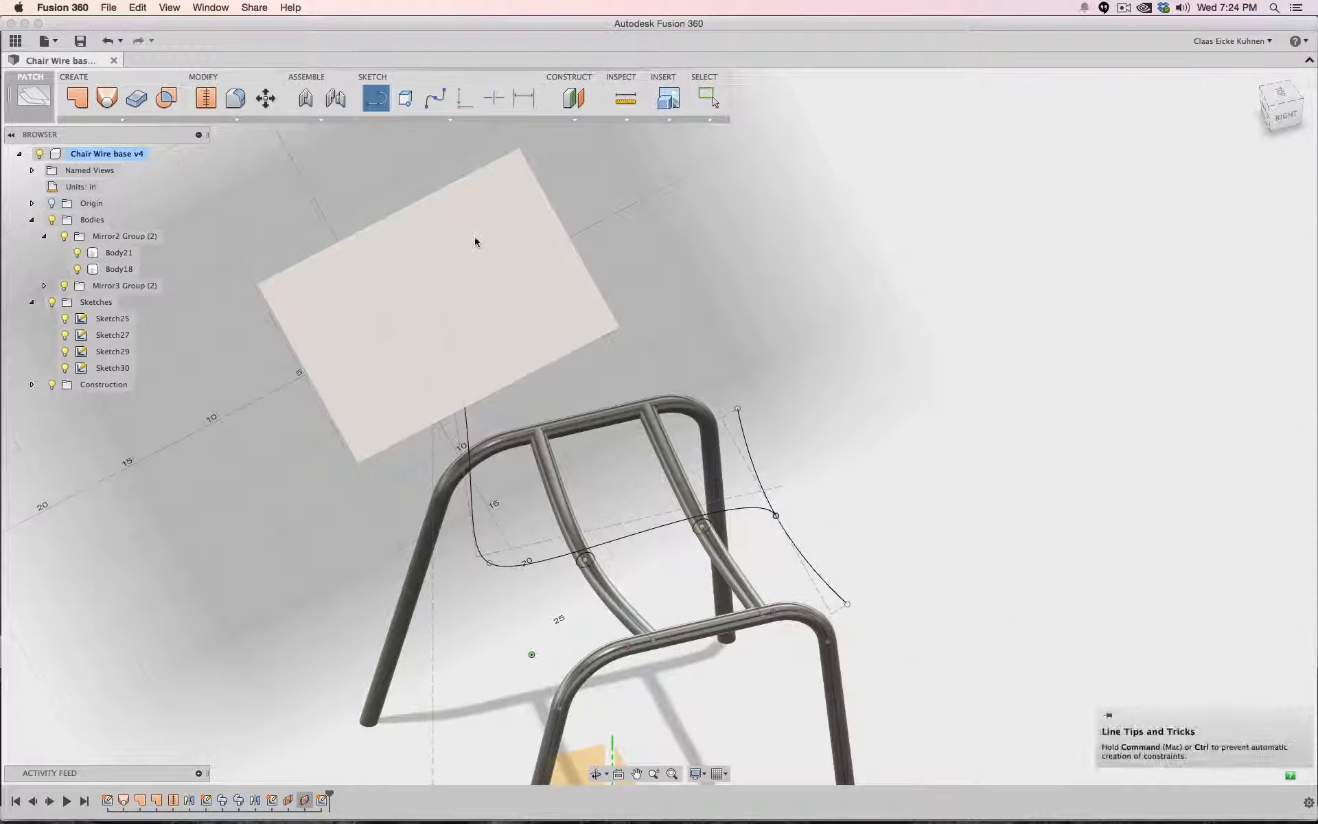
- Start a sketch on the new plane and draw an 8.5 in line upward from the spline end, then a 2 in segment at 90 degrees
click(476, 241)
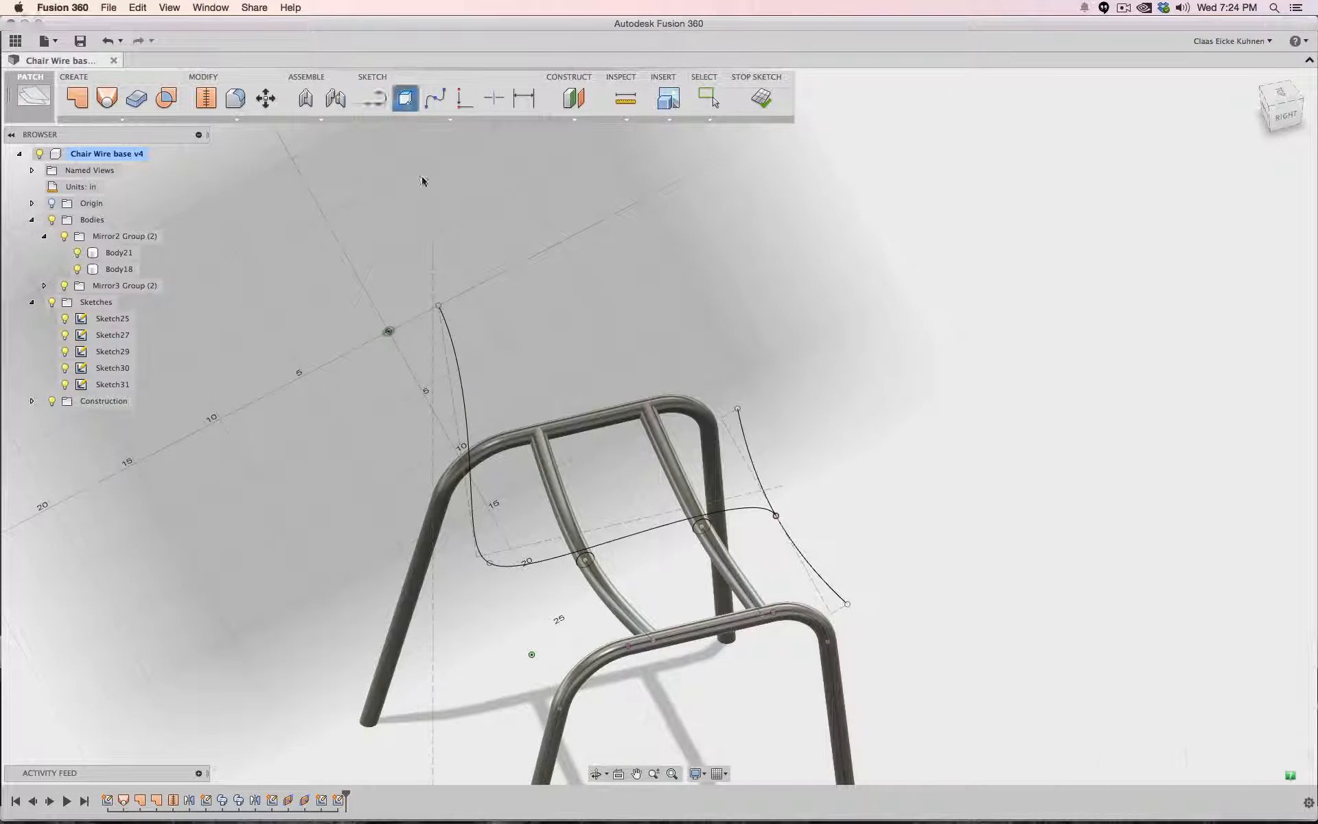
click(438, 306)
click(376, 98)
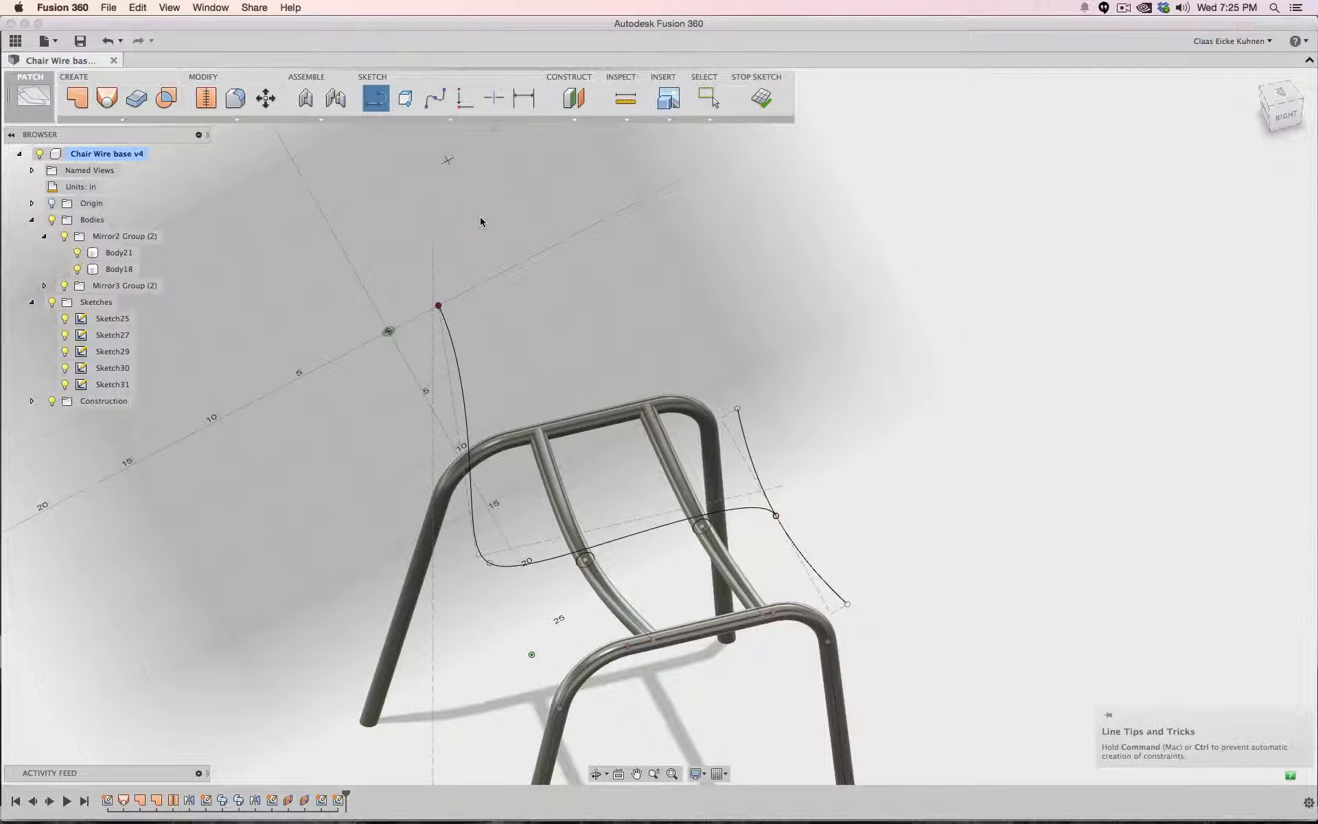
click(438, 306)
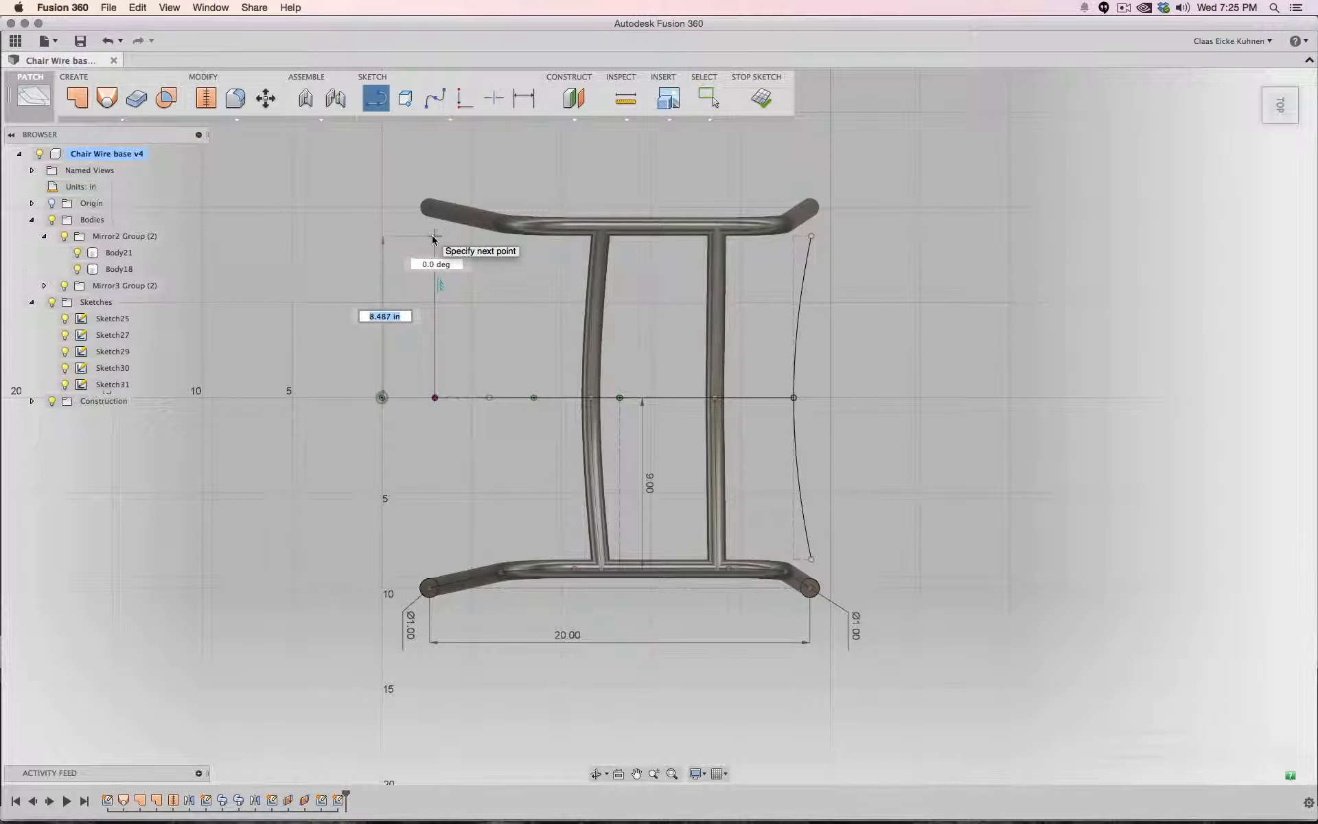
text(8.5)
key(Tab)
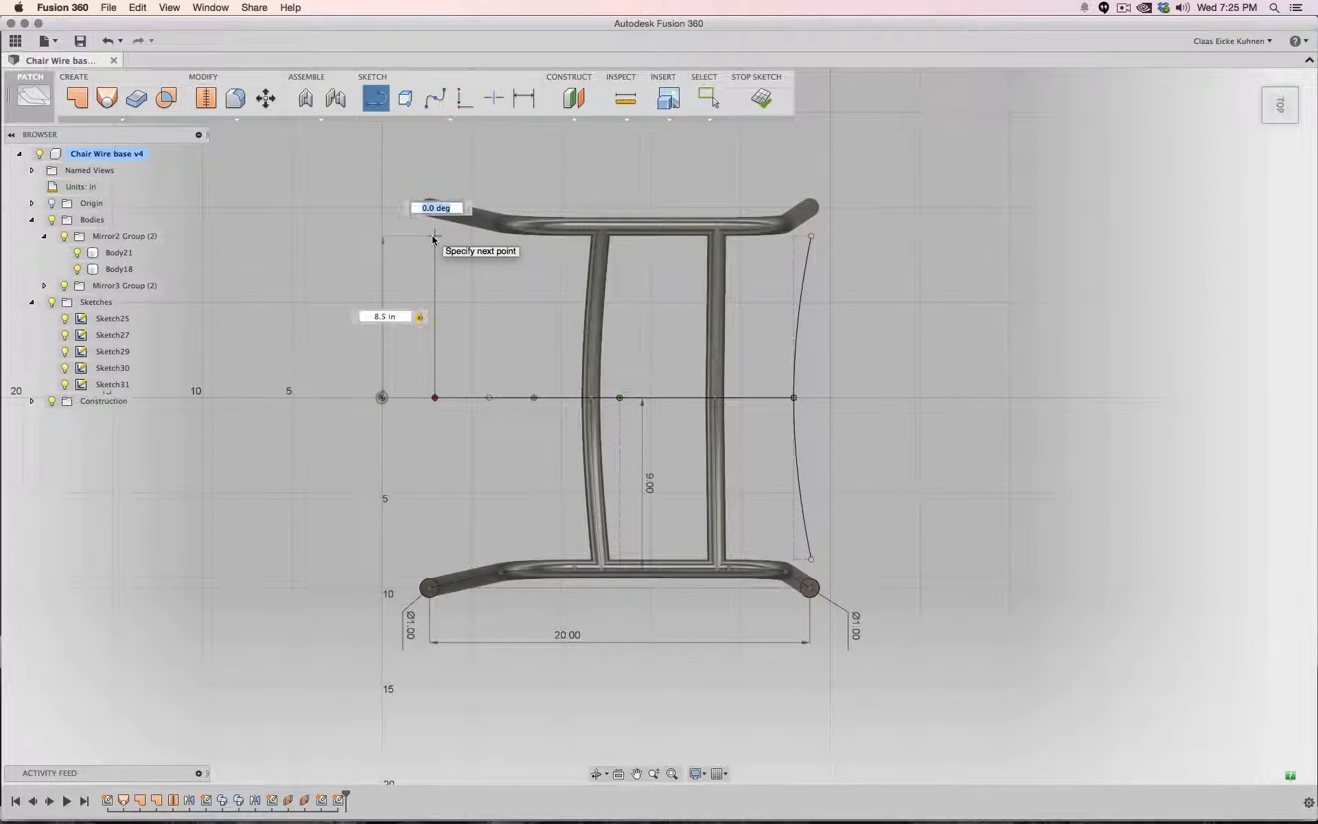
key(Return)
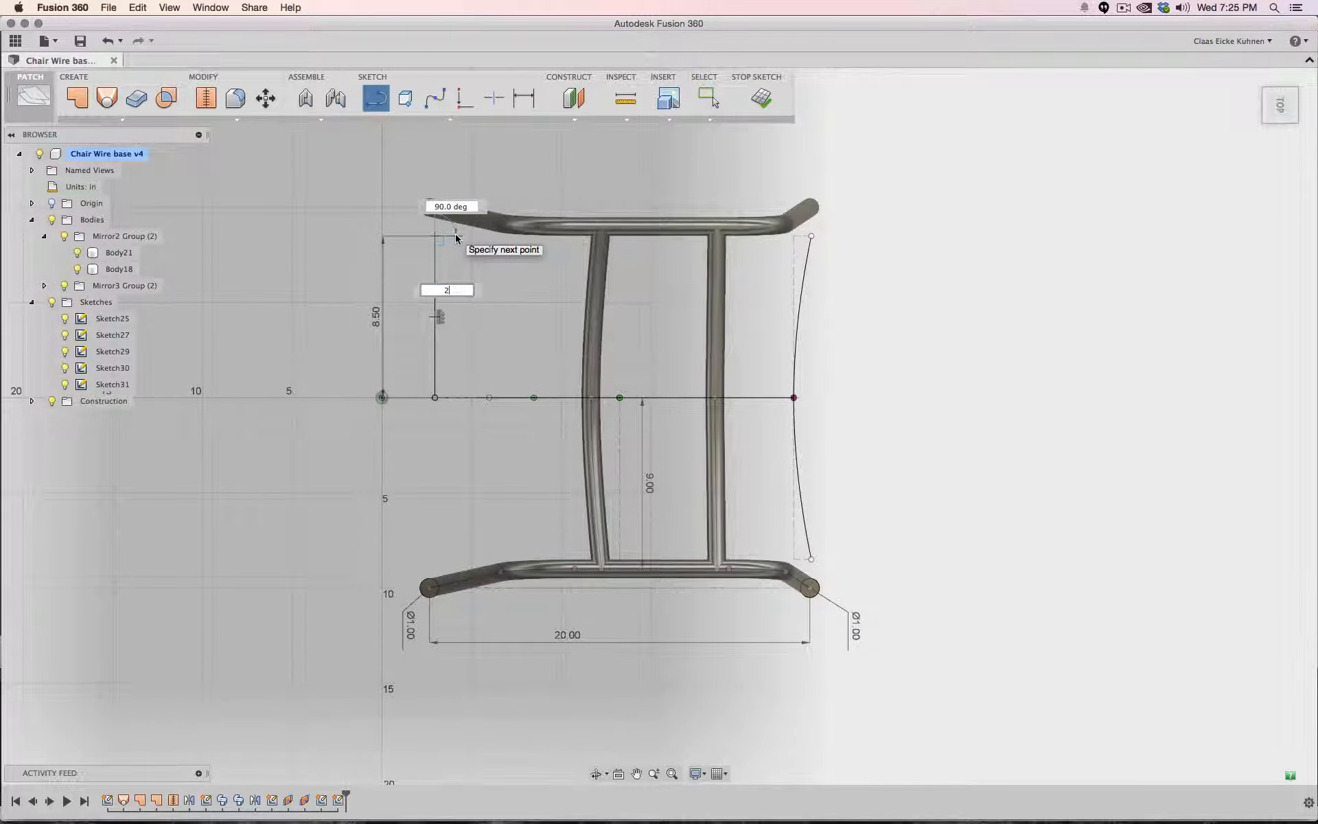
key(Tab)
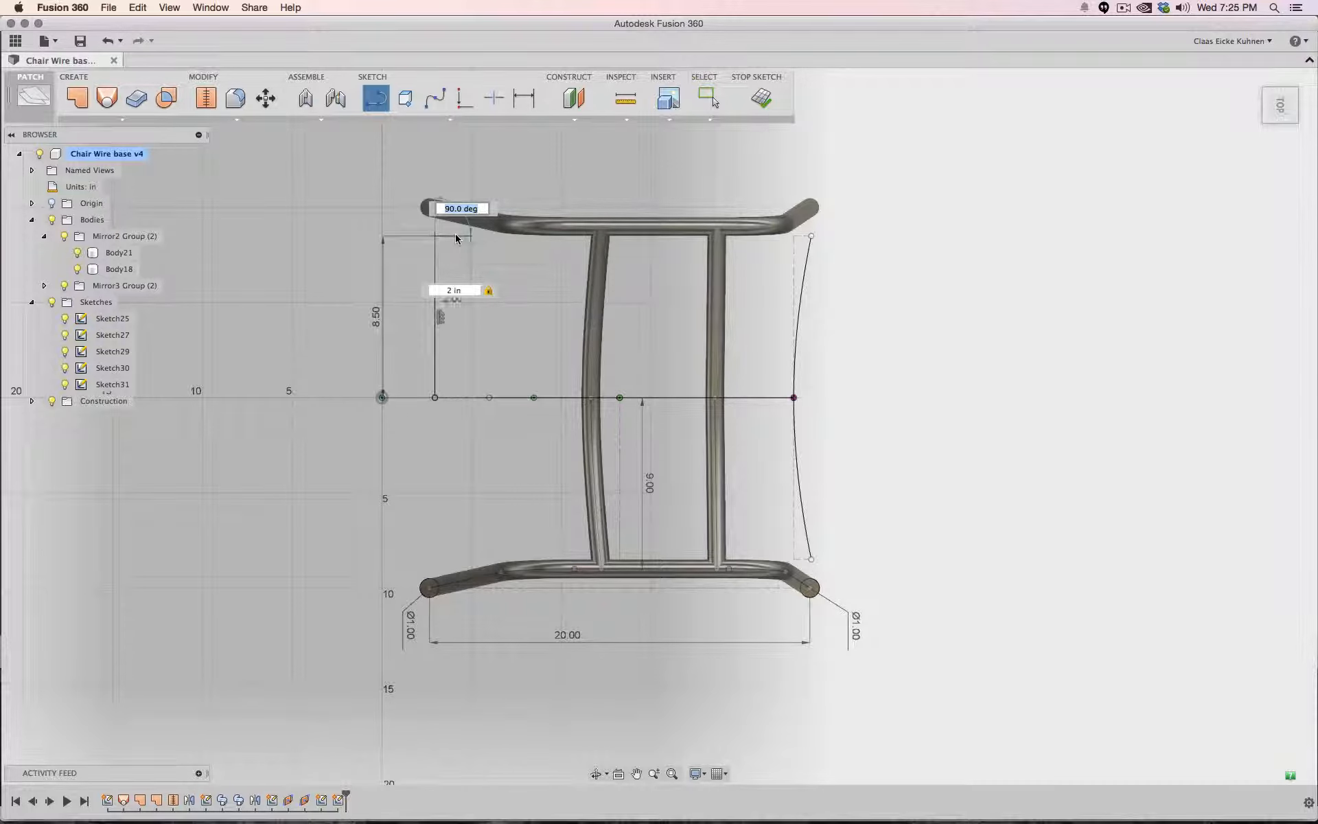
key(Return)
key(Escape)
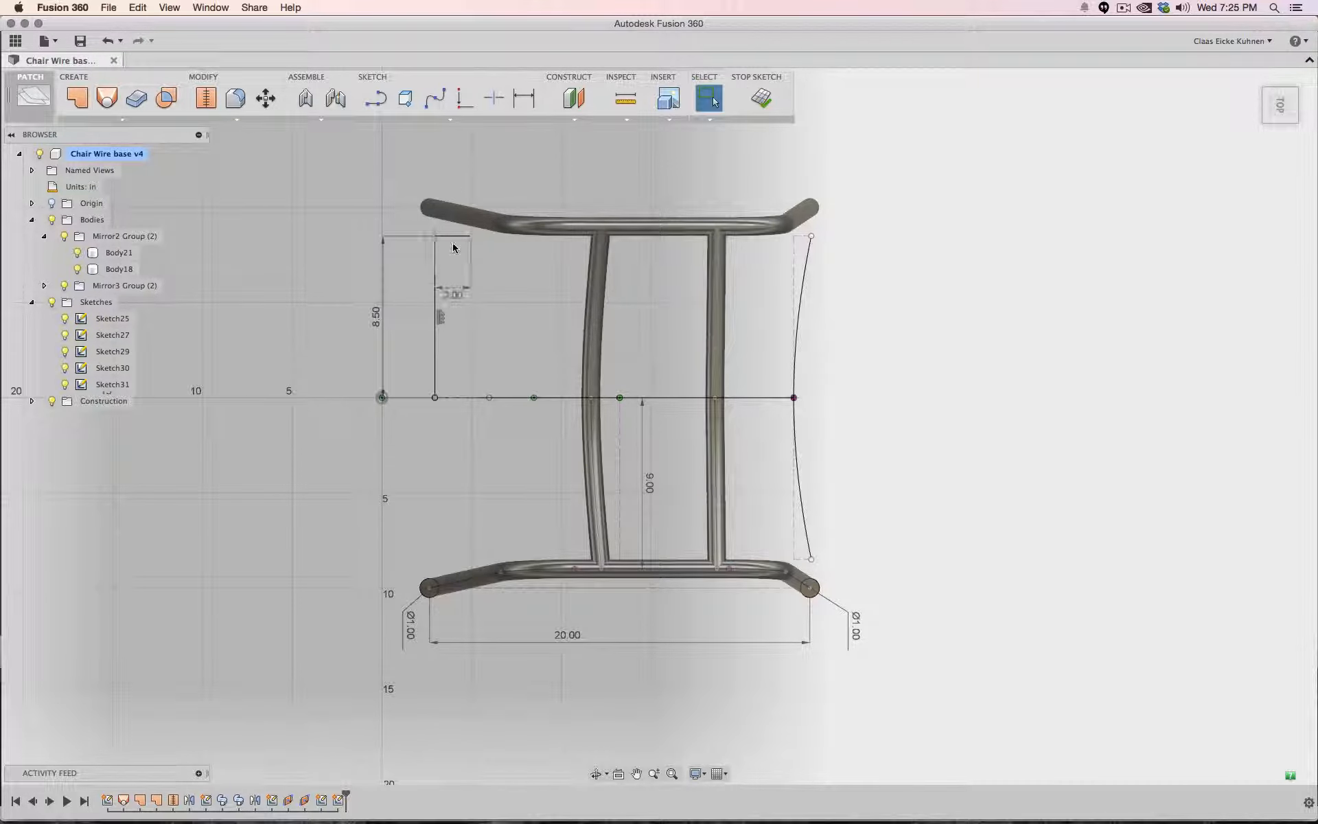
- Draw an 8.5 in line downward from the spline end, followed by a 2 in segment at 90 degrees
click(375, 99)
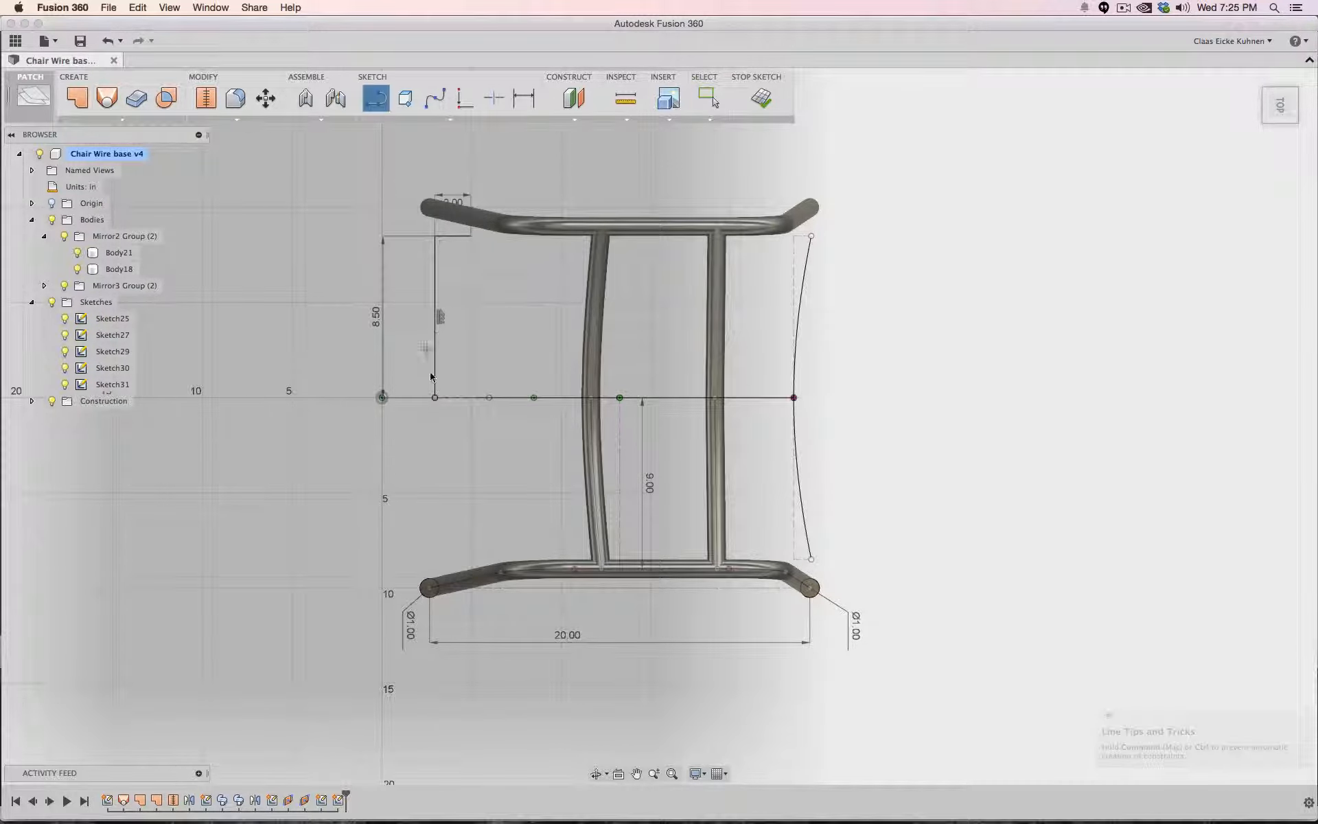
click(435, 397)
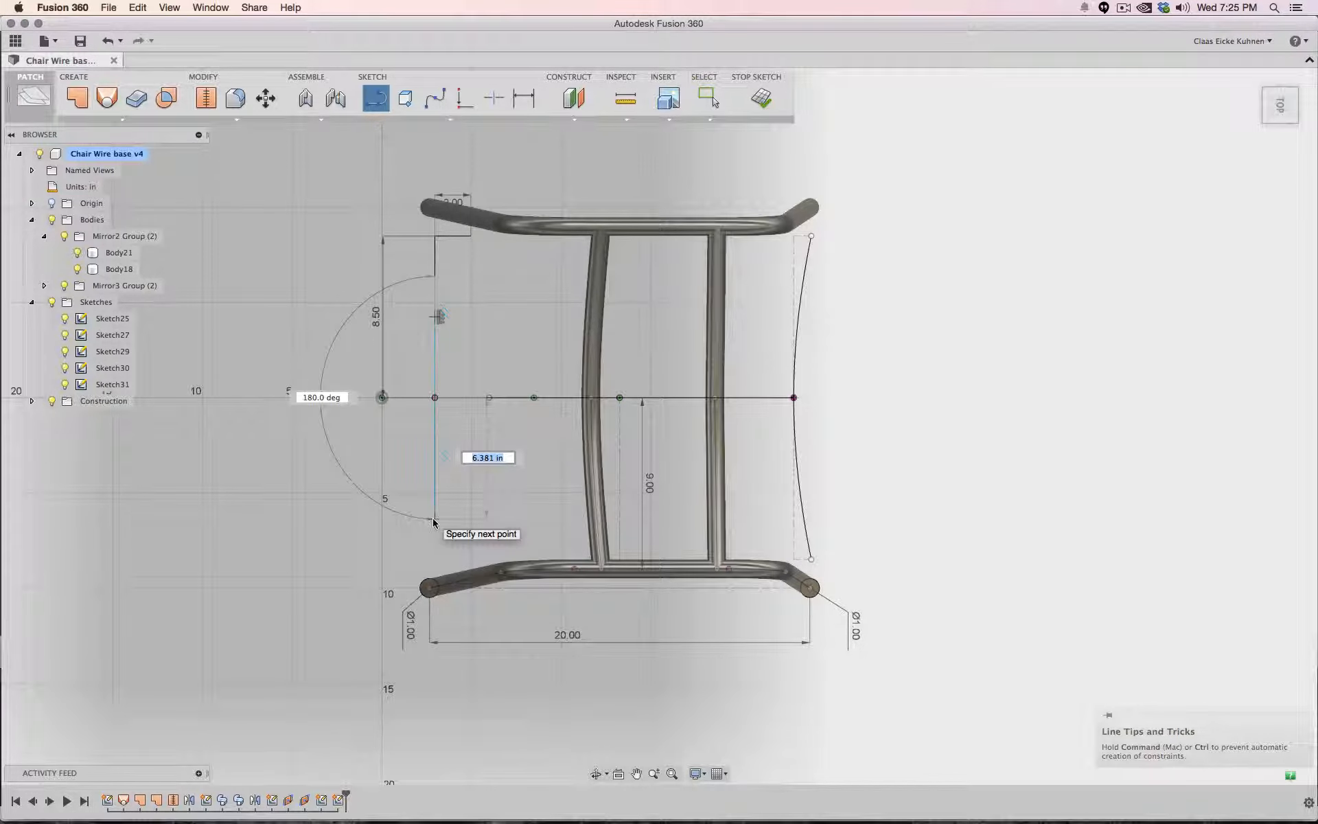
text(8.5)
key(Return)
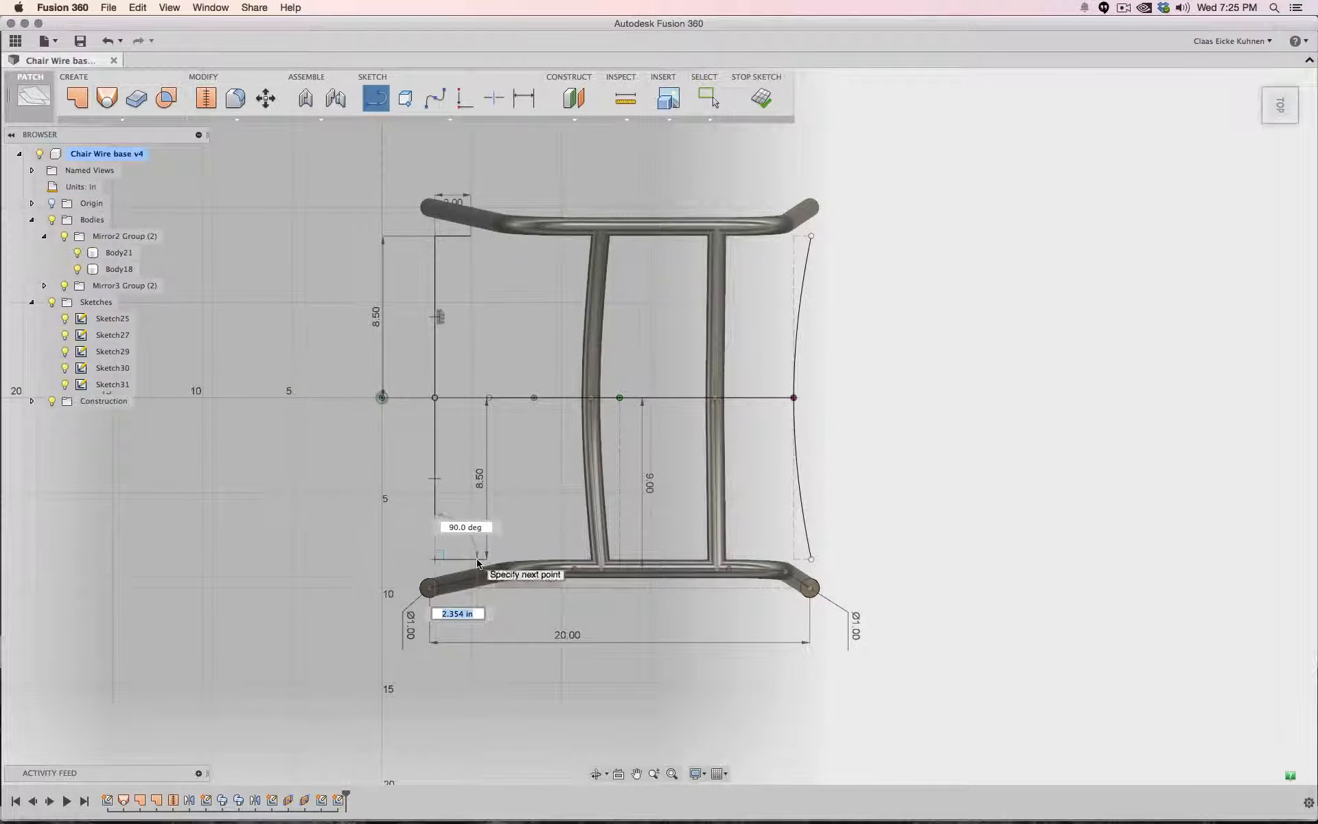
text(2)
key(Tab)
key(Return)
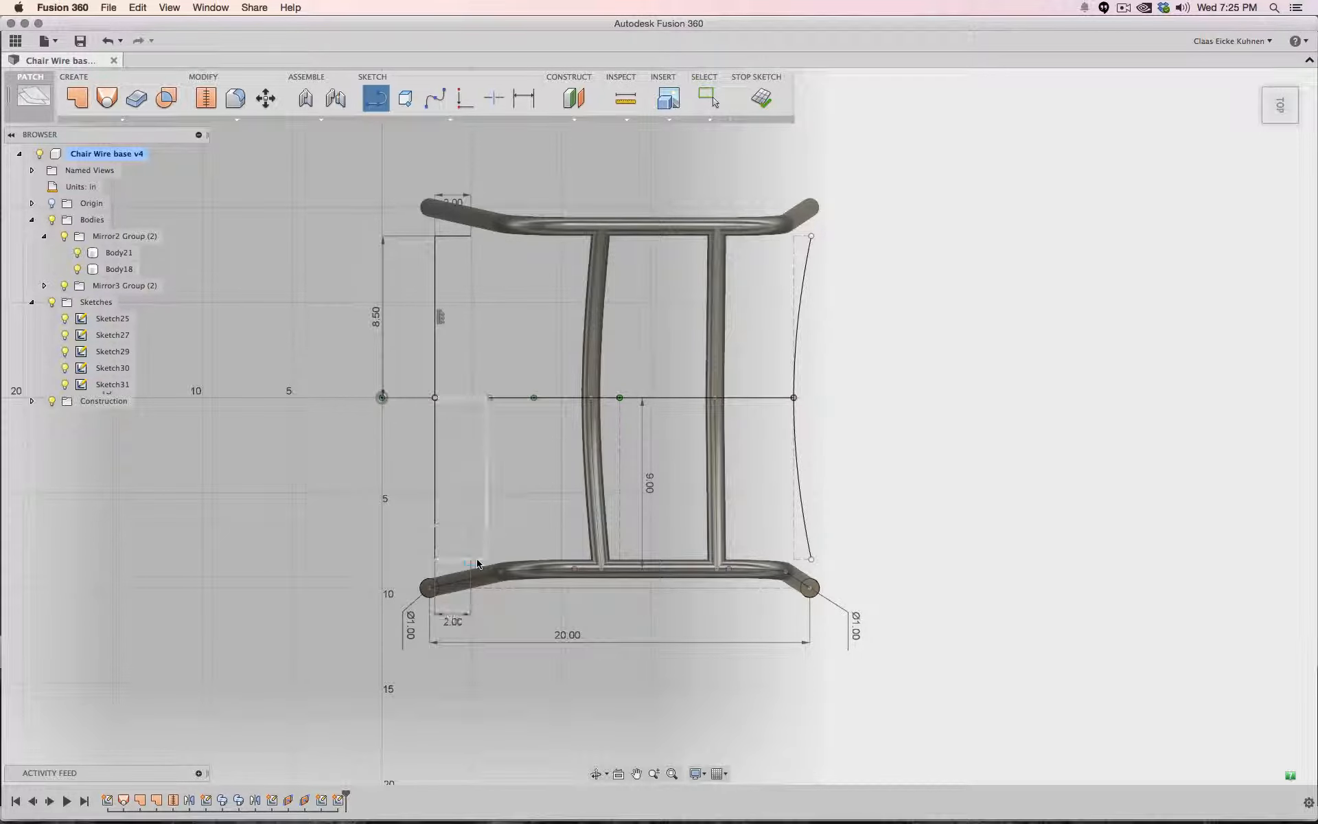
key(Escape)
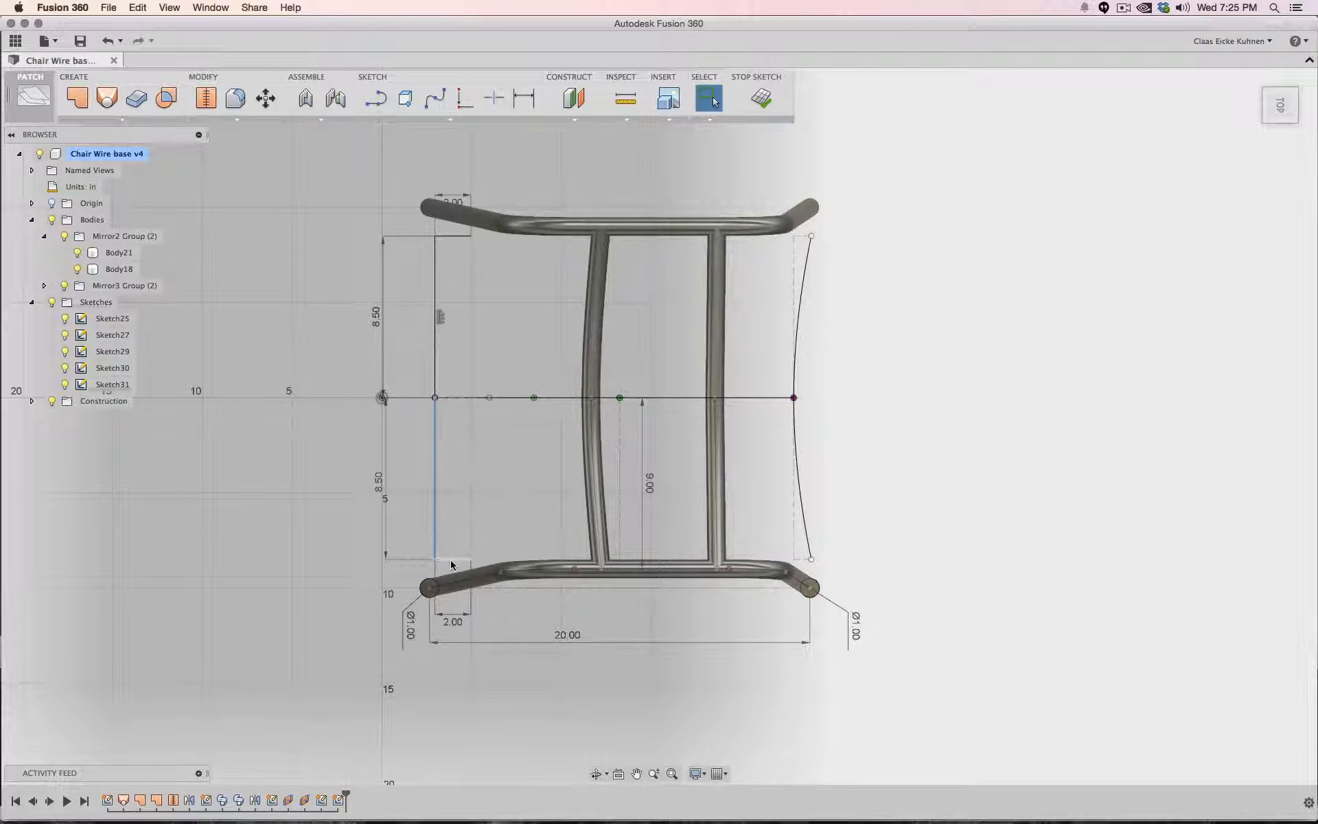
- Convert the two 8.5 in lines to construction geometry
shift+click(435, 267)
shift+click(449, 235)
right_click(437, 272)
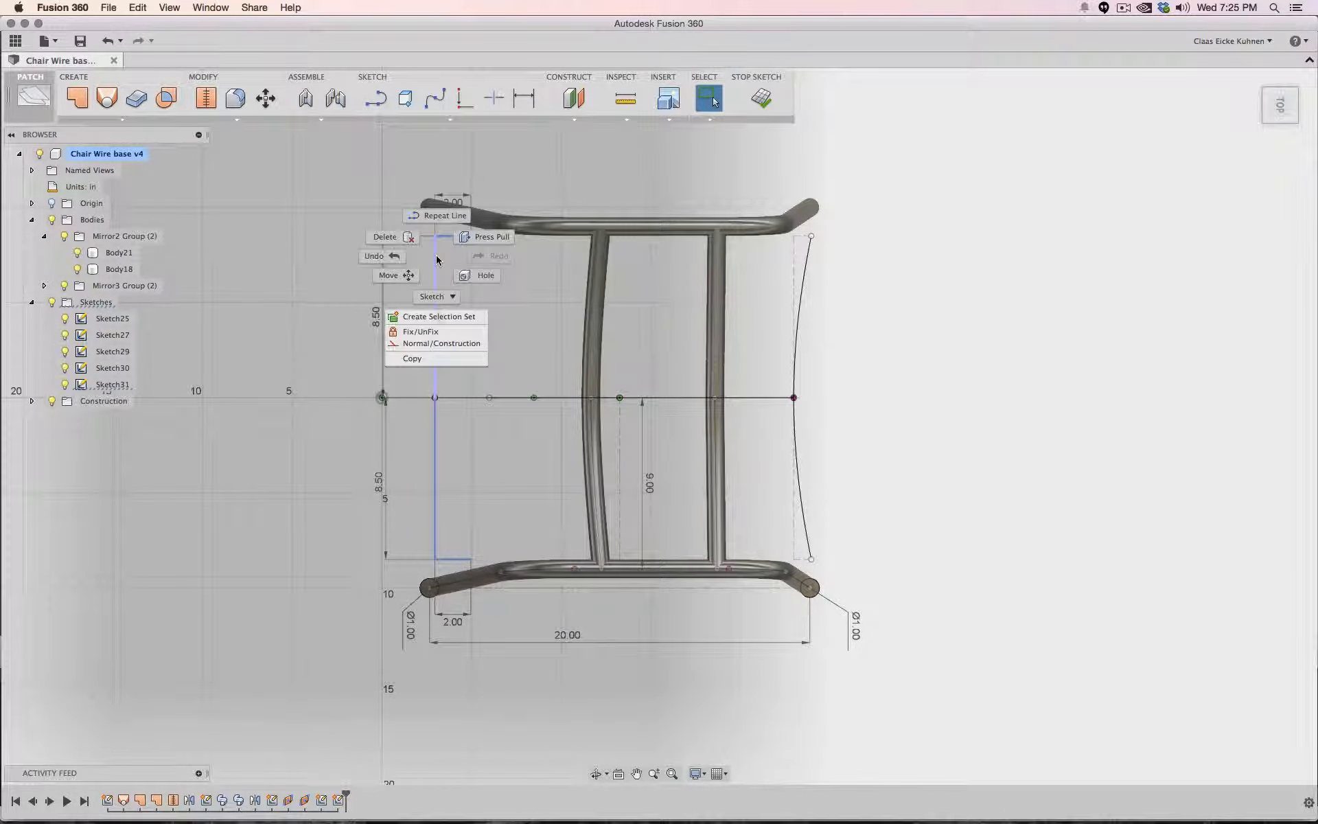
click(467, 343)
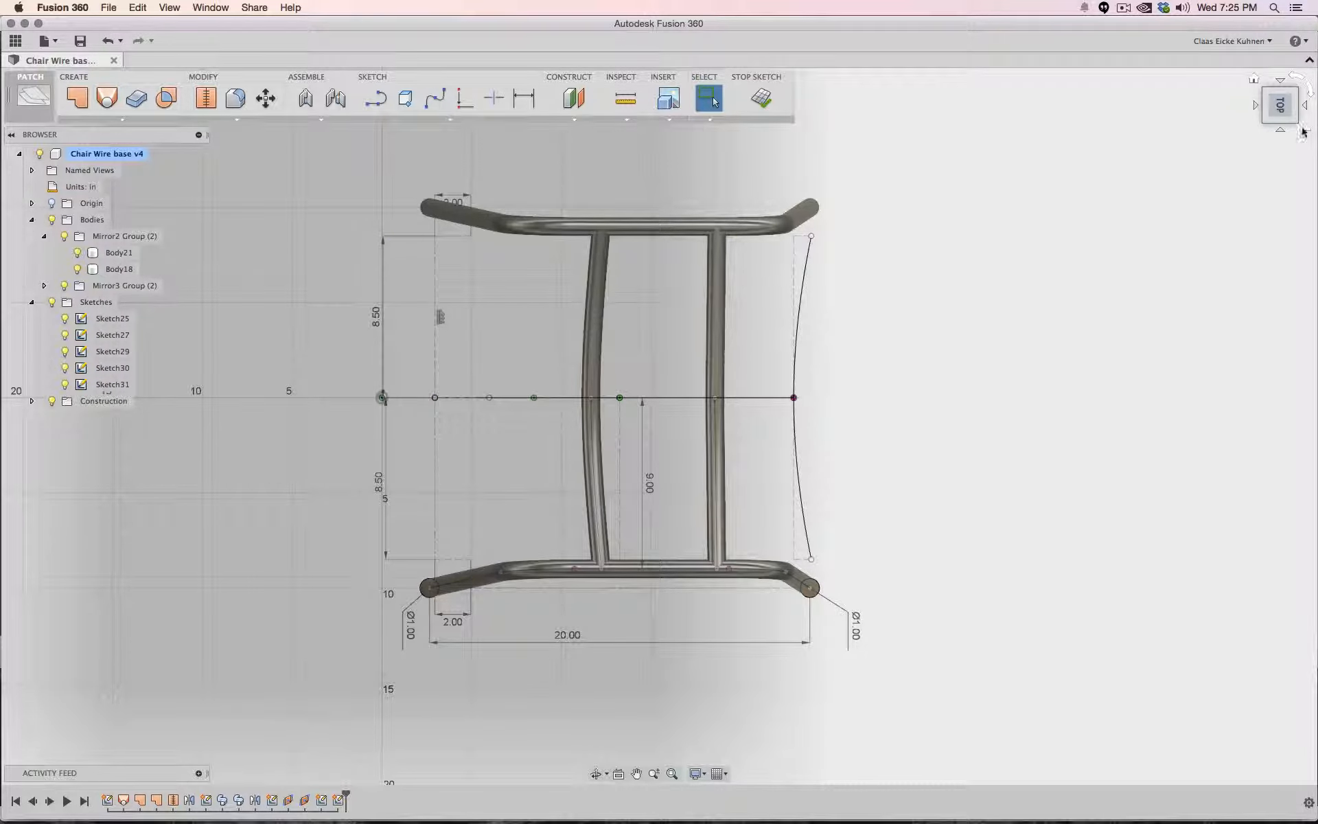
- Draw a spline from the upper 2 in line's end through the seat spline's end point to the lower 2 in line's end
mouse_move(1281, 103)
mouse_down()
mouse_move(1247, 80)
mouse_move(1233, 60)
mouse_move(1245, 57)
mouse_up()
middle_drag(642, 237, 639, 330)
click(432, 100)
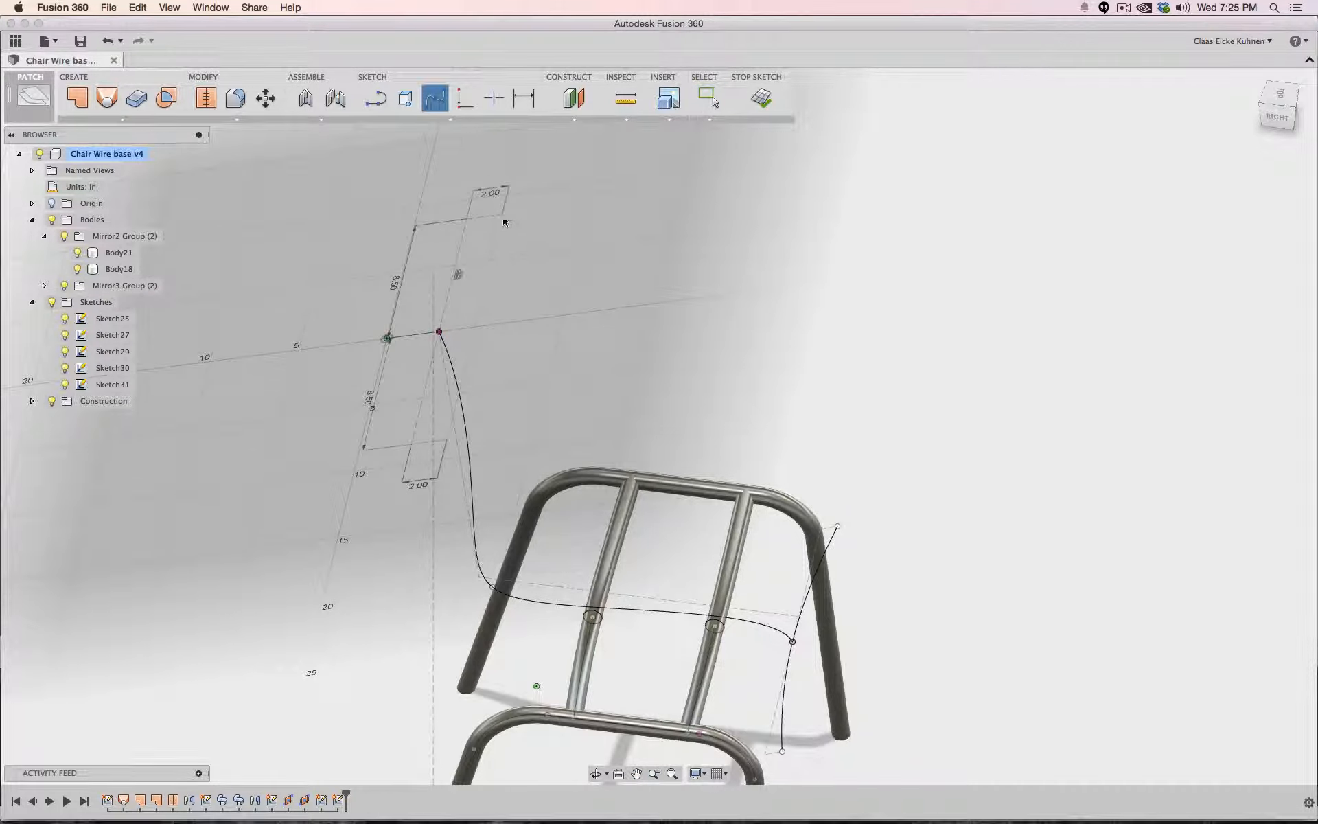
click(501, 214)
click(439, 332)
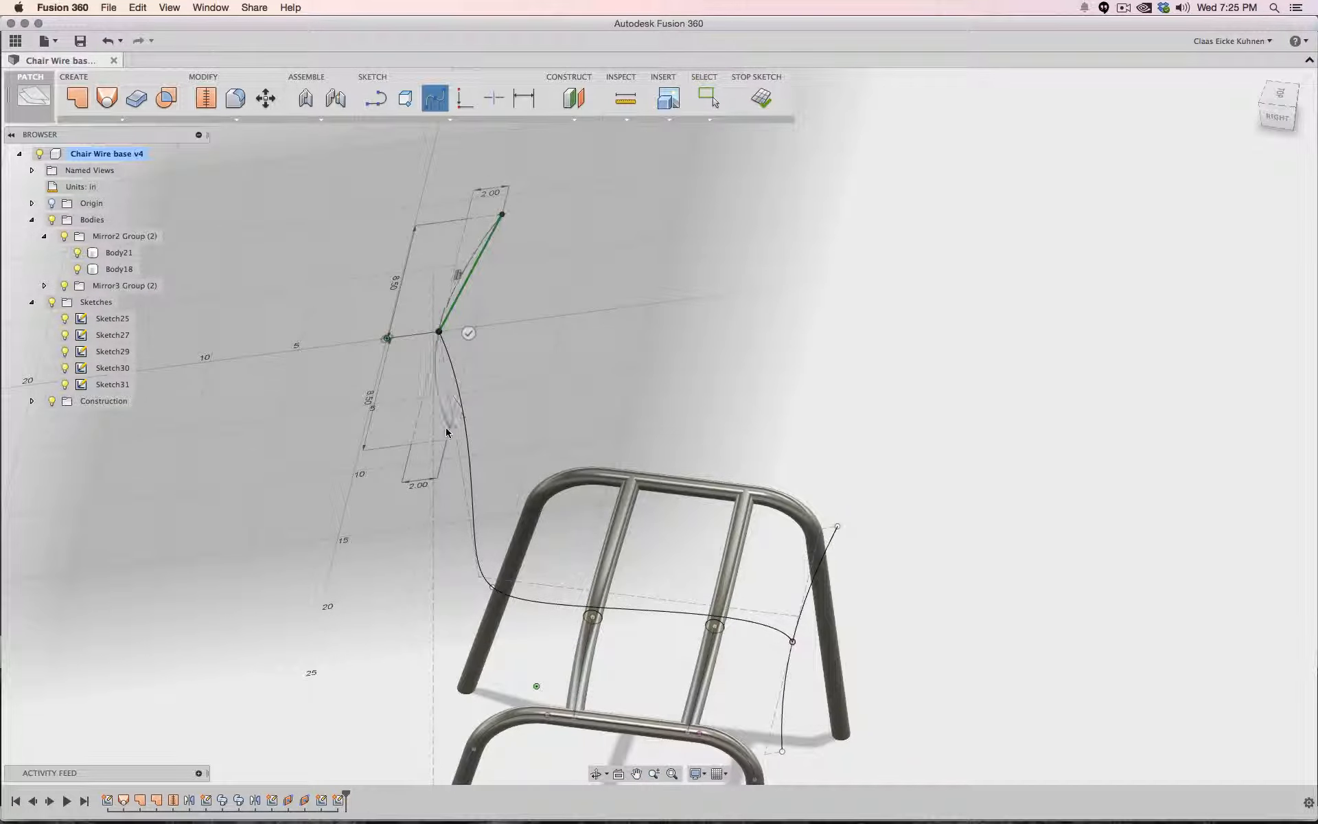
click(446, 439)
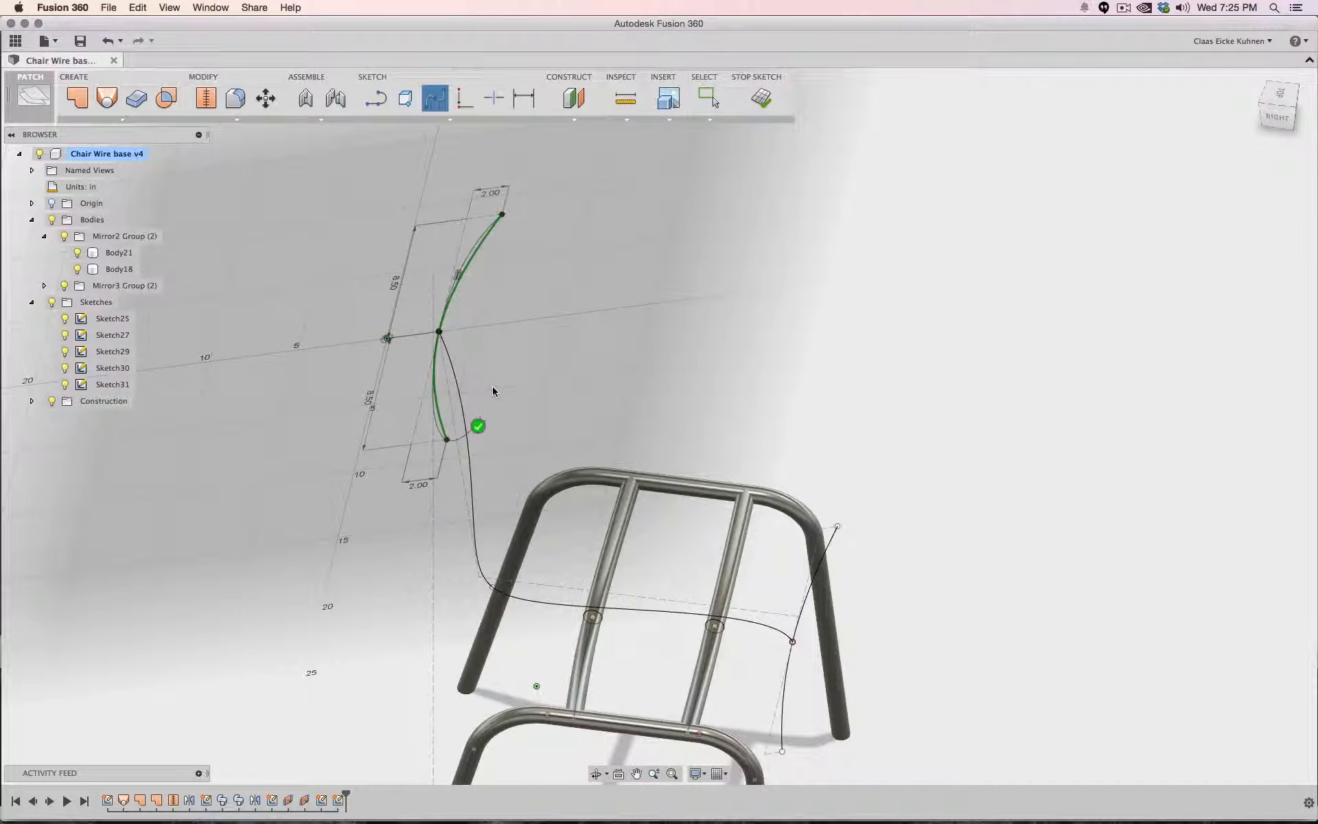
click(479, 426)
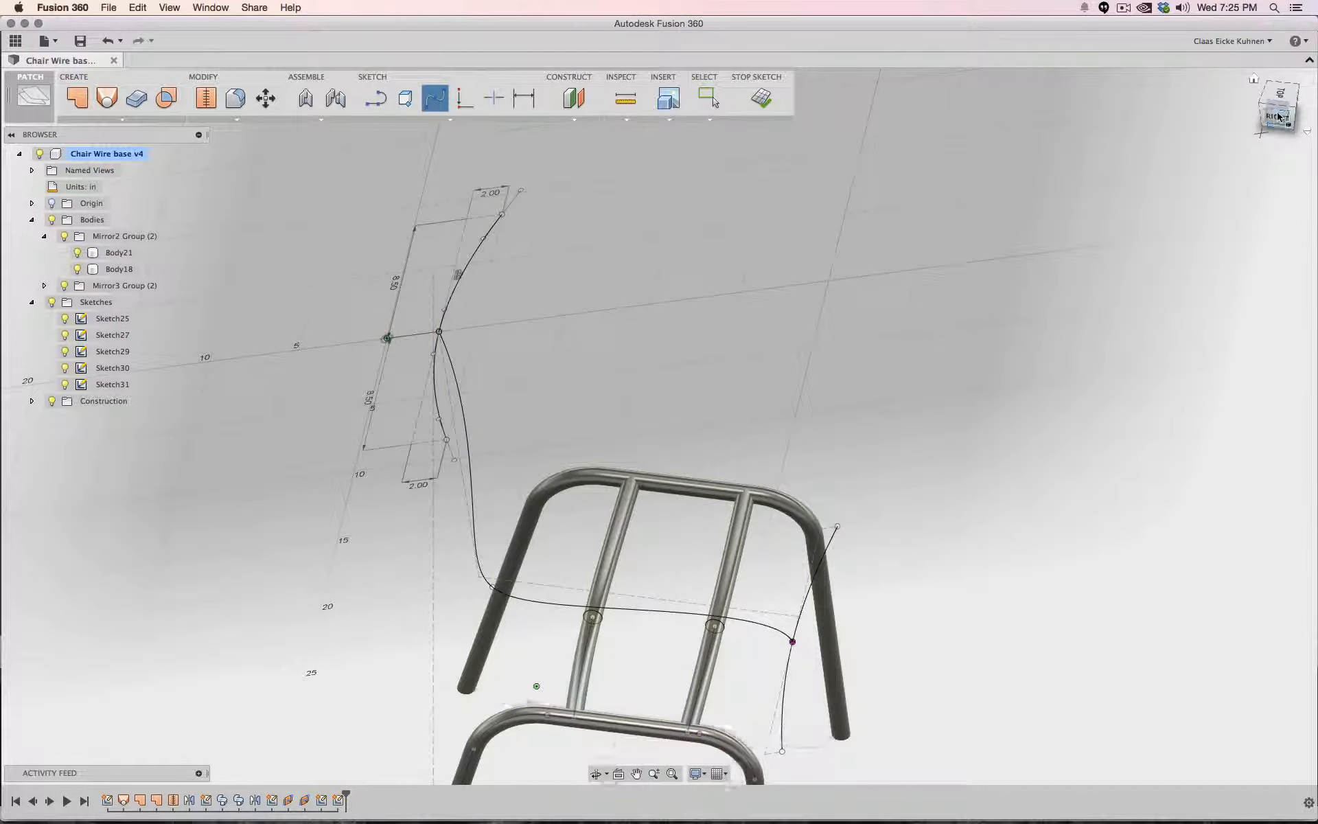
- Finish the cross-section sketch and orbit around the seat profile splines
click(1278, 116)
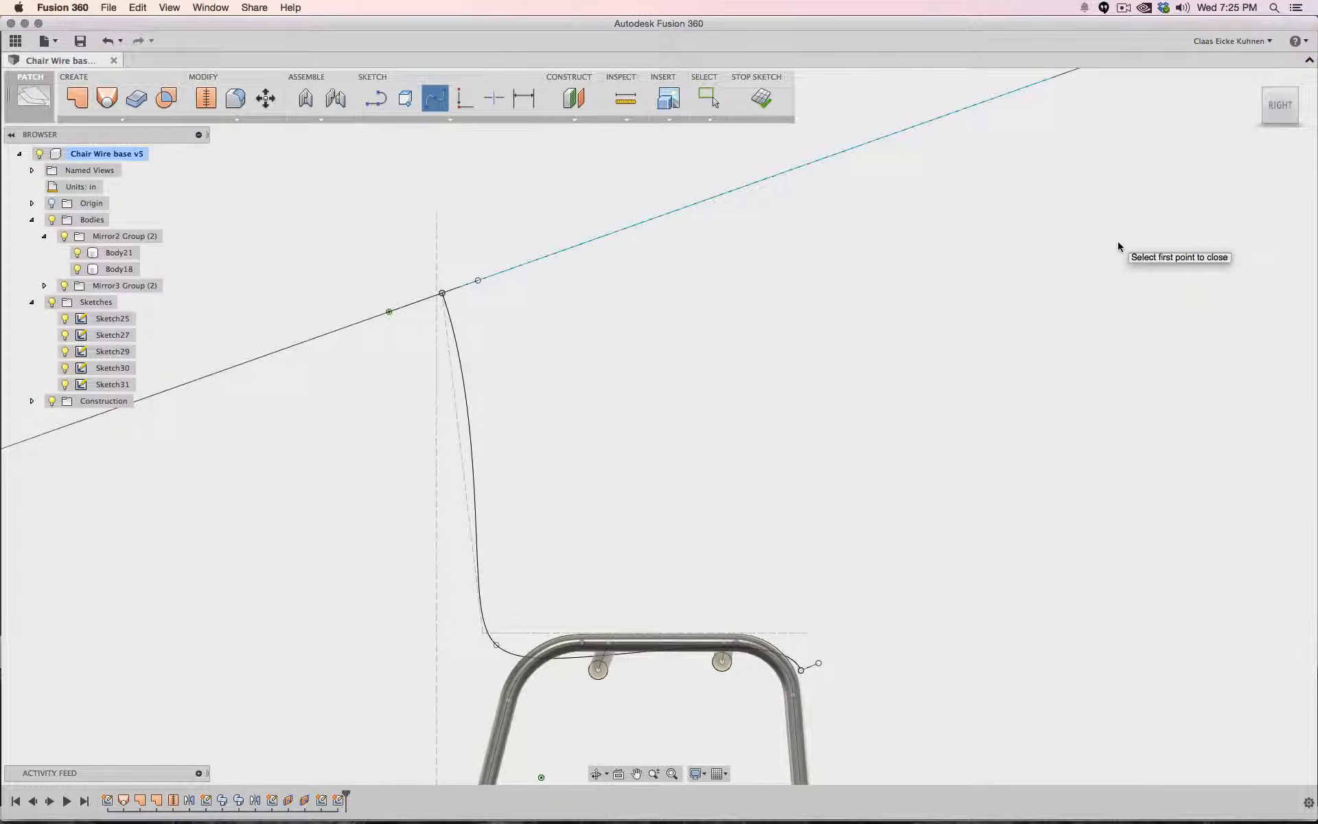
click(761, 98)
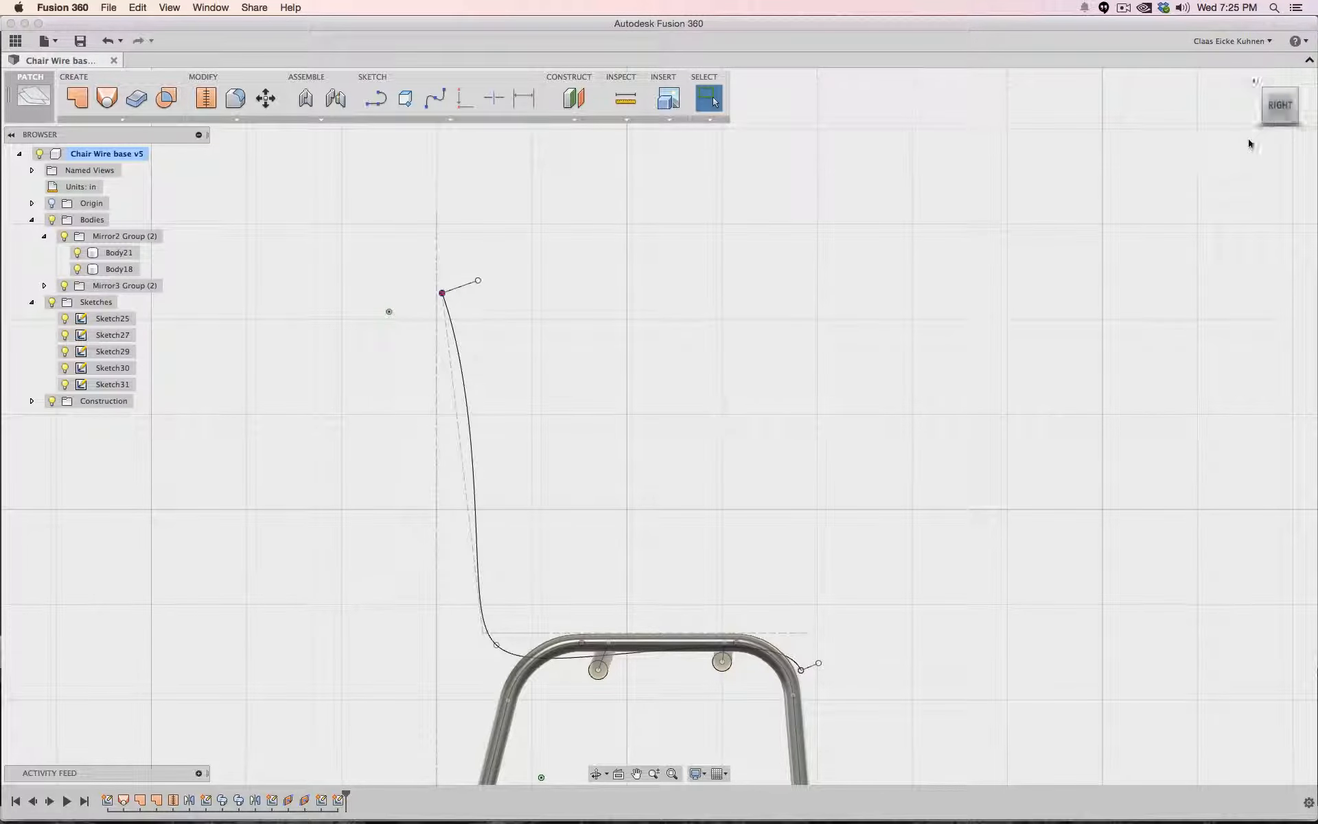
mouse_move(1281, 112)
mouse_down()
mouse_move(1278, 152)
mouse_move(1240, 143)
mouse_move(1282, 133)
mouse_move(1237, 146)
mouse_move(1279, 132)
mouse_up()
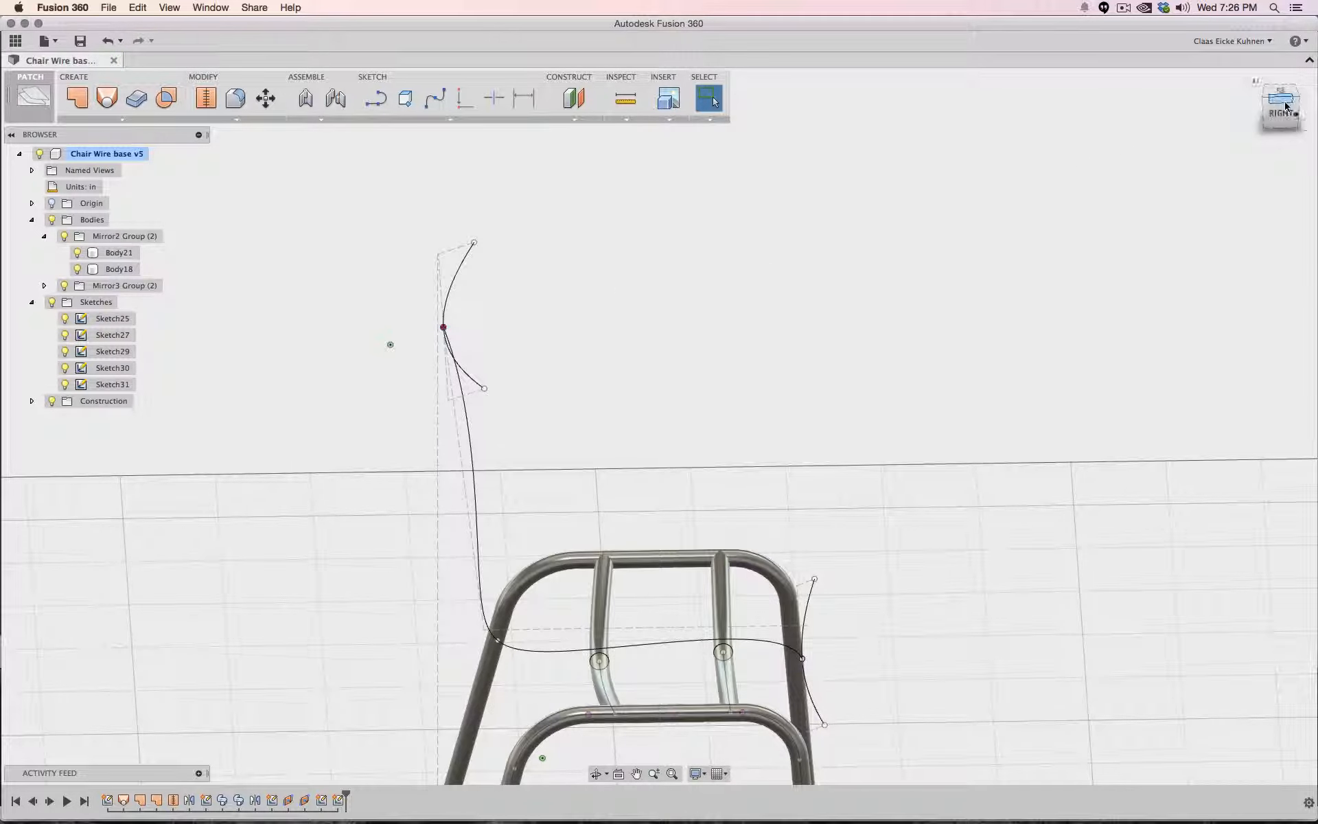
drag(1283, 109, 1235, 122)
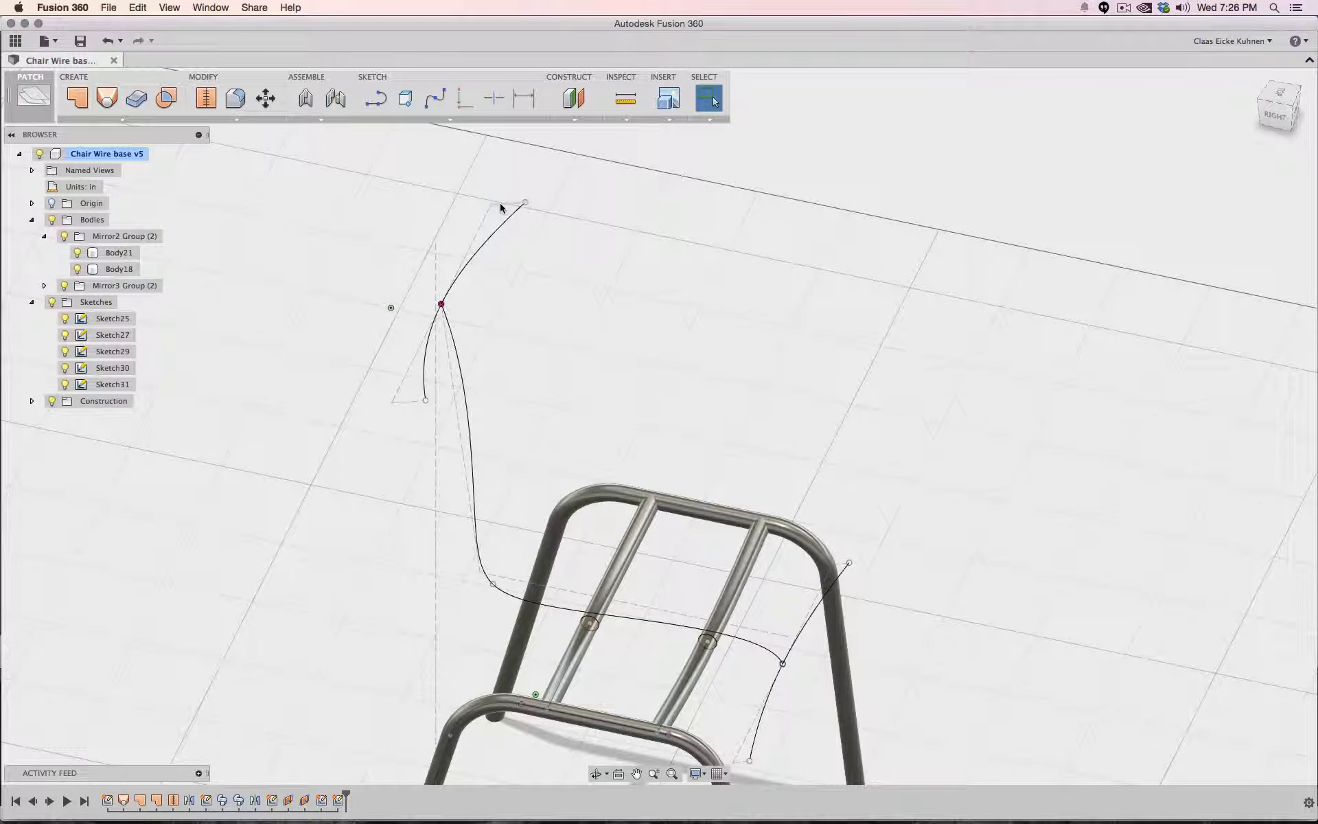
click(501, 204)
click(405, 404)
middle_drag(941, 408, 891, 345)
click(869, 342)
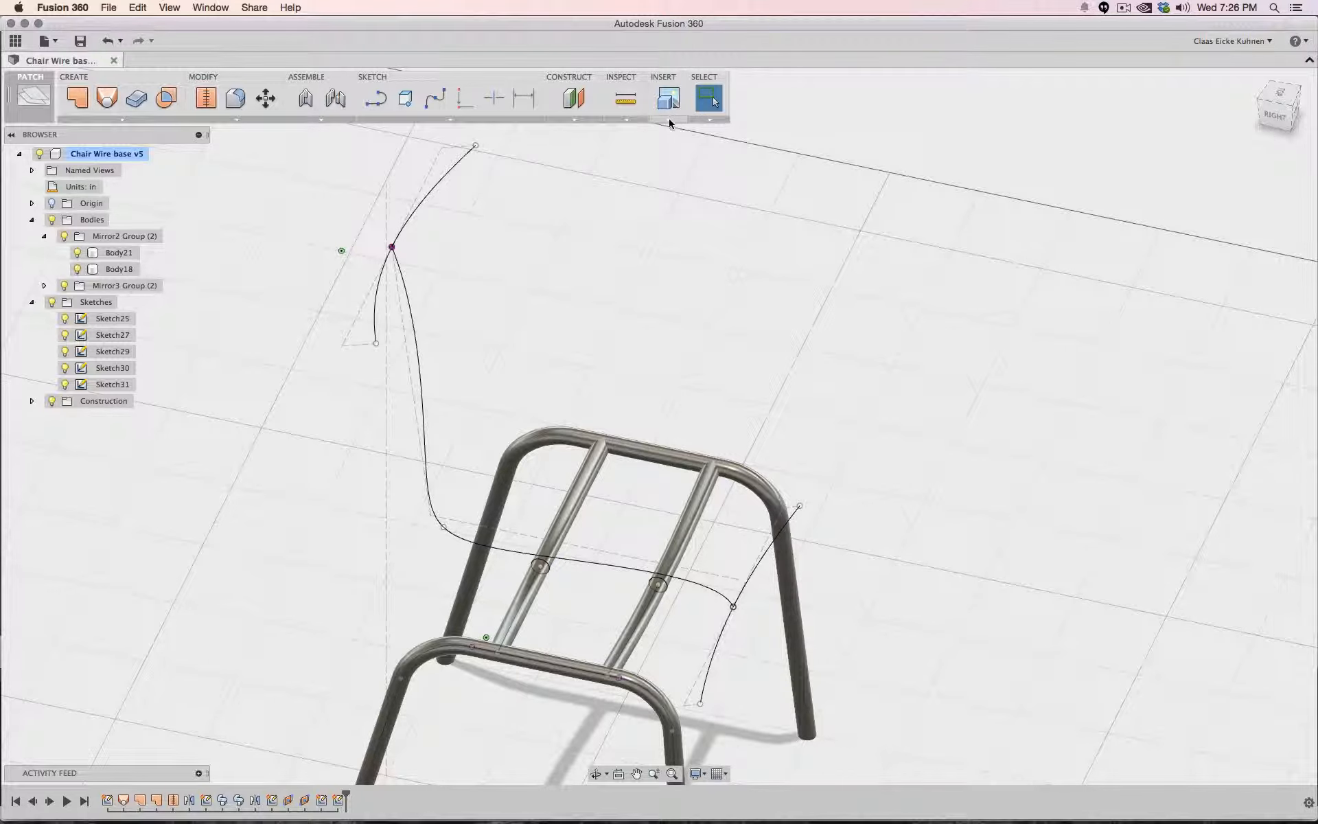
click(433, 100)
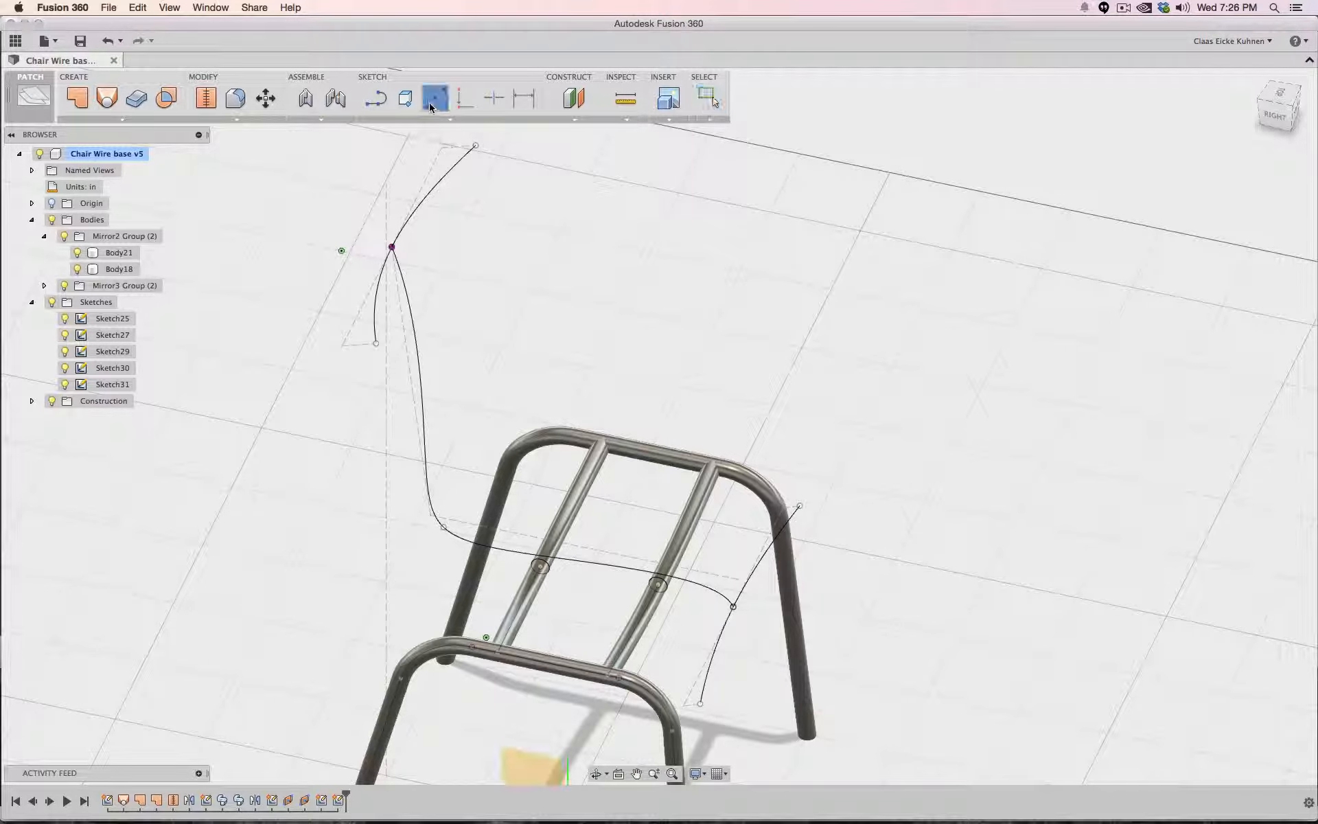
key(Escape)
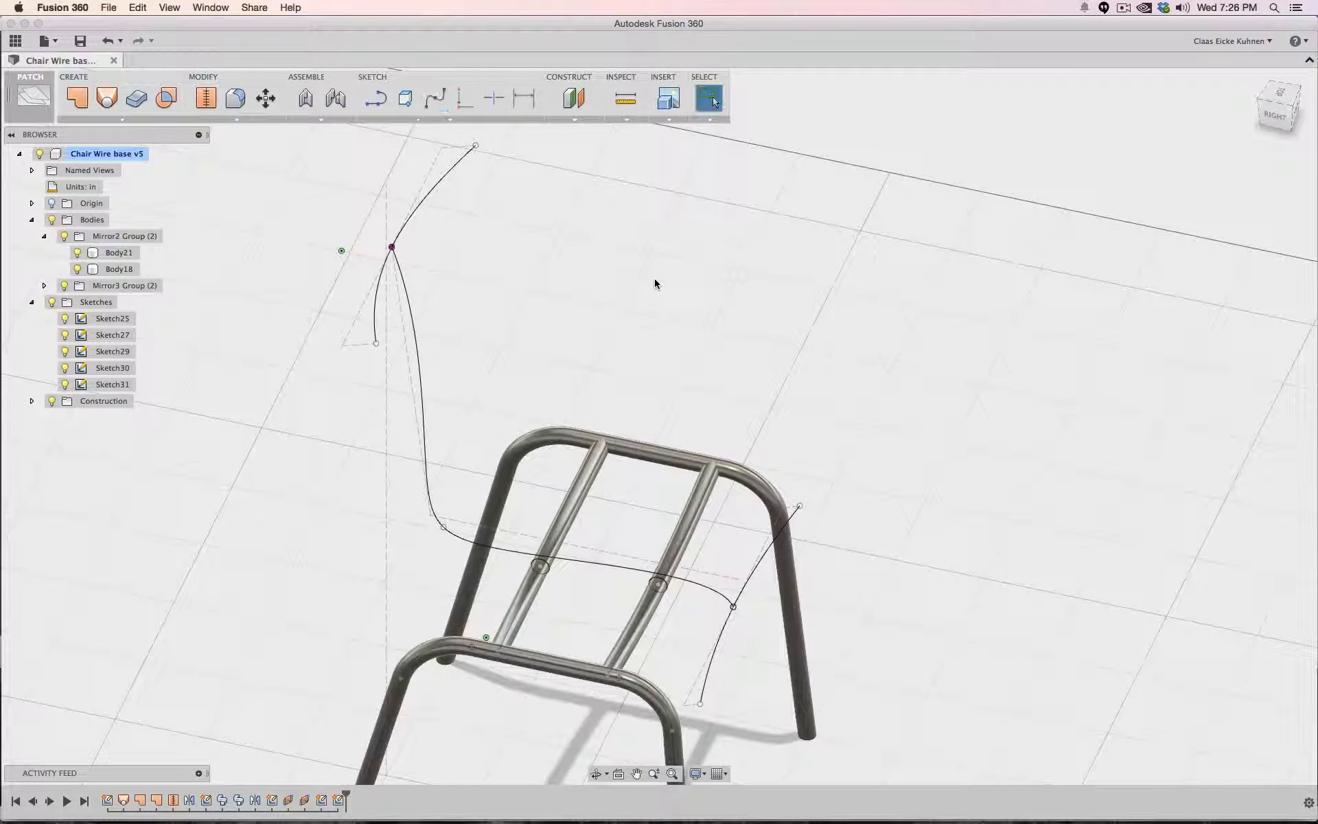
- Loft a new body between the two cross-section splines, using the seat profile spline converted to a centerline
click(107, 98)
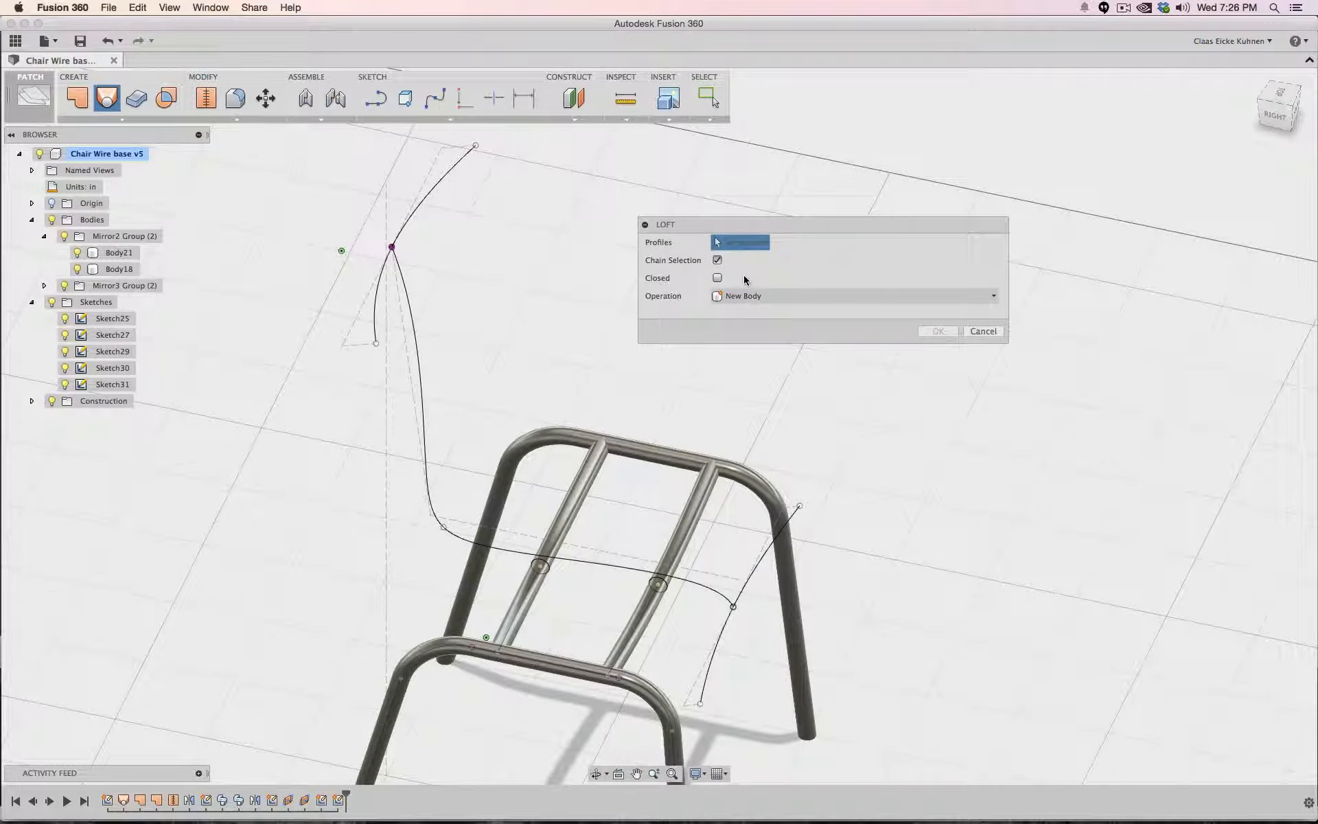
click(707, 672)
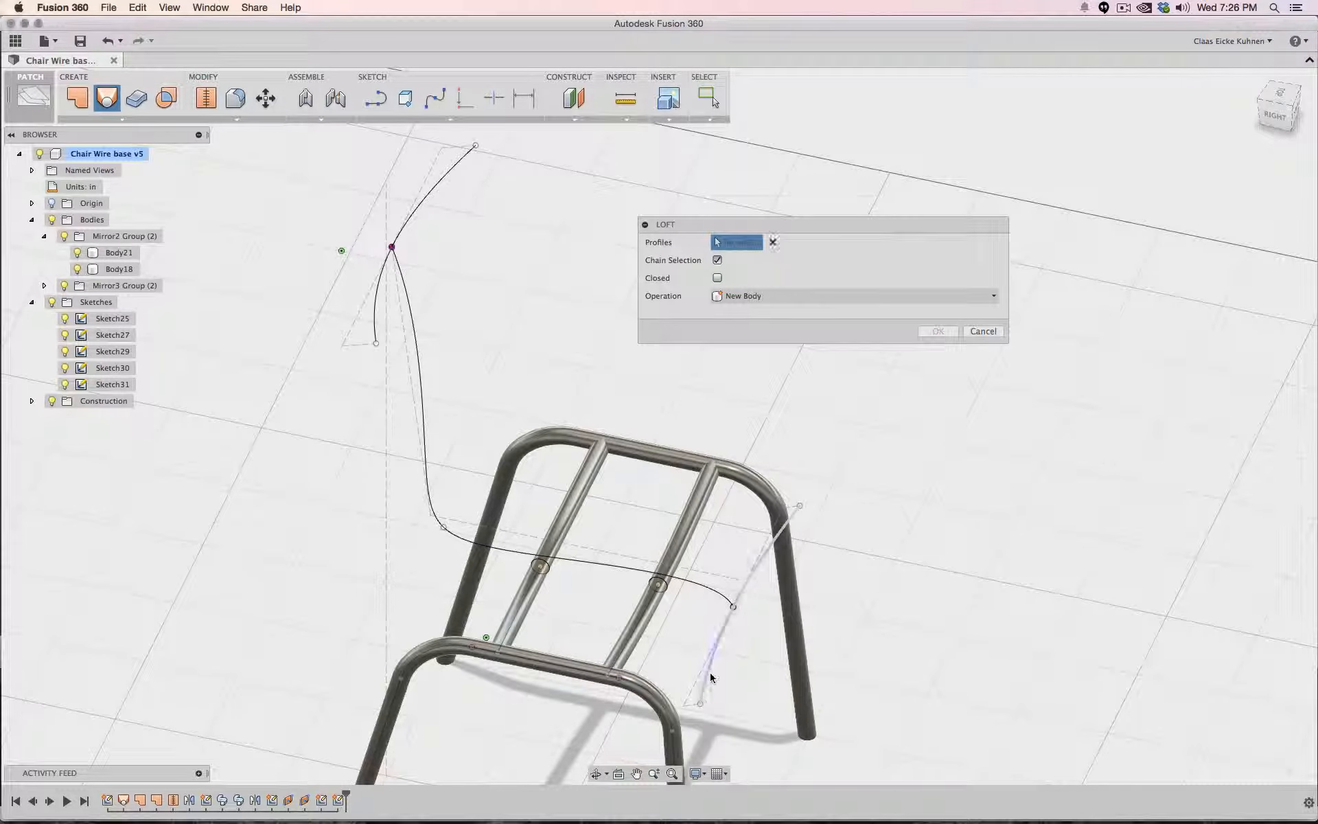
click(448, 179)
click(1278, 120)
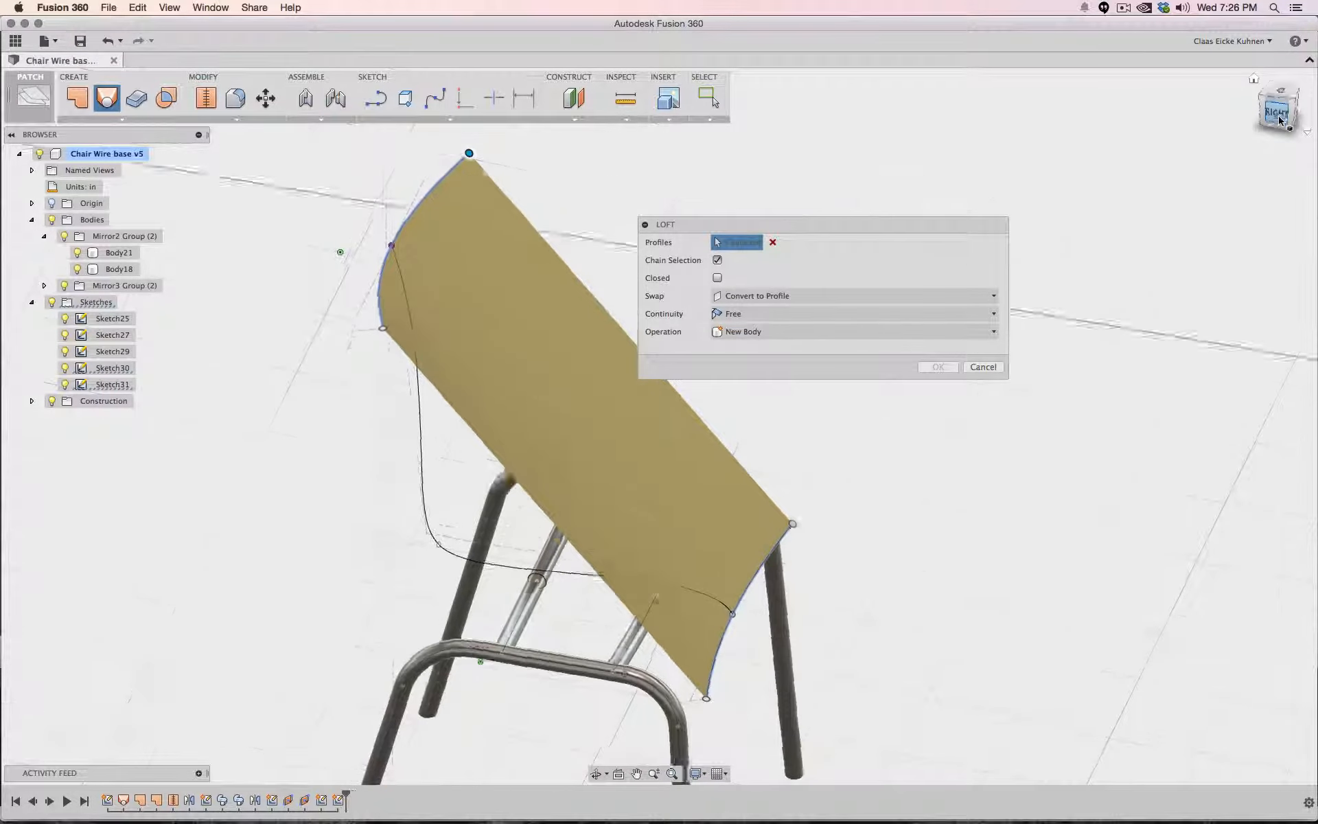
shift+middle_drag(1279, 120, 1241, 133)
drag(1241, 134, 1216, 151)
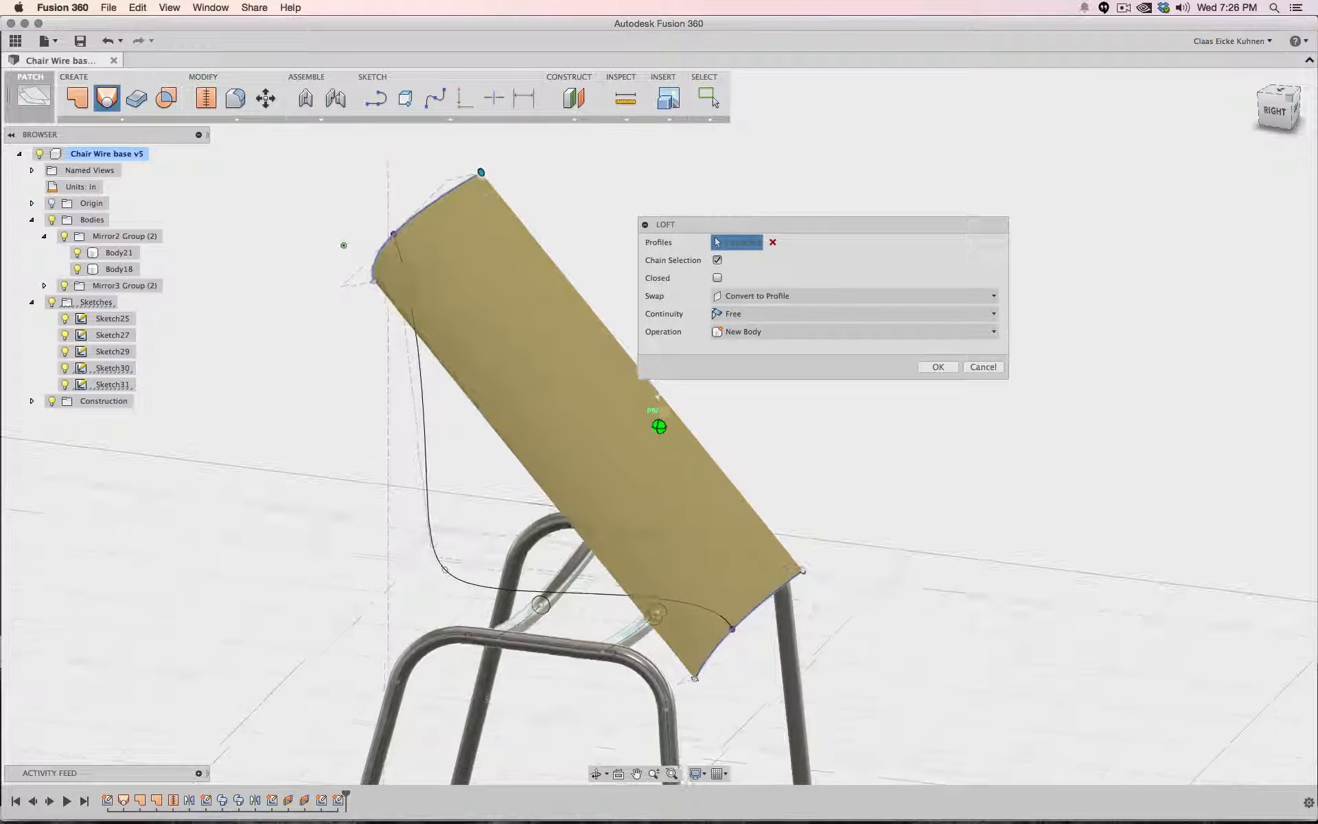
click(424, 377)
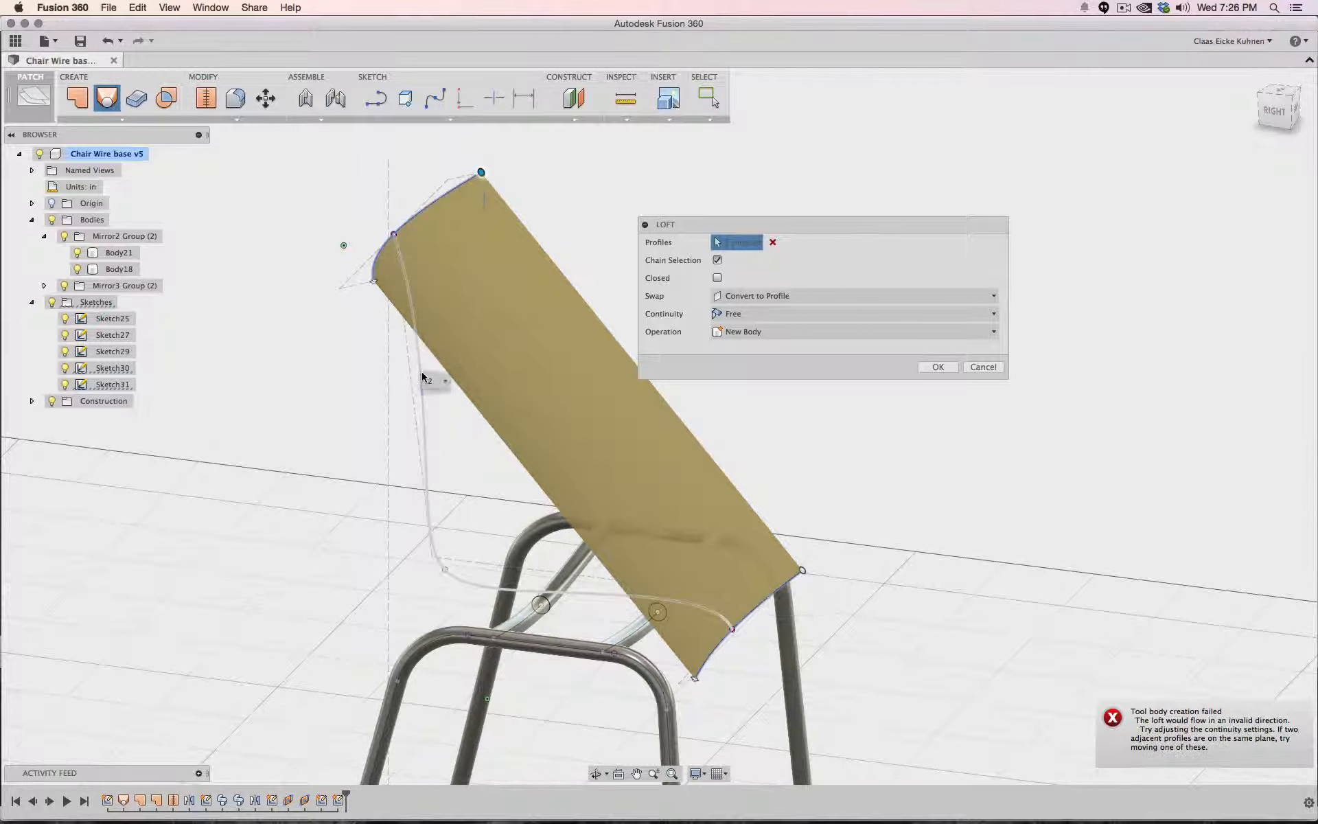
click(816, 298)
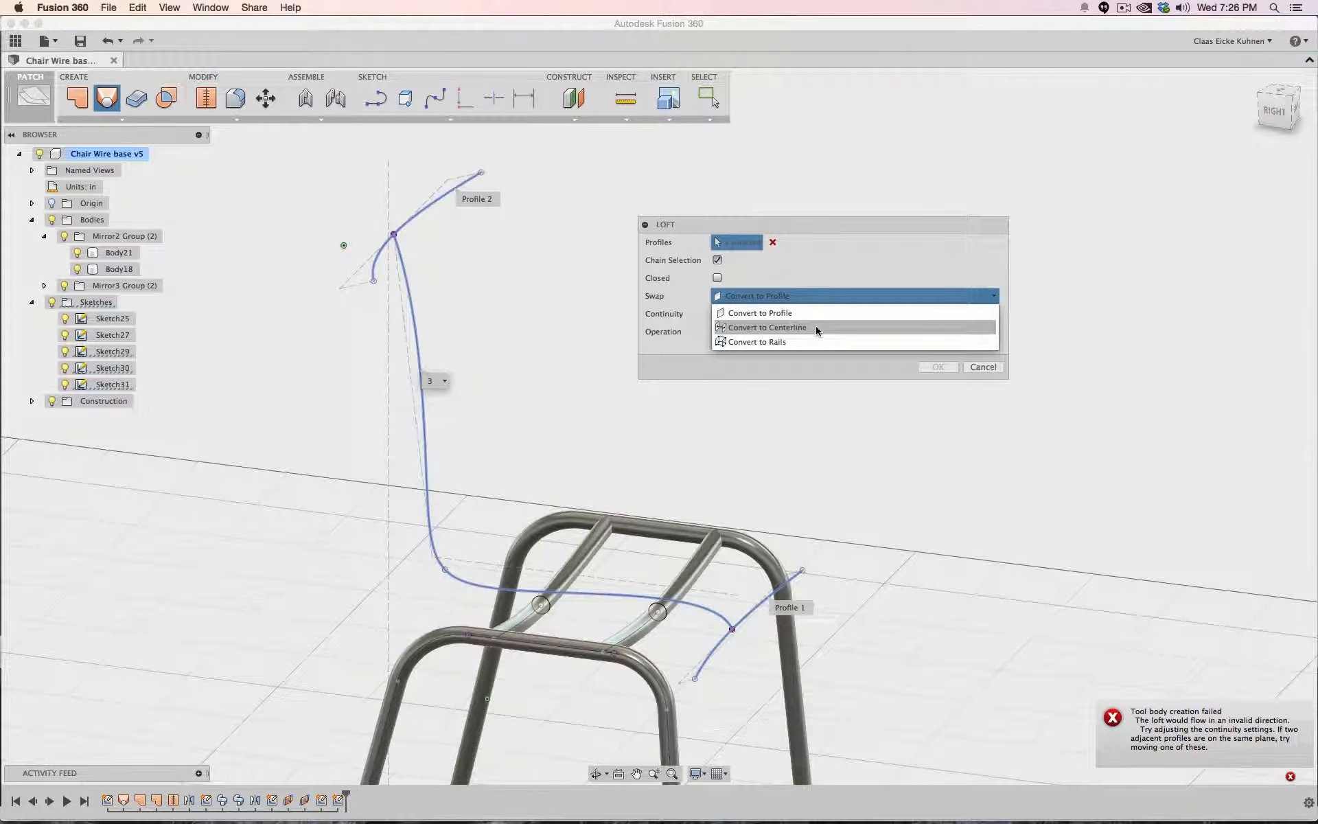
click(817, 328)
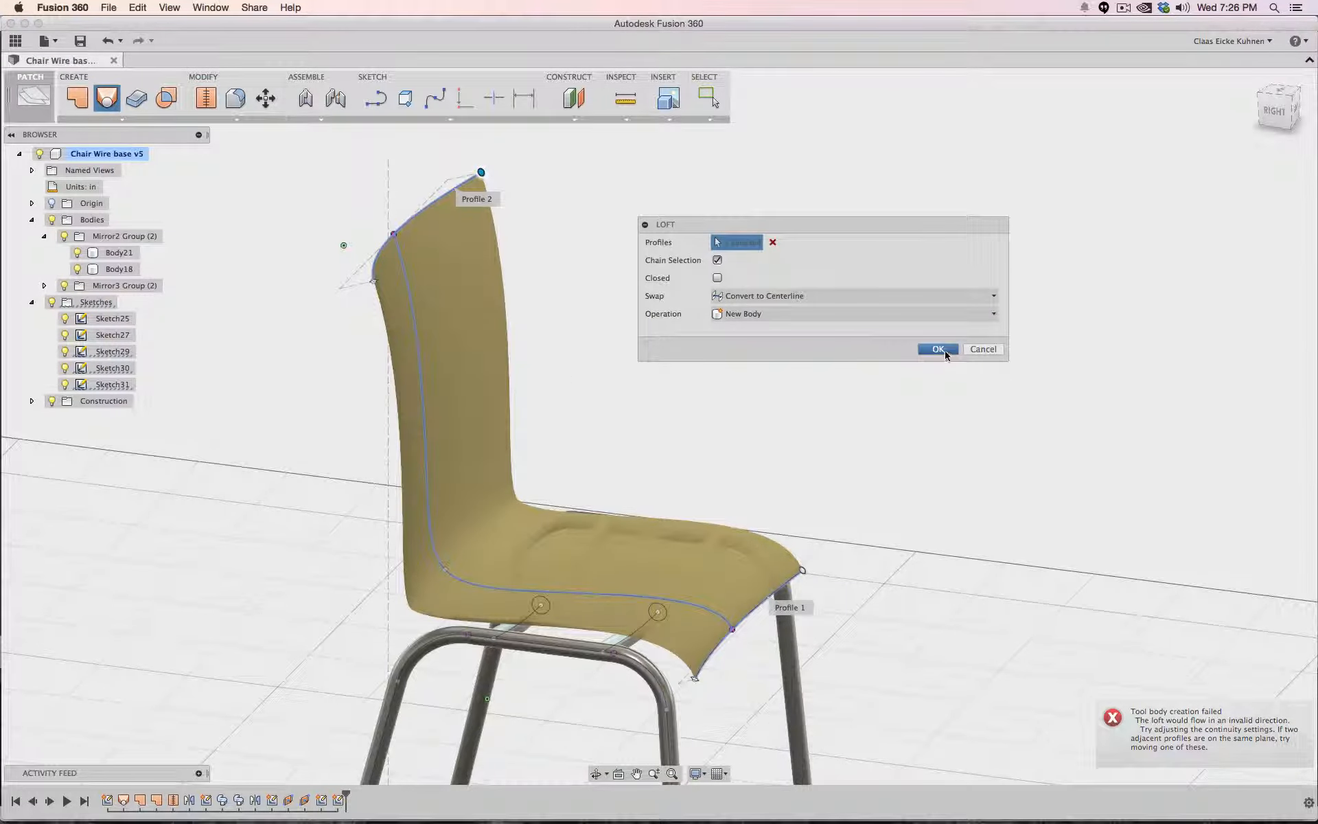
click(938, 366)
- Thicken the lofted seat surface by -0.5 in on one side as a new body
drag(1270, 118, 1106, 114)
shift+middle_drag(659, 426, 281, 460)
mouse_move(1131, 132)
mouse_down()
mouse_move(1178, 143)
mouse_move(1130, 123)
mouse_up()
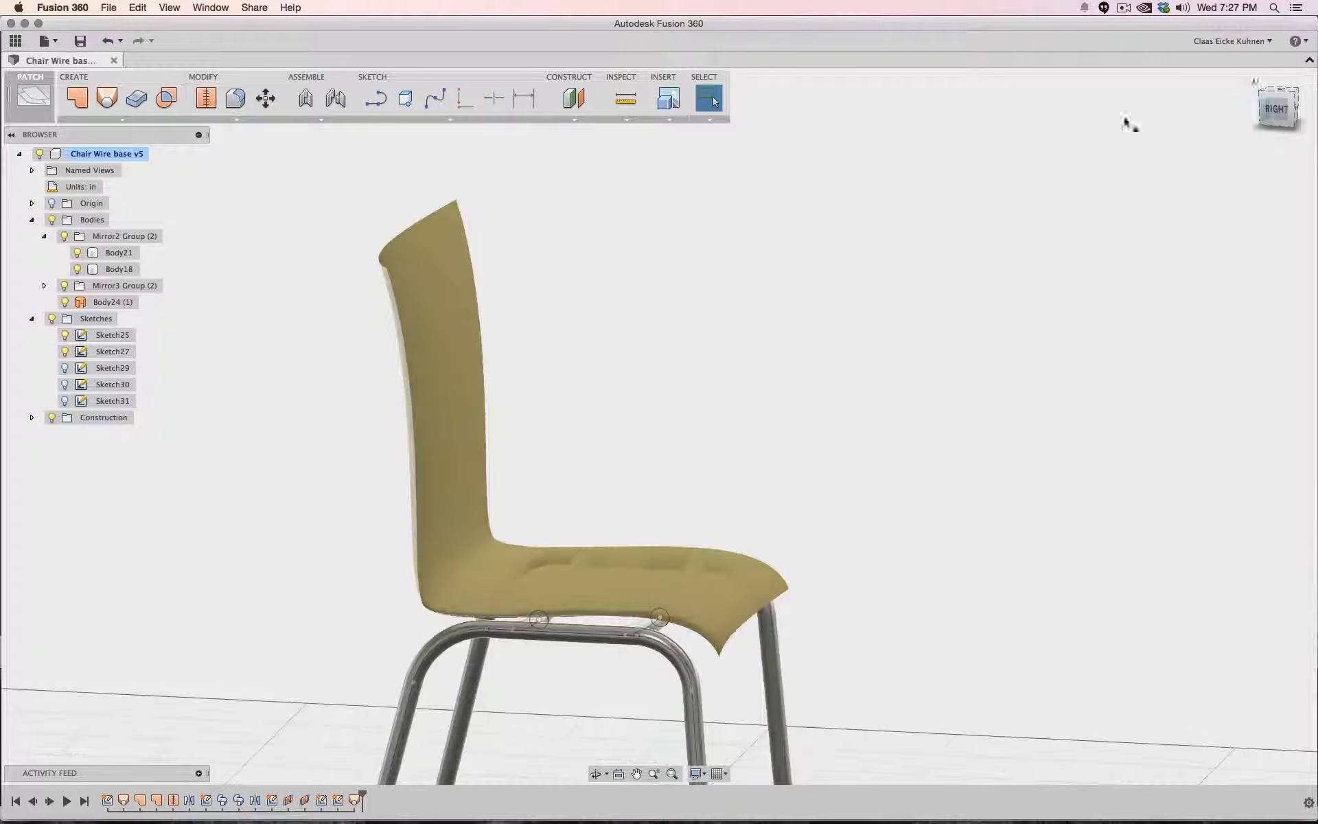
click(110, 118)
click(137, 98)
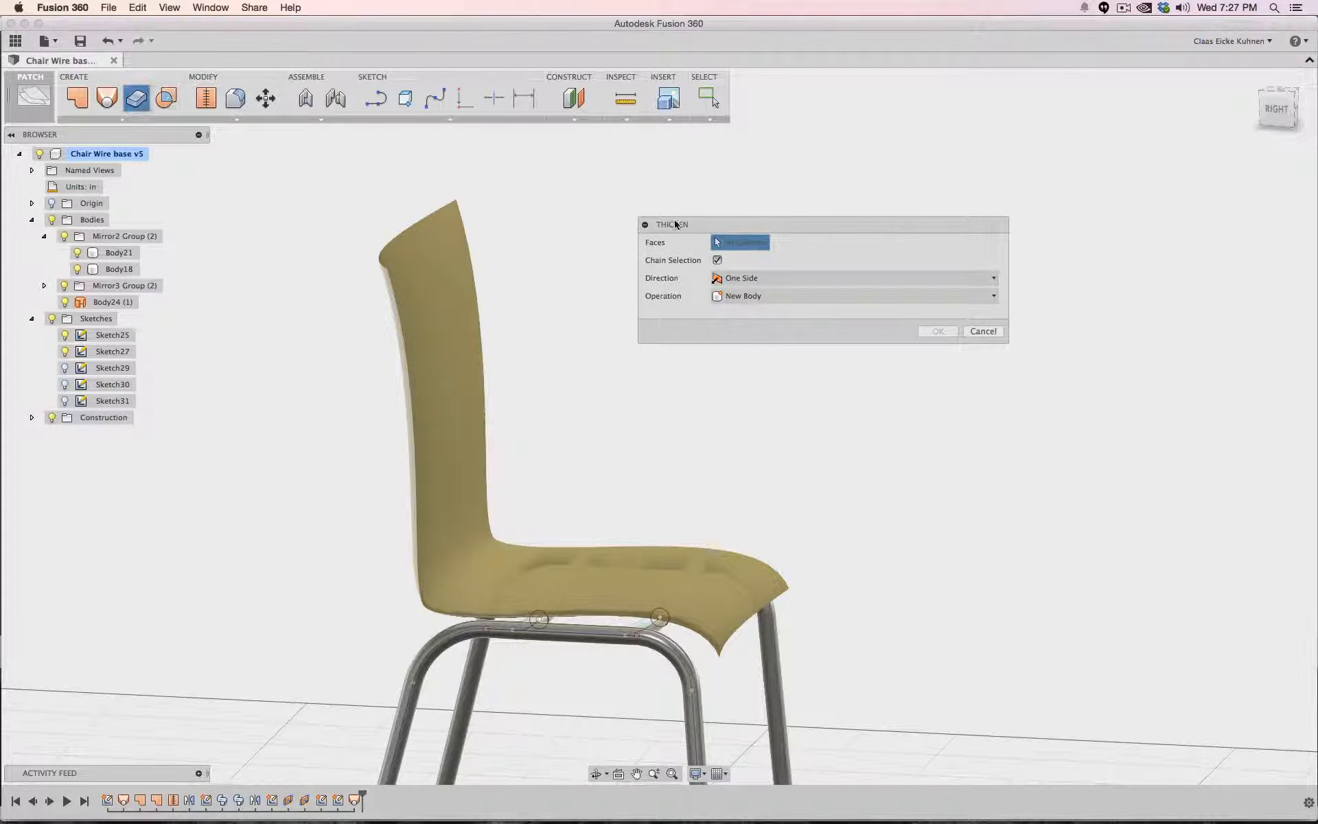
click(416, 253)
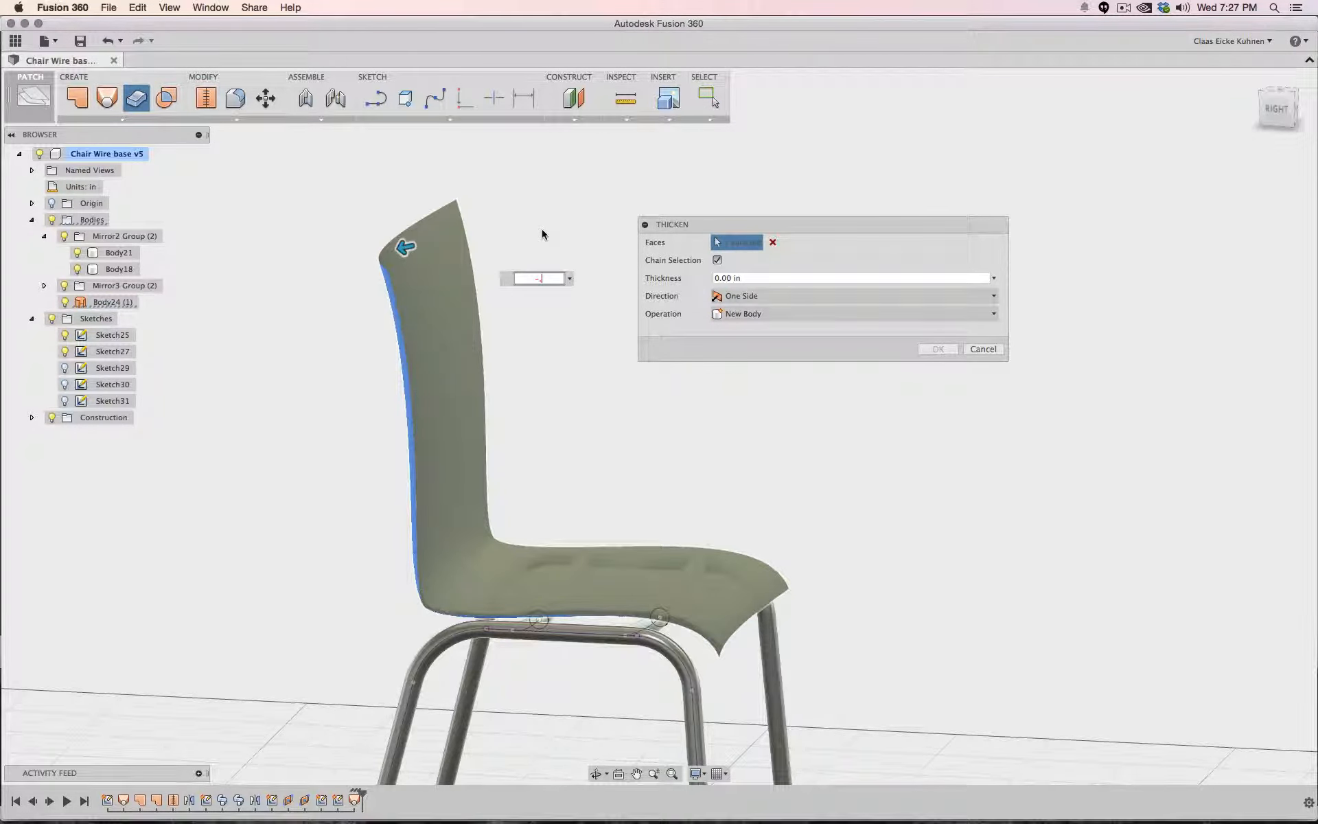
text(-.5)
key(Return)
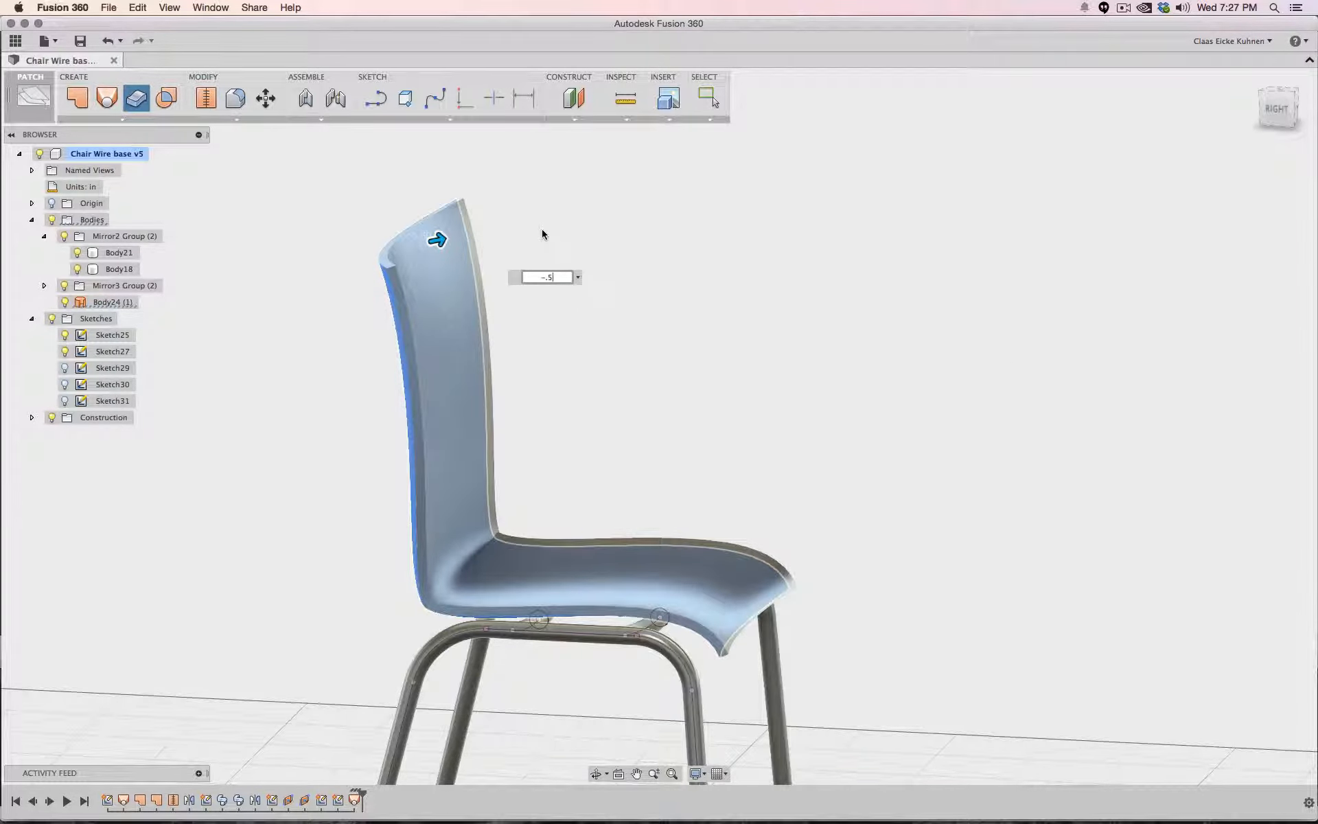
- Move the thickened seat body upward about 0.24 in along Z so it sits on the wire frame
click(1274, 110)
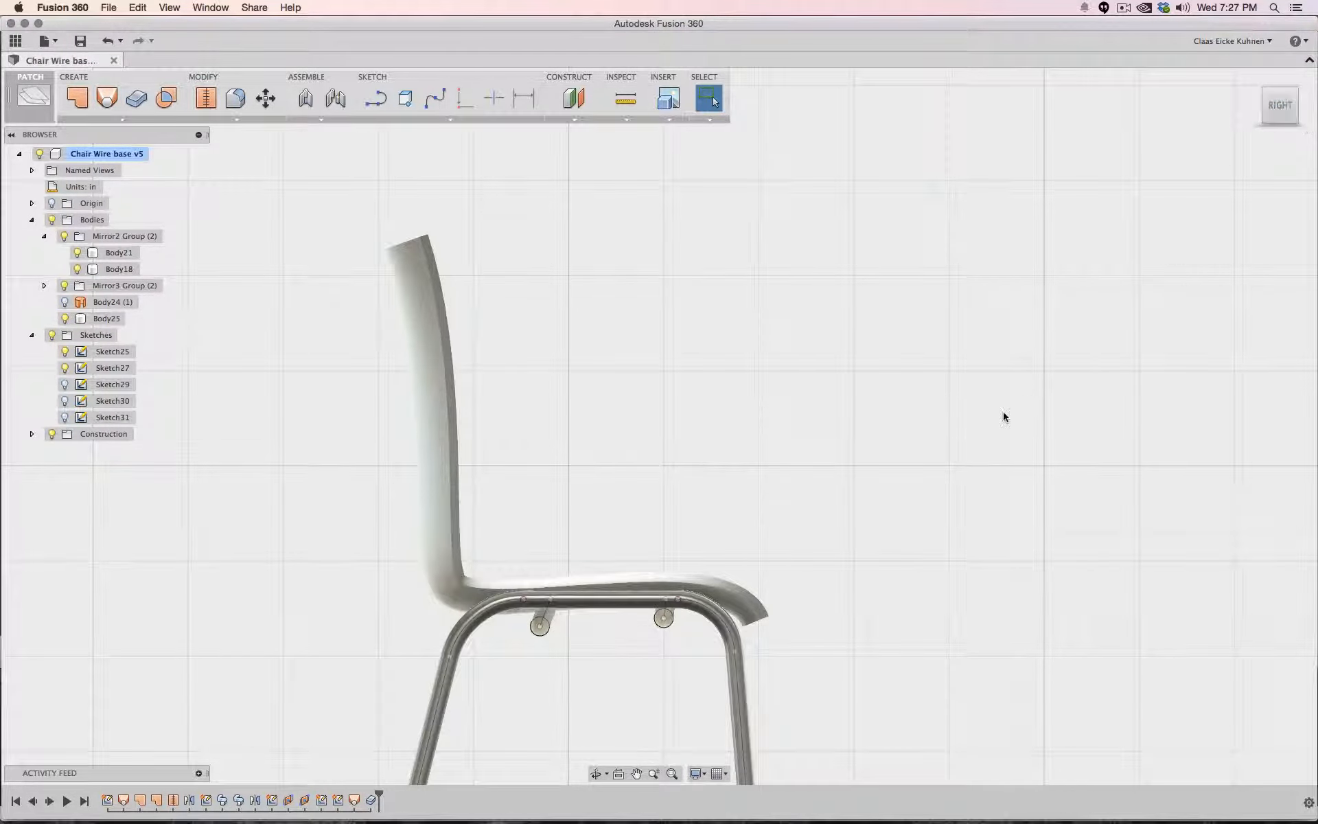
middle_drag(973, 413, 974, 287)
scroll(764, 400, down, 5)
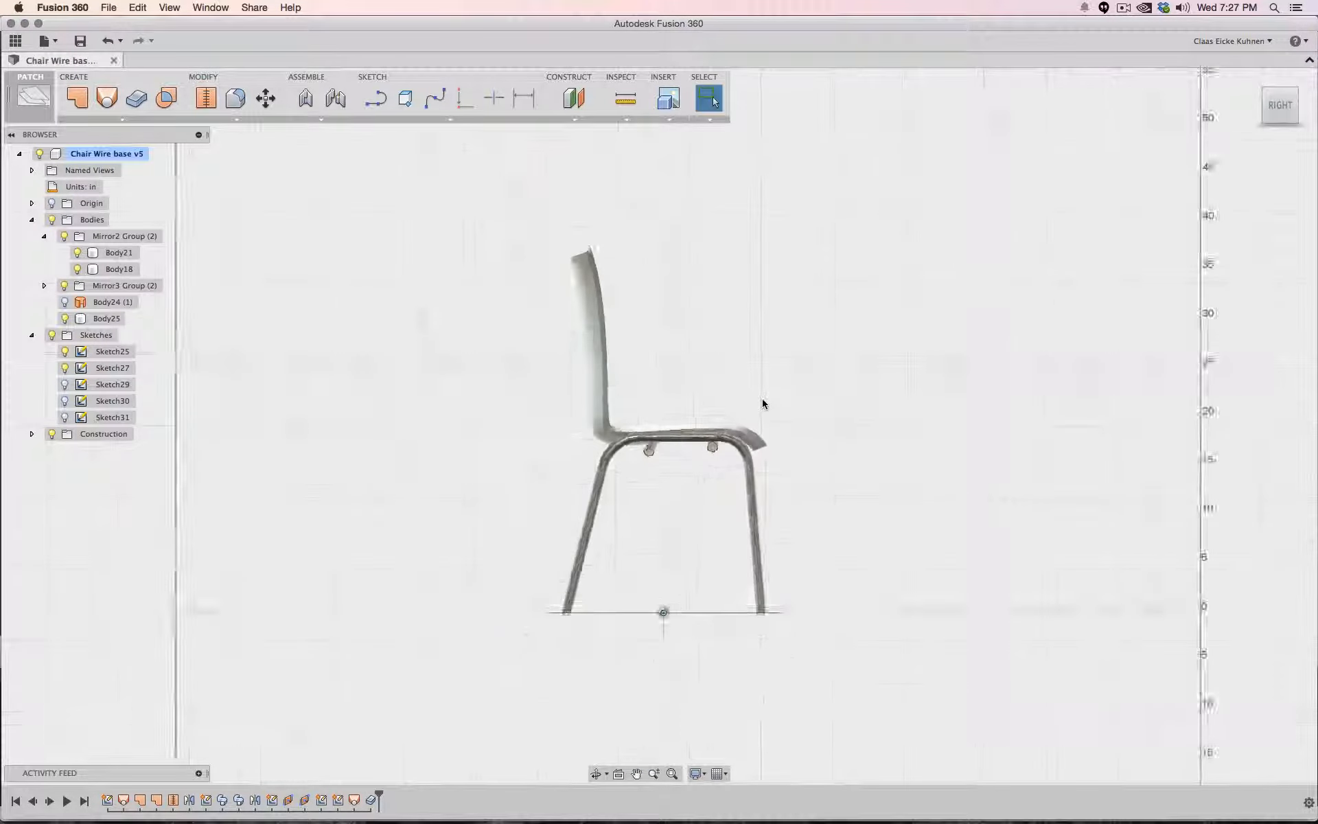
scroll(762, 399, up, 6)
scroll(762, 404, up, 4)
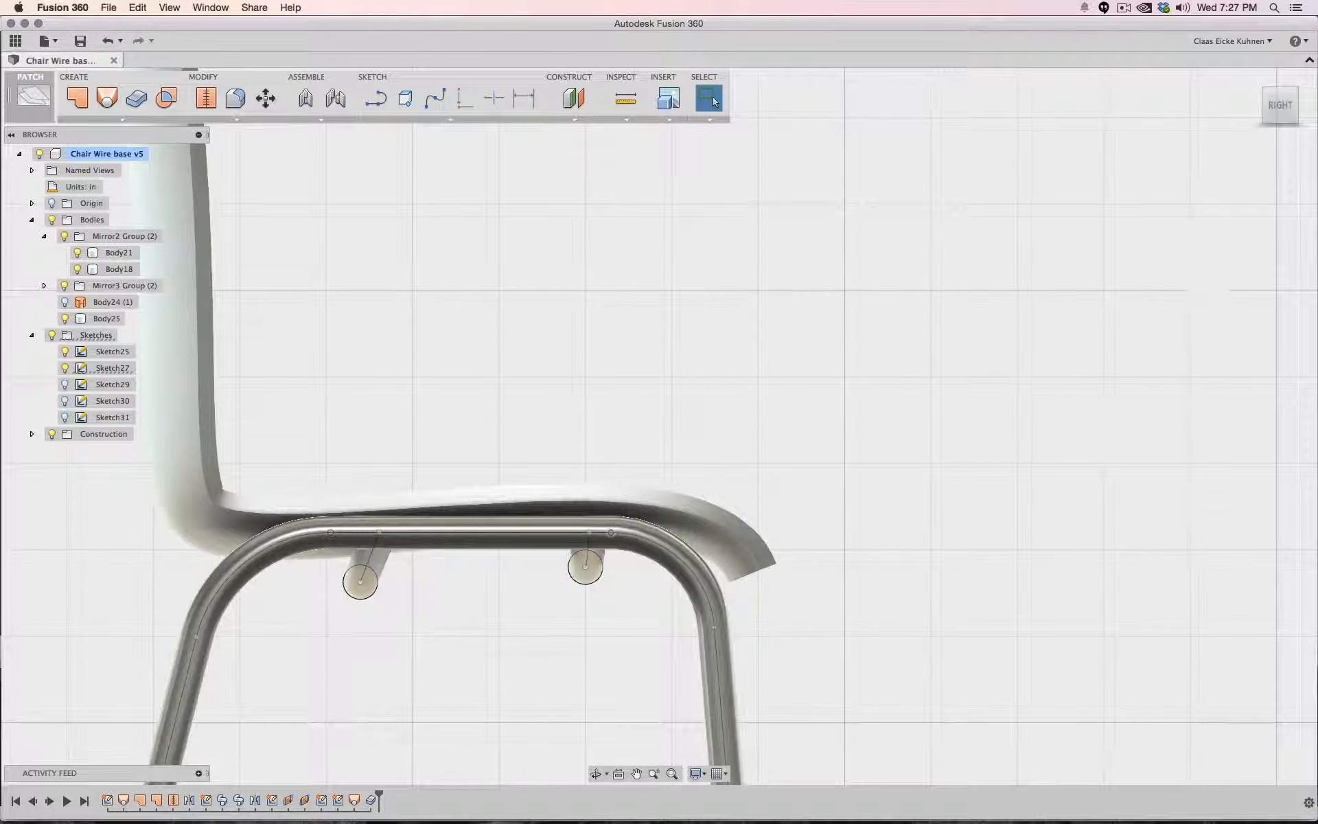
shift+middle_drag(659, 423, 777, 431)
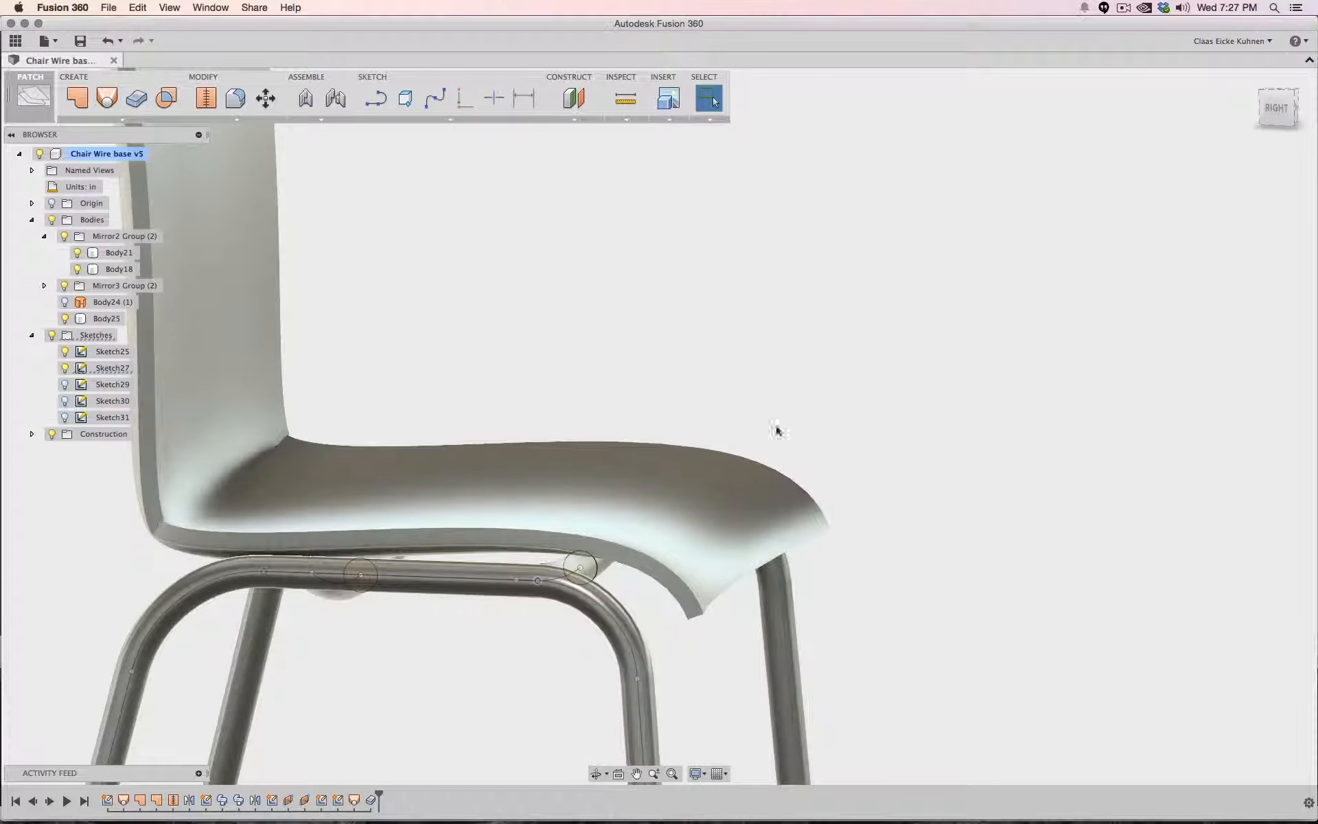
right_click(539, 582)
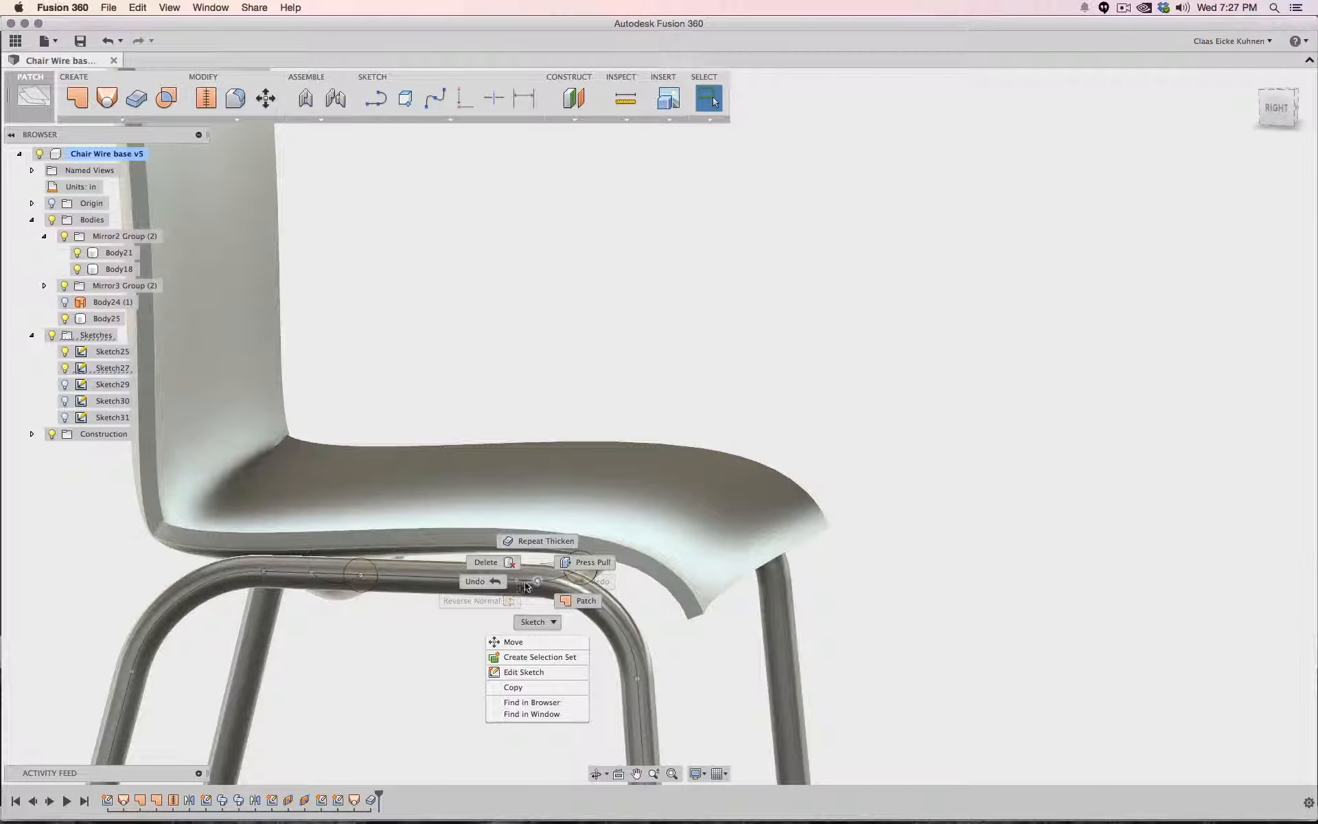
click(529, 641)
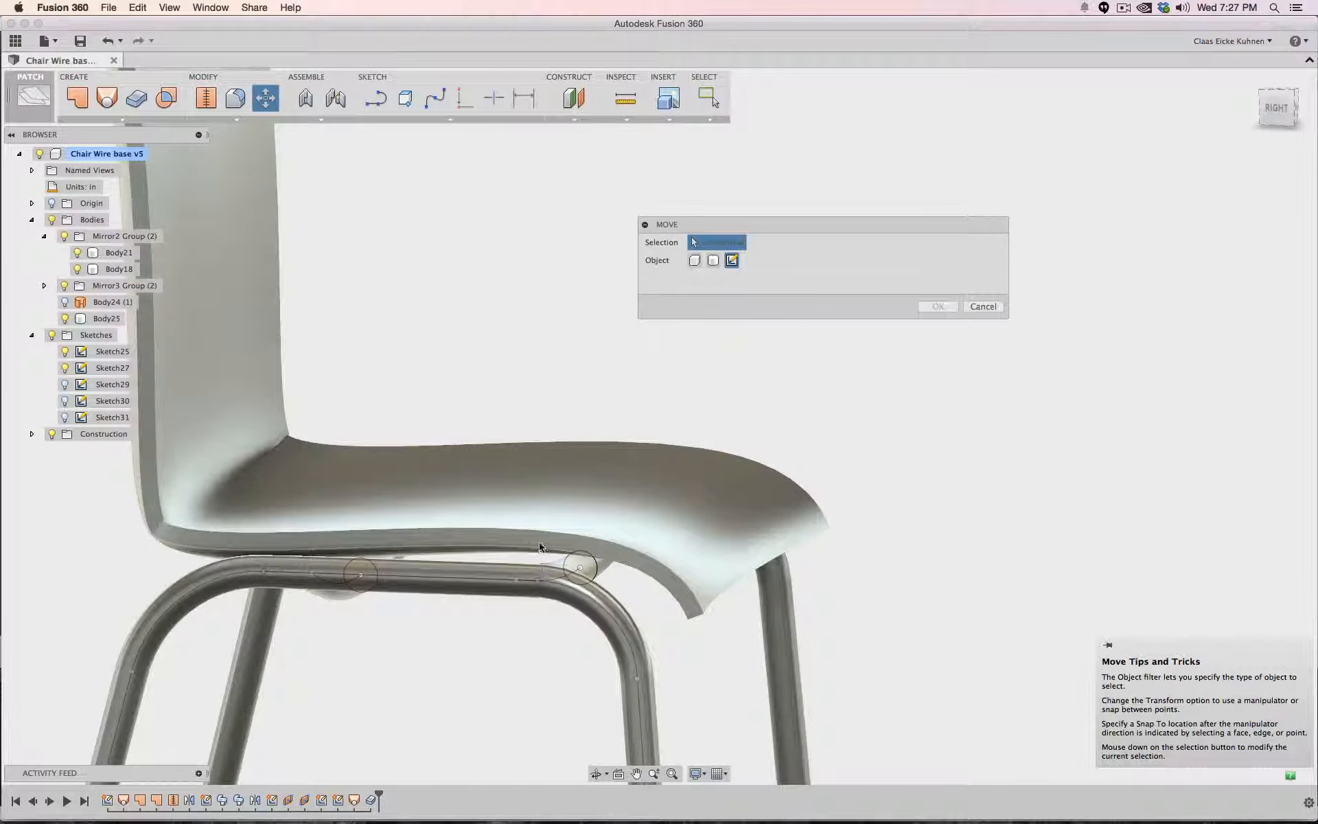
click(540, 579)
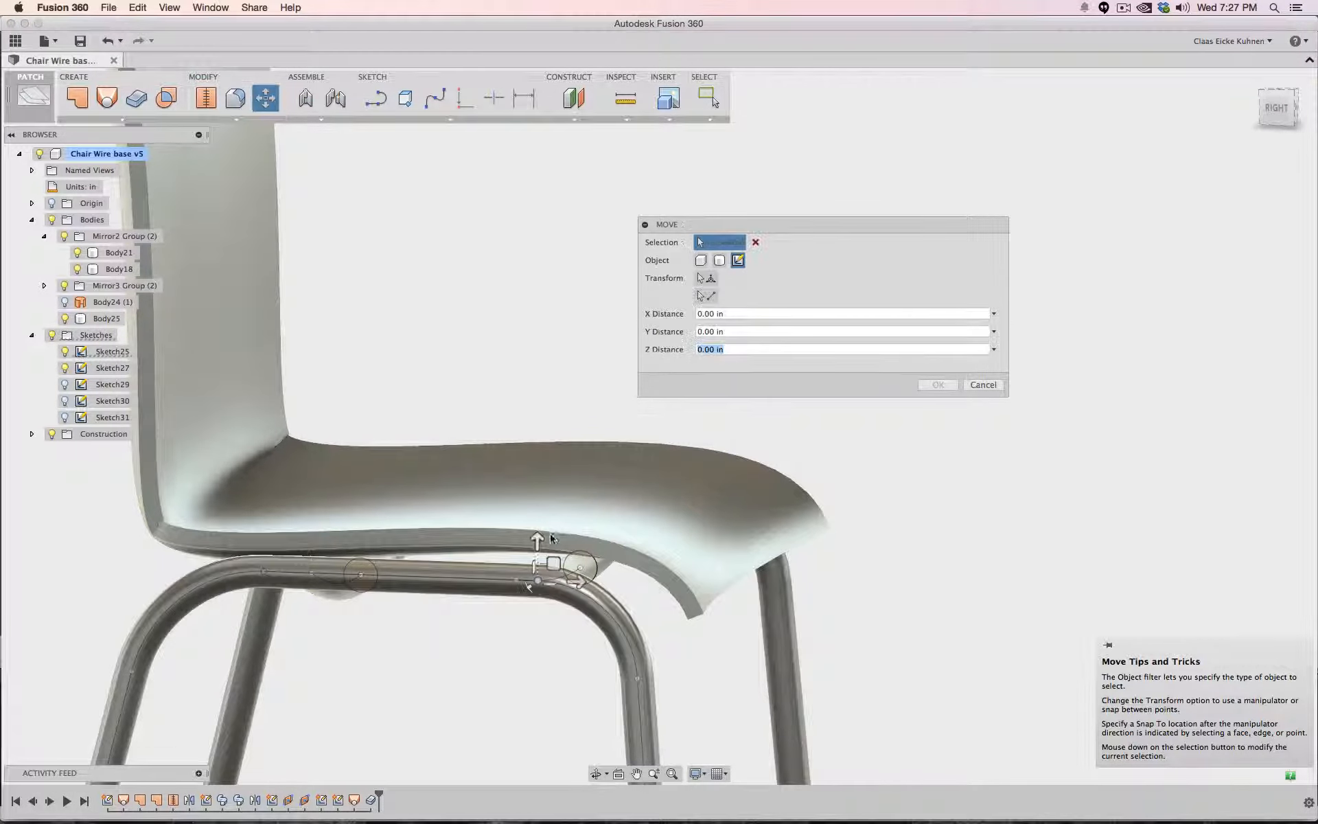
drag(537, 540, 537, 532)
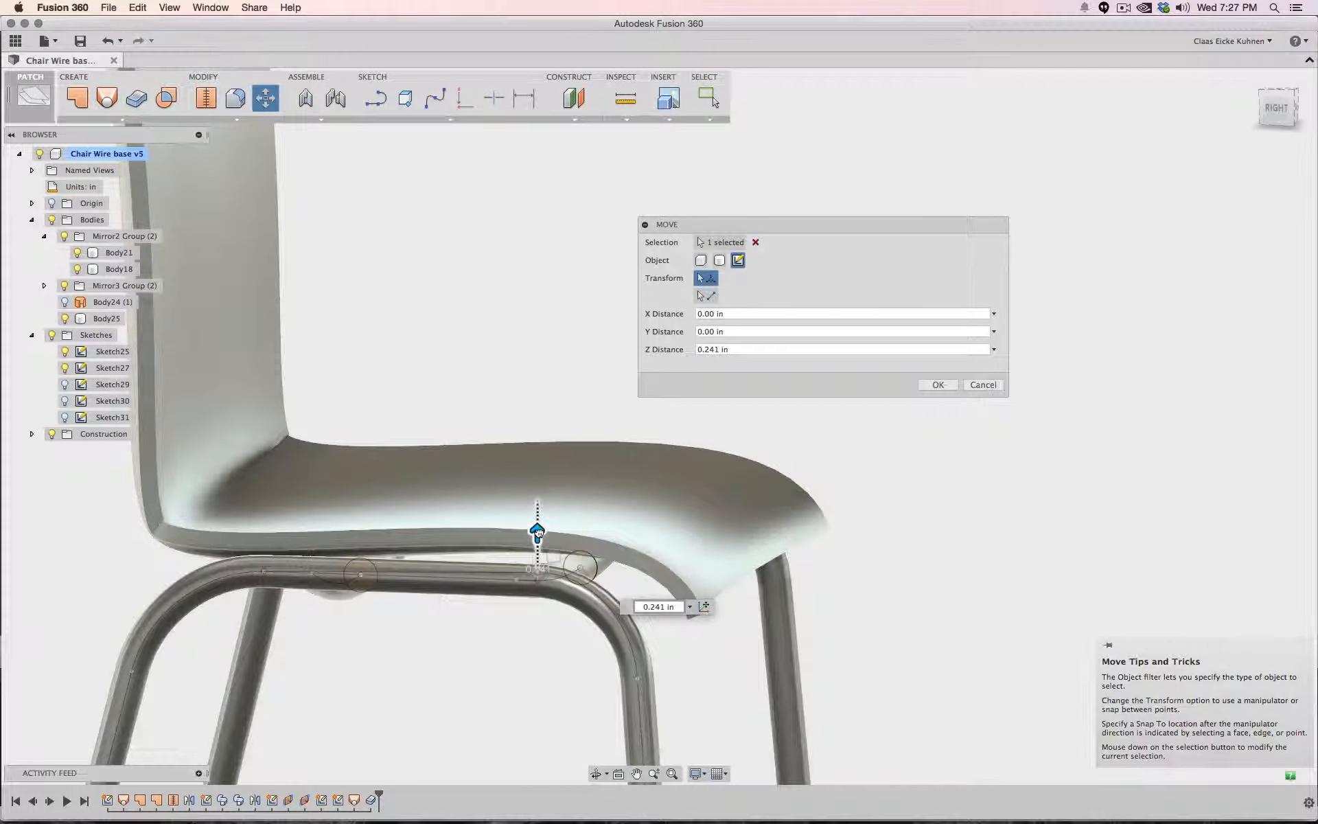
click(1279, 115)
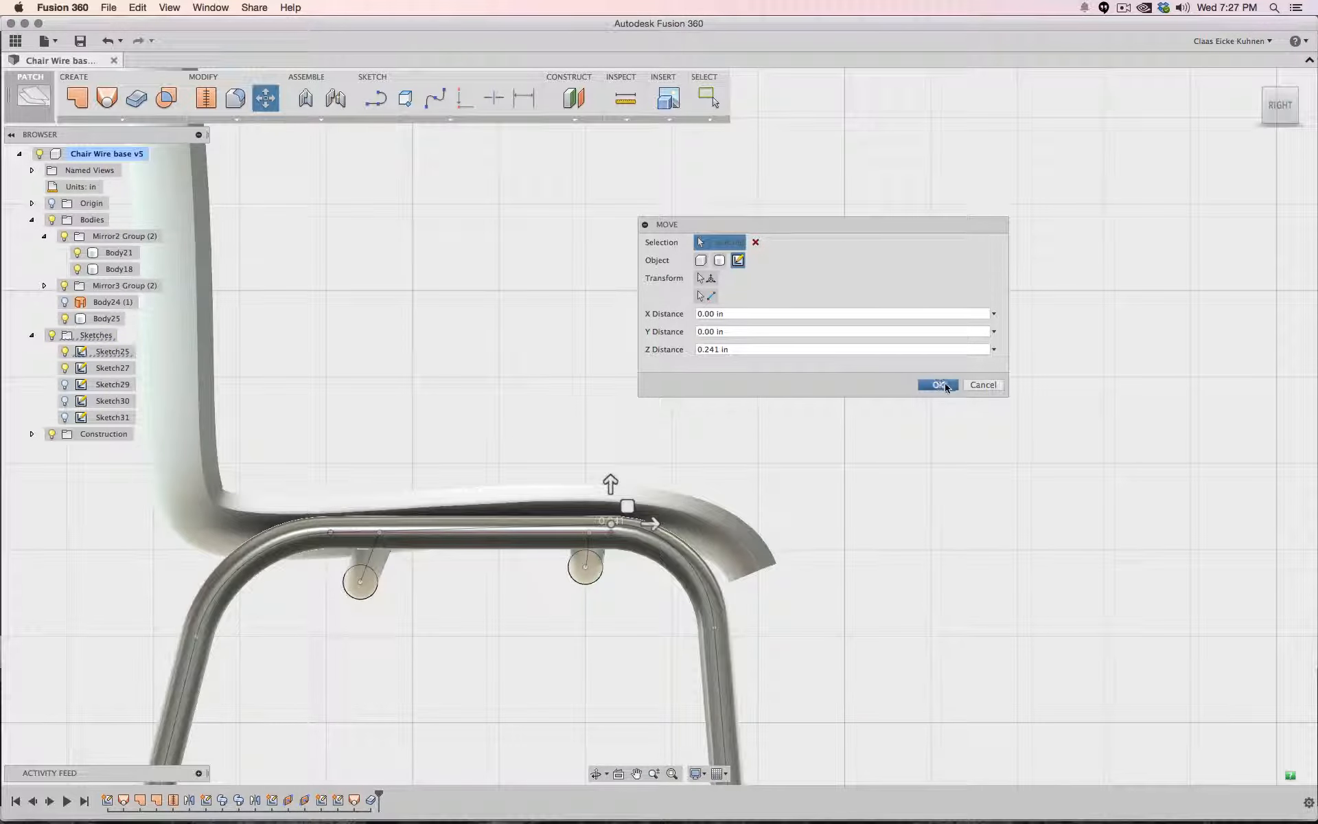
click(939, 385)
- Inspect the finished seat shell on the chair base from the side and in perspective
scroll(921, 331, up, 1)
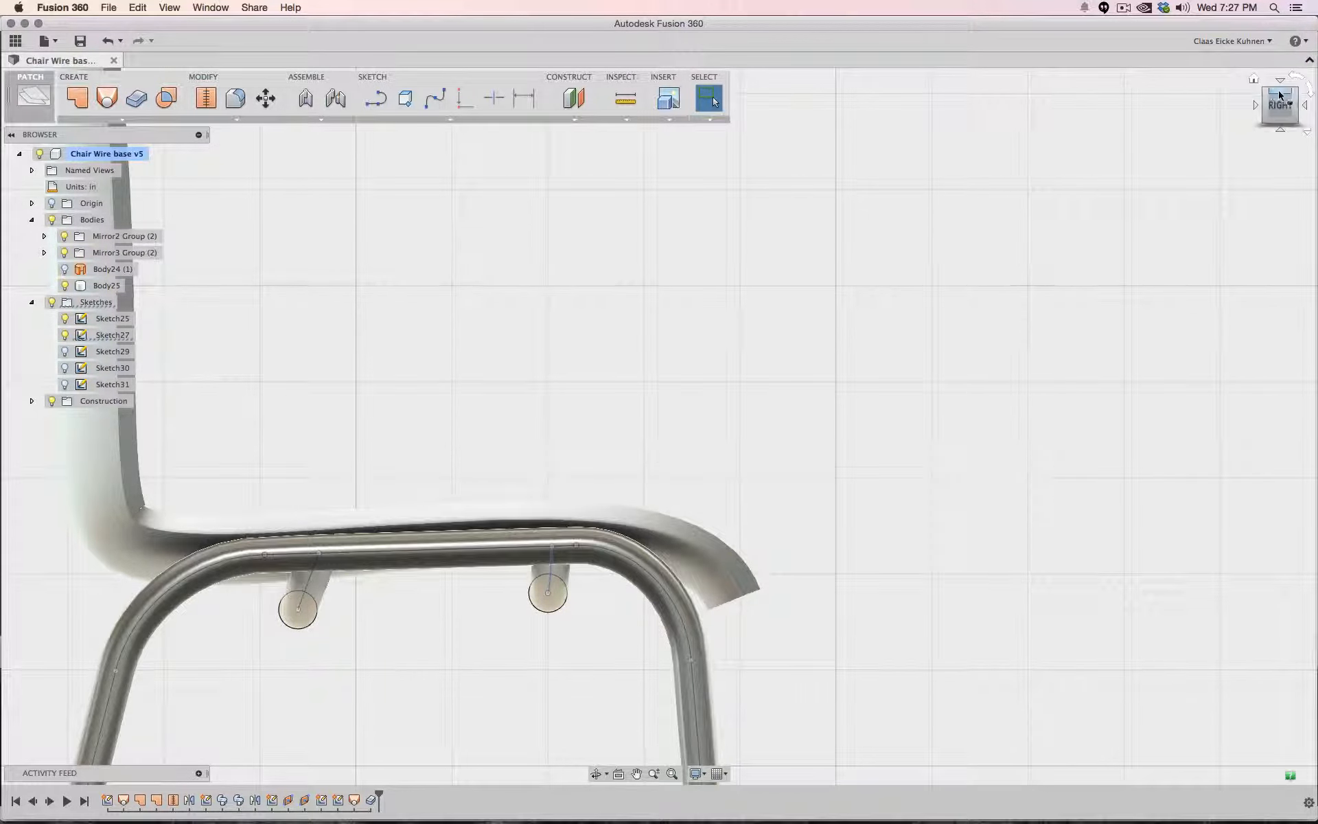
drag(1279, 104, 1213, 121)
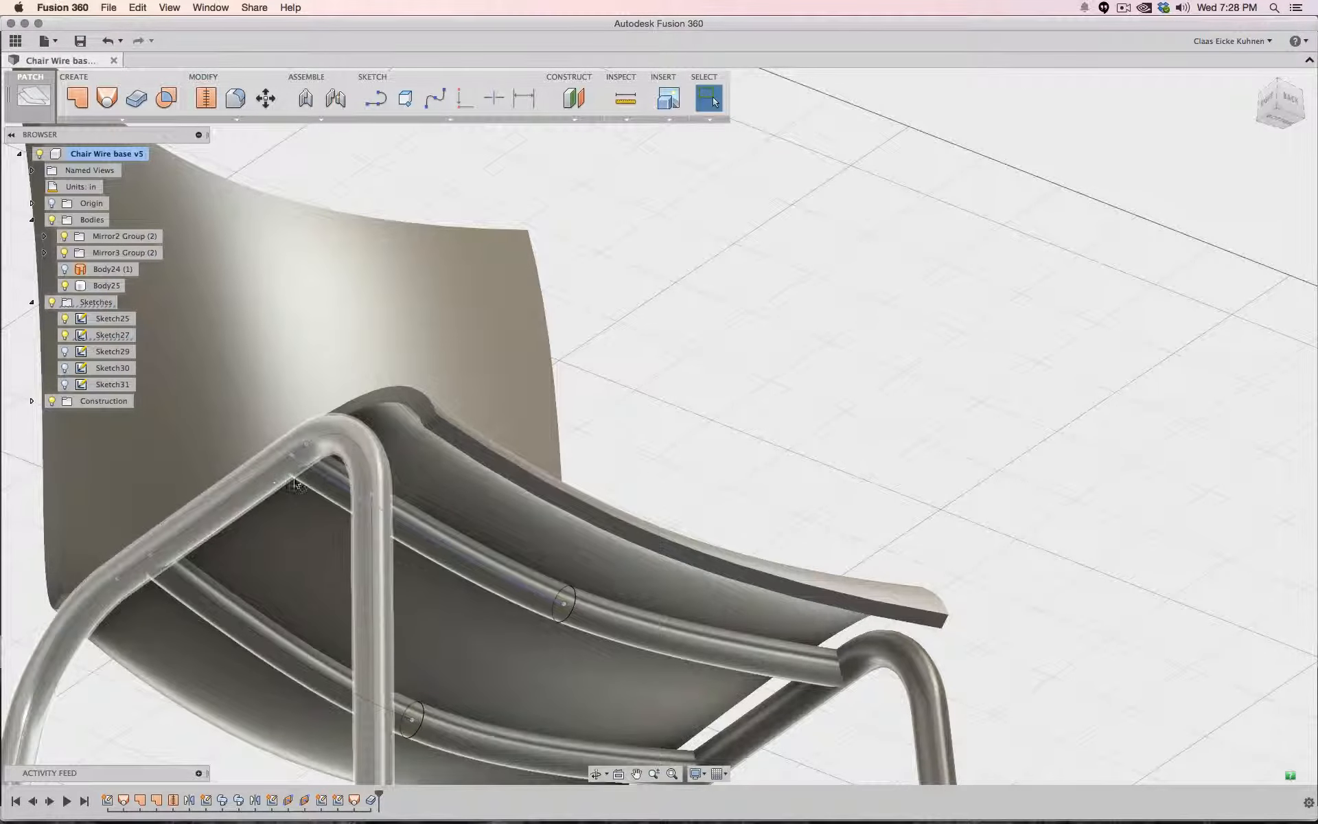
click(1269, 103)
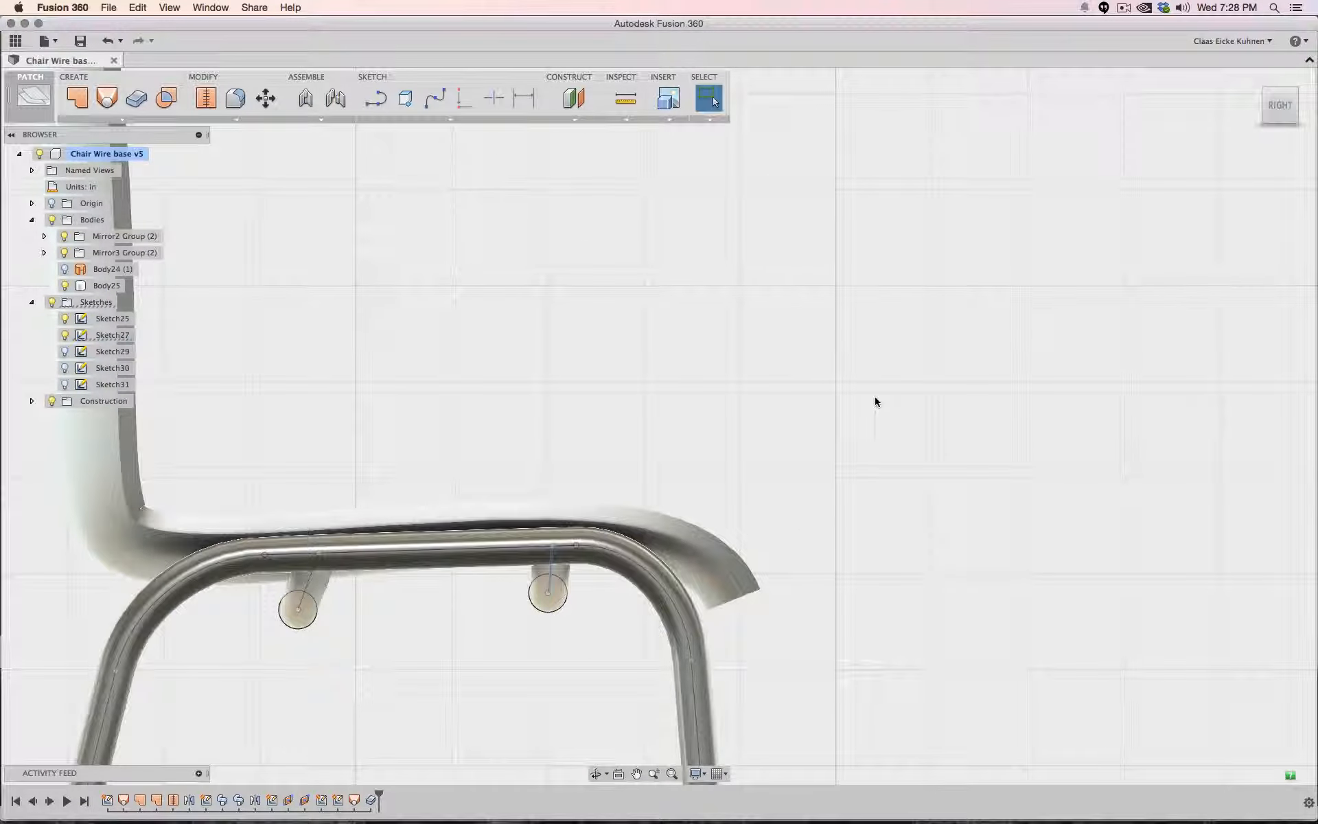
scroll(874, 397, up, 4)
middle_drag(935, 349, 1134, 468)
scroll(1044, 410, up, 4)
scroll(1044, 410, down, 8)
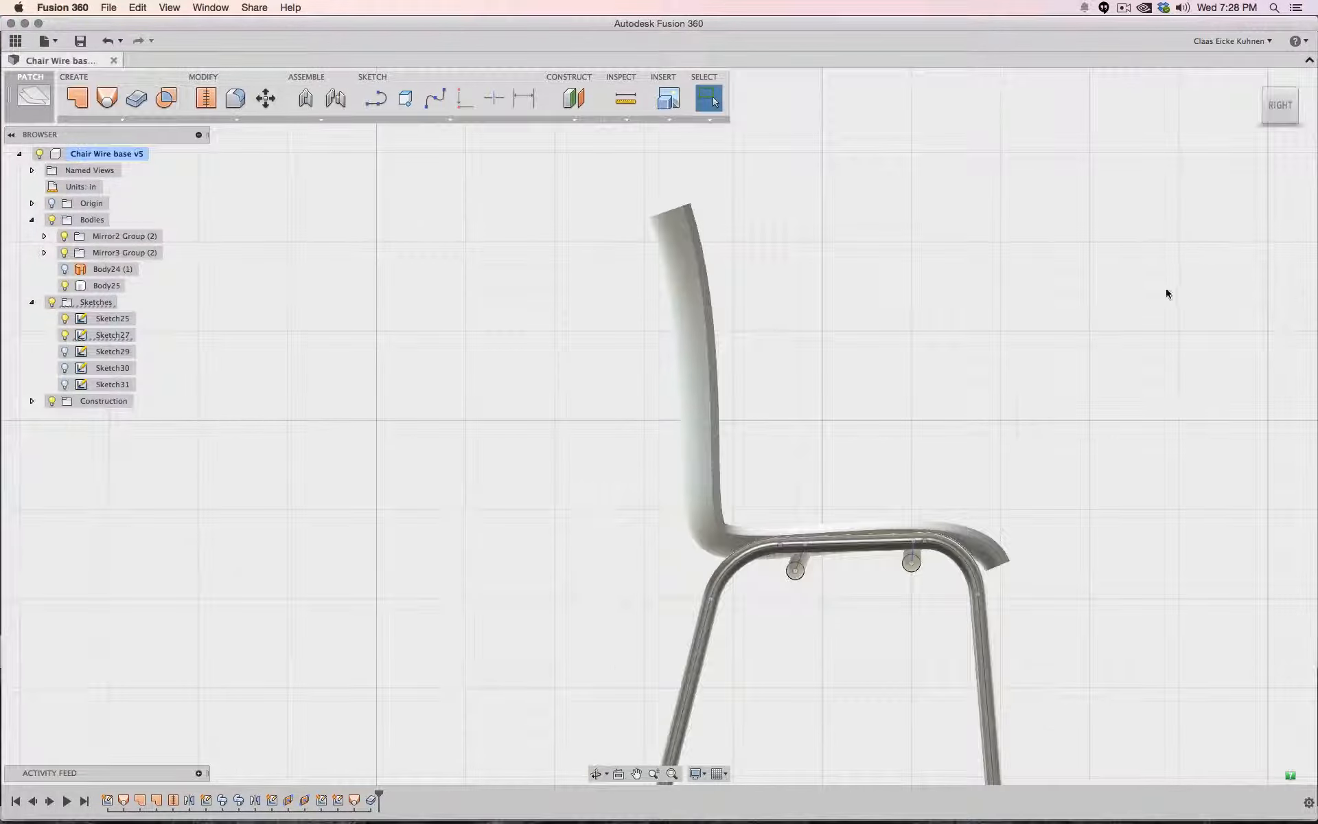
middle_drag(1165, 289, 1025, 276)
scroll(1026, 277, down, 3)
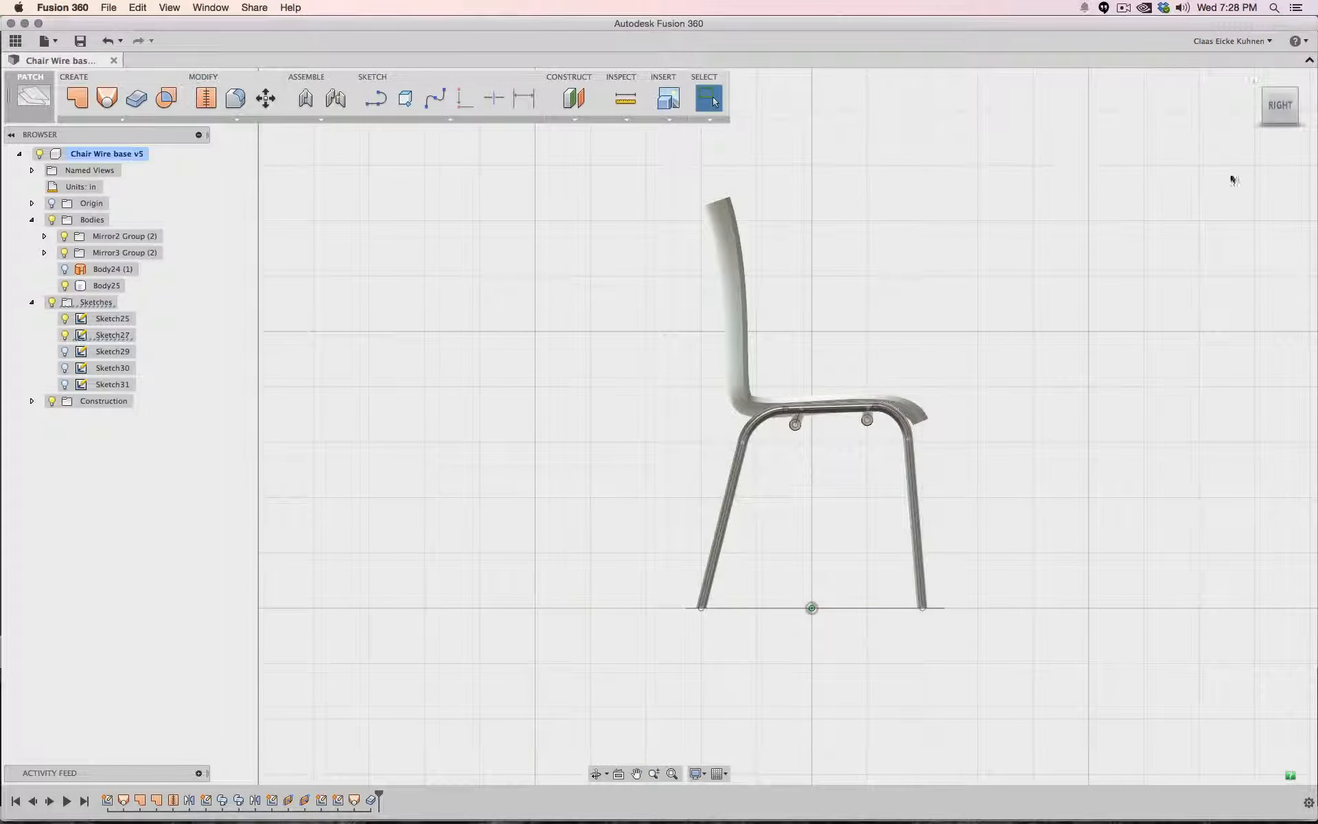
click(1294, 97)
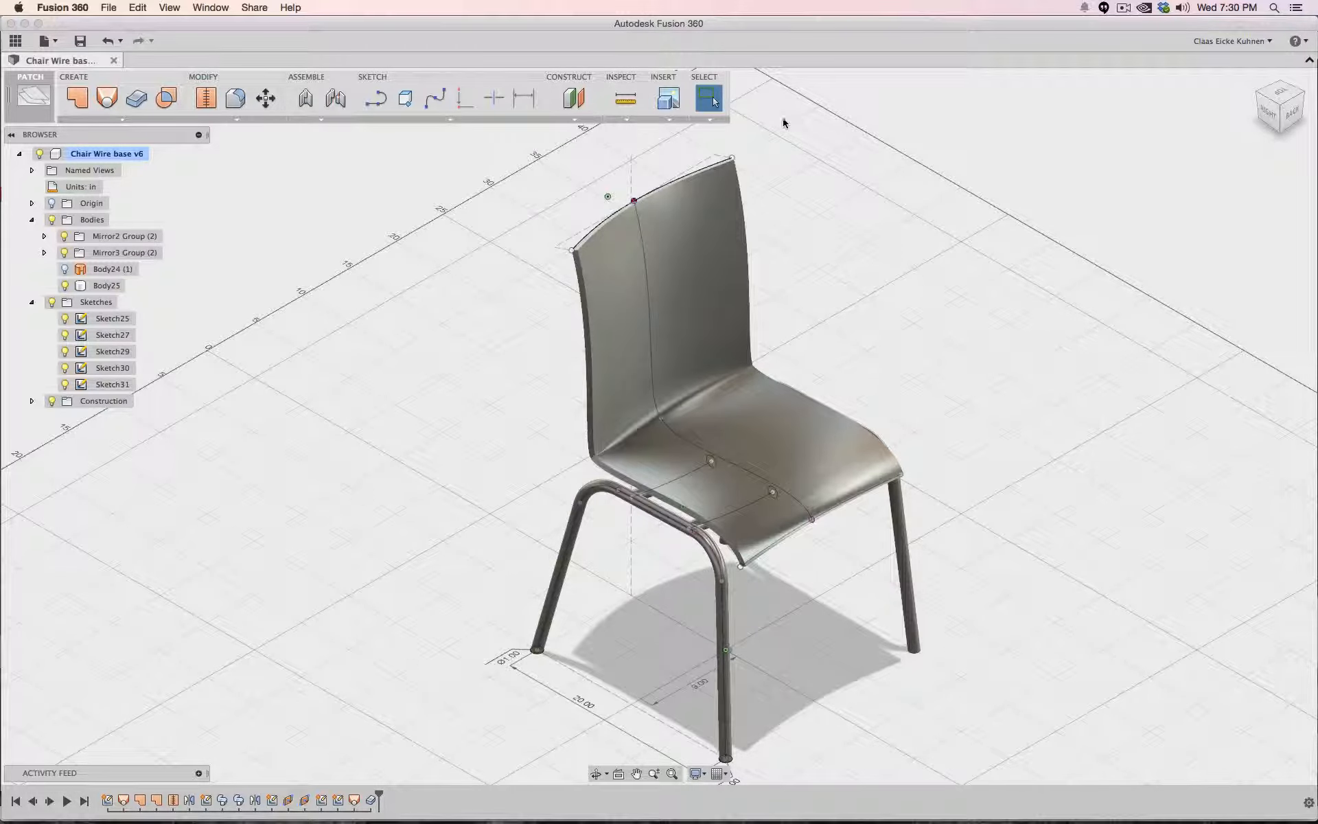
click(1269, 111)
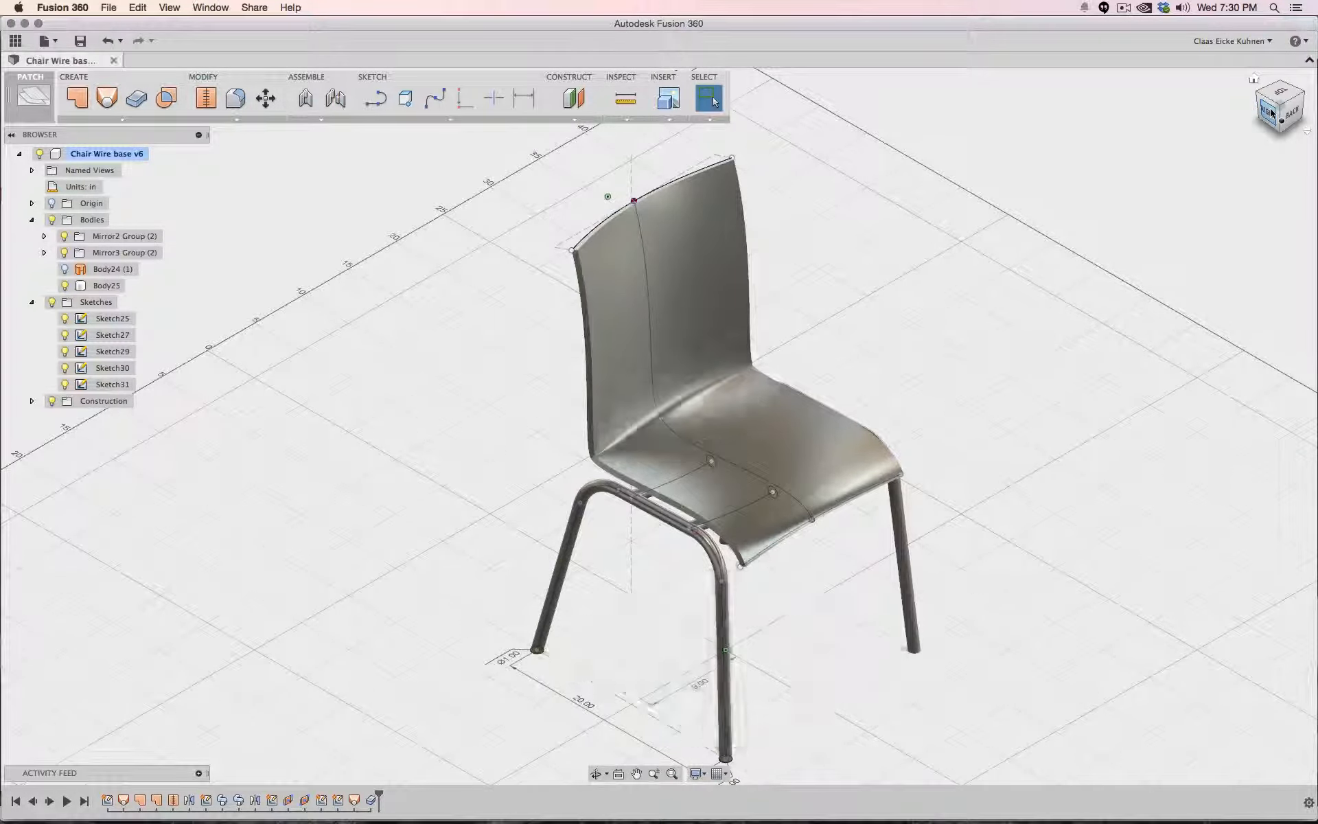
click(684, 396)
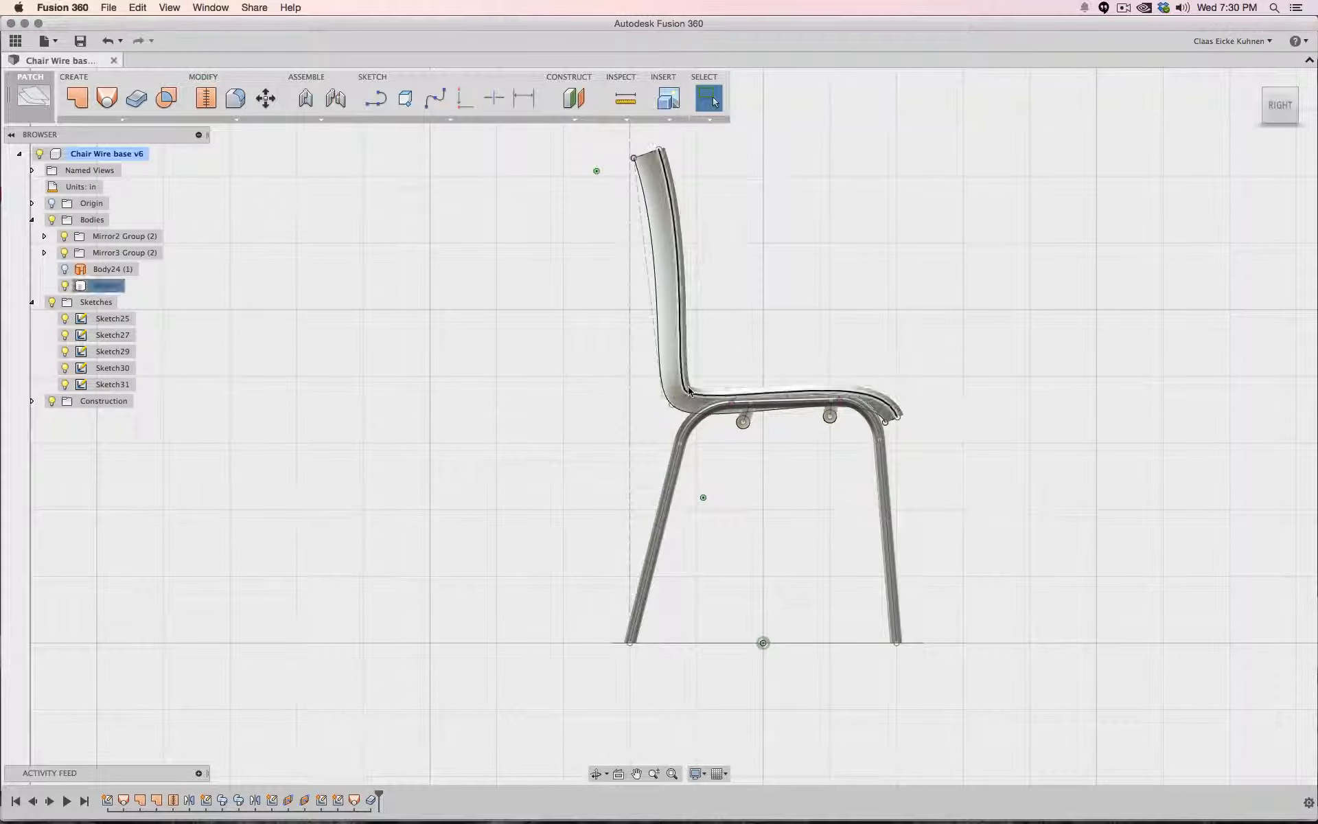
- Examine the seat shell on the chair base by zooming, orbiting and returning to the right side view
scroll(679, 398, up, 5)
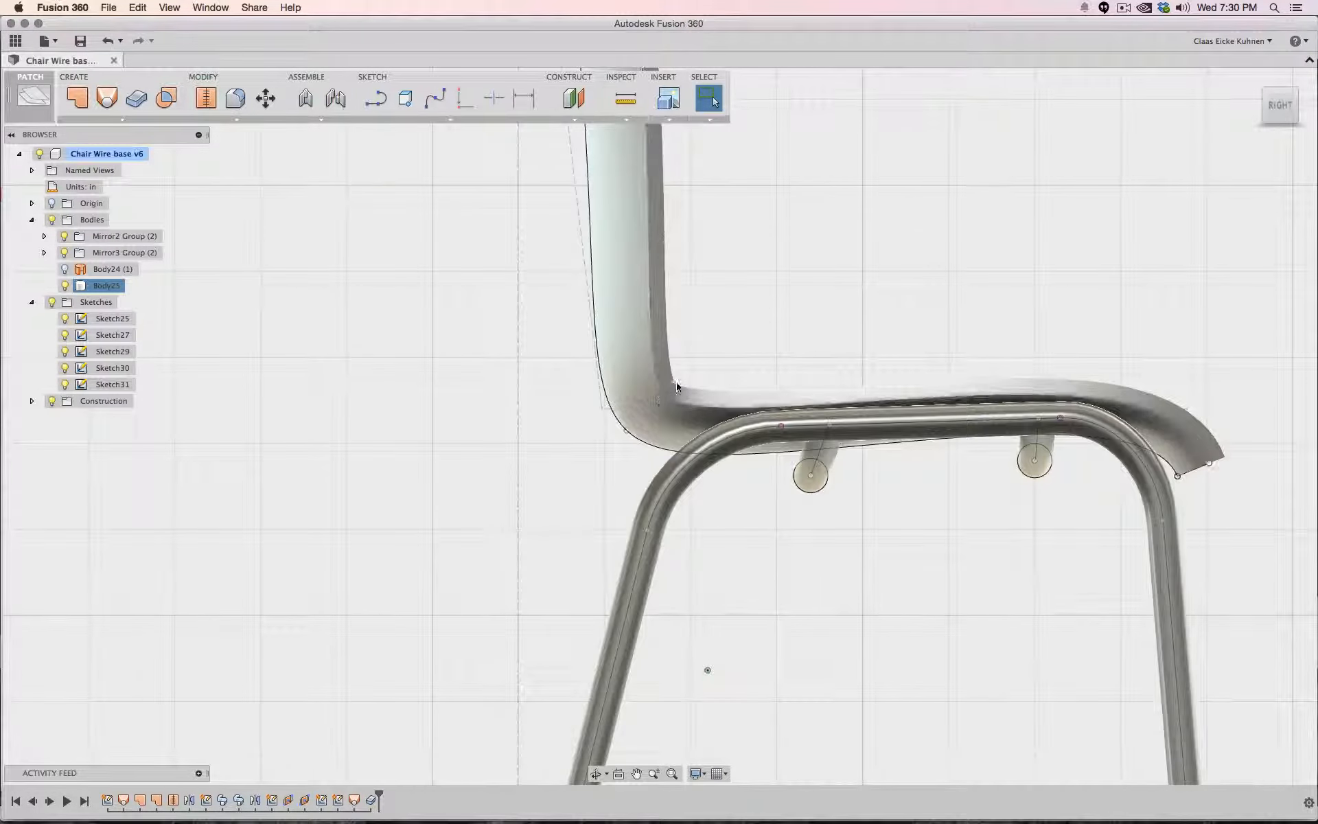
click(837, 311)
scroll(838, 316, down, 4)
scroll(837, 316, down, 3)
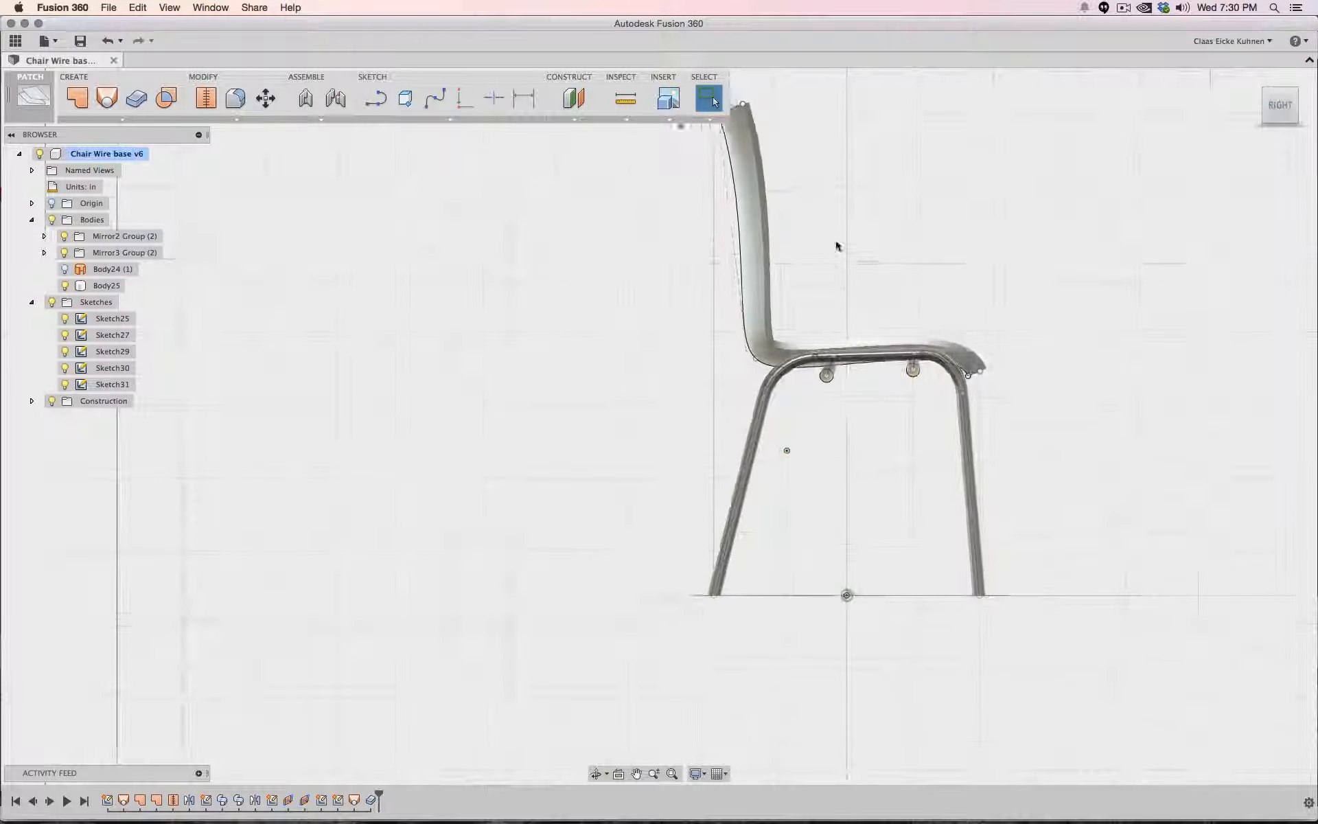
middle_drag(839, 247, 800, 370)
drag(1280, 112, 1281, 136)
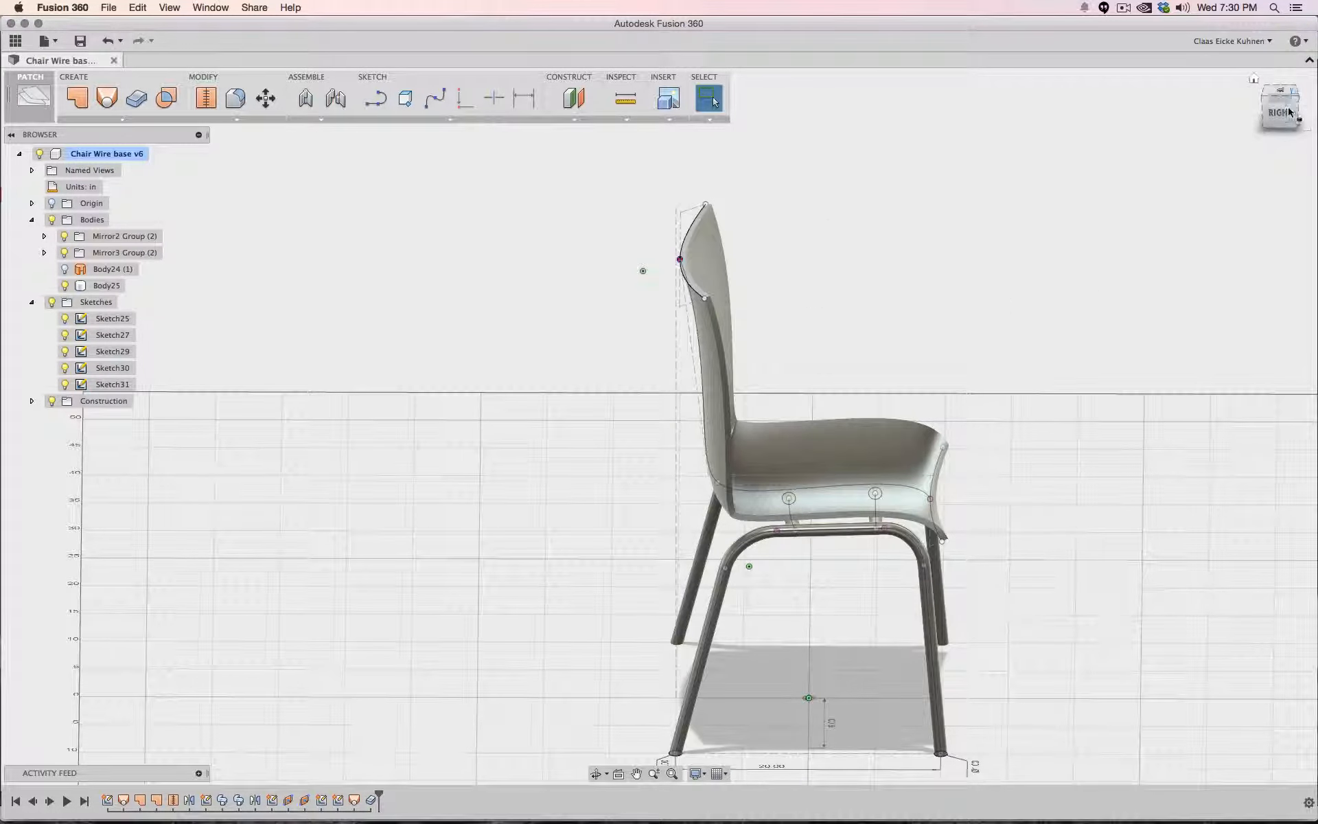
mouse_move(1288, 111)
mouse_down()
mouse_move(1246, 69)
mouse_move(1244, 104)
mouse_move(1226, 109)
mouse_move(1279, 111)
mouse_up()
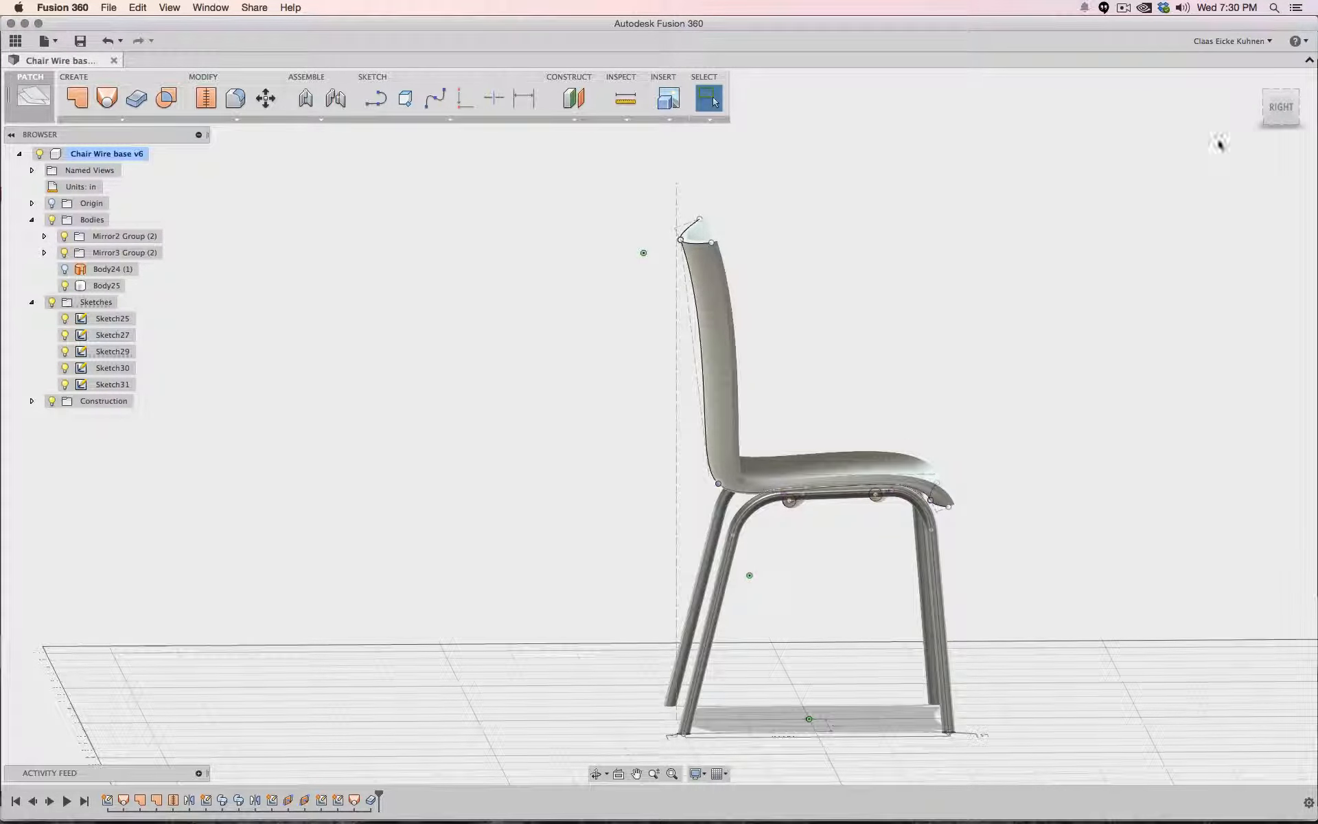
click(1280, 107)
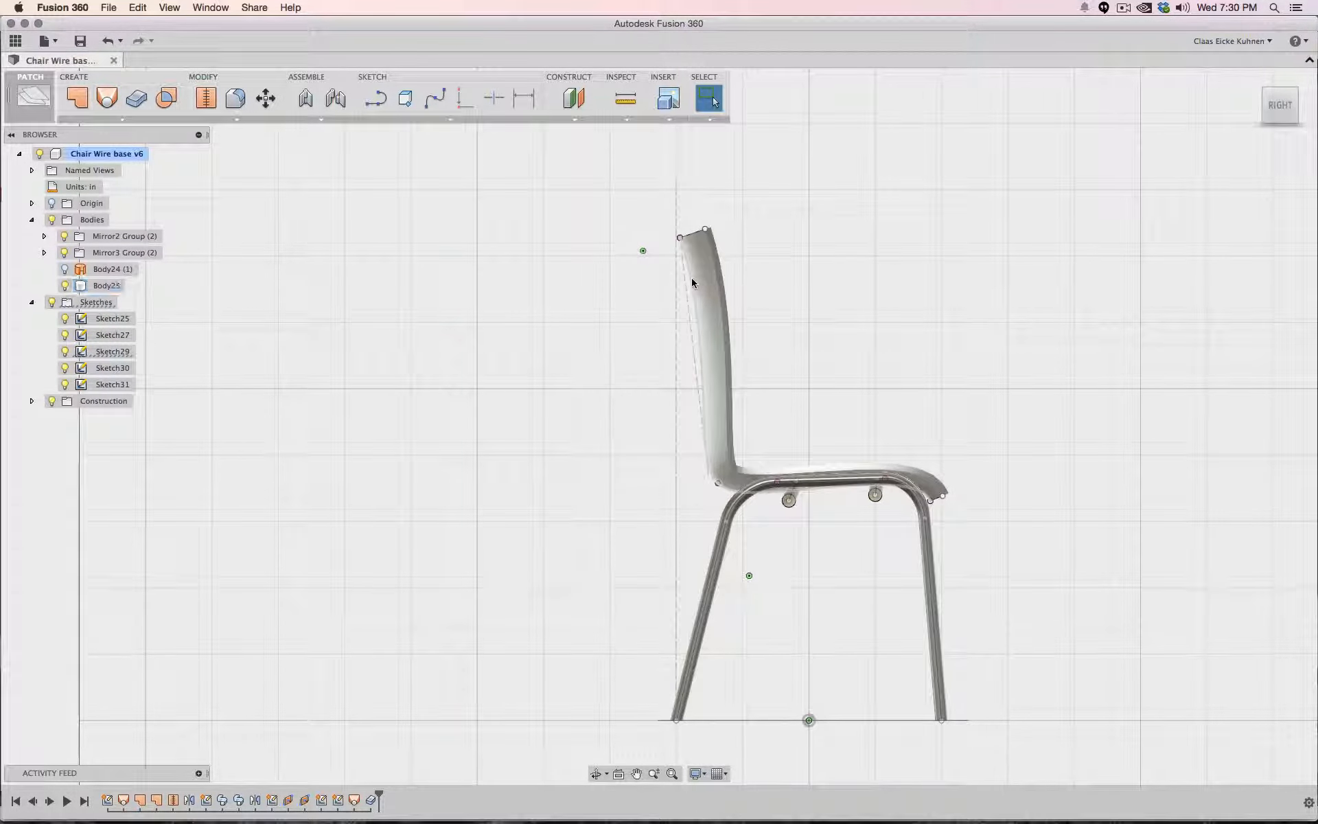
- Edit the seat profile sketch and turn on the curvature comb display for its spline
click(738, 469)
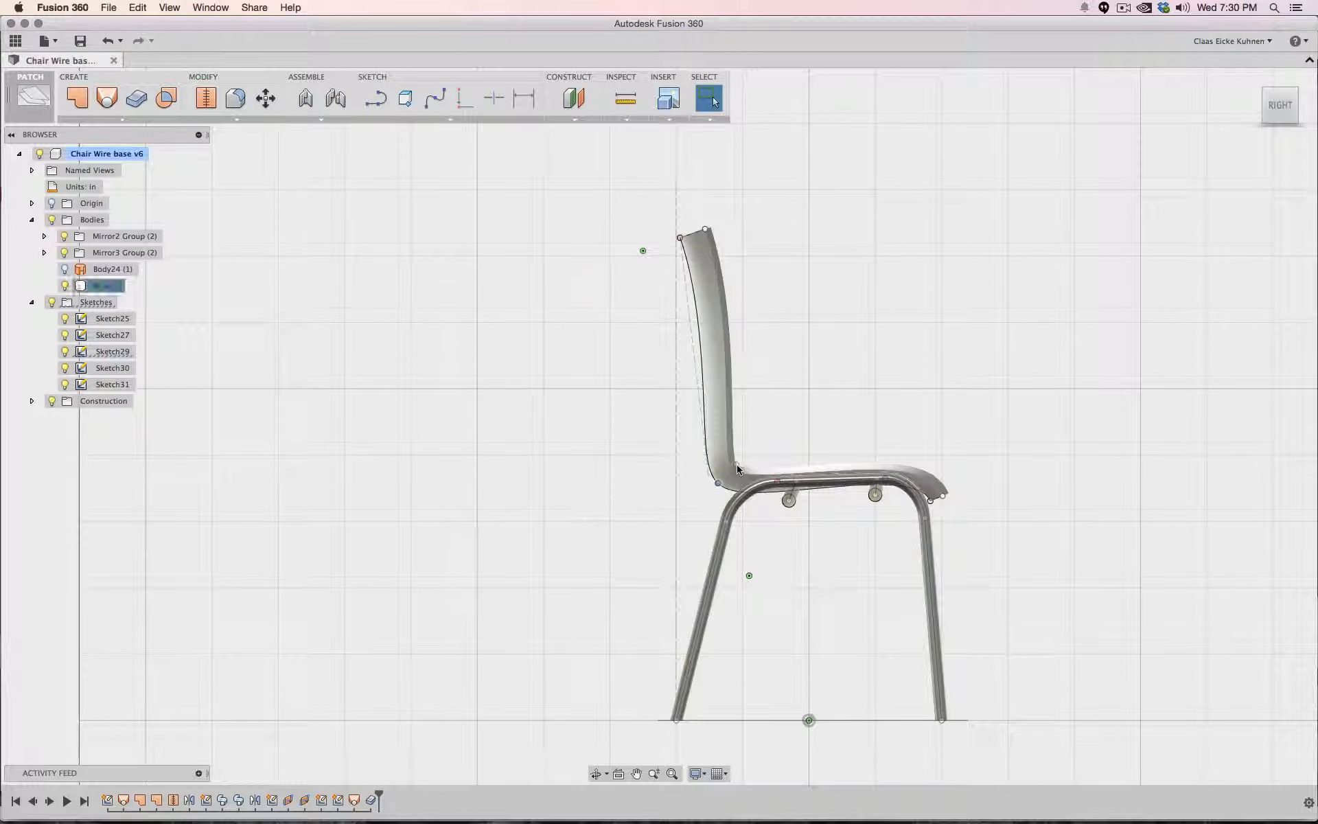
click(323, 400)
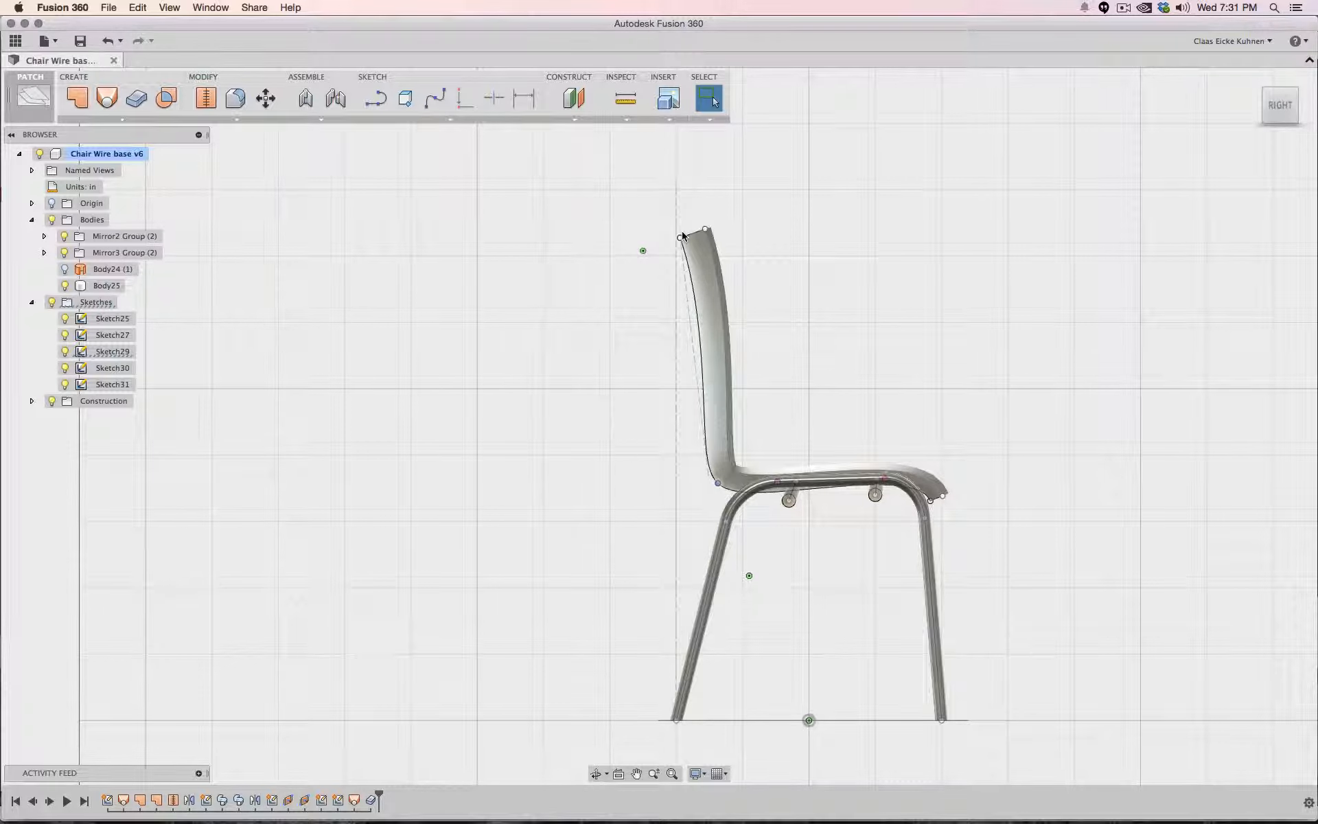
click(111, 351)
click(371, 346)
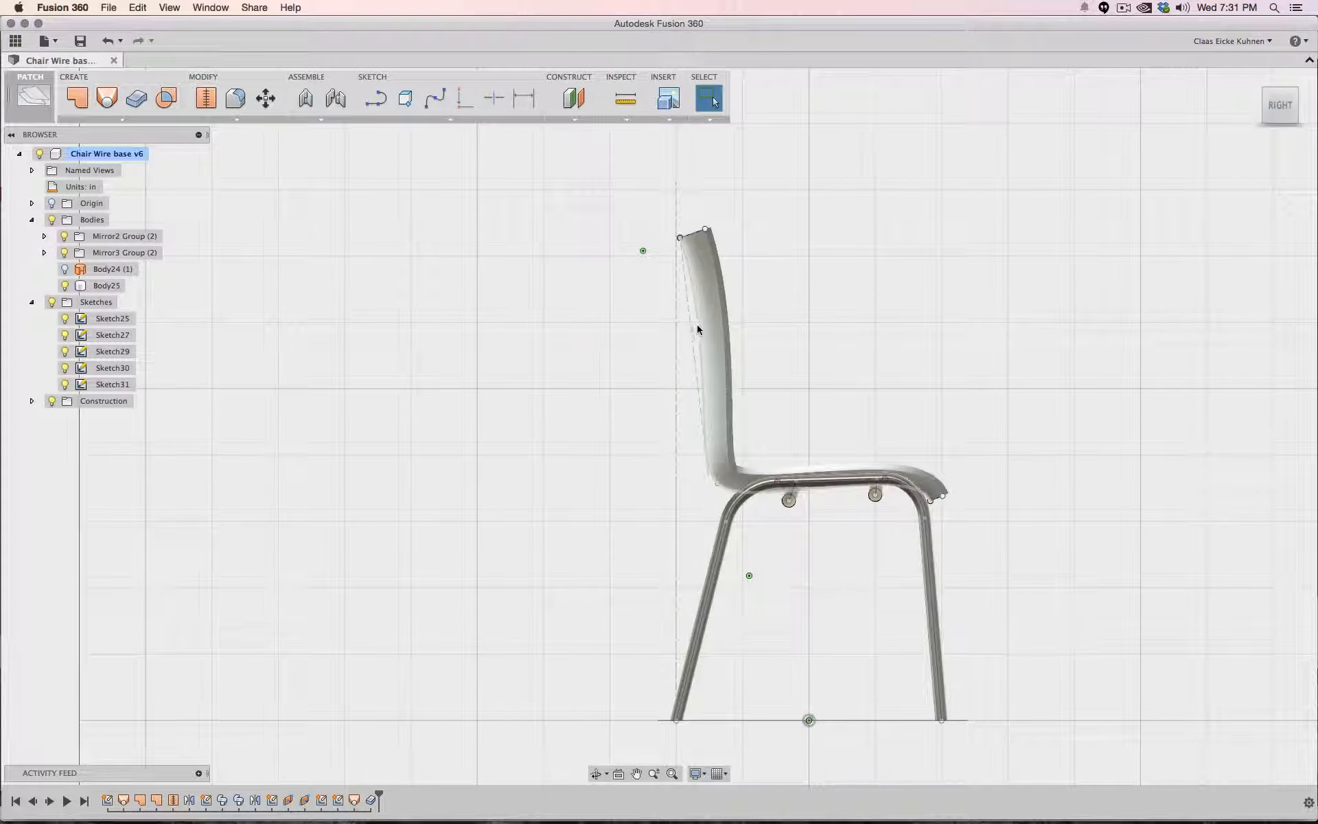
click(111, 351)
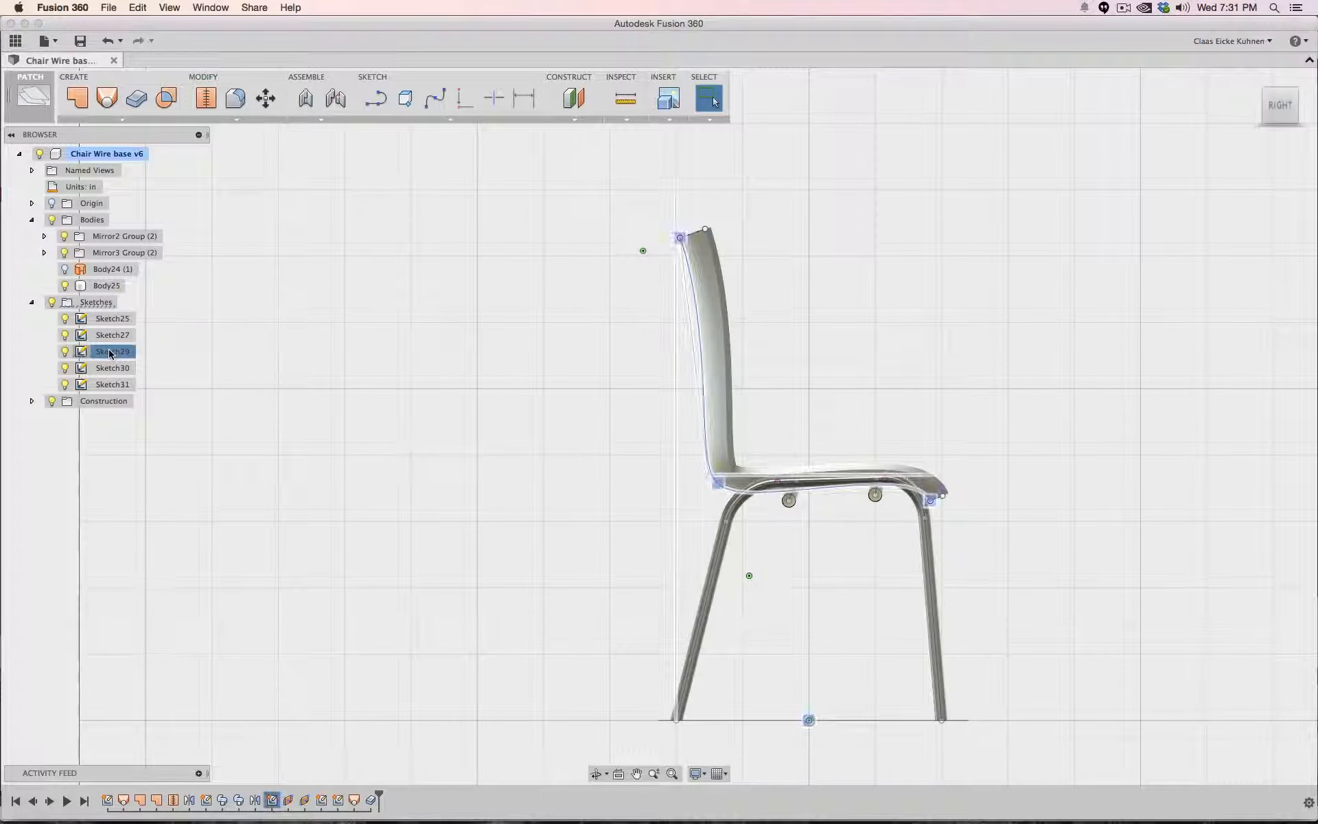
right_click(111, 351)
click(144, 386)
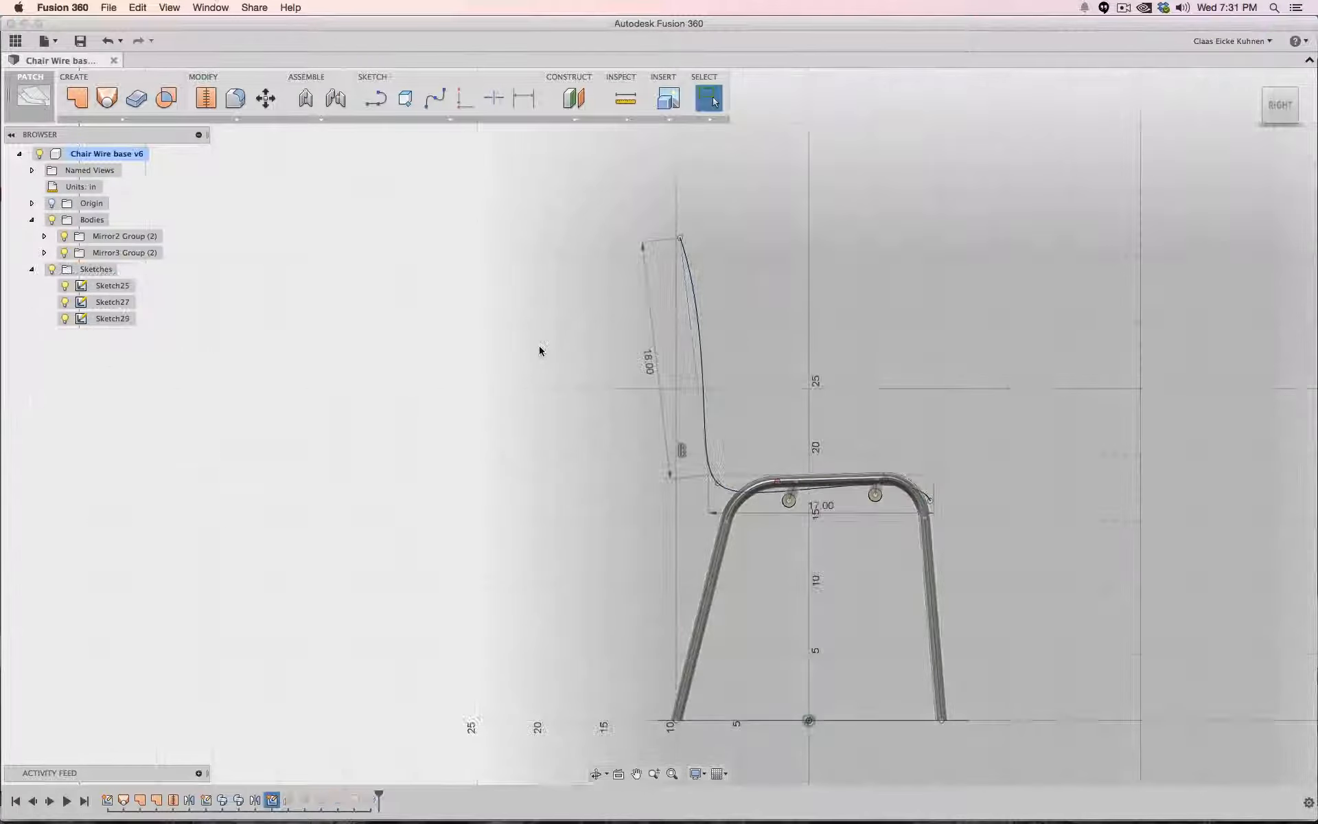
click(696, 313)
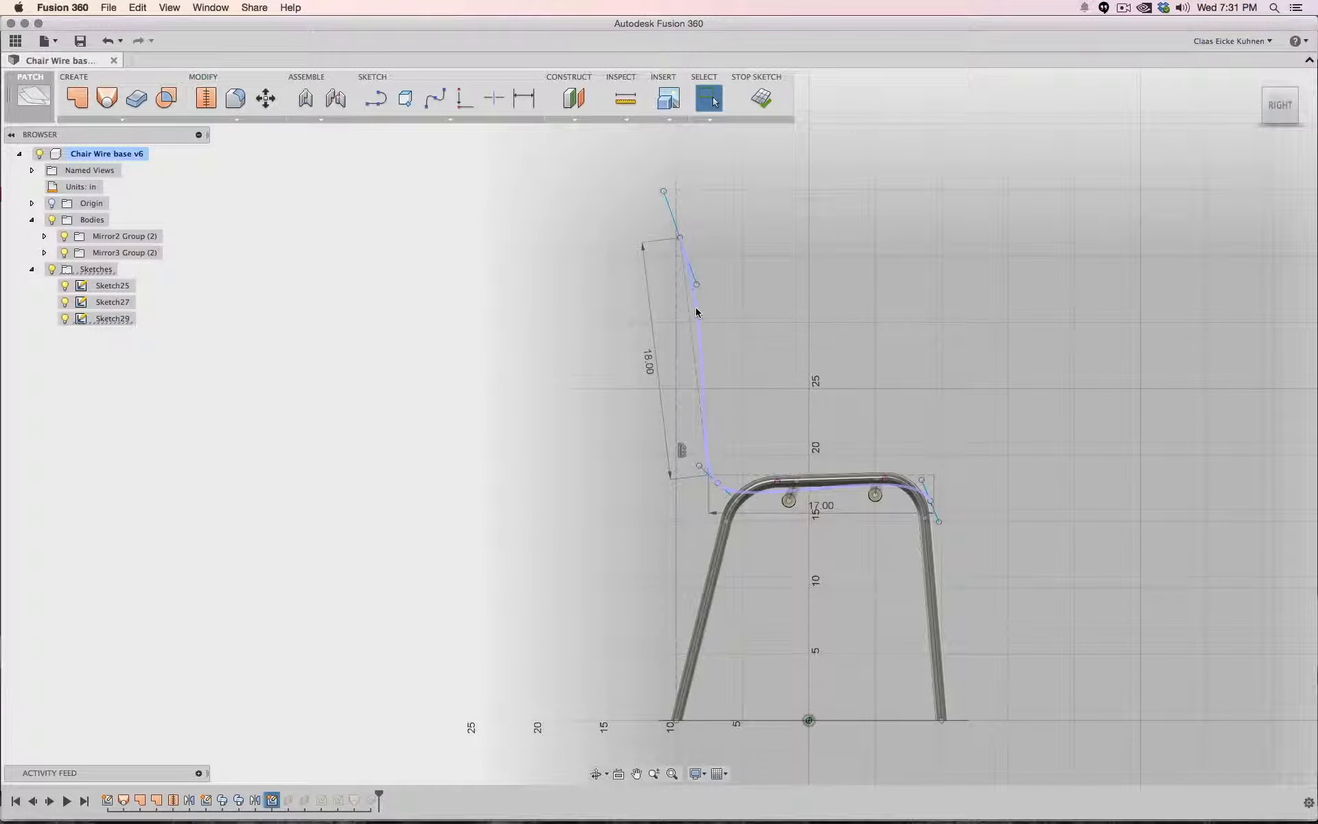
right_click(696, 312)
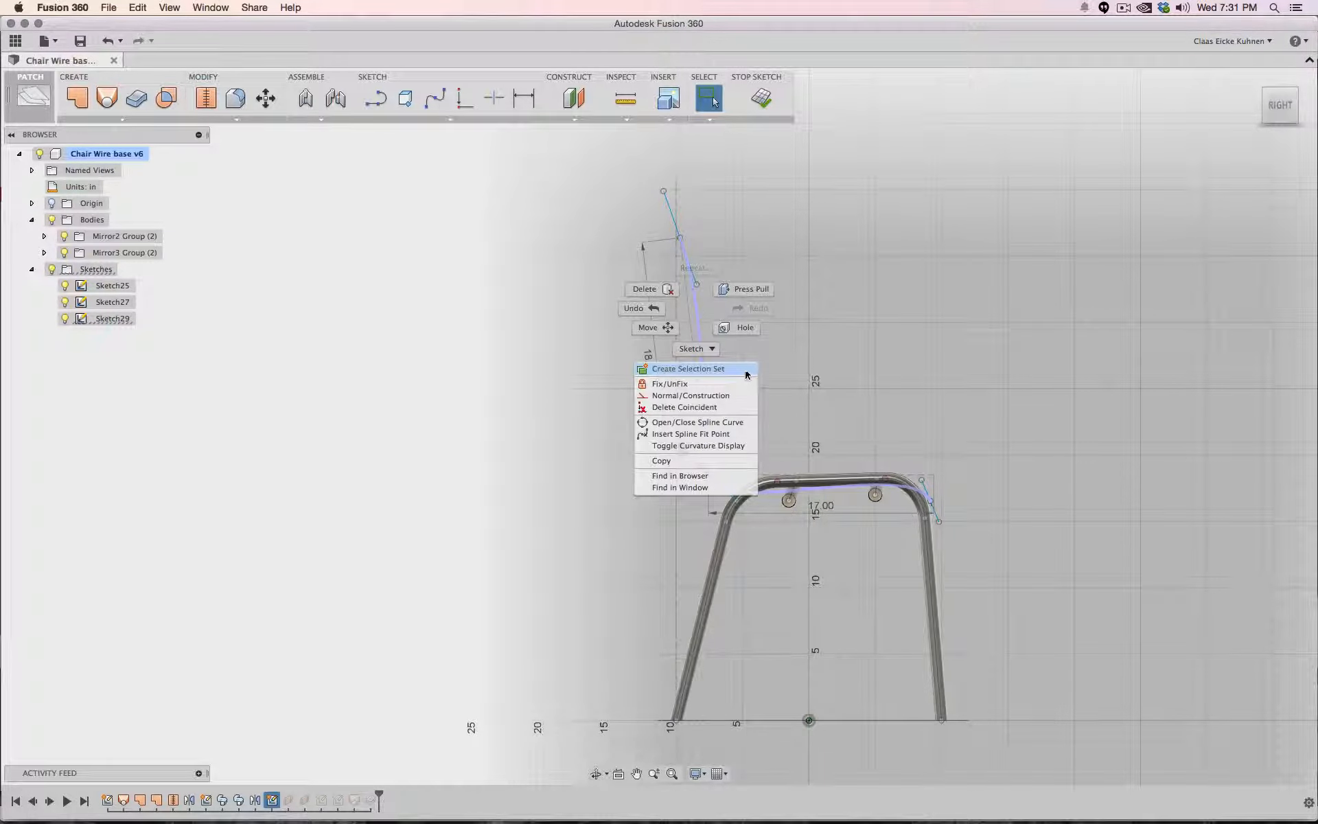
click(747, 446)
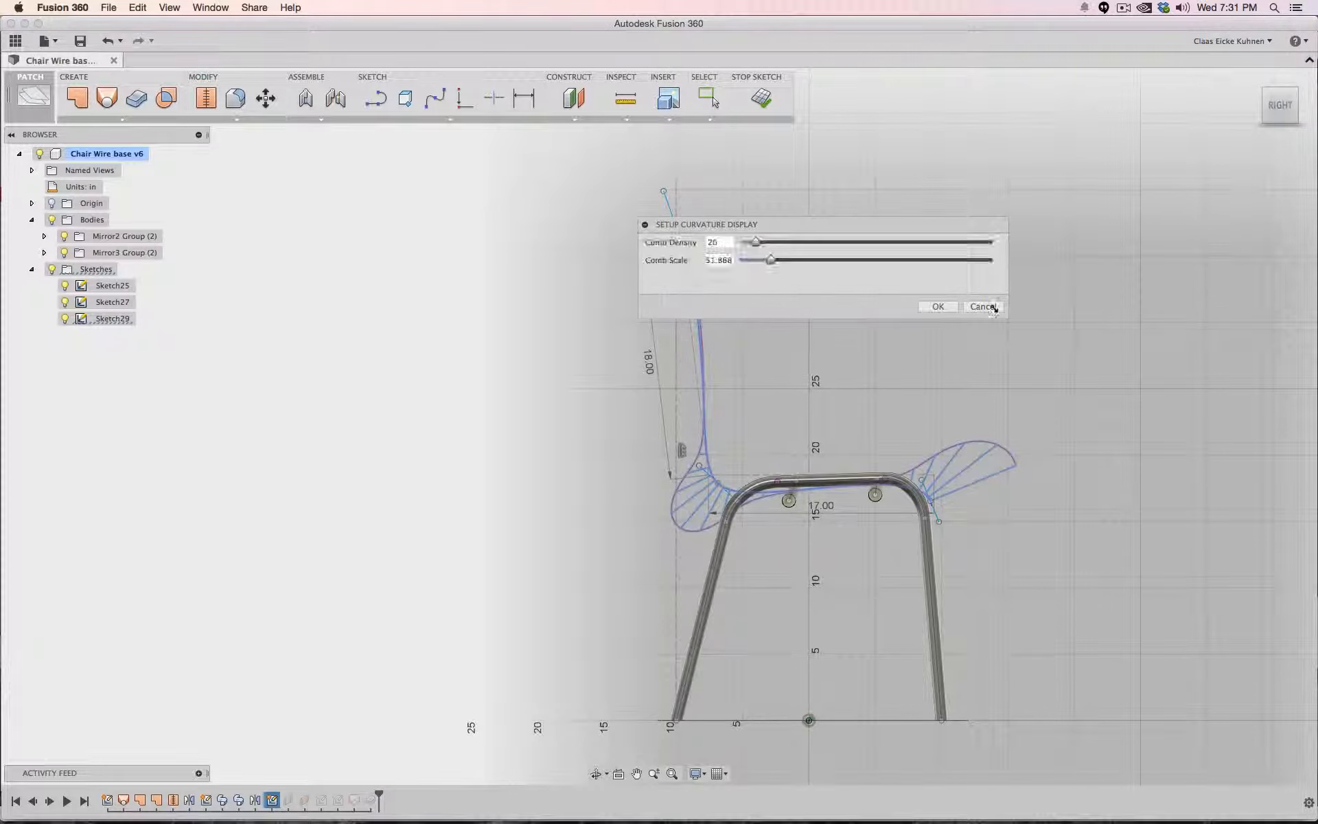
click(933, 306)
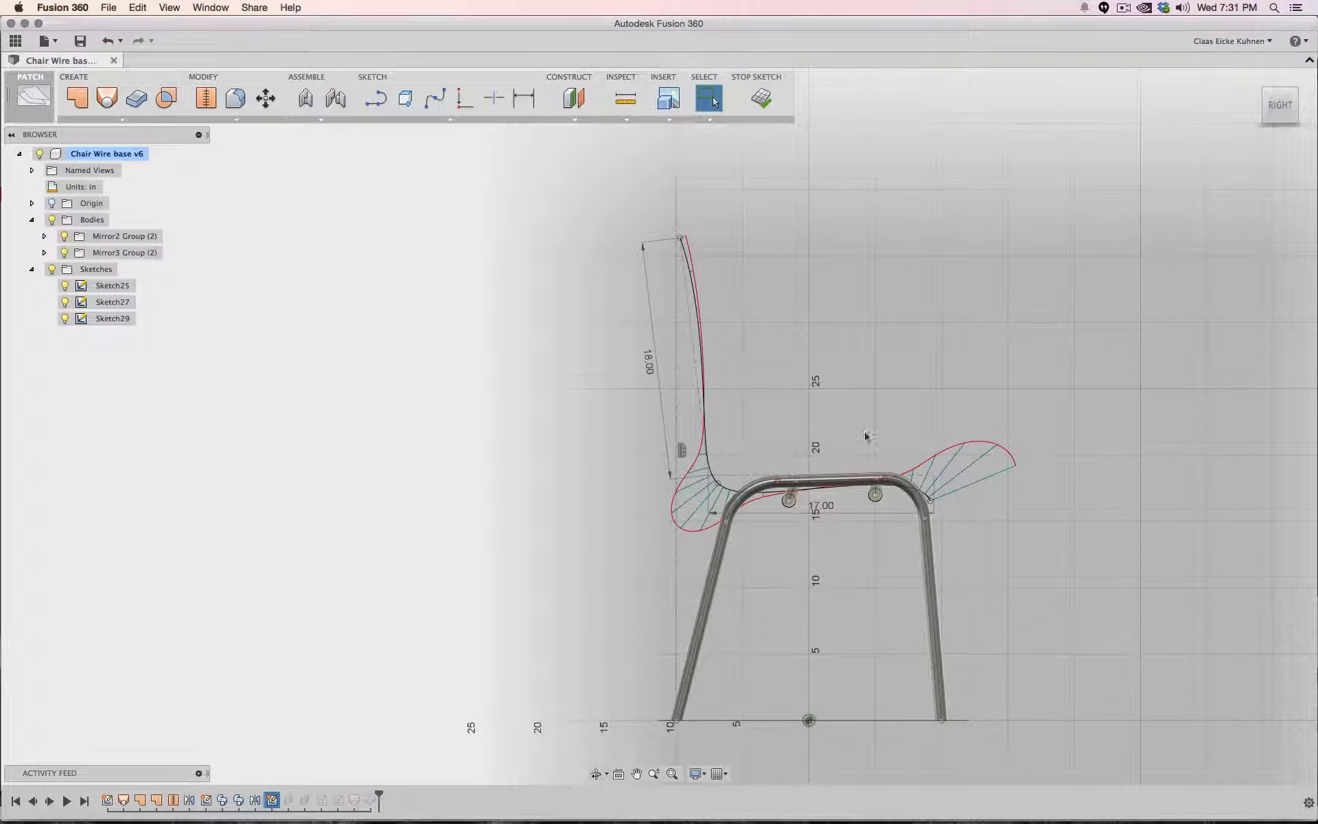
- Move the spline fit points near the seat-back bend to smooth the curvature, then finish the sketch
scroll(864, 431, up, 5)
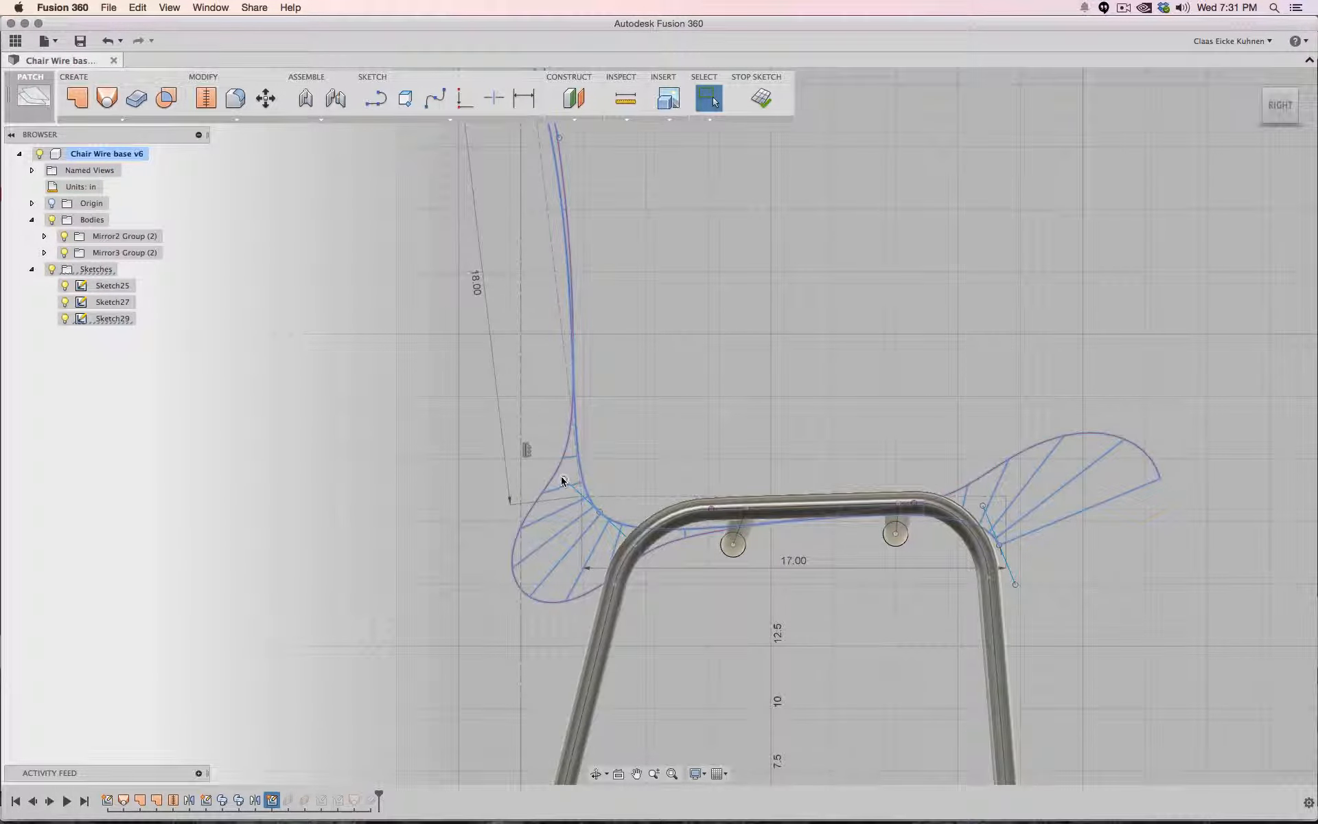
drag(564, 478, 536, 484)
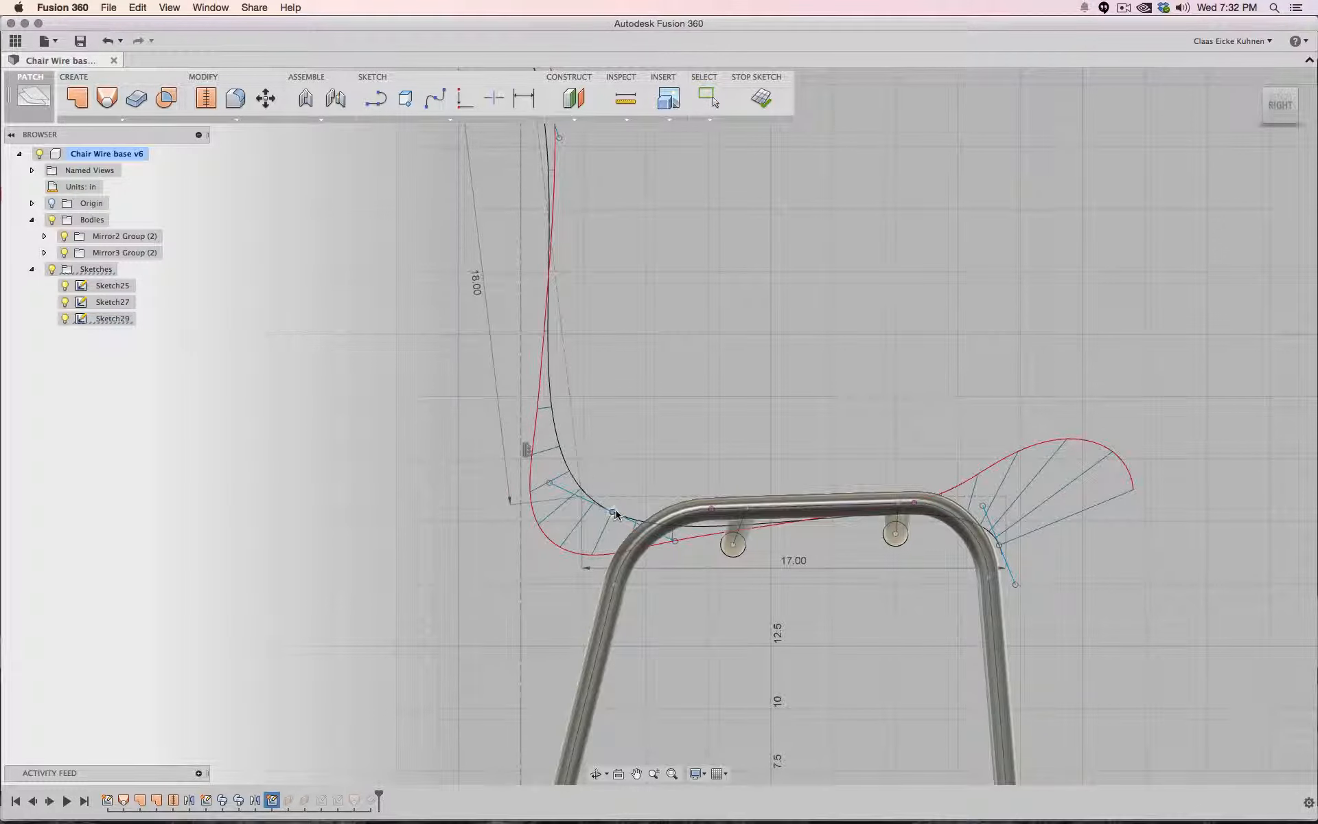
drag(614, 513, 622, 515)
click(710, 98)
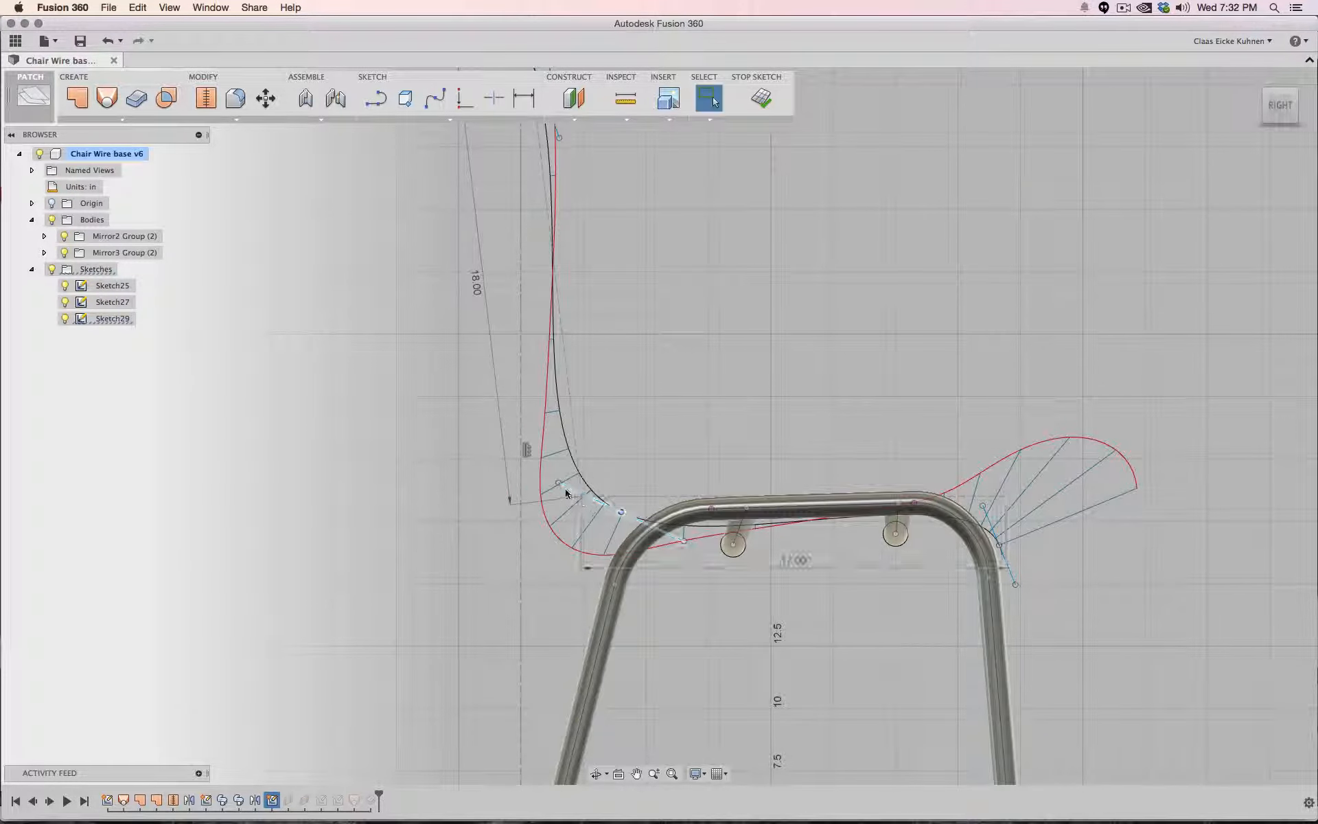
drag(558, 483, 556, 486)
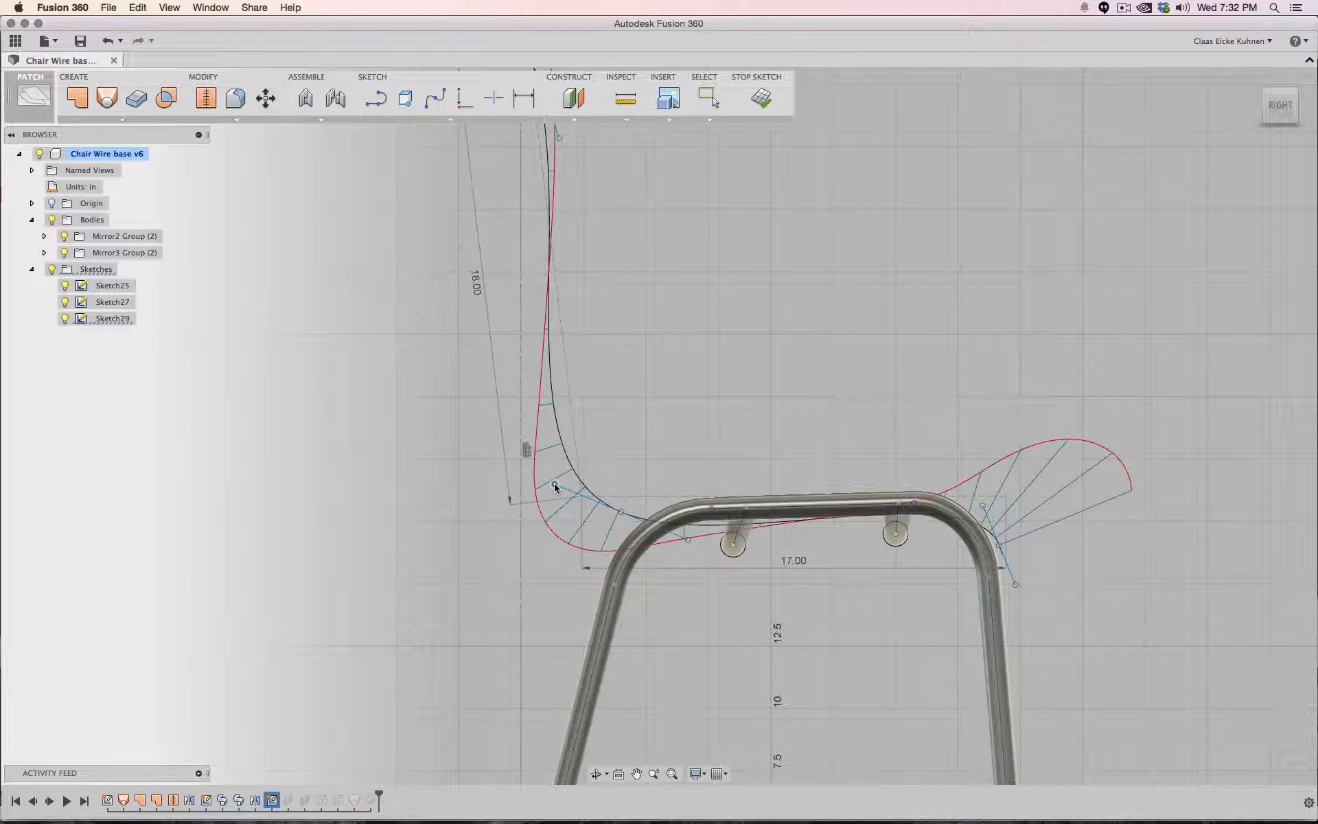
scroll(642, 447, down, 5)
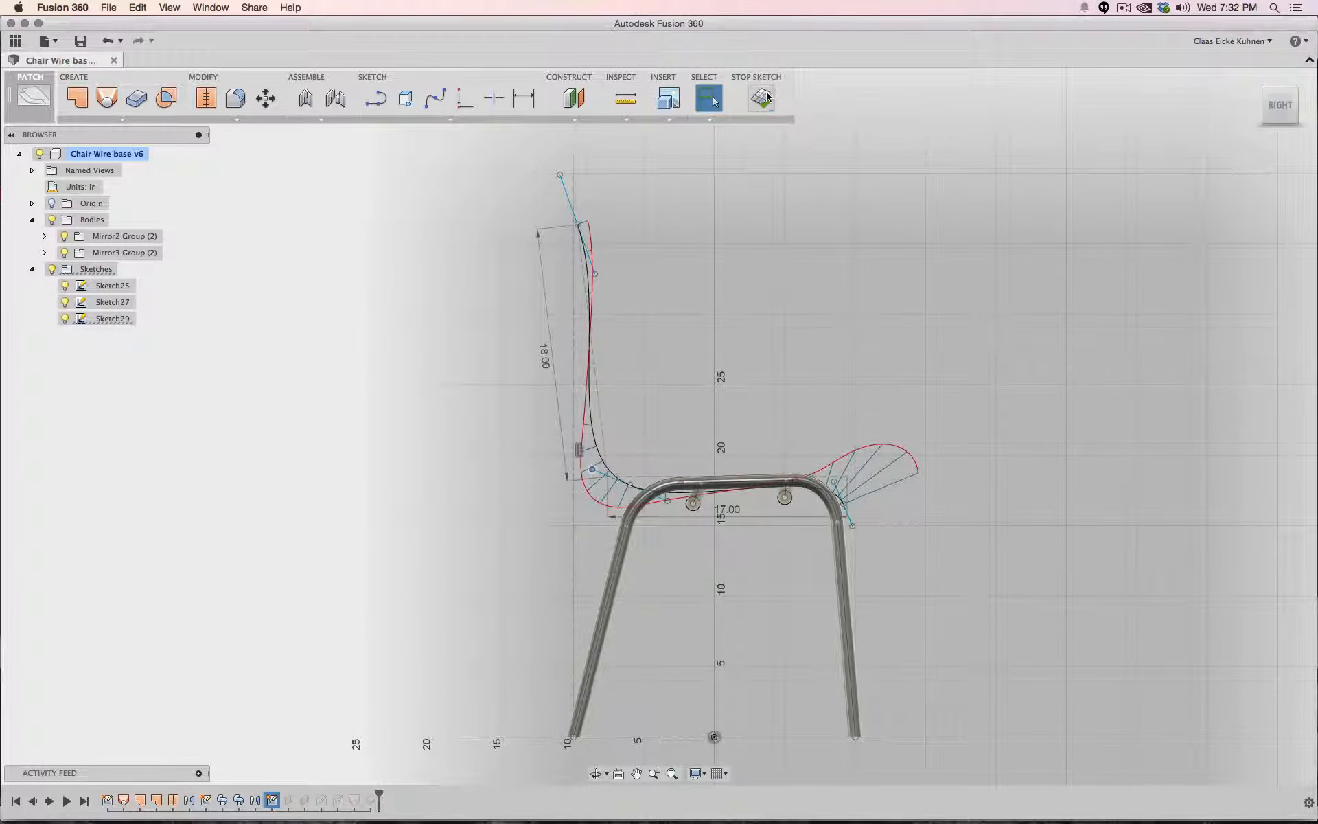
click(761, 98)
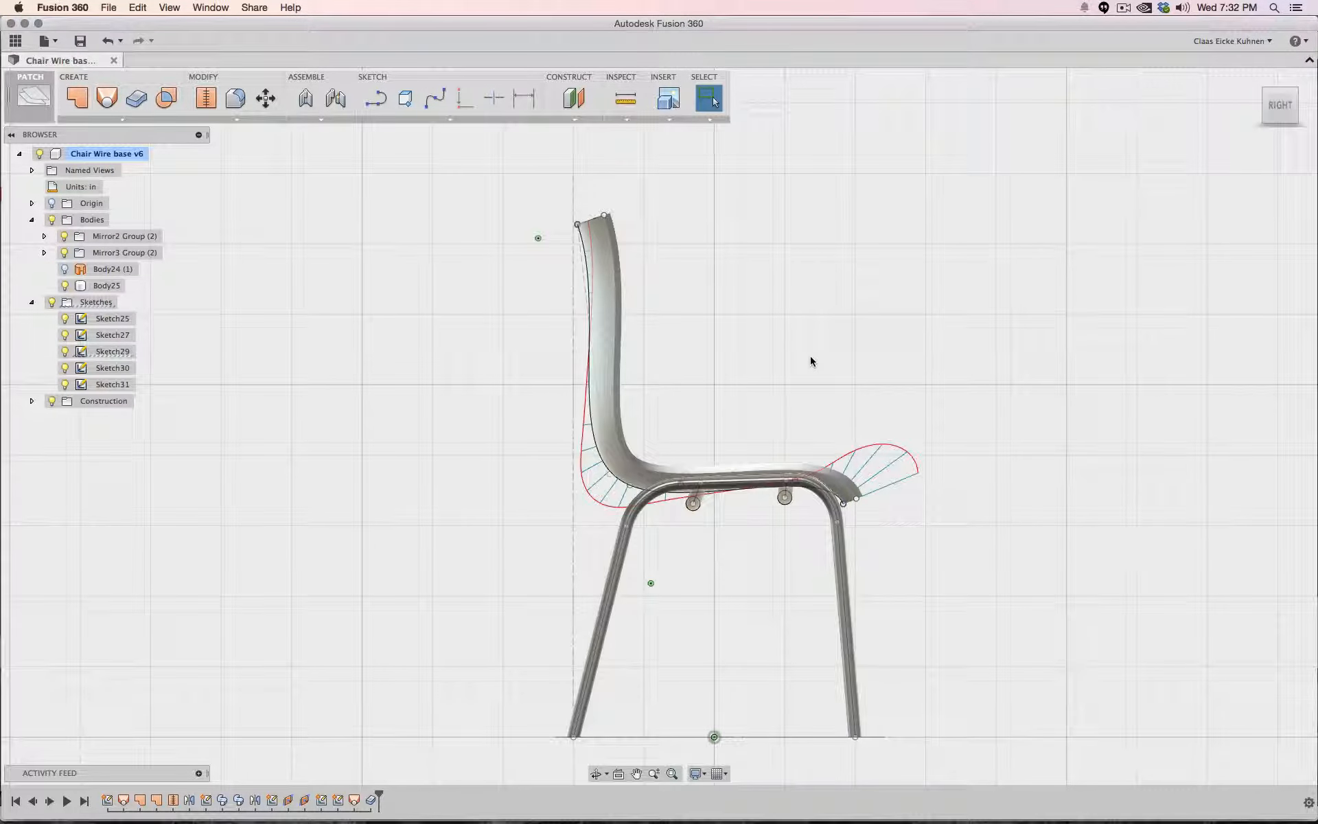
- Delete the original lofted surface body and make the thickened seat body visible again
click(620, 252)
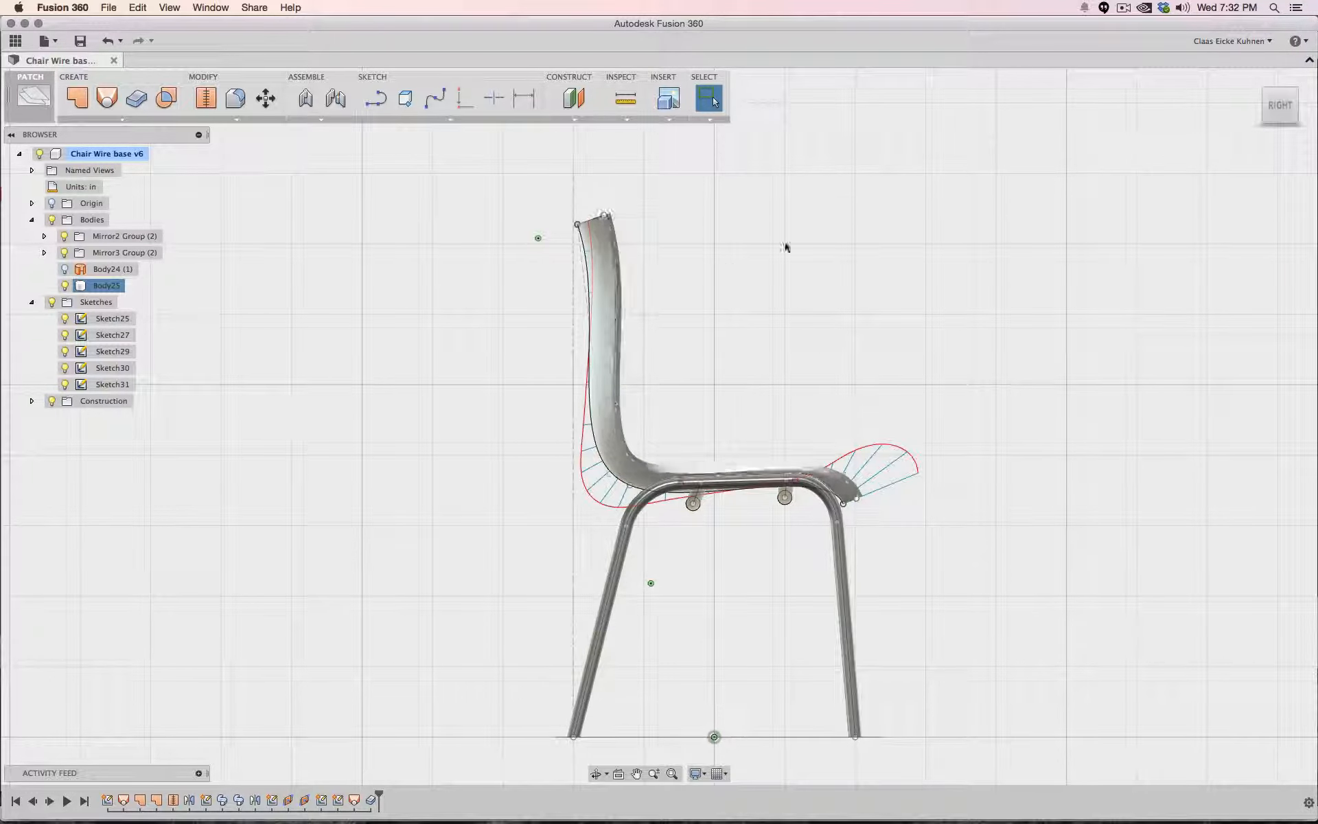
mouse_move(1208, 129)
shift+middle_down()
mouse_move(810, 148)
mouse_move(713, 196)
mouse_move(1015, 154)
mouse_move(1078, 171)
mouse_move(851, 161)
mouse_move(913, 206)
mouse_move(1098, 172)
mouse_move(1112, 195)
mouse_move(1043, 213)
mouse_move(996, 199)
mouse_move(1125, 137)
shift+middle_up()
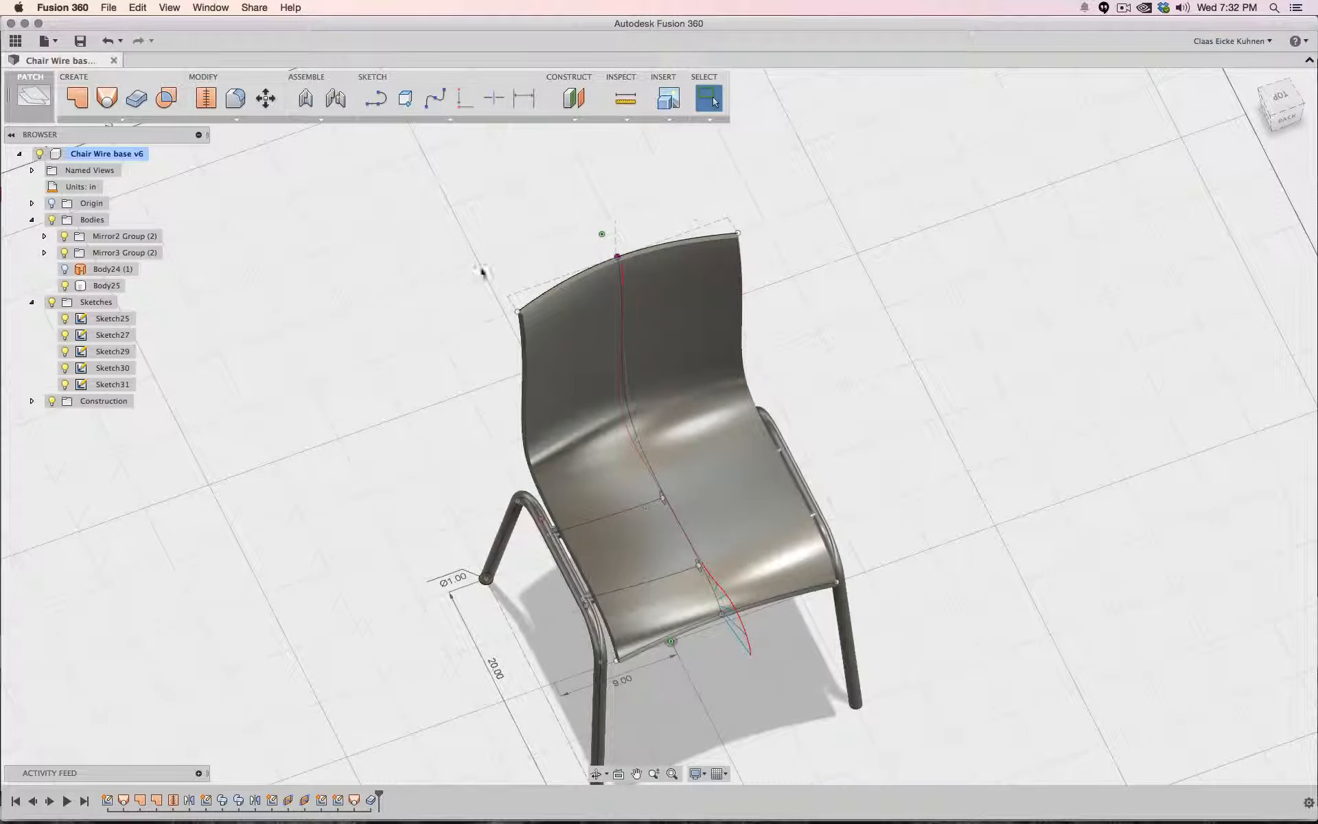
click(64, 269)
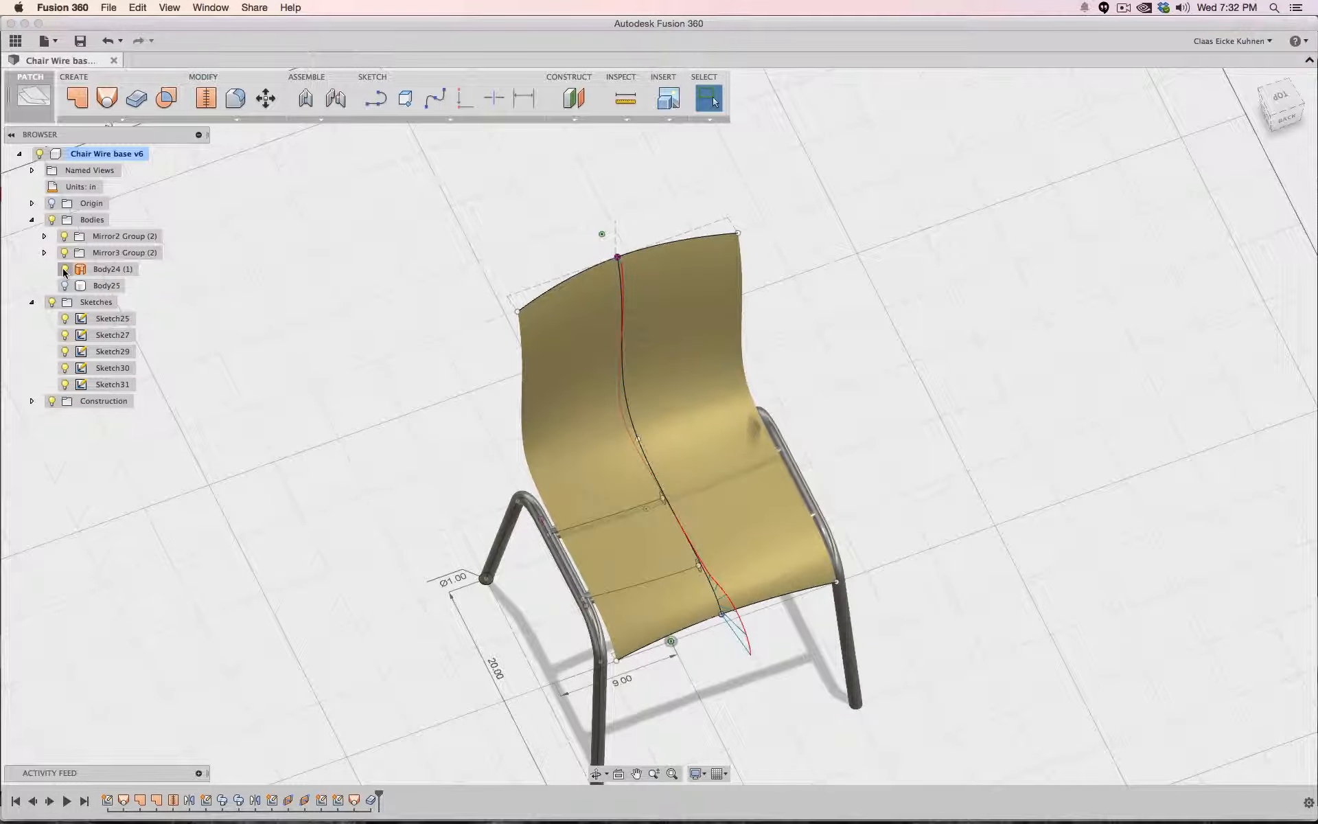
click(64, 270)
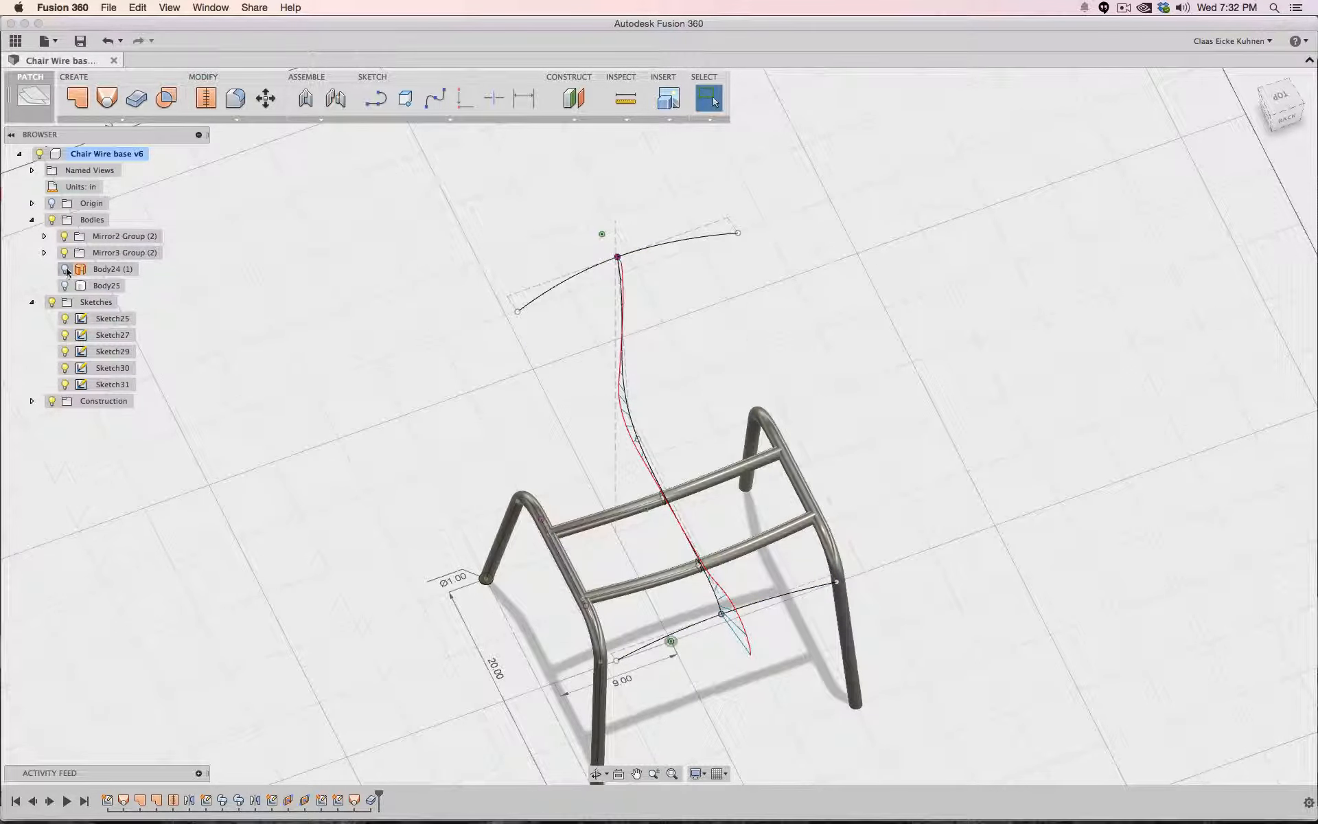
click(65, 270)
click(107, 271)
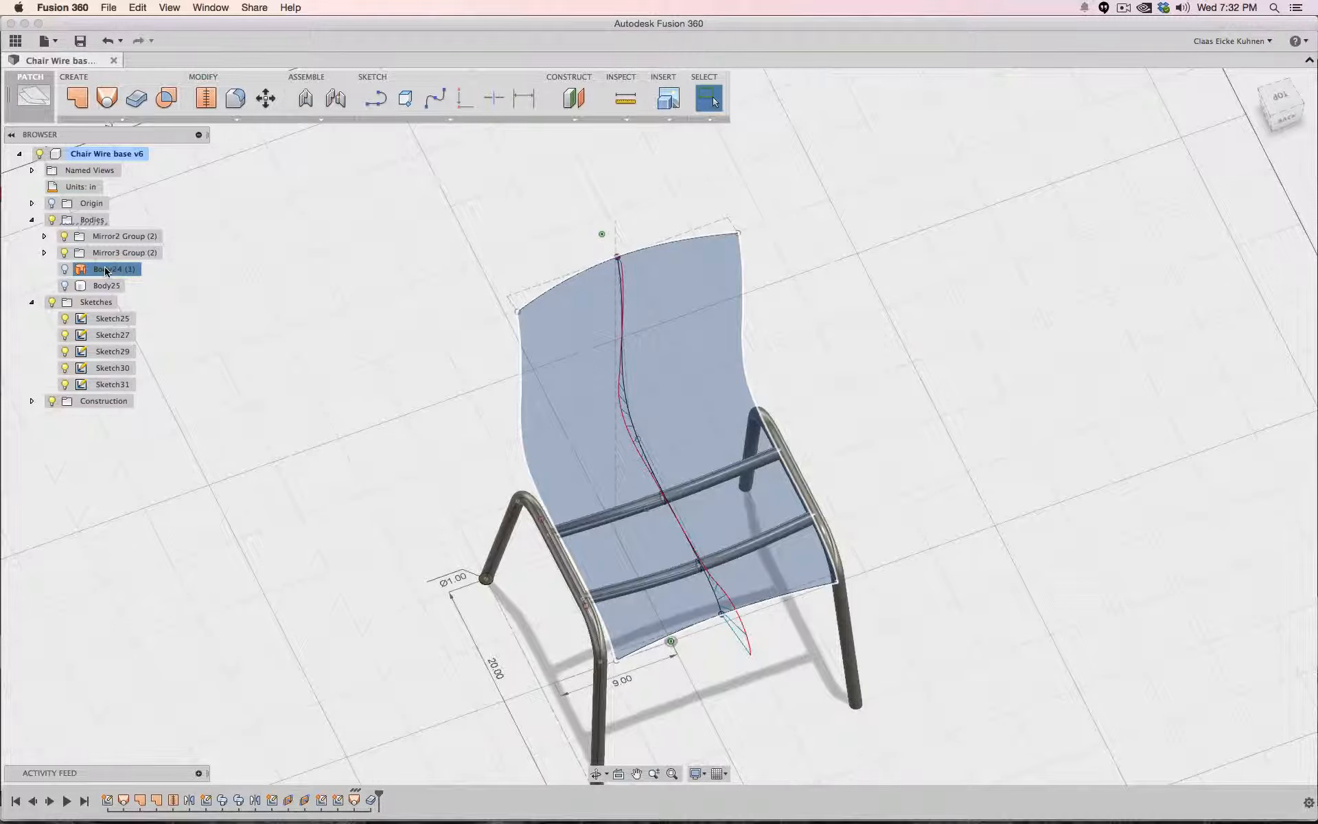
key(Delete)
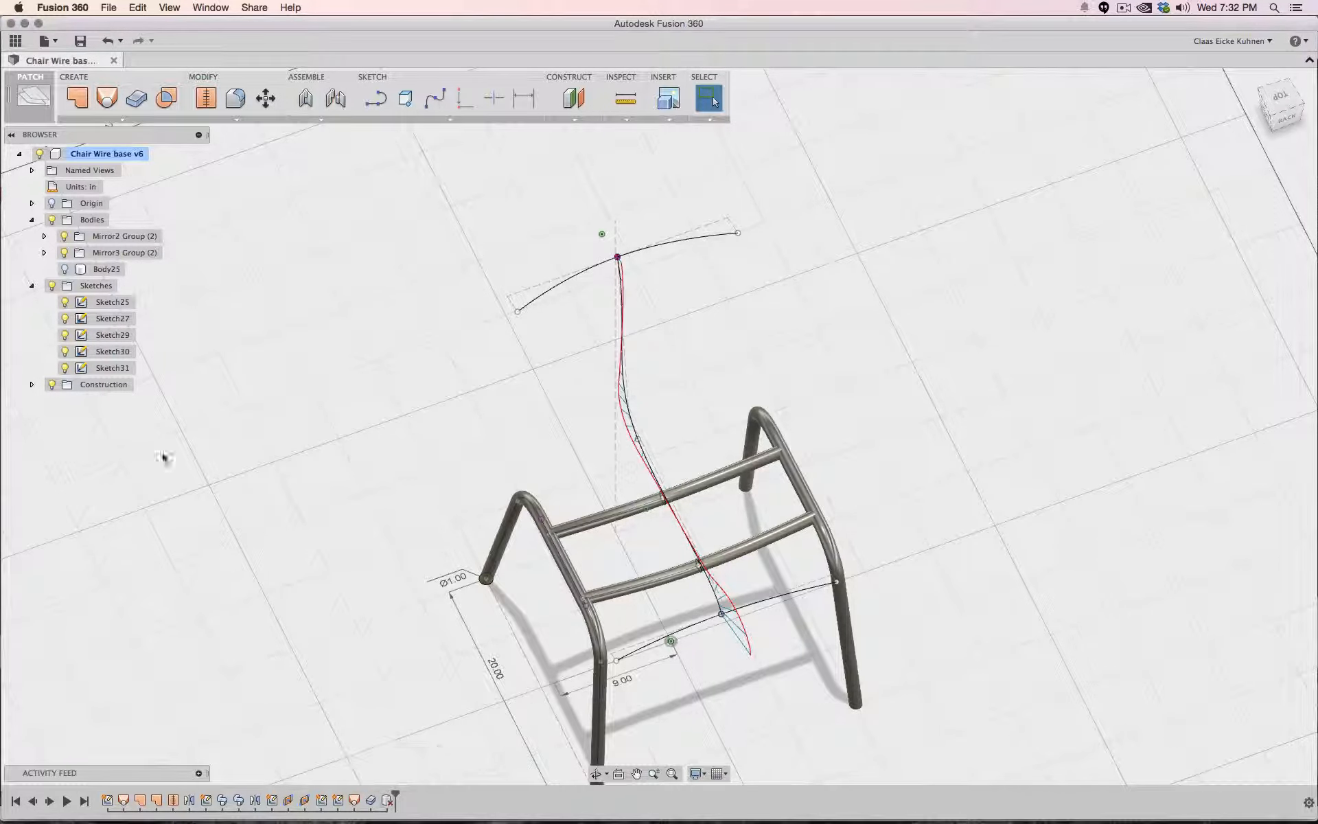
click(65, 269)
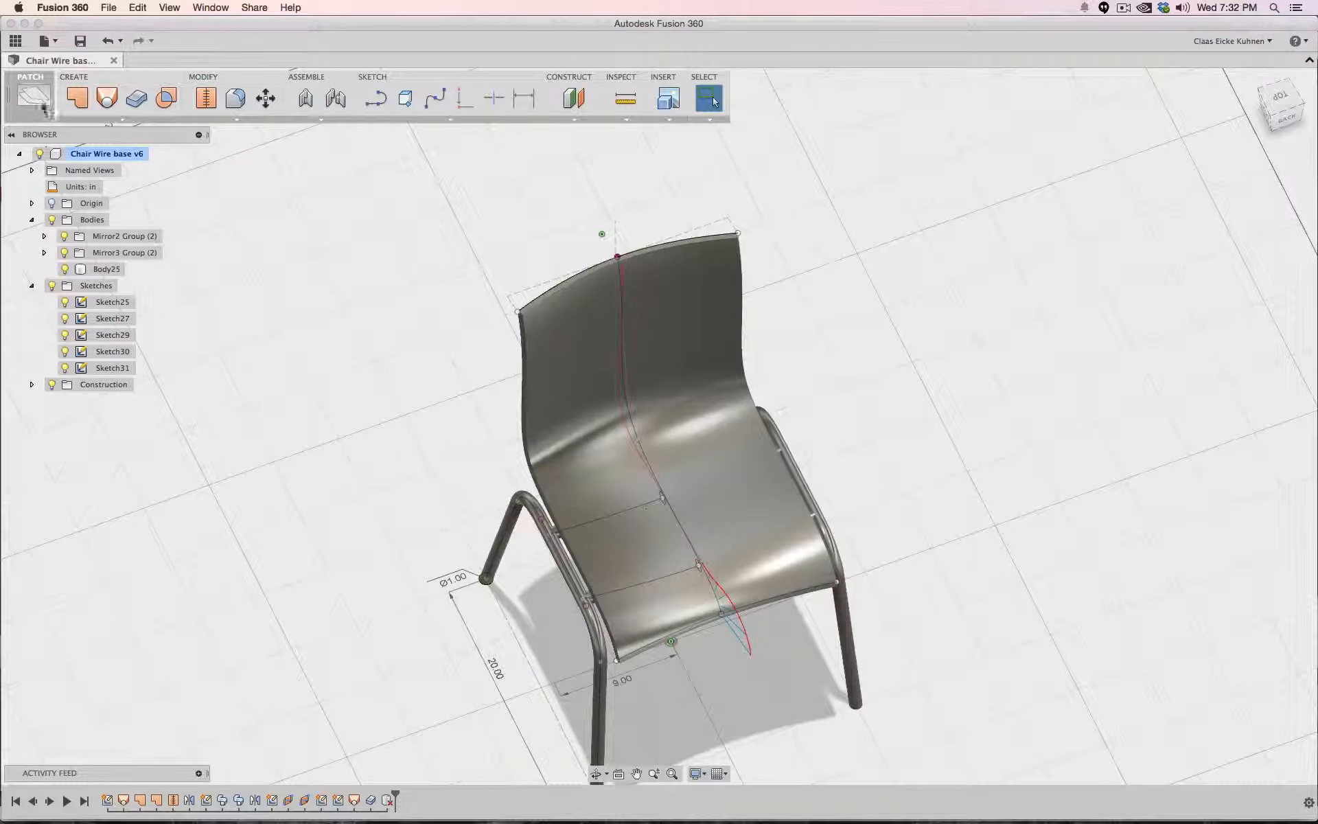
- Switch to the Model workspace, start a Fillet and select the two top corner edges of the seat back
click(30, 92)
click(31, 140)
click(240, 121)
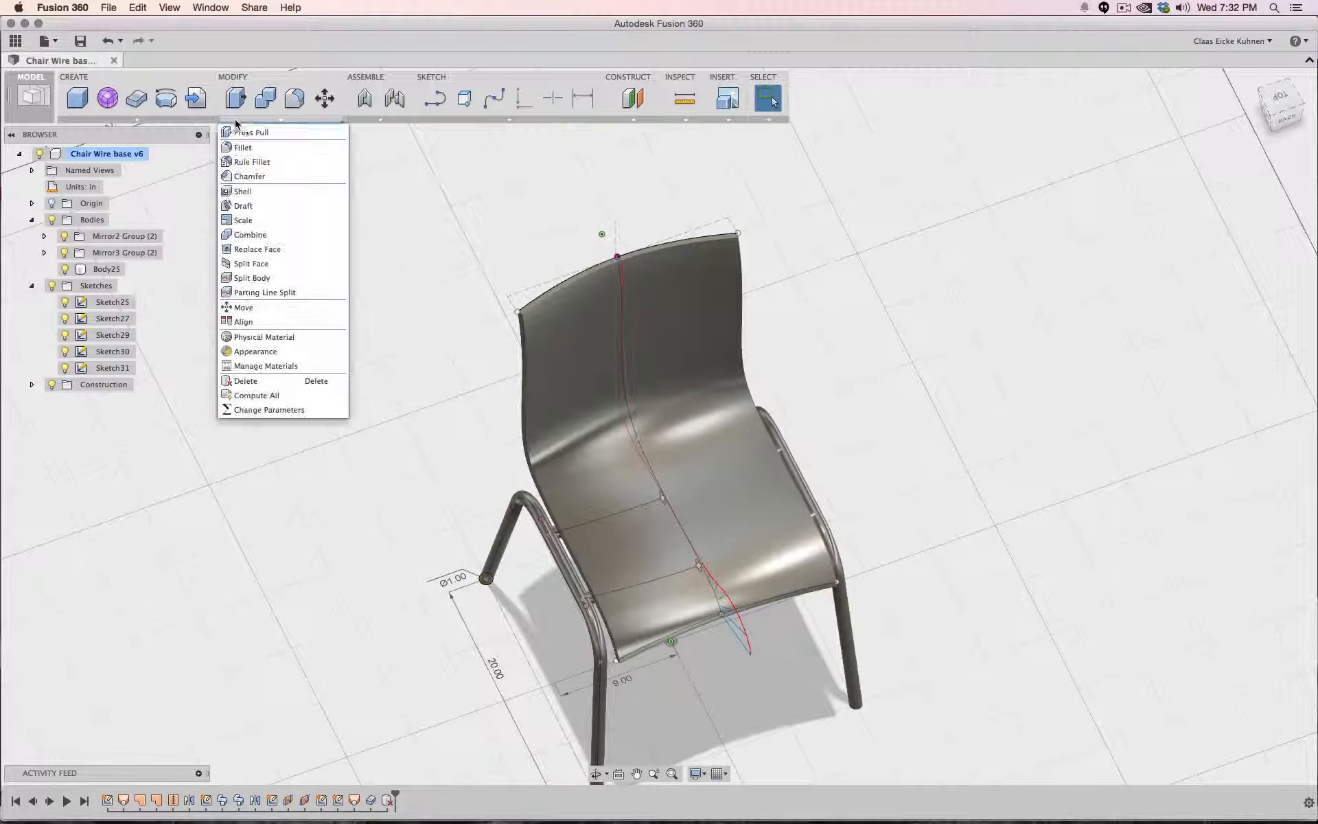
click(247, 138)
scroll(533, 293, up, 8)
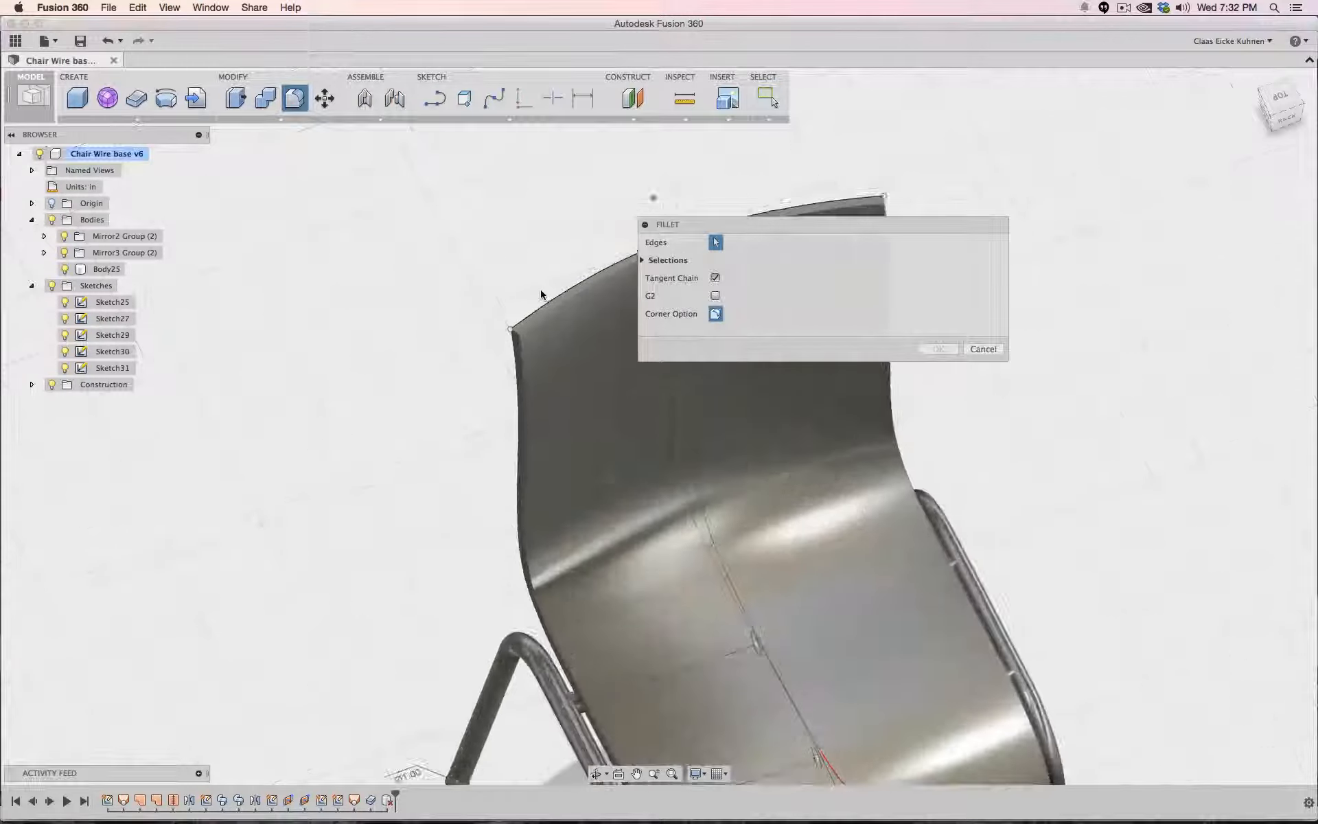
click(493, 359)
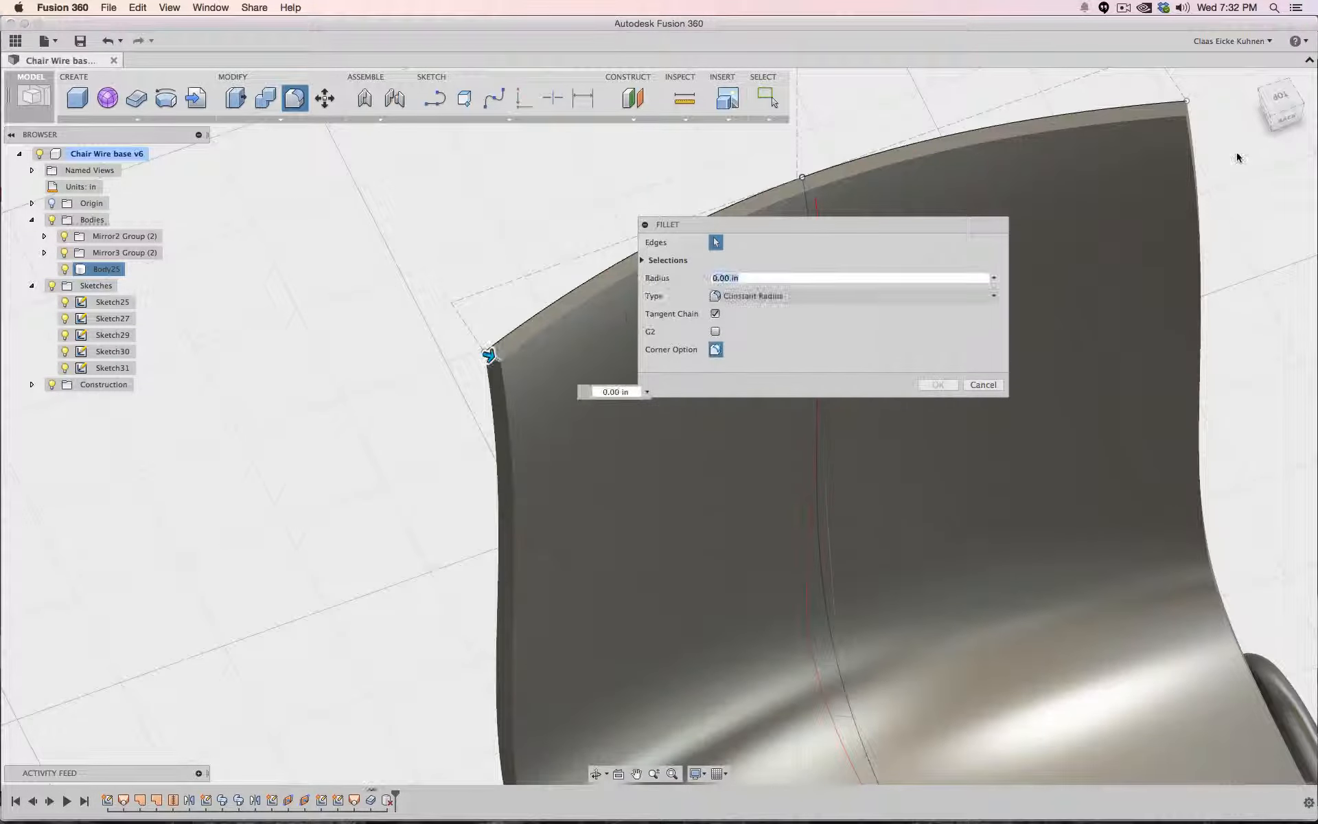
click(1187, 110)
- Add the two front corner edges of the seat to the fillet selection
scroll(1141, 308, down, 5)
middle_drag(1079, 452, 964, 251)
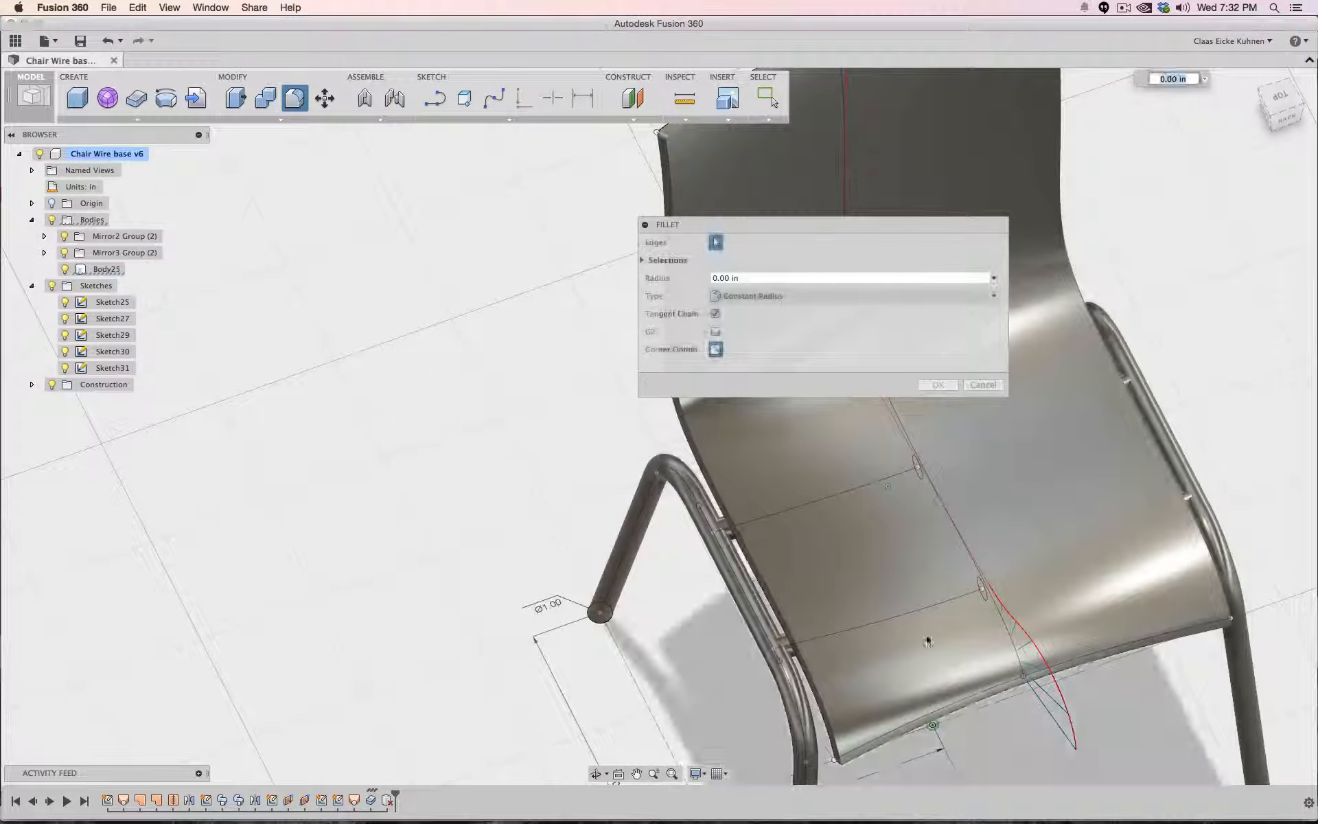
click(841, 761)
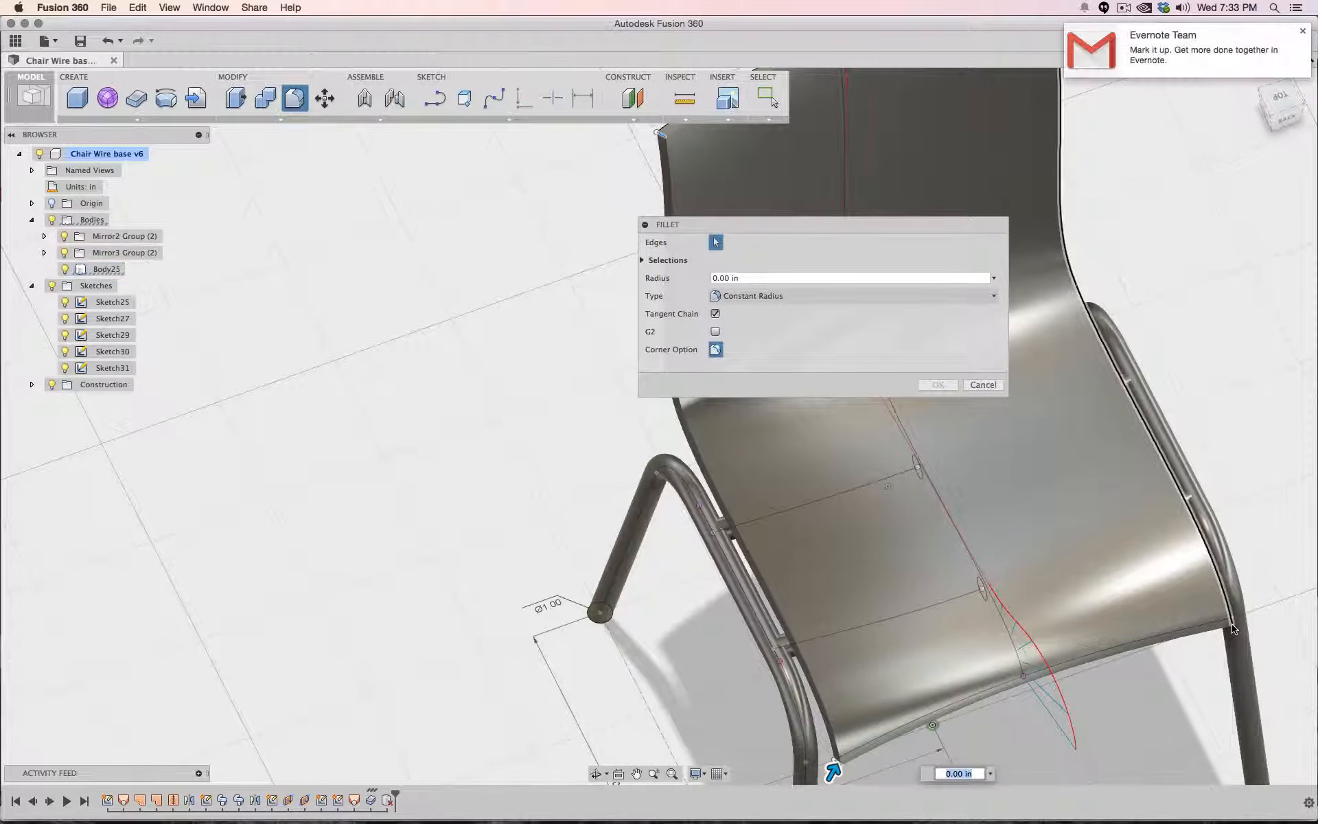
drag(1288, 110, 1272, 94)
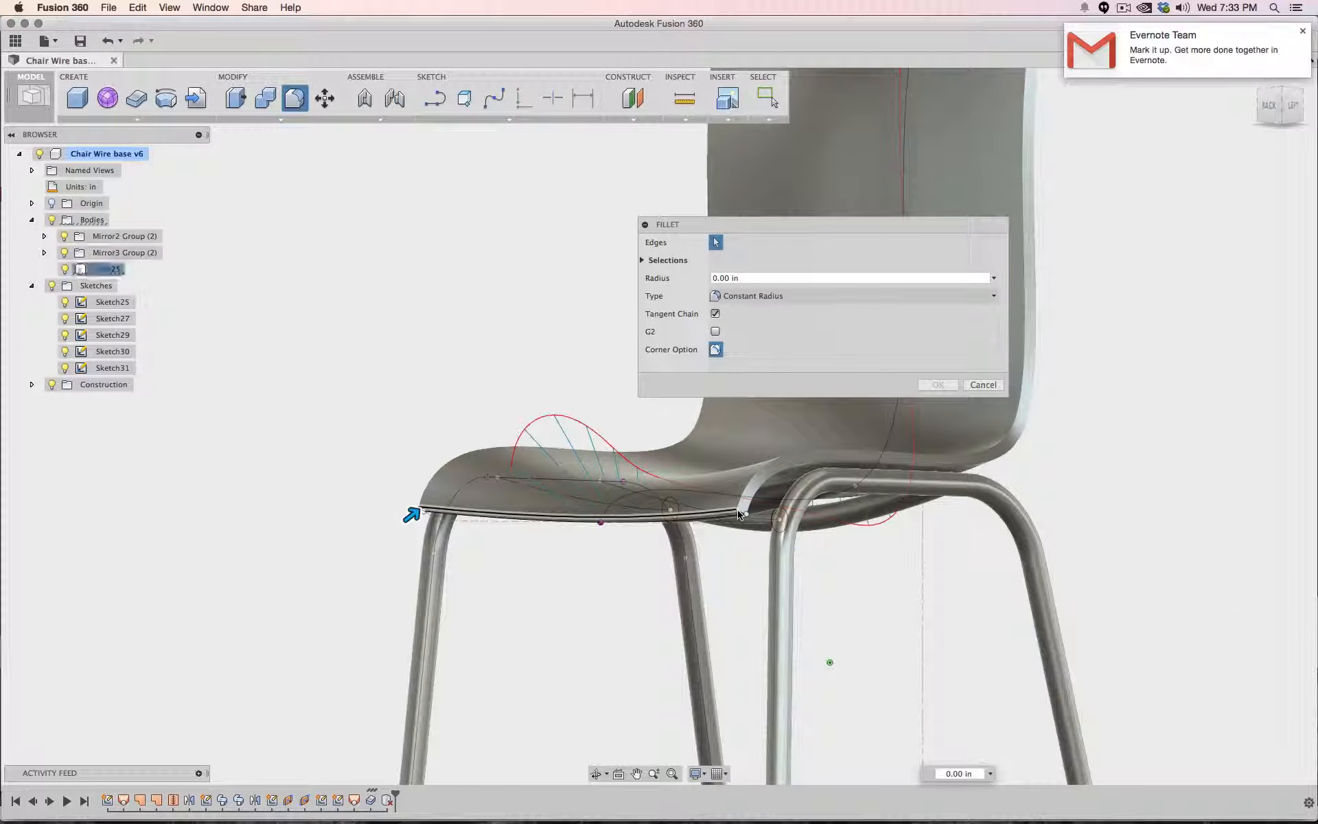
click(740, 520)
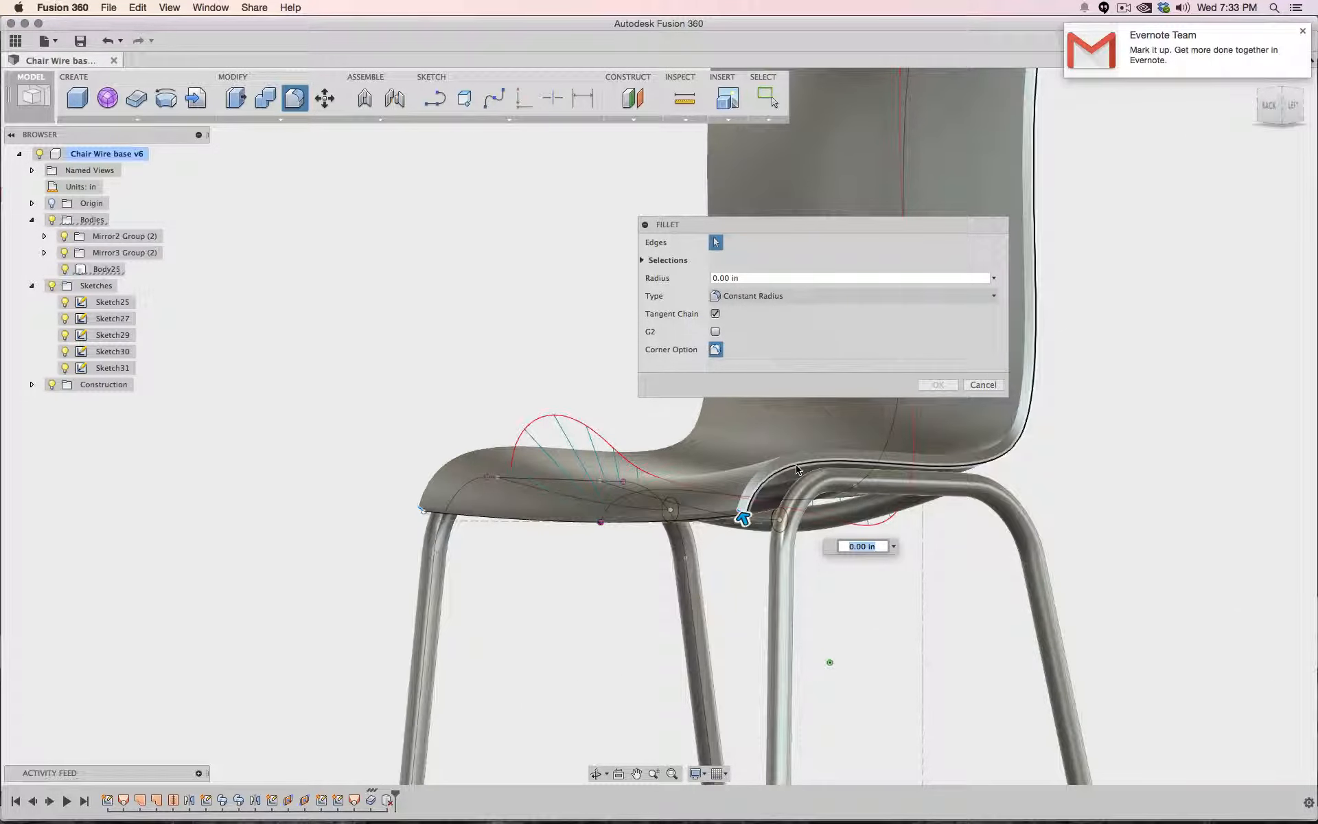
- Set the fillet radius to 1 in and apply the fillet to the four corner edges
text(.5)
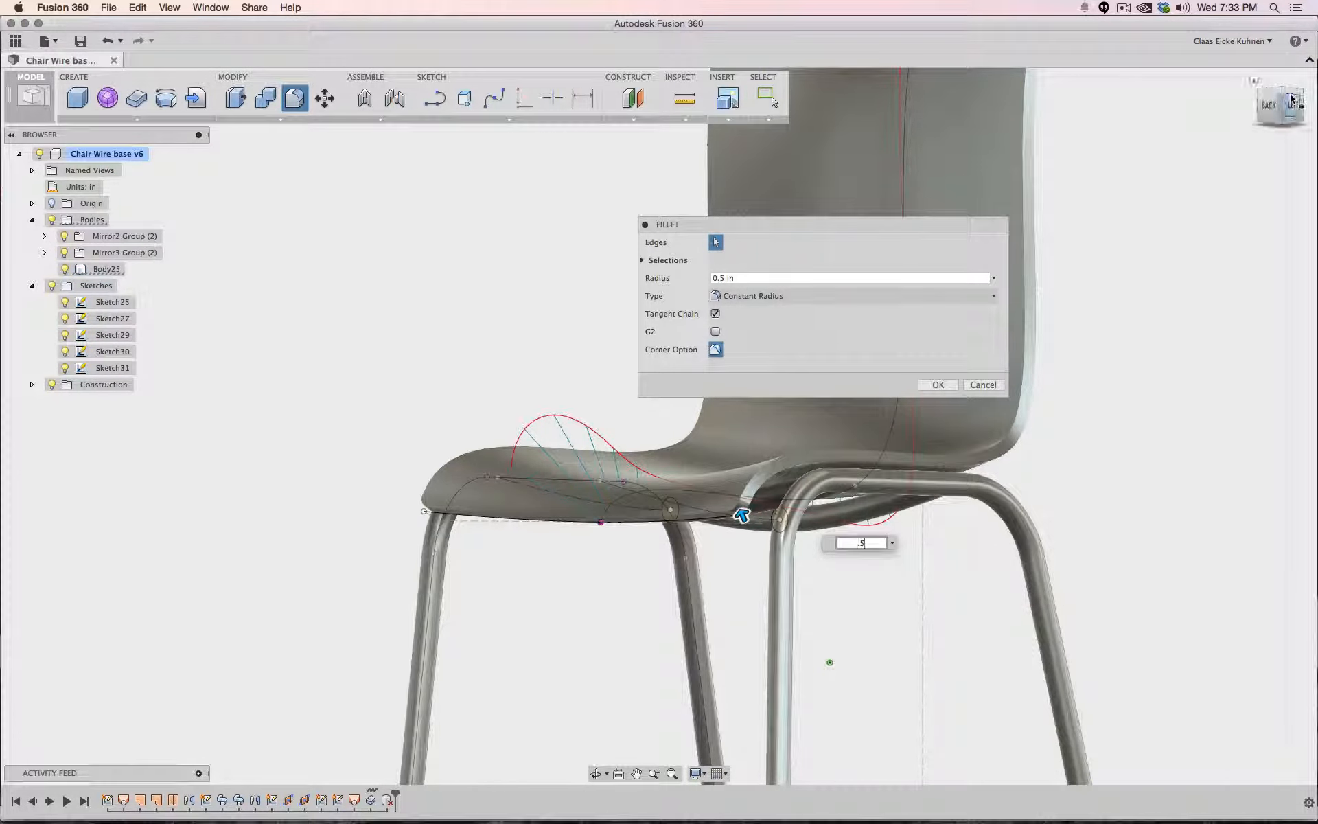
drag(1288, 105, 1308, 148)
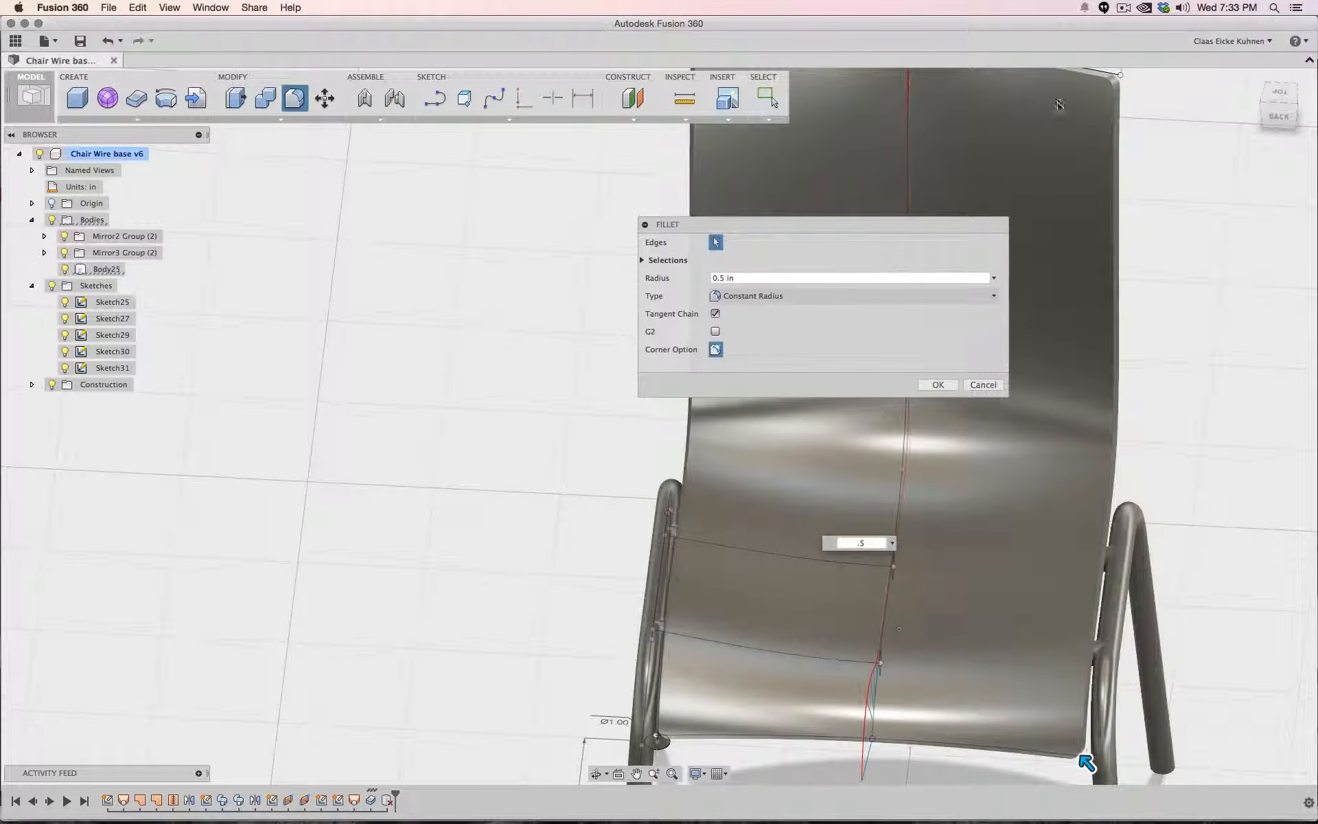
middle_drag(1159, 131, 1145, 221)
click(741, 284)
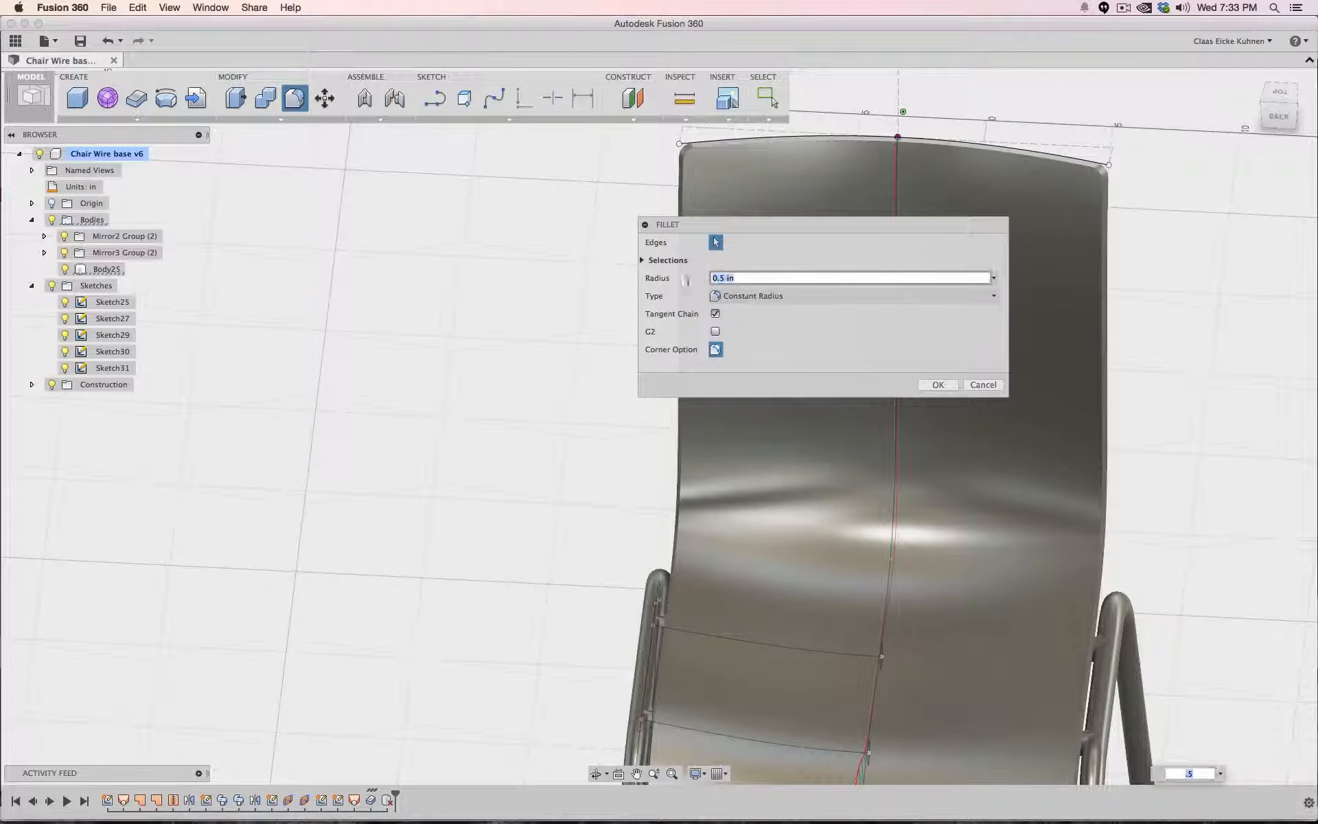
text(2)
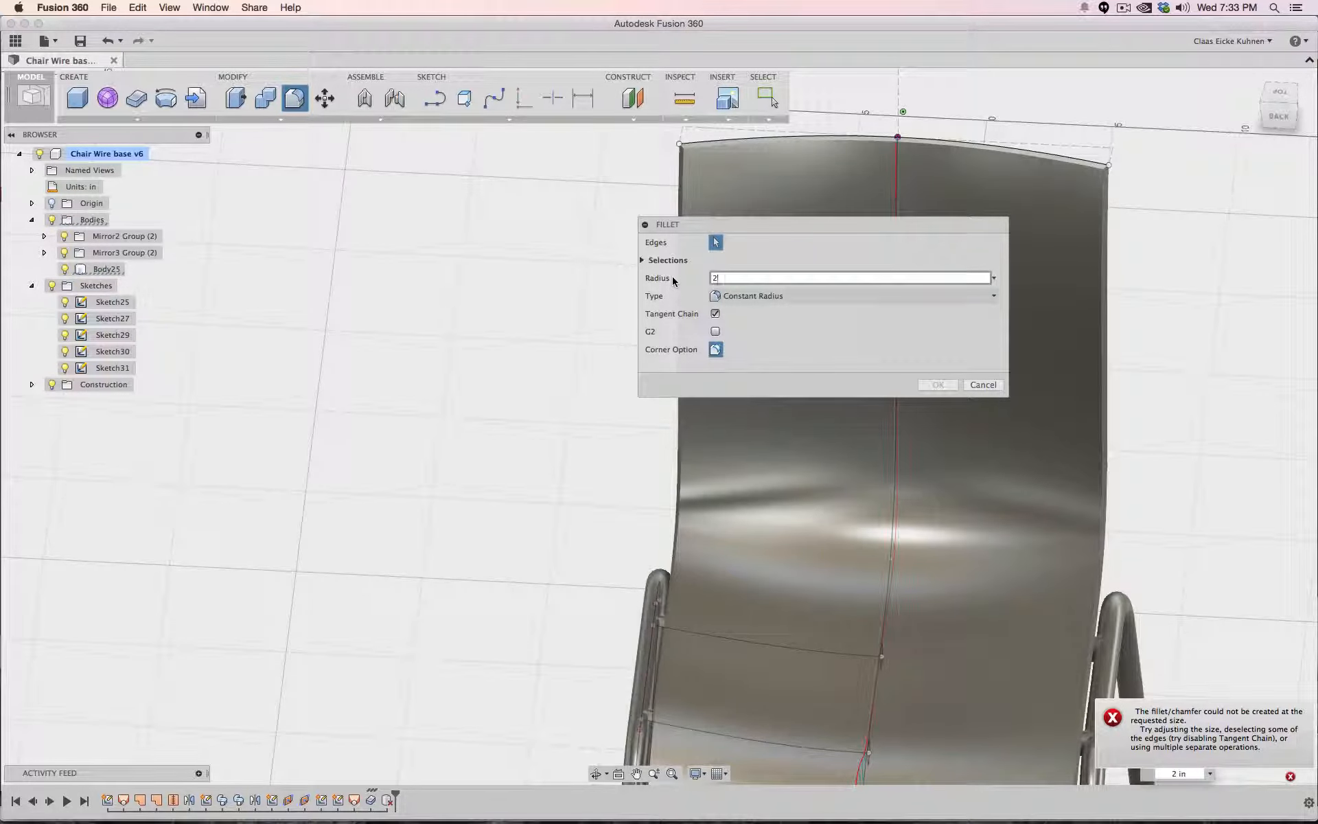
key(BackSpace)
text(1)
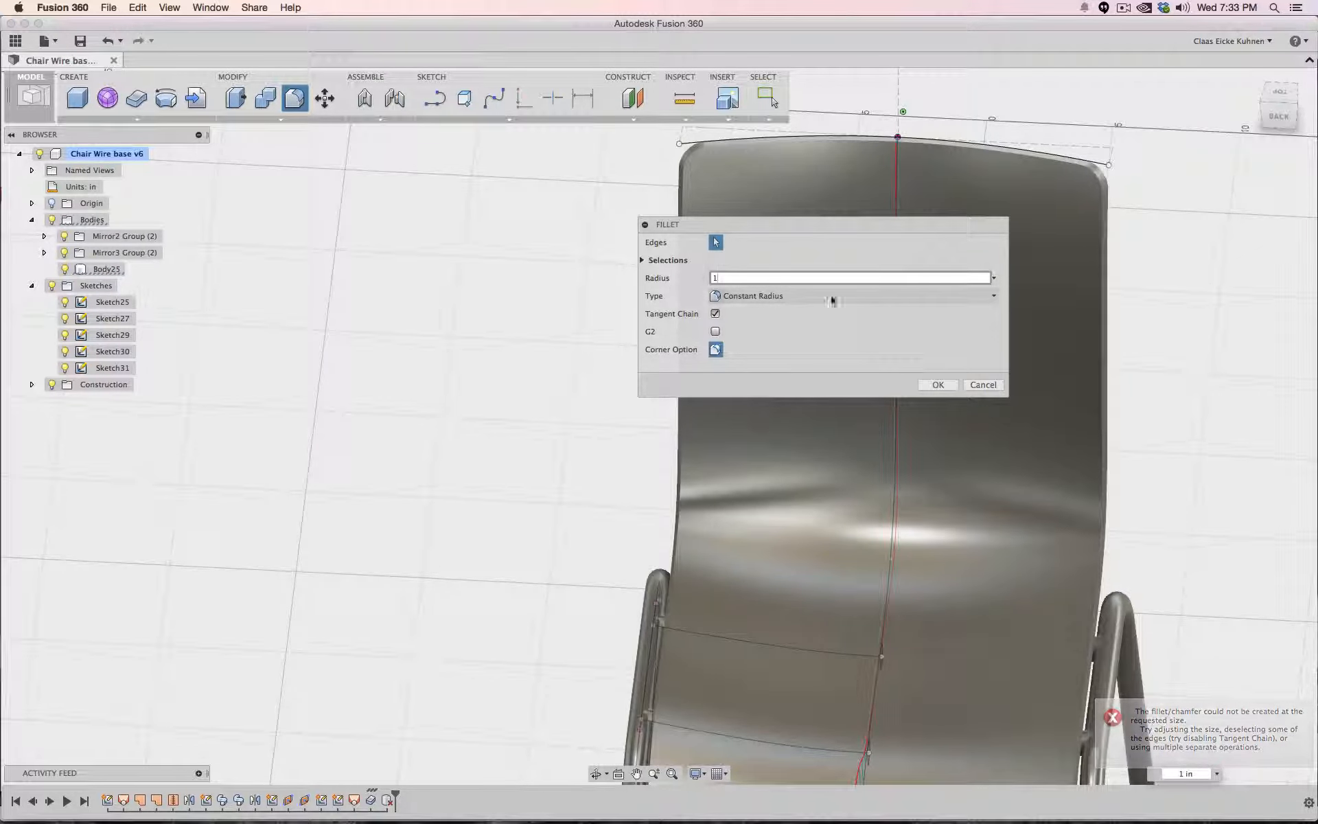
click(937, 385)
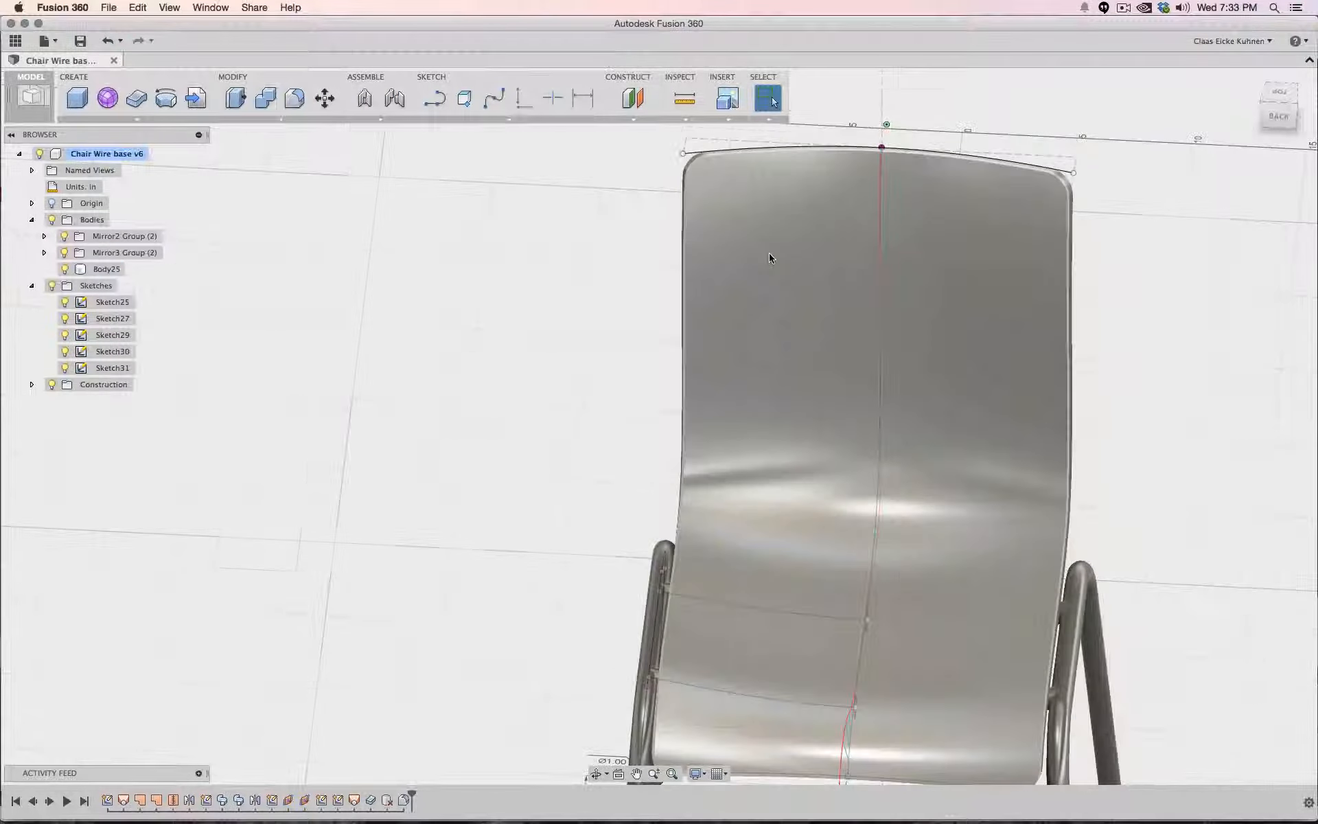
- Hide all sketches and review the seat shell from the front, side, top and back views
scroll(553, 340, down, 3)
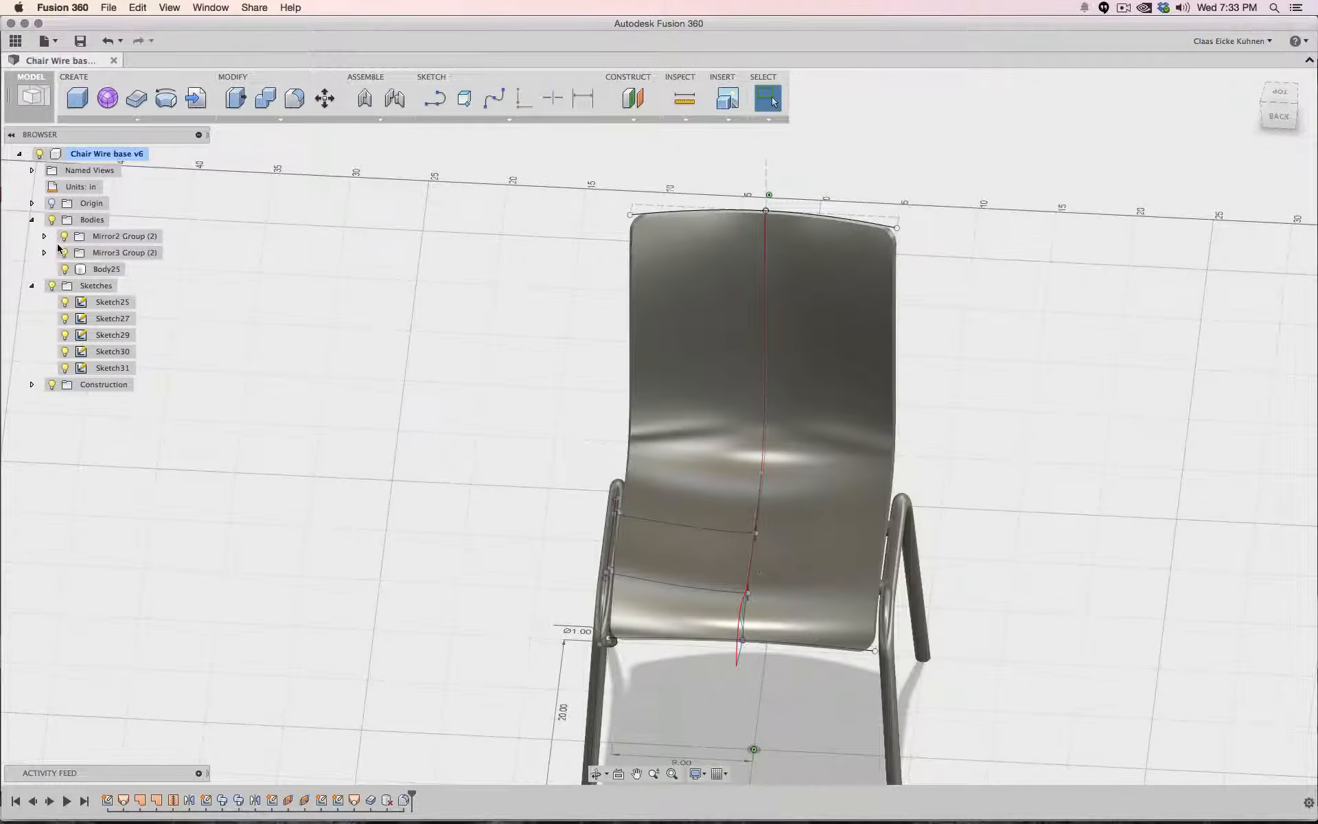
click(53, 287)
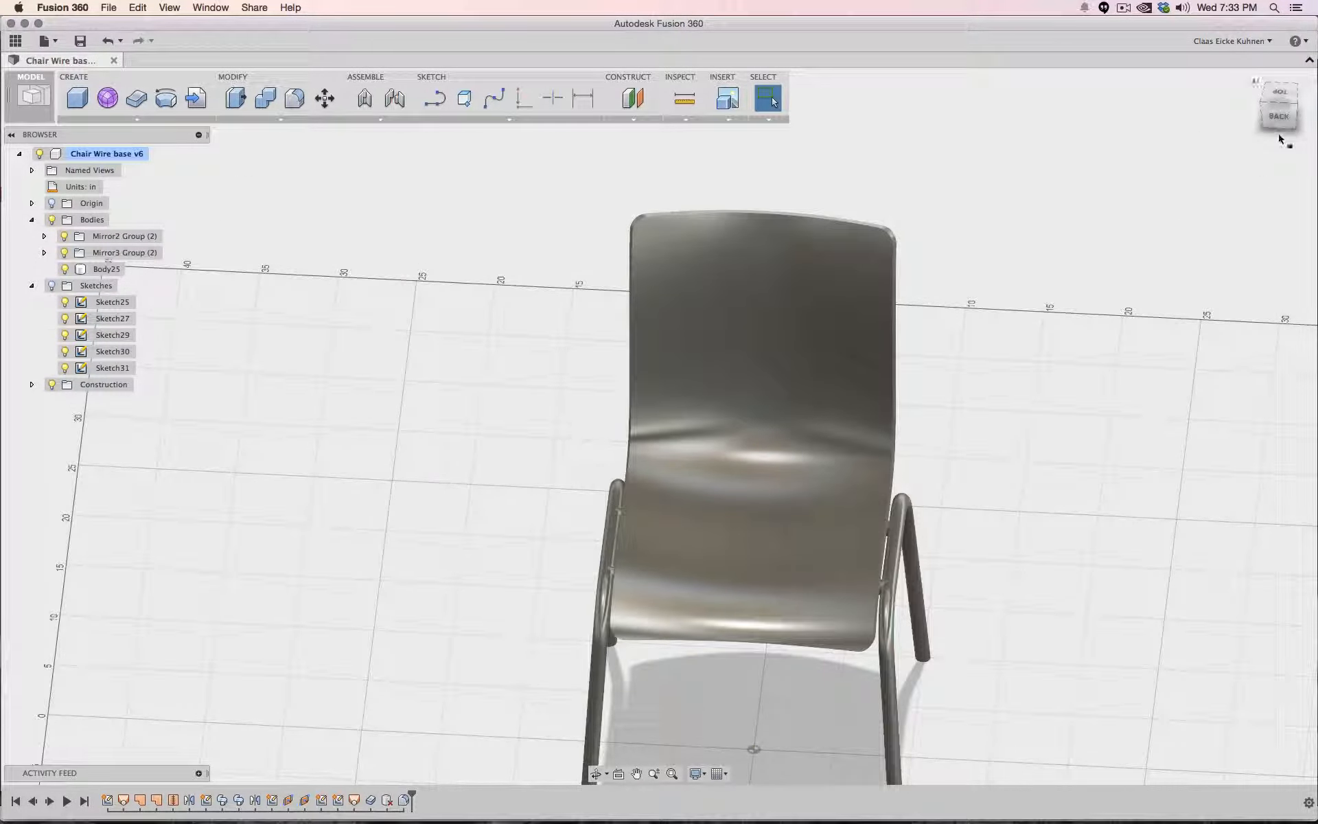
click(1275, 123)
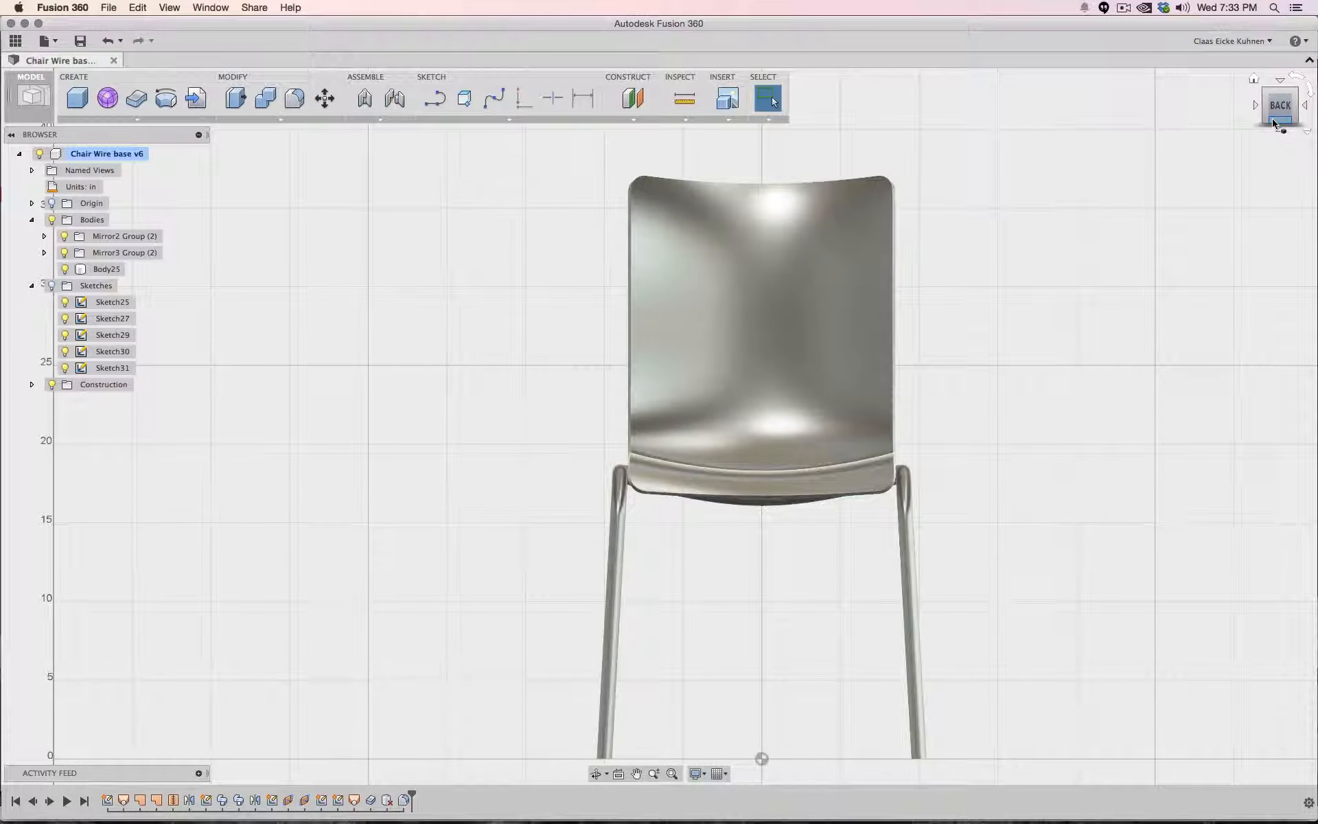
click(1303, 105)
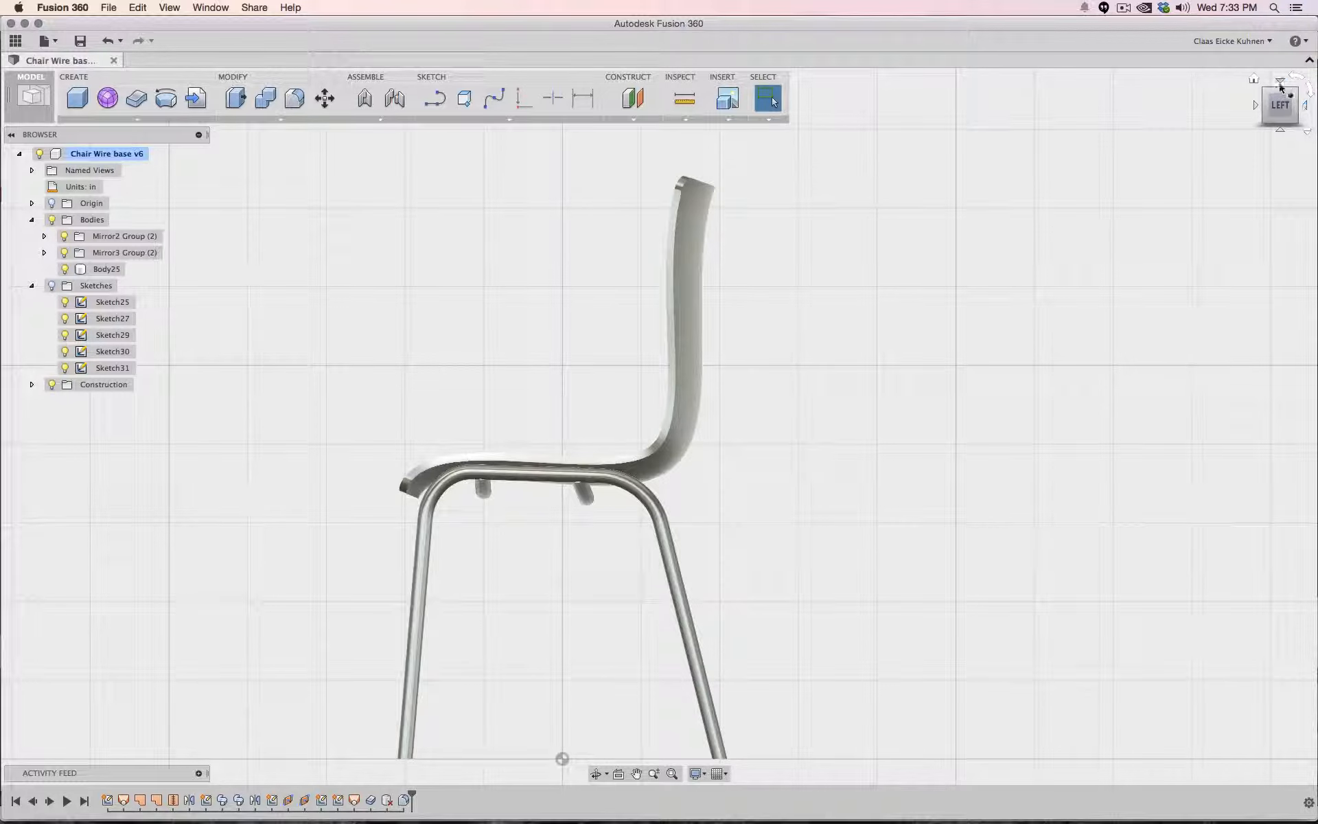
click(1280, 81)
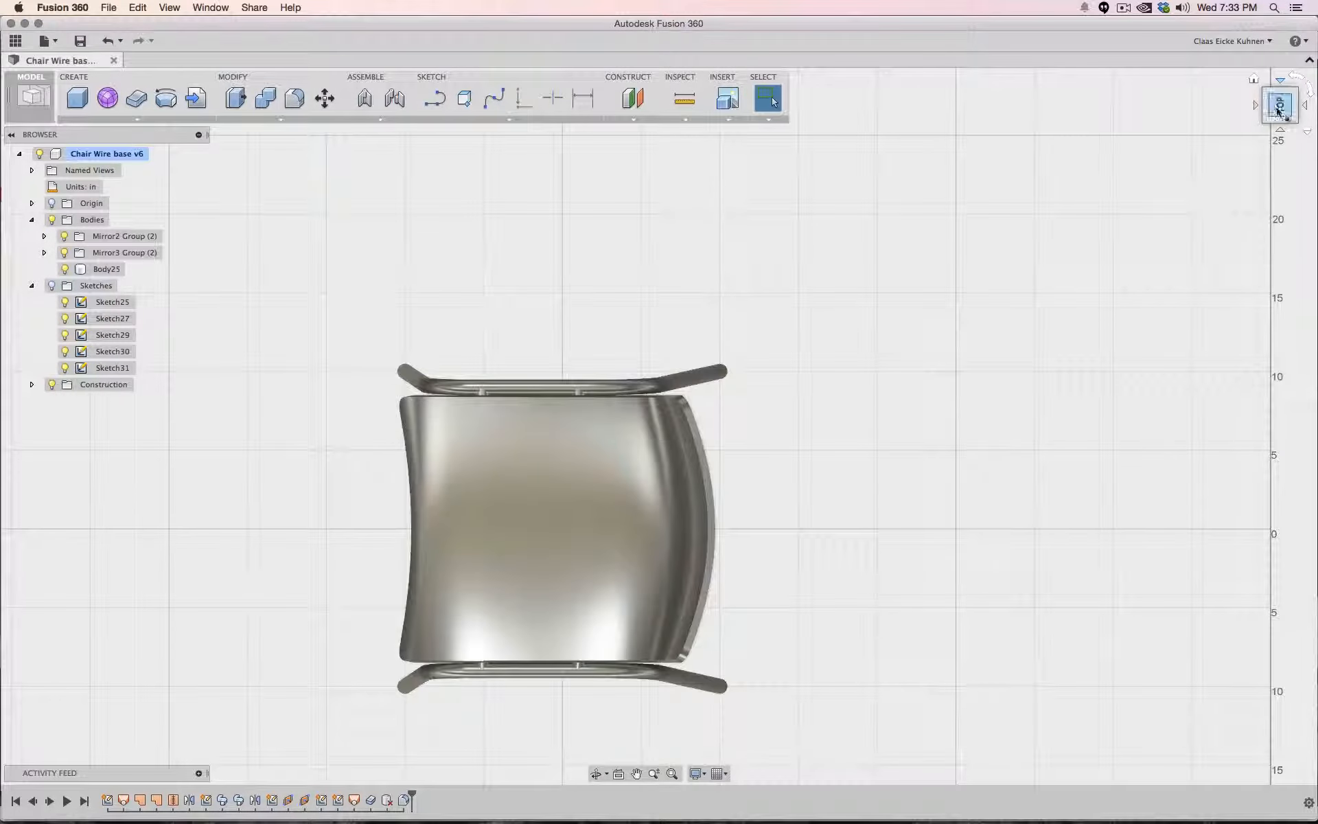
click(1254, 107)
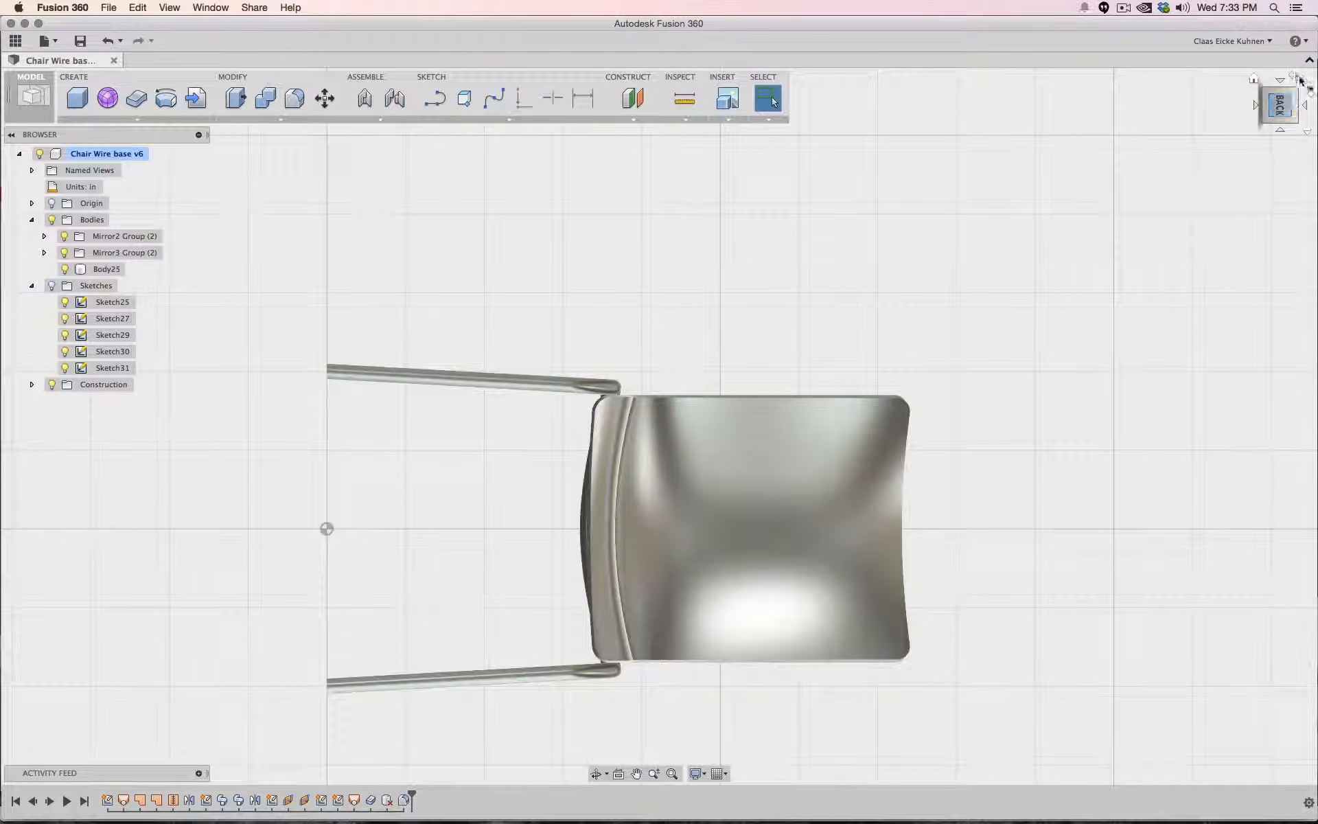
click(1297, 76)
scroll(1118, 259, down, 5)
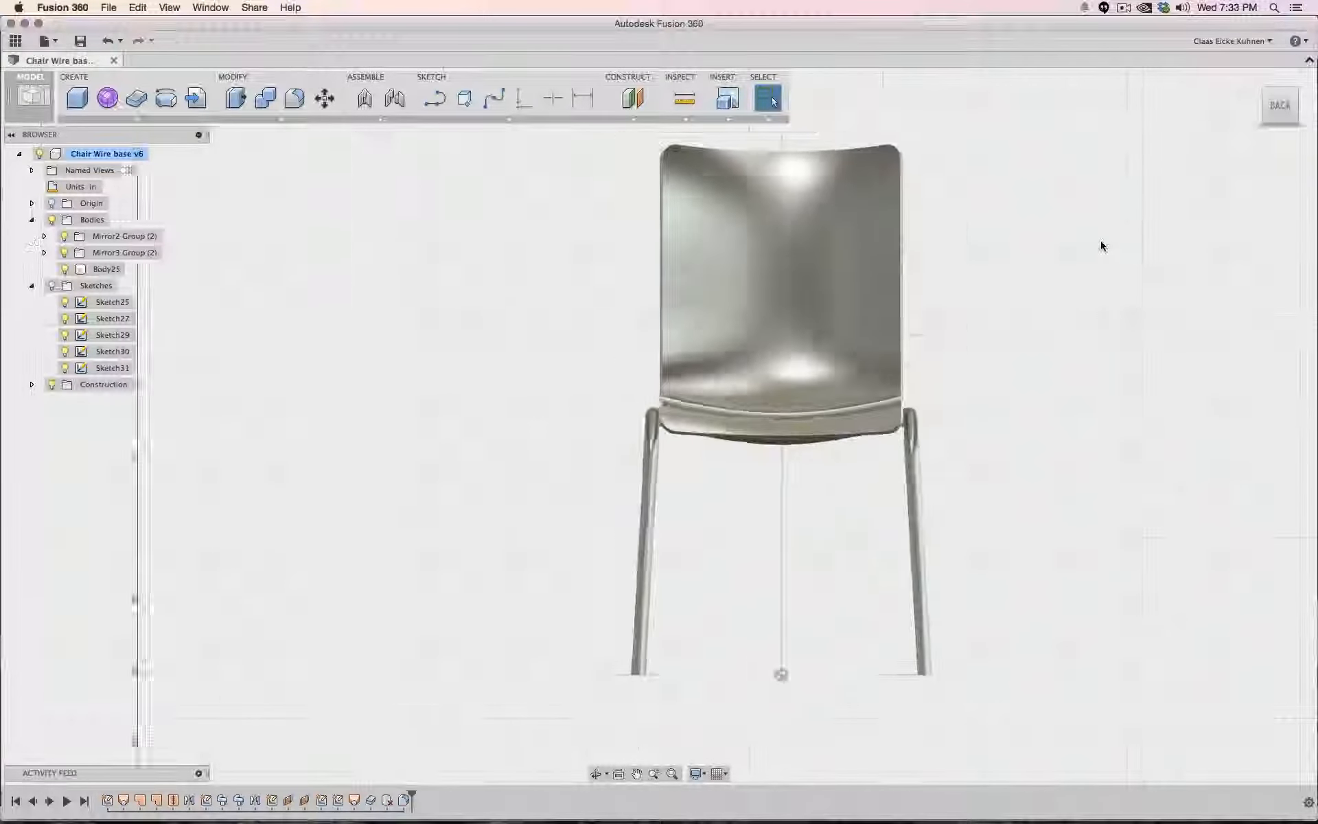